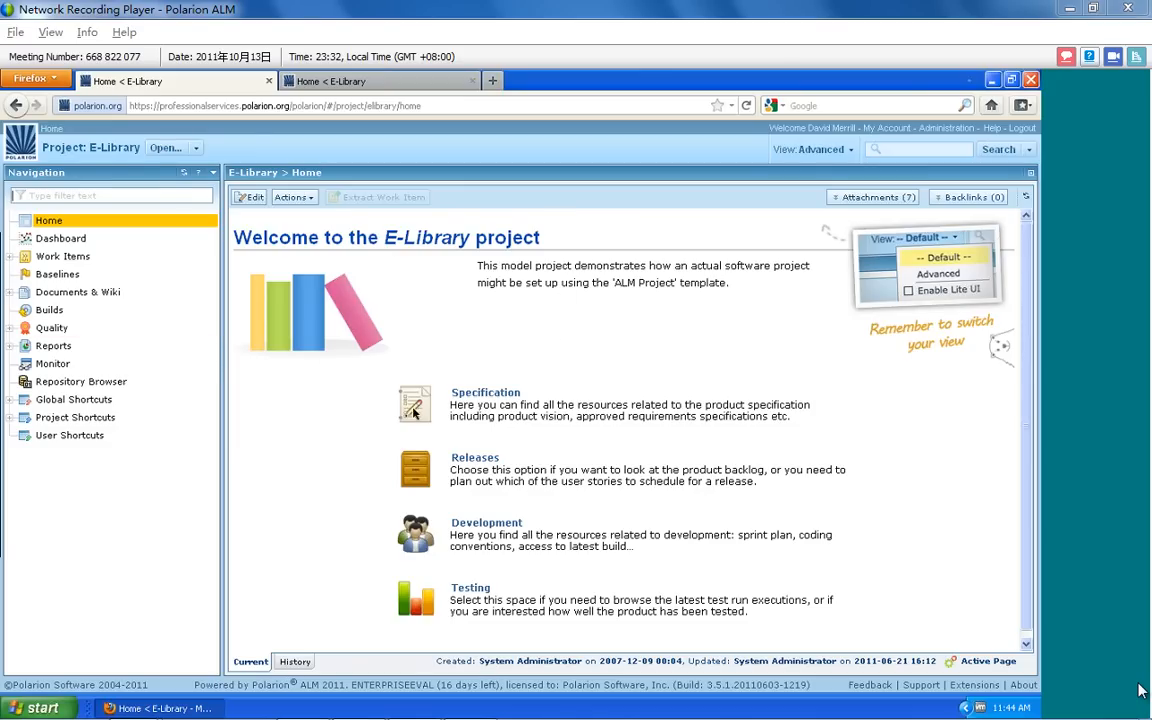
# Open the PB_ELibrary document from the project's Specification space
pyautogui.click(507, 394)
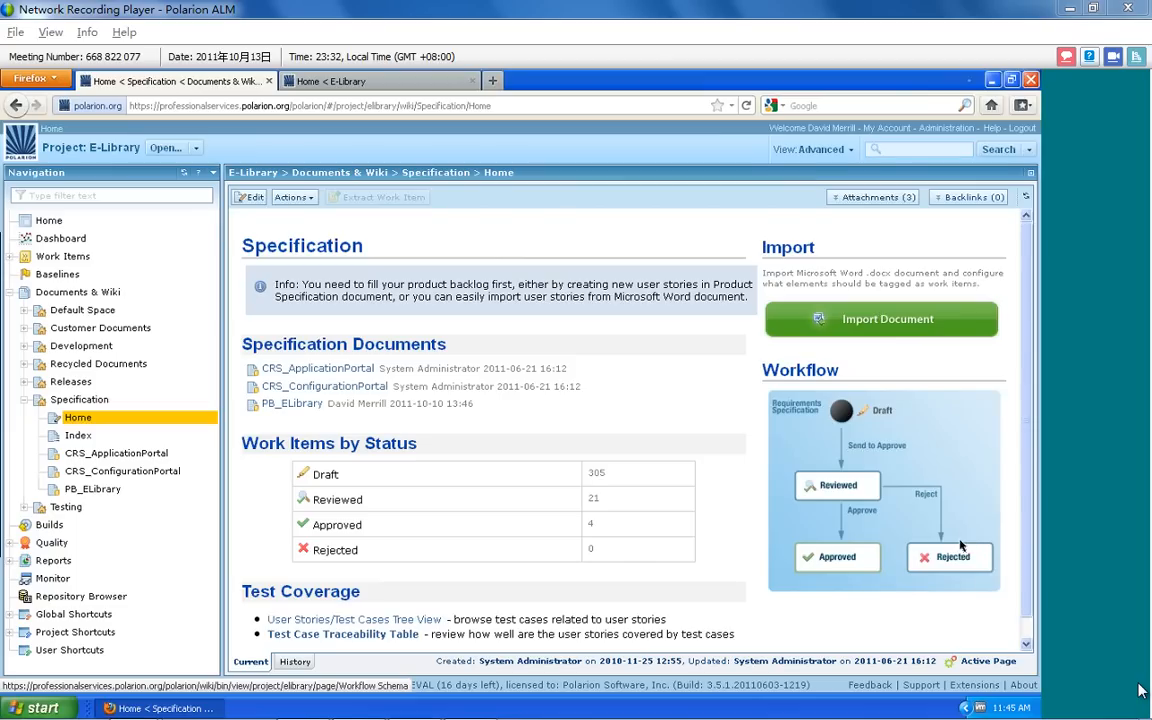
pyautogui.scroll(-1, 830, 535)
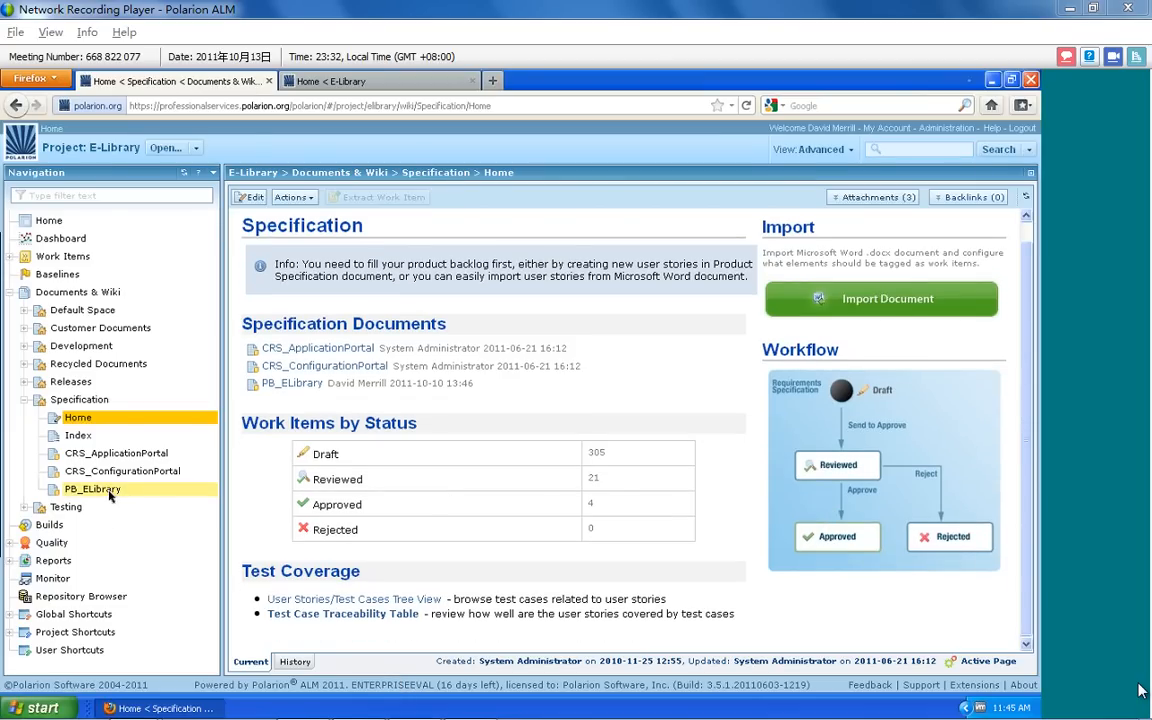
pyautogui.click(281, 385)
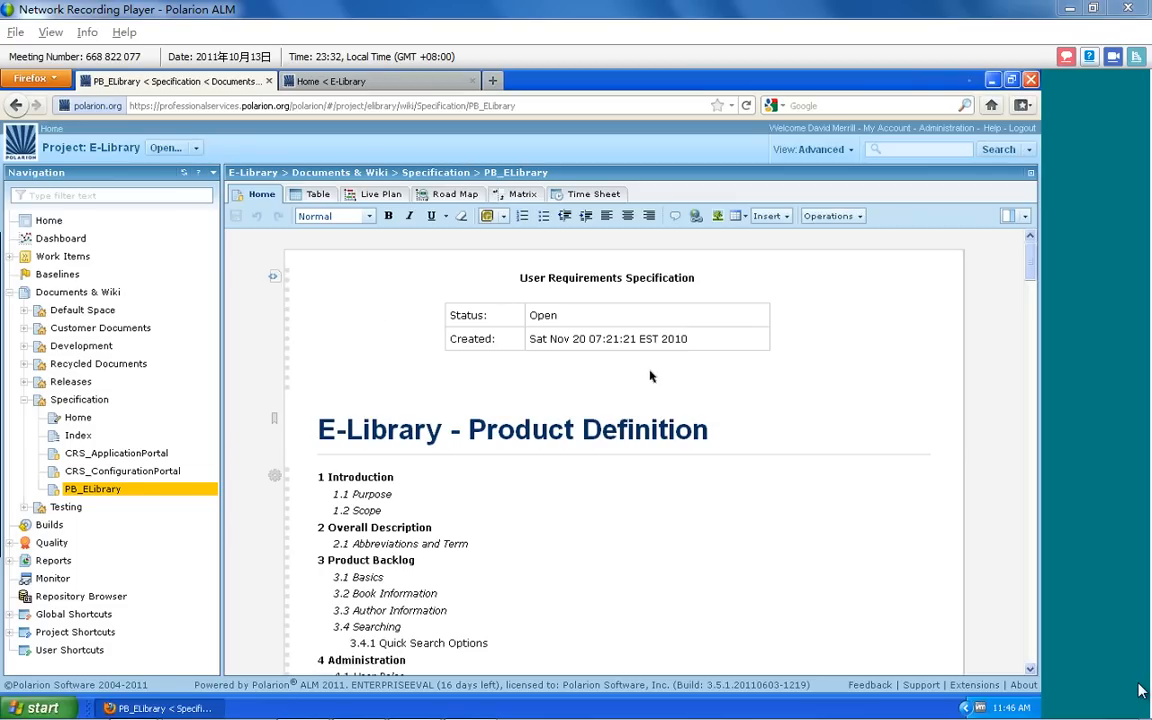
# Examine the PB_ELibrary document from its table of contents through the introduction and terms table to the user stories under 3.1 Basics
pyautogui.scroll(-3, 648, 374)
pyautogui.scroll(2, 644, 370)
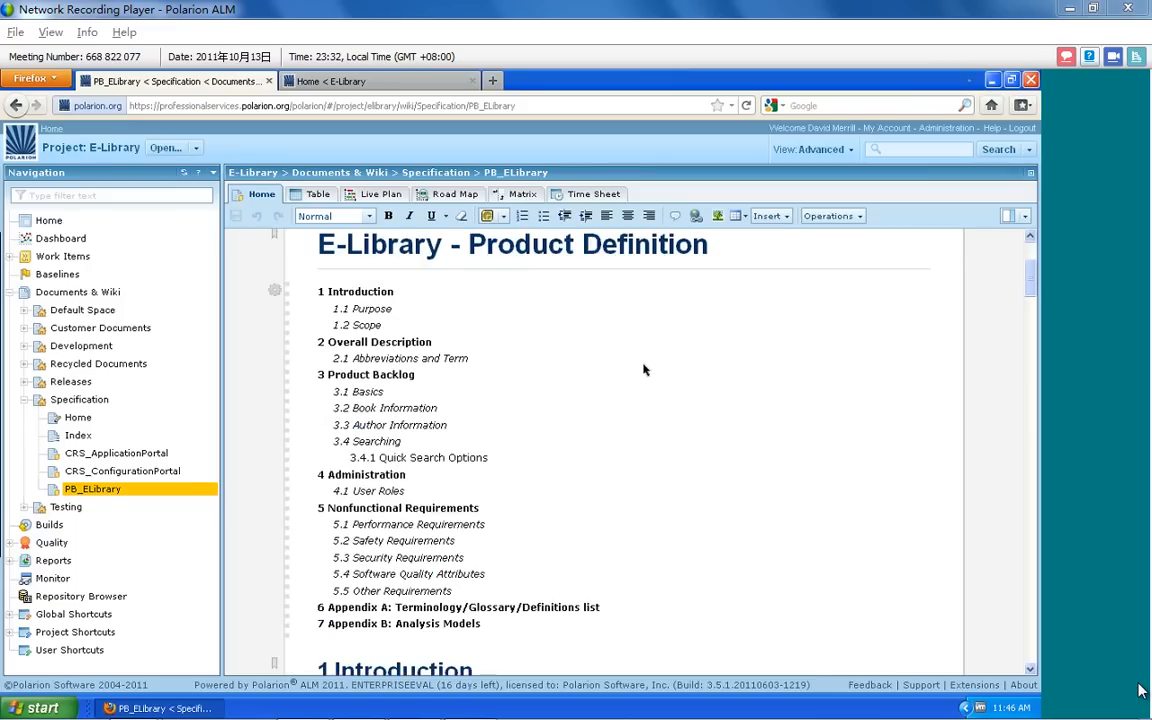
pyautogui.scroll(2, 644, 370)
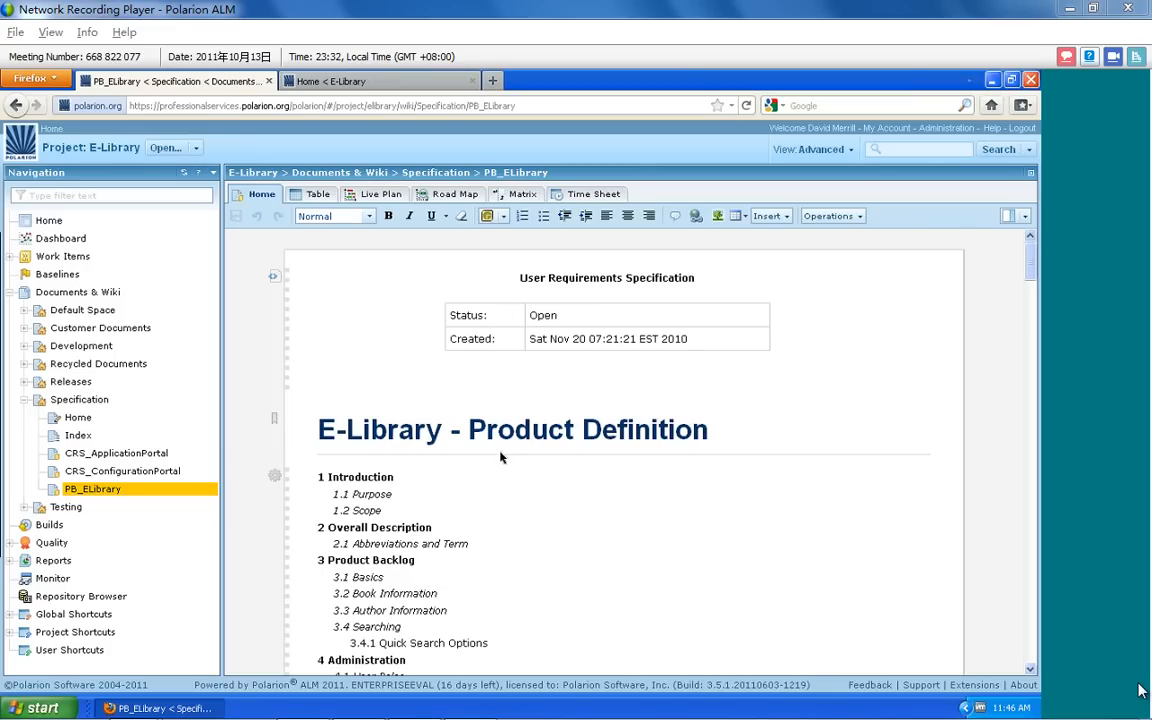
pyautogui.scroll(-2, 501, 457)
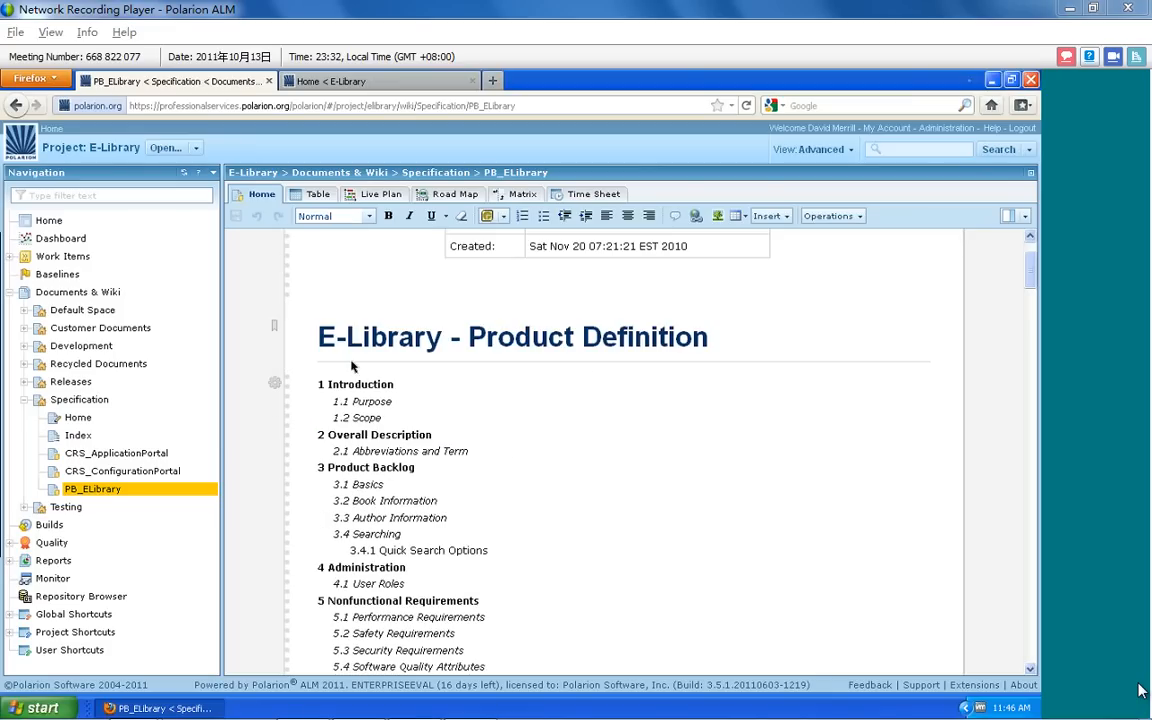
pyautogui.scroll(-10, 330, 400)
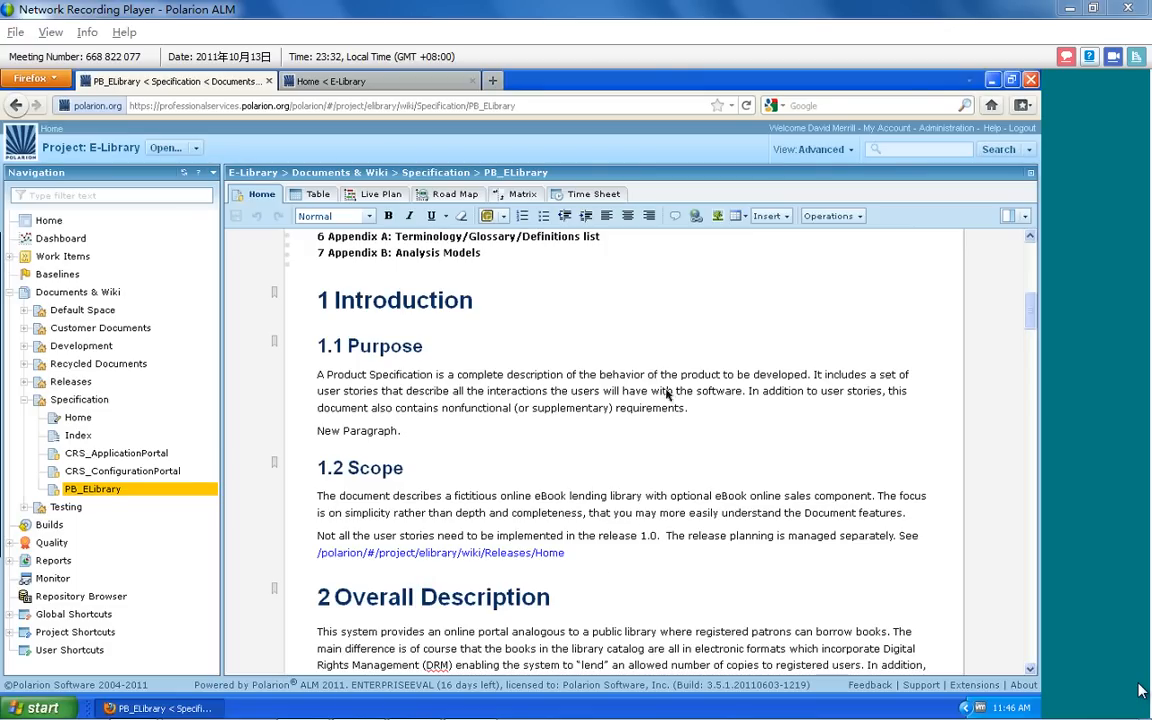
pyautogui.moveTo(697, 410); pyautogui.dragTo(320, 385)
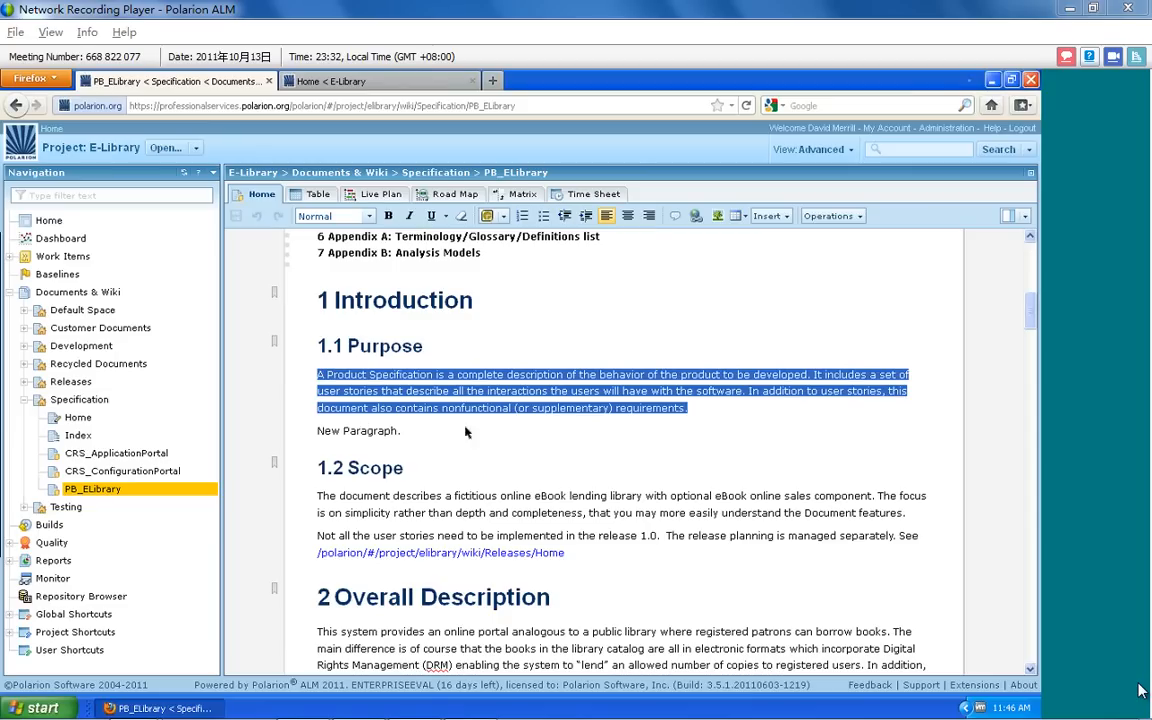
pyautogui.scroll(-2, 491, 427)
pyautogui.scroll(-10, 491, 427)
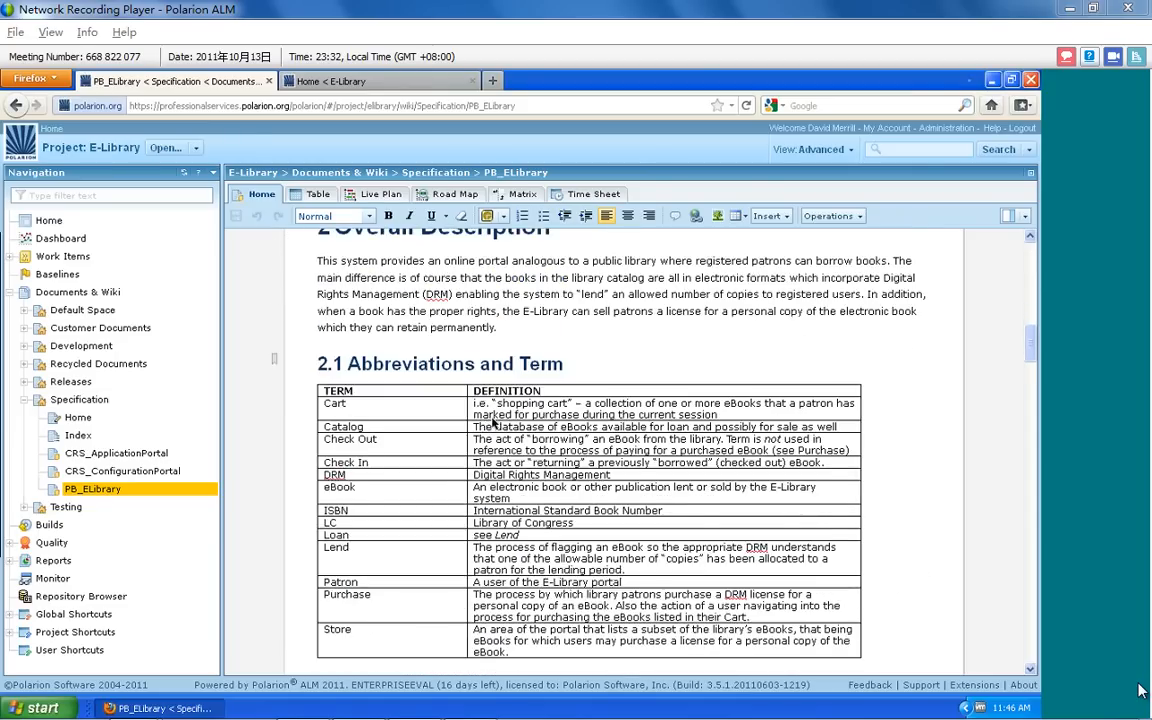
pyautogui.scroll(-8, 408, 388)
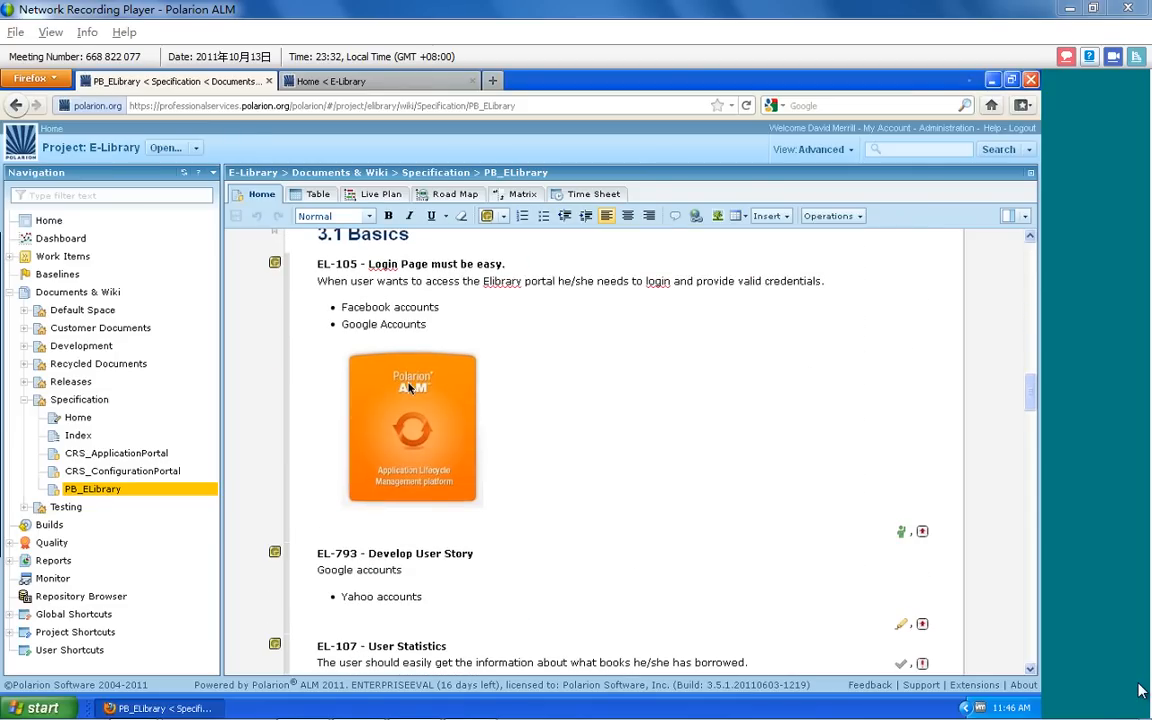
pyautogui.scroll(2, 410, 385)
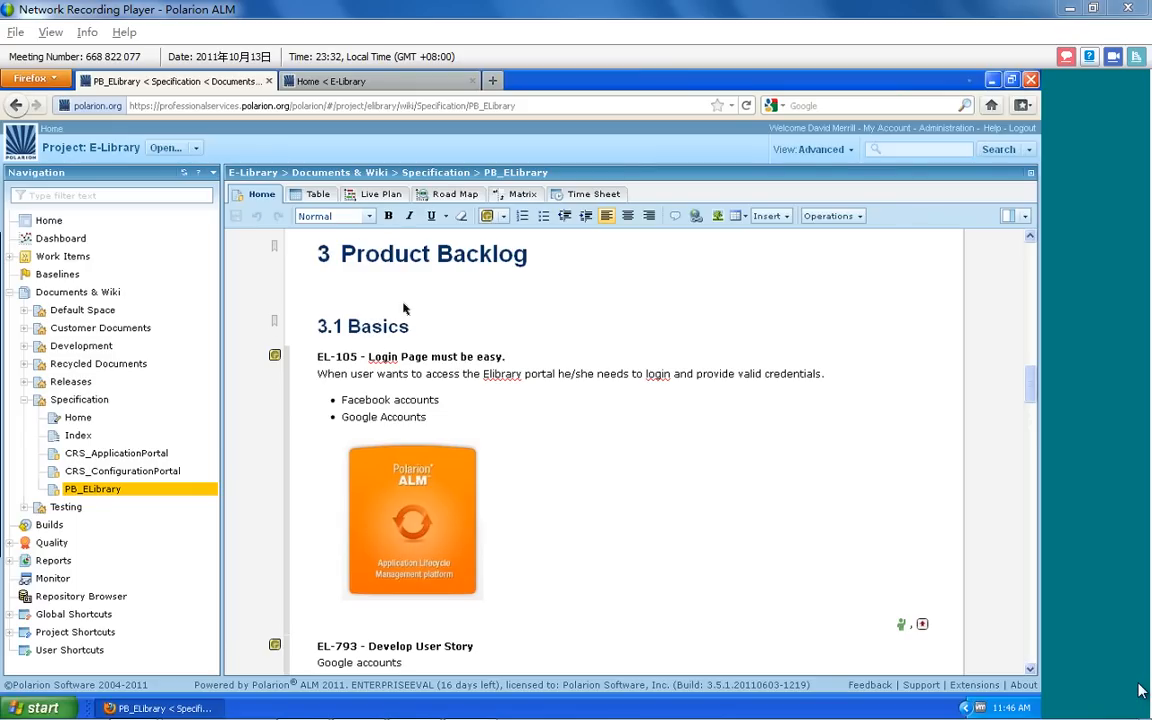
pyautogui.scroll(-3, 401, 354)
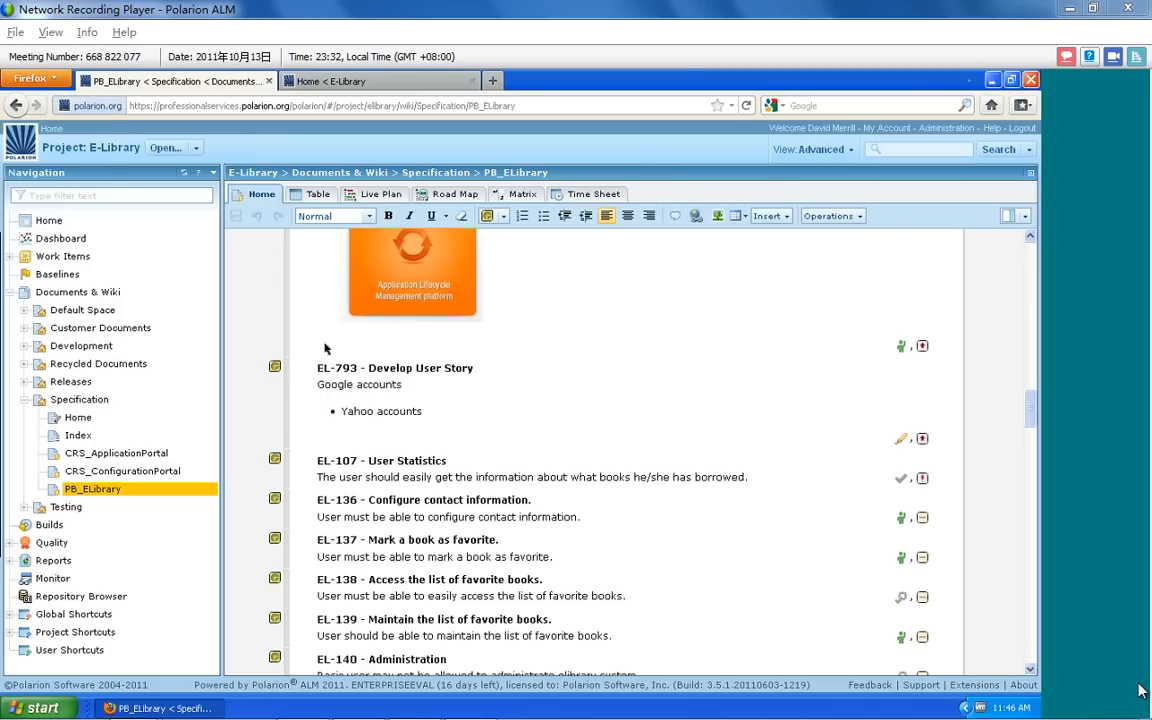
pyautogui.scroll(2, 321, 342)
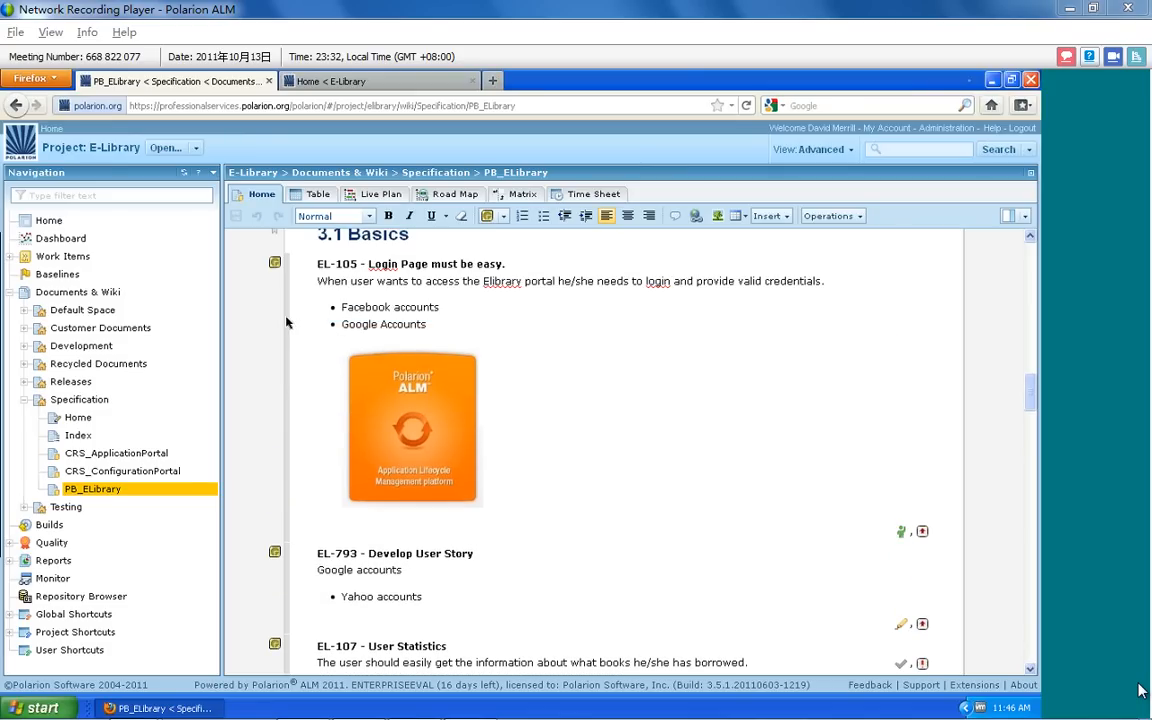
# Delete the image and blank lines from user story EL-105, add the bullet "LDAP Authentication" under Google Accounts, and save
pyautogui.click(286, 322)
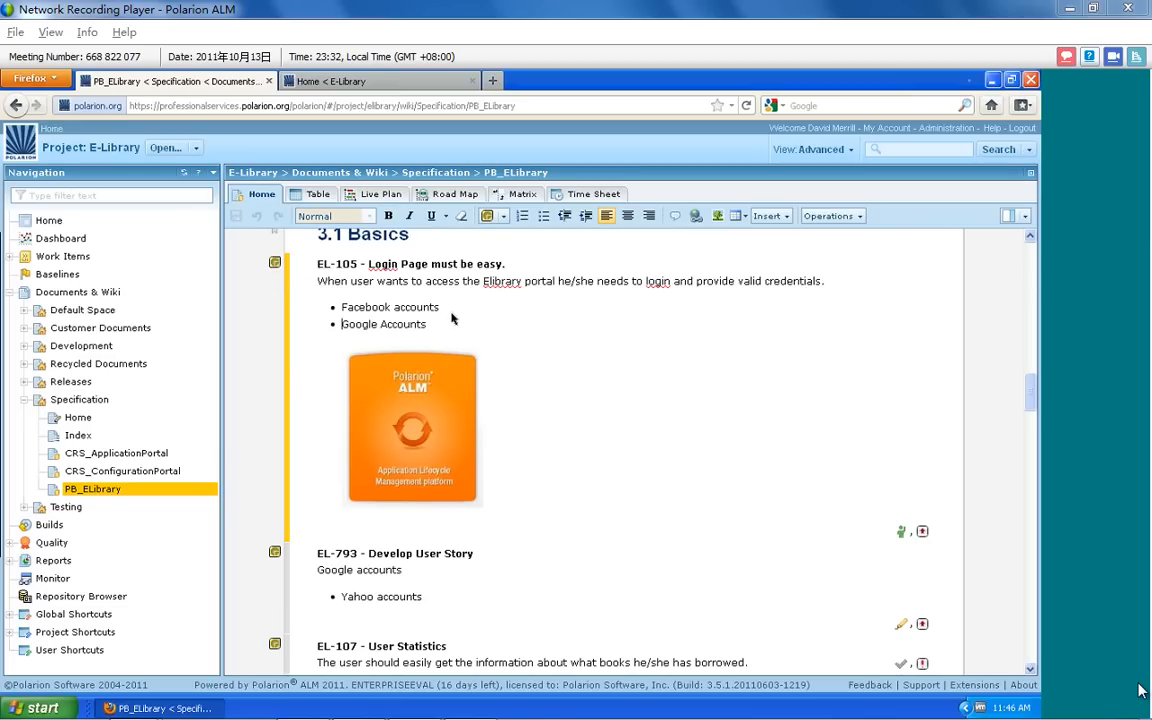
pyautogui.click(400, 437)
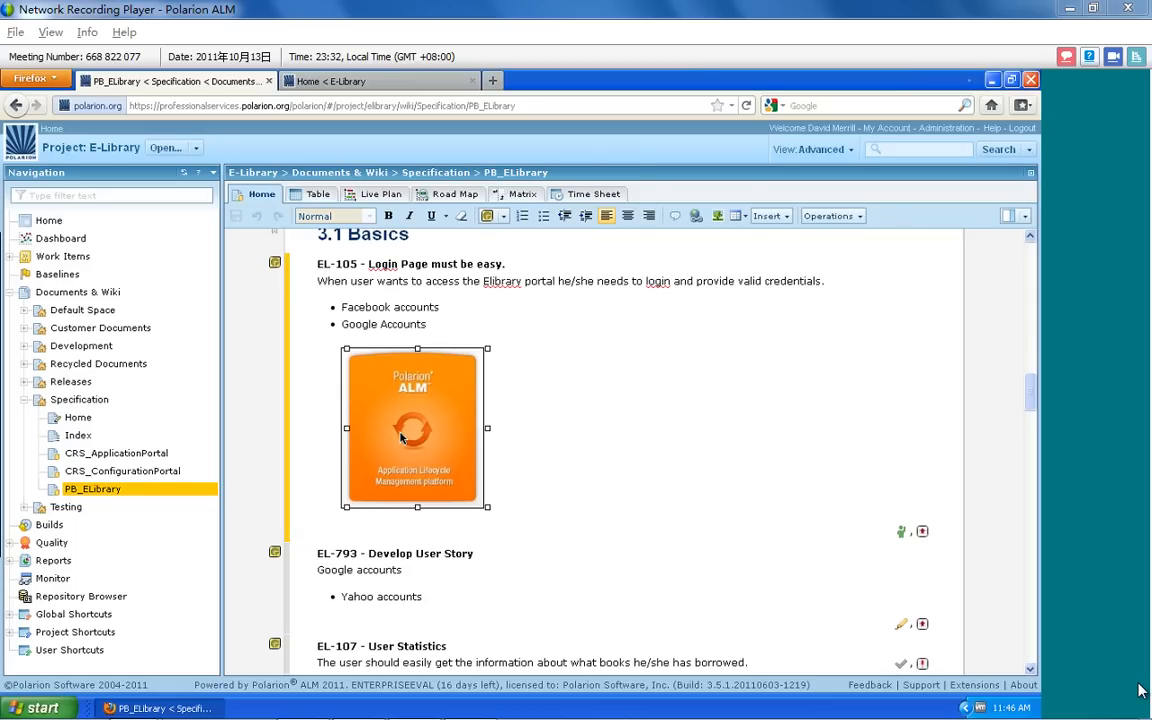
pyautogui.press('Delete')
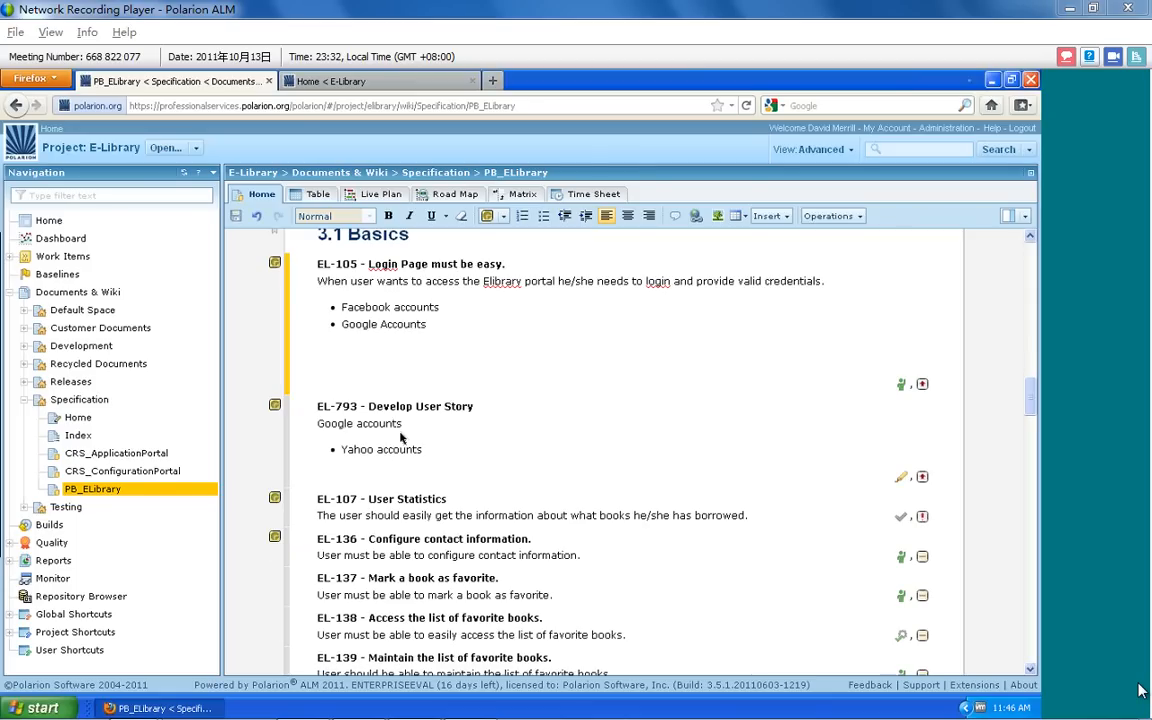
pyautogui.press('BackSpace')
pyautogui.press('BackSpace')
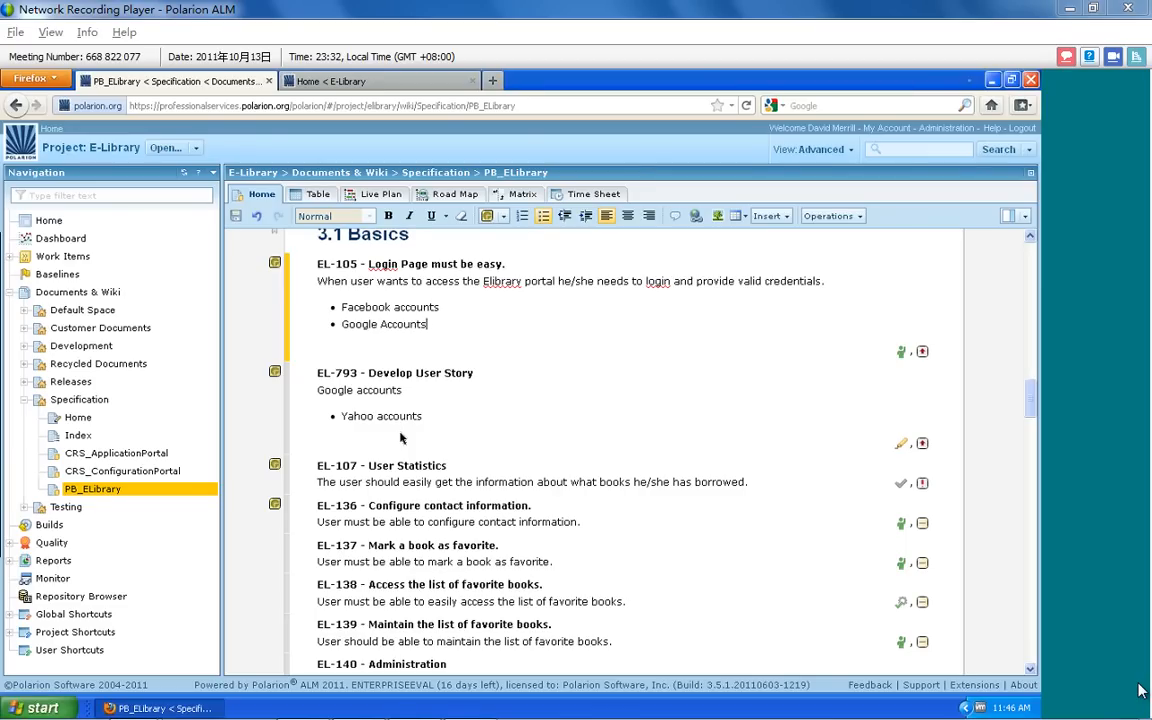
pyautogui.press('Return')
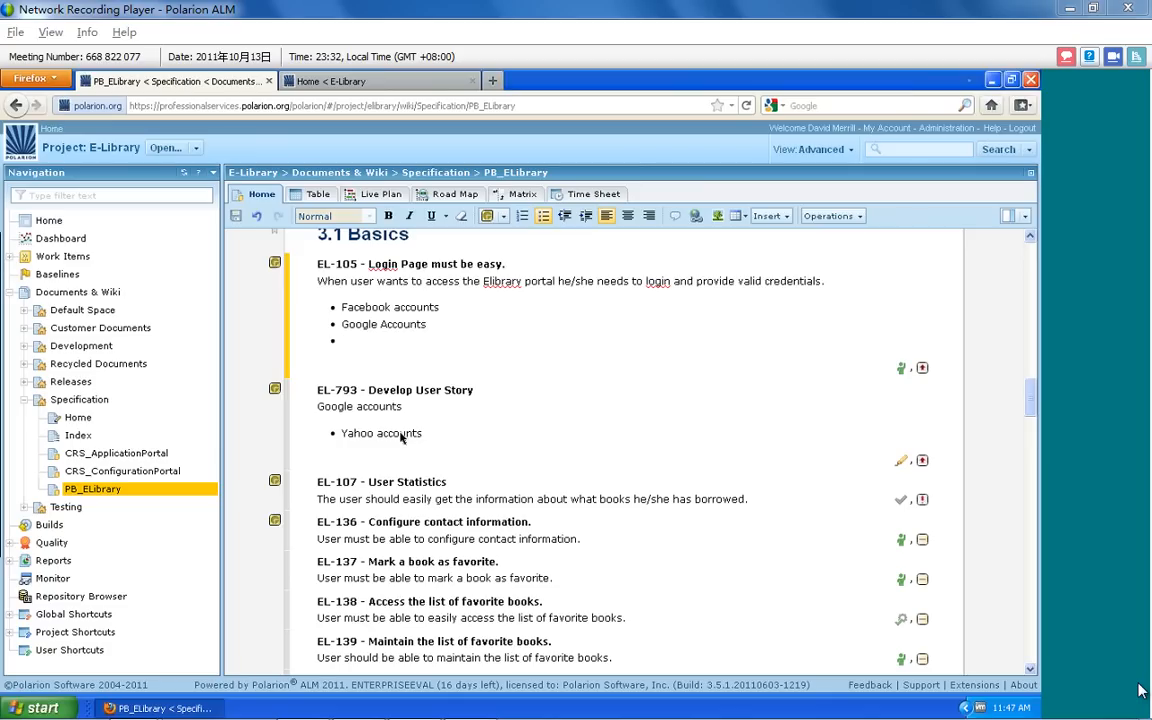
pyautogui.write('LDAP Authentication')
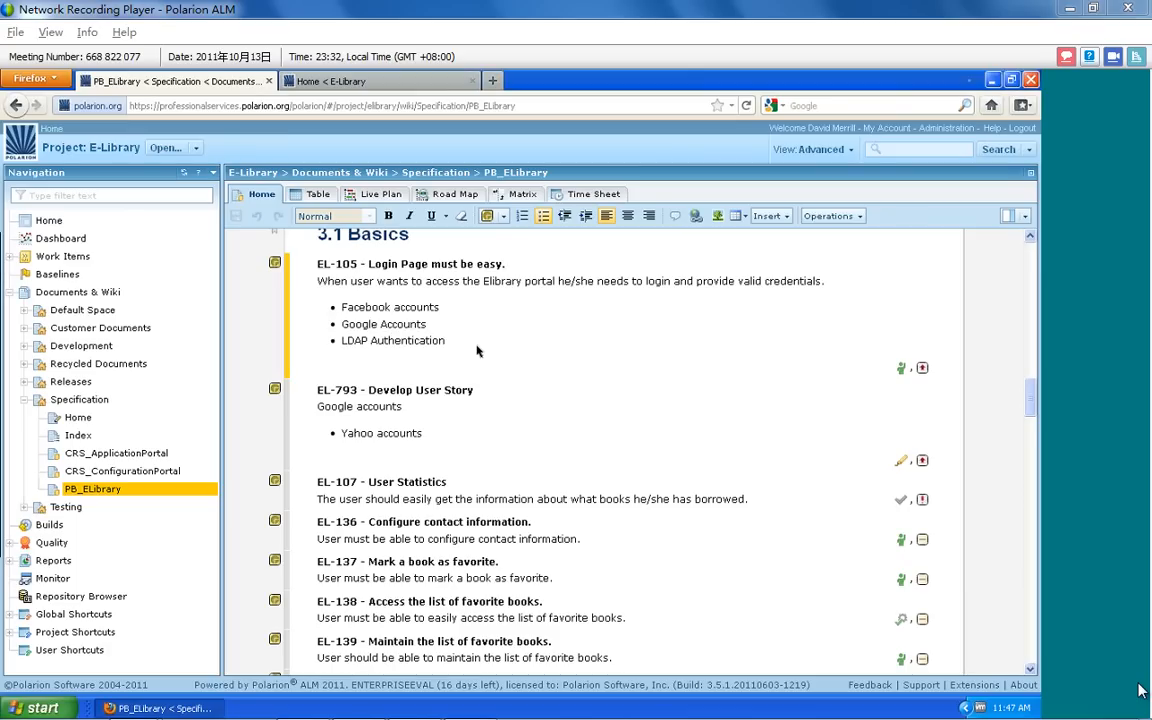
# Create a user story below EL-105 titled "New User Story" with the description "Develop User Story..." and save the document
pyautogui.press('Return')
pyautogui.press('Return')
pyautogui.press('Return')
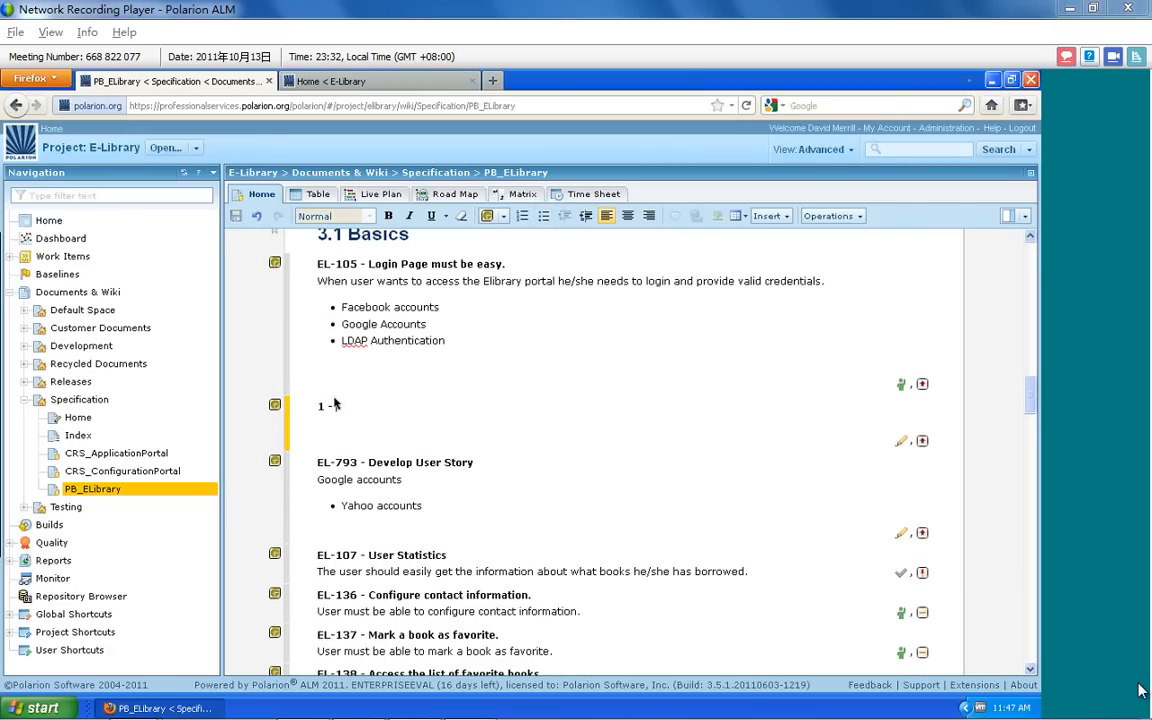
pyautogui.write('New User STory')
pyautogui.press('Return')
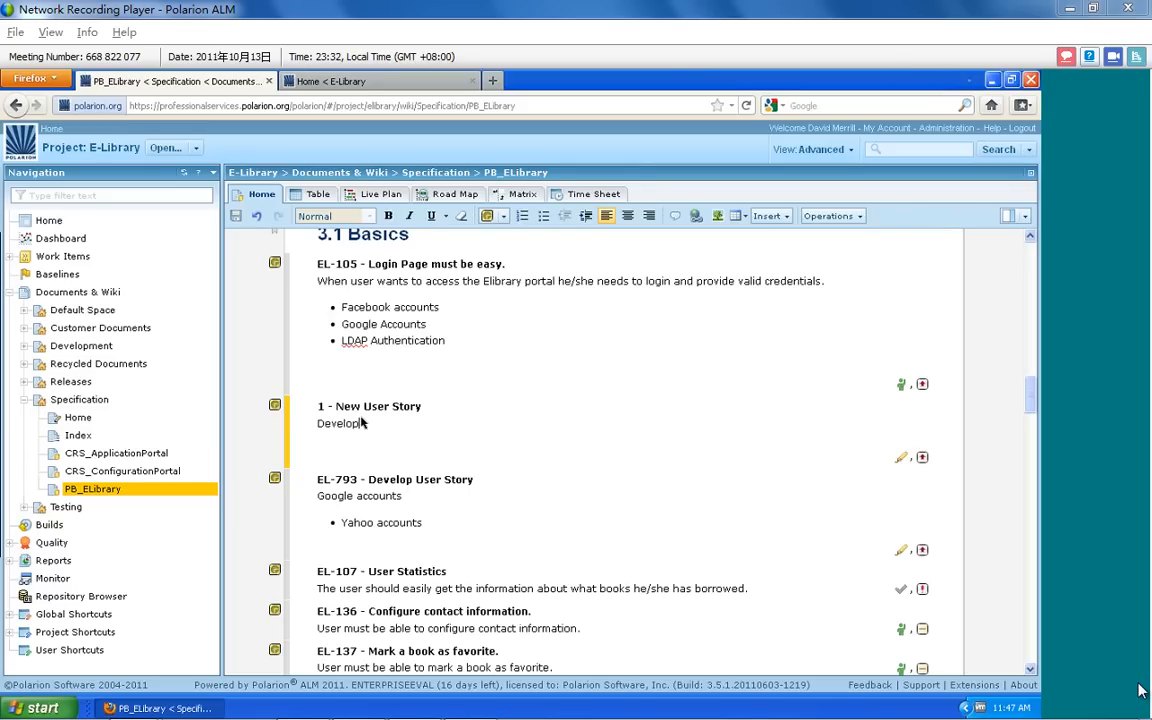
pyautogui.write('Develop User Story...')
pyautogui.click(332, 407)
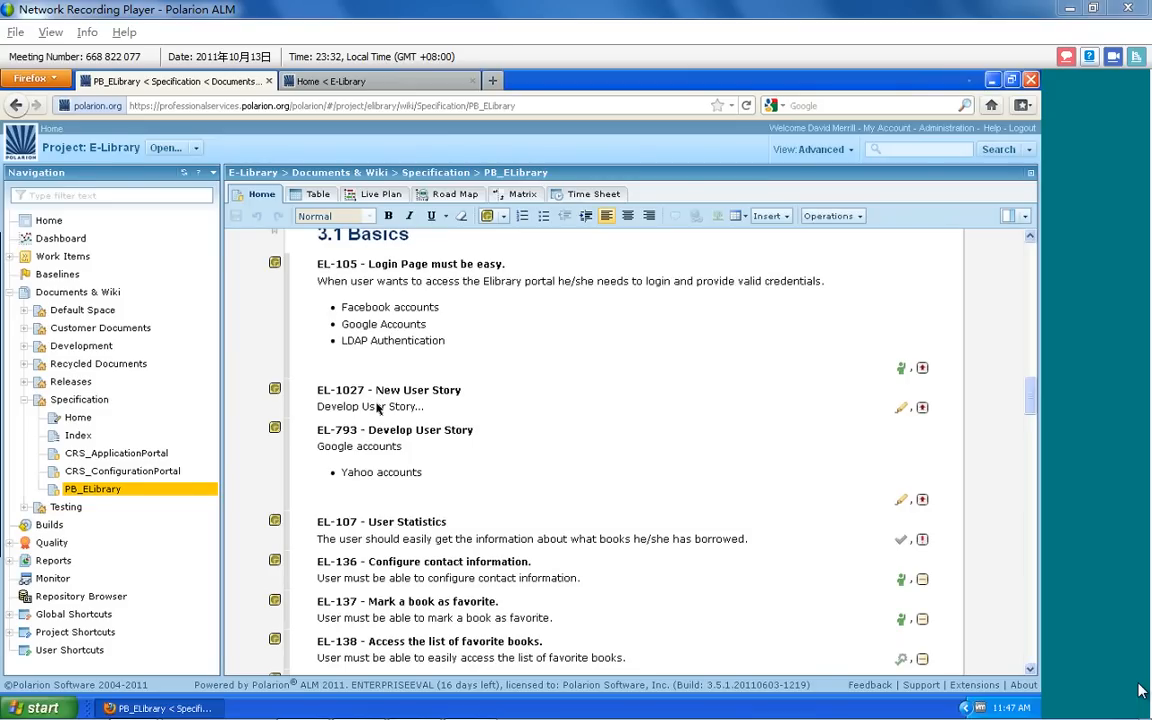
# Insert the clipboard image below the LDAP Authentication bullet in EL-105, keeping the suggested image name
pyautogui.scroll(2, 420, 420)
pyautogui.click(461, 438)
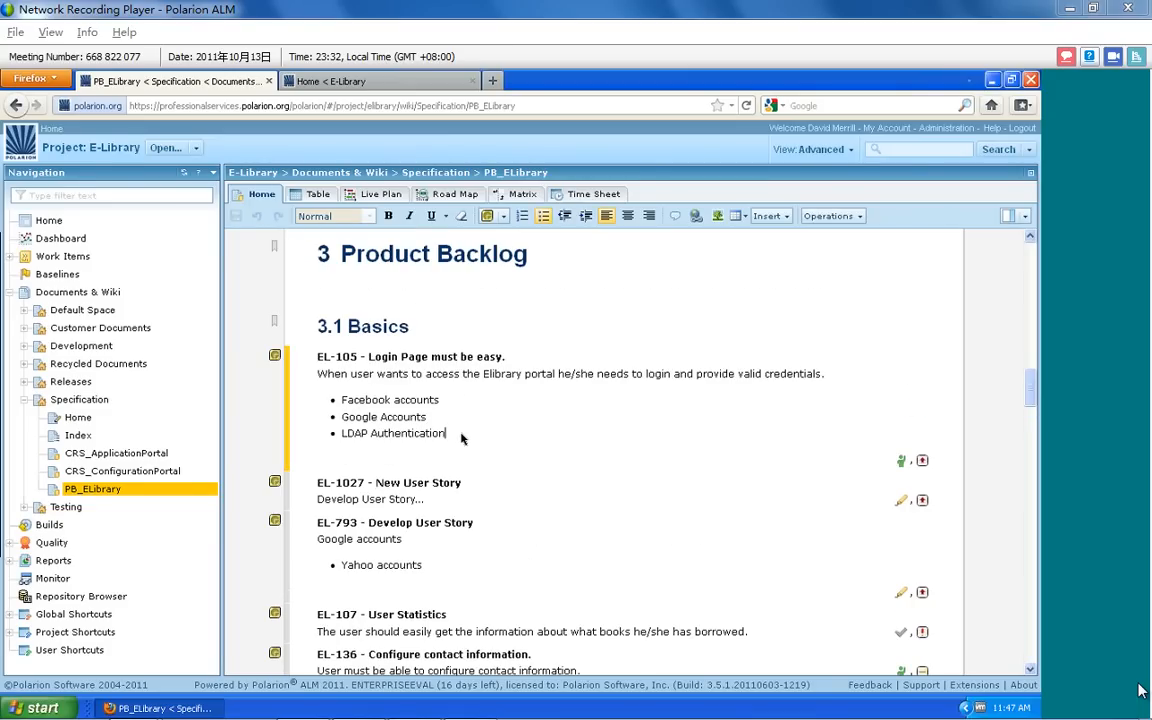
pyautogui.press('Return')
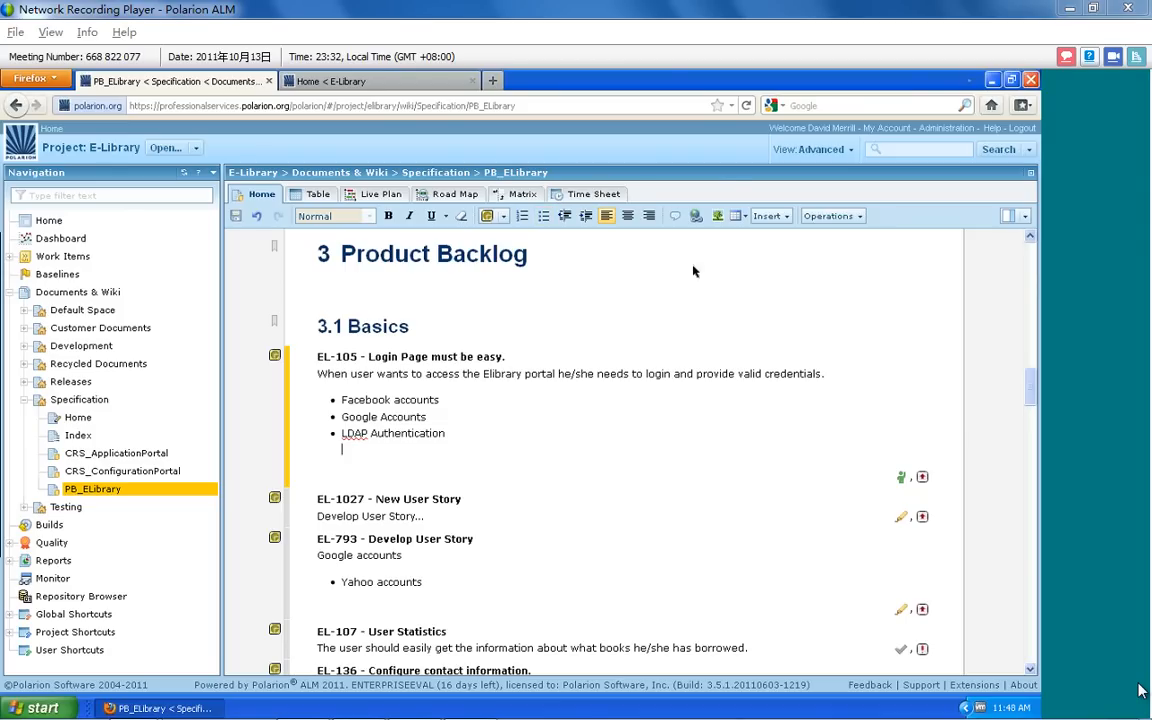
pyautogui.click(716, 217)
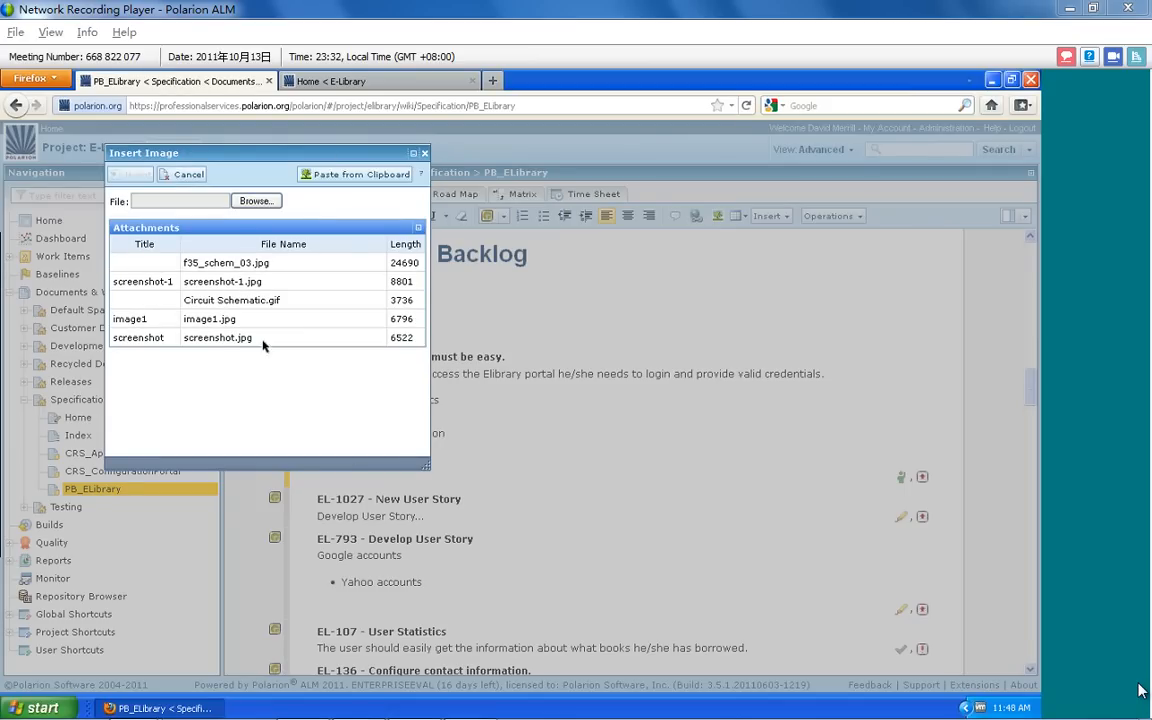
pyautogui.click(365, 177)
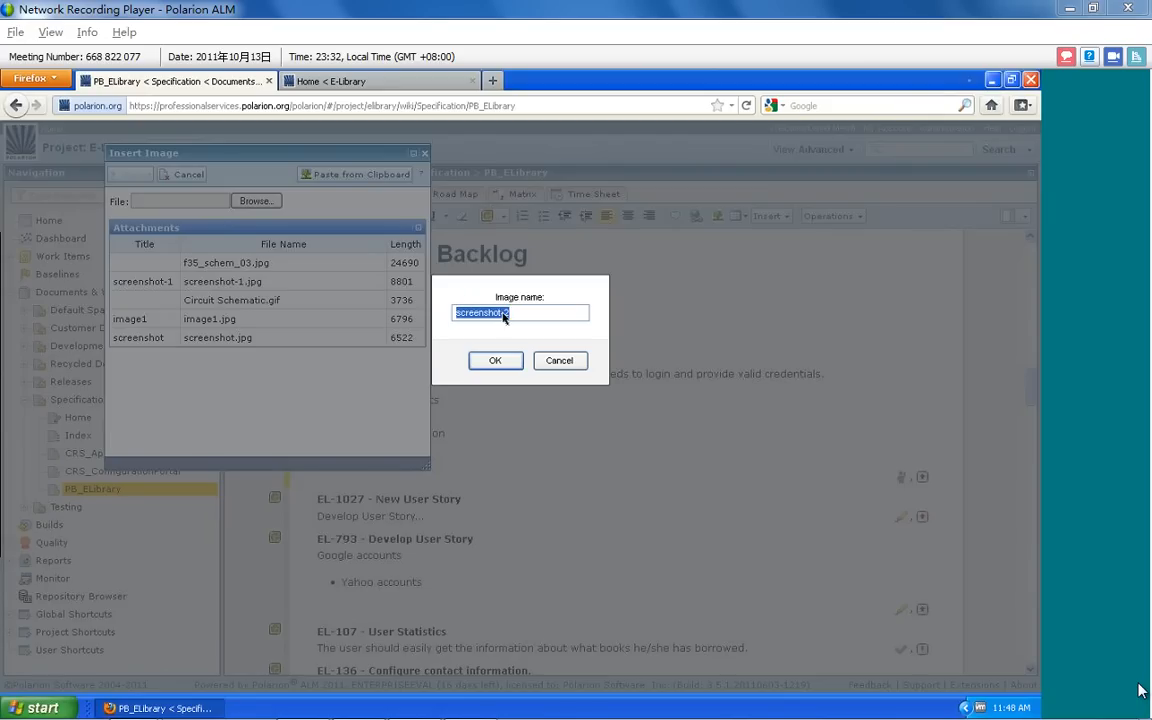
pyautogui.click(491, 360)
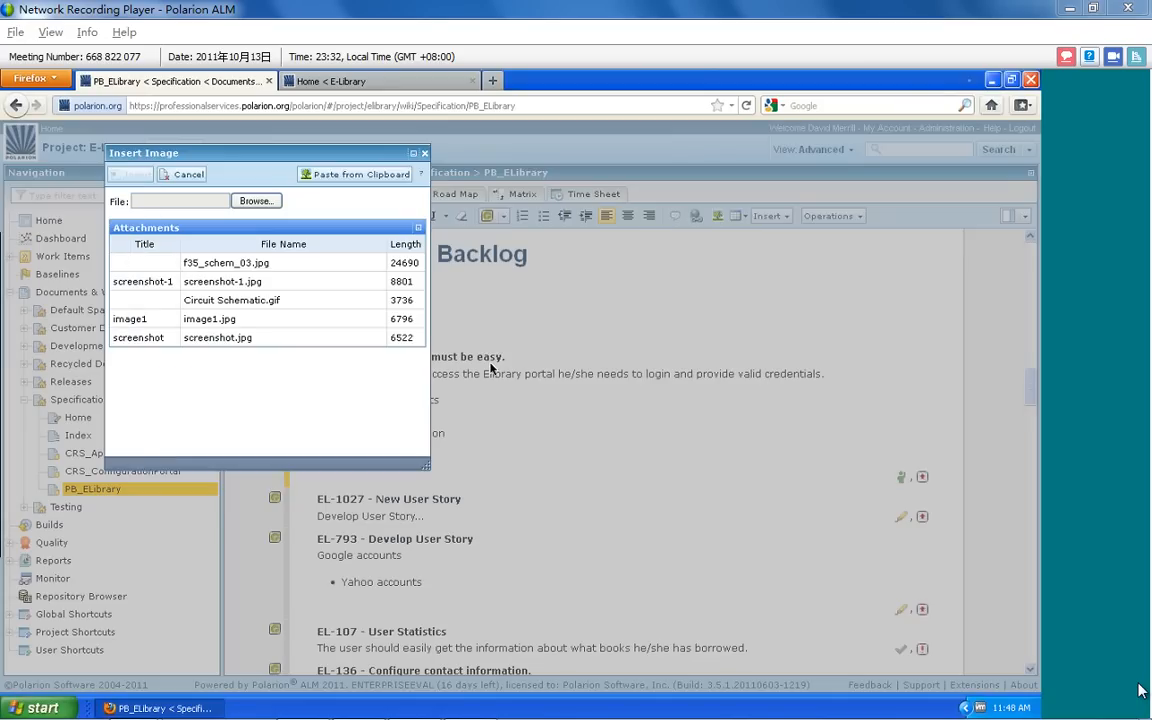
# Resize the inserted image to slightly smaller than its original size and save the document
pyautogui.scroll(-4, 458, 509)
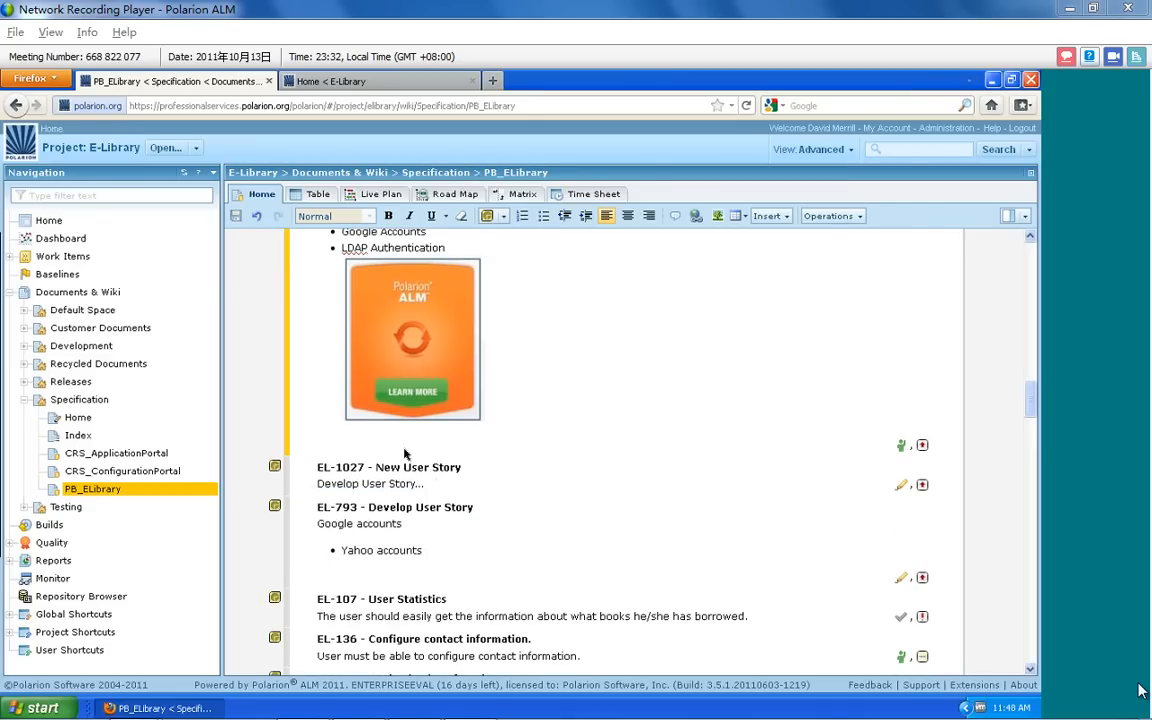
pyautogui.click(385, 365)
pyautogui.moveTo(480, 420); pyautogui.dragTo(529, 466)
pyautogui.moveTo(530, 257); pyautogui.dragTo(465, 316)
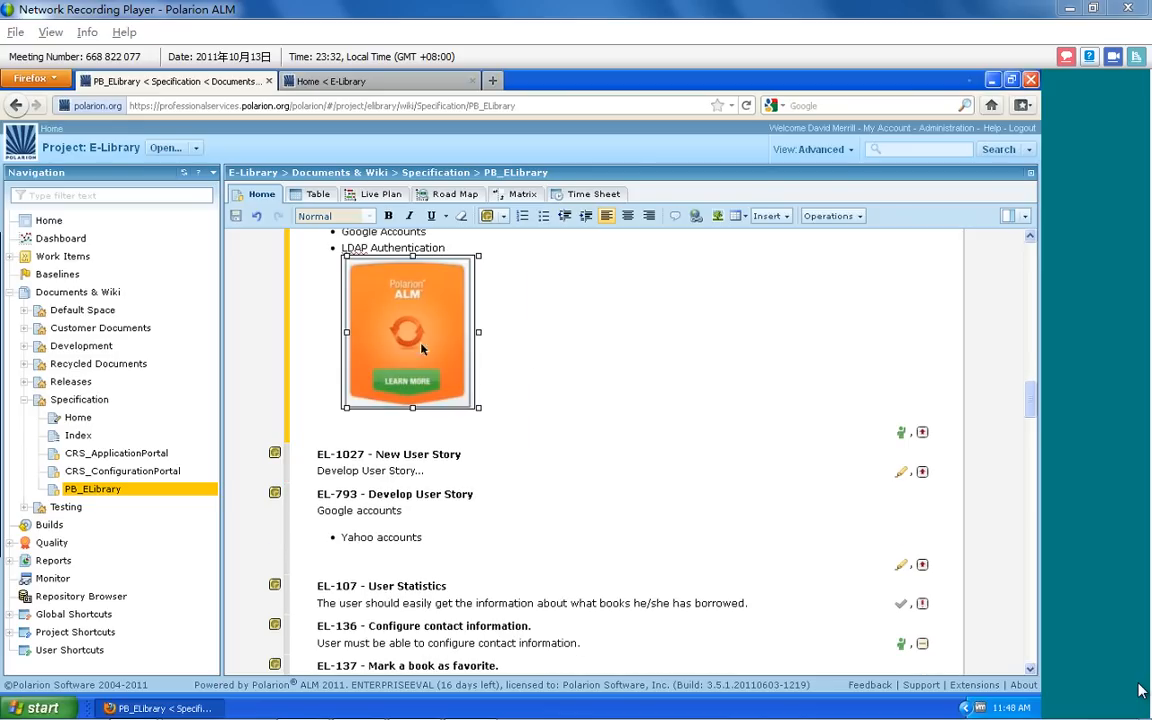
pyautogui.click(236, 218)
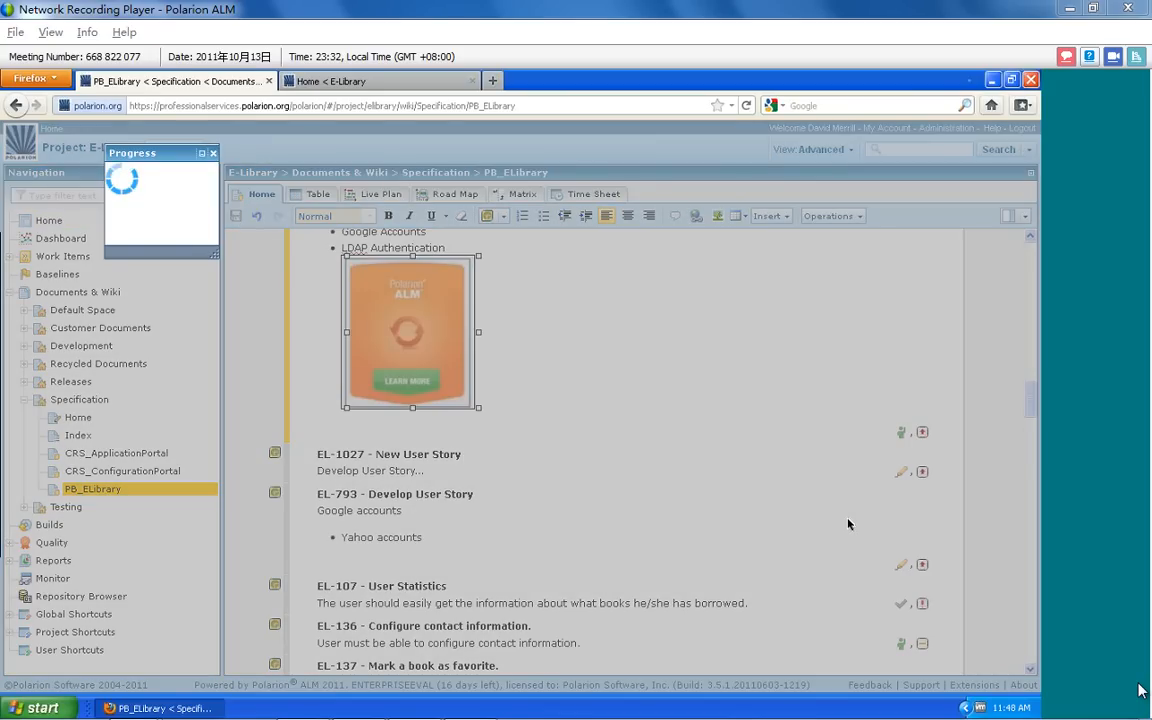
# Switch the document to its table view and bring user story 3.1-1 Login Page must be easy into view
pyautogui.scroll(-2, 507, 430)
pyautogui.scroll(-7, 505, 432)
pyautogui.scroll(15, 506, 432)
pyautogui.scroll(-2, 330, 520)
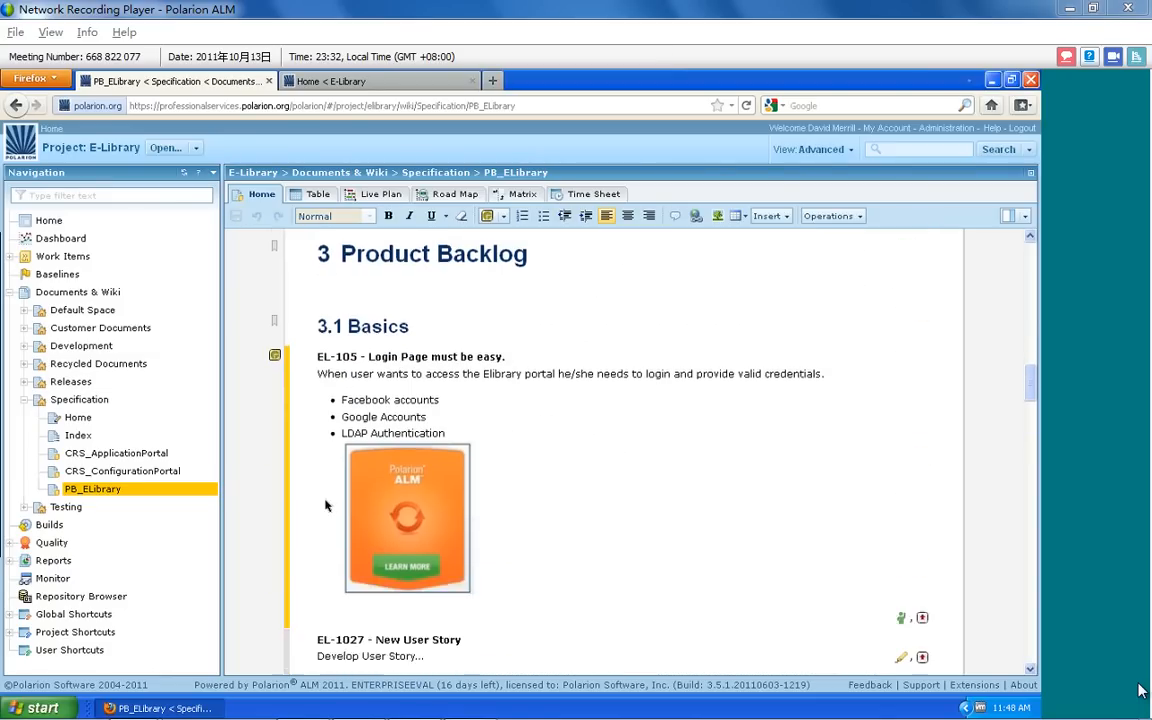
pyautogui.scroll(-2, 326, 506)
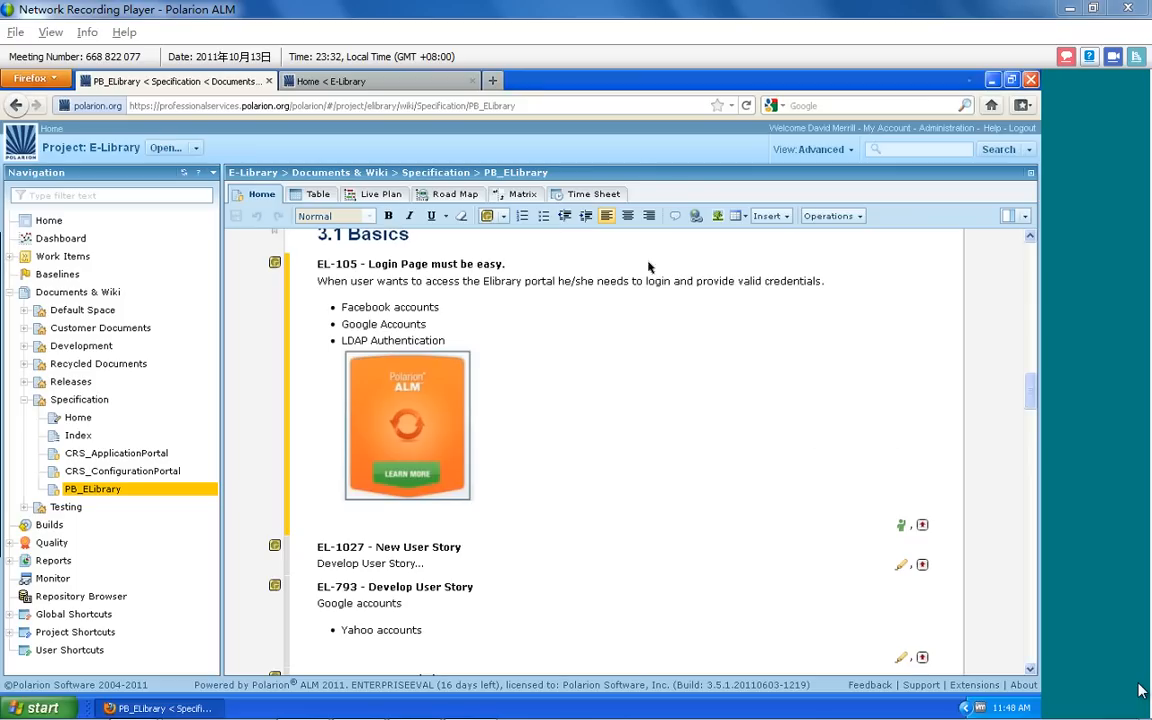
pyautogui.click(318, 194)
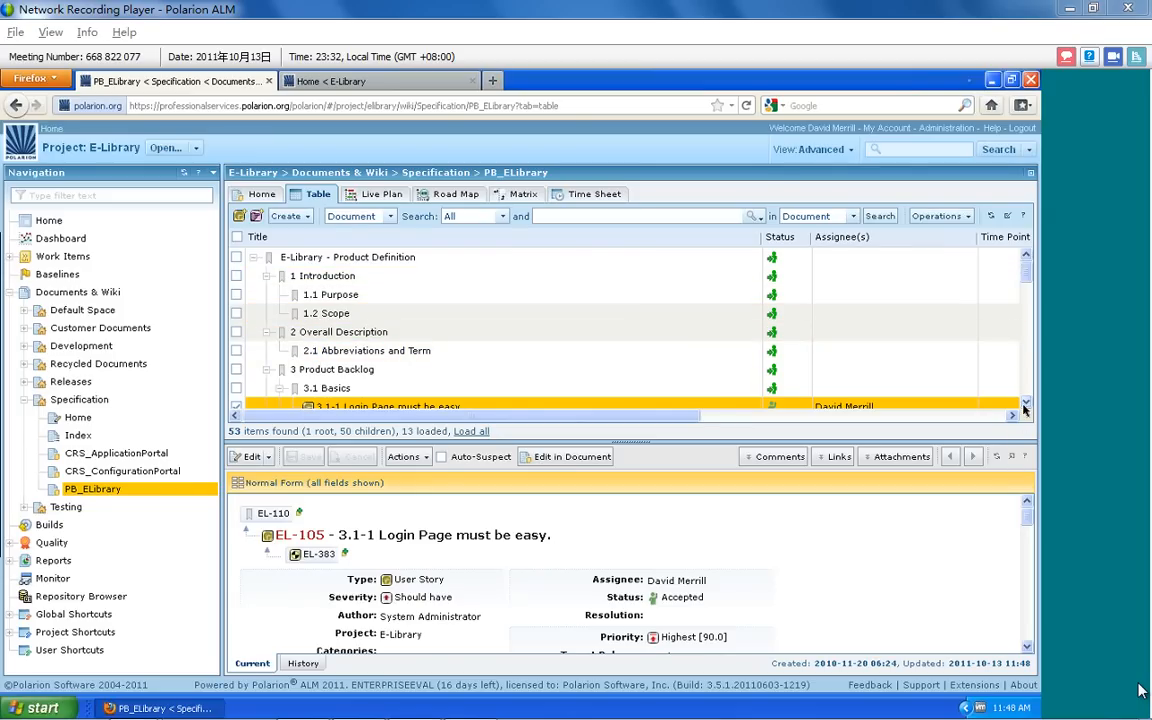
pyautogui.click(1024, 403)
pyautogui.click(1024, 403)
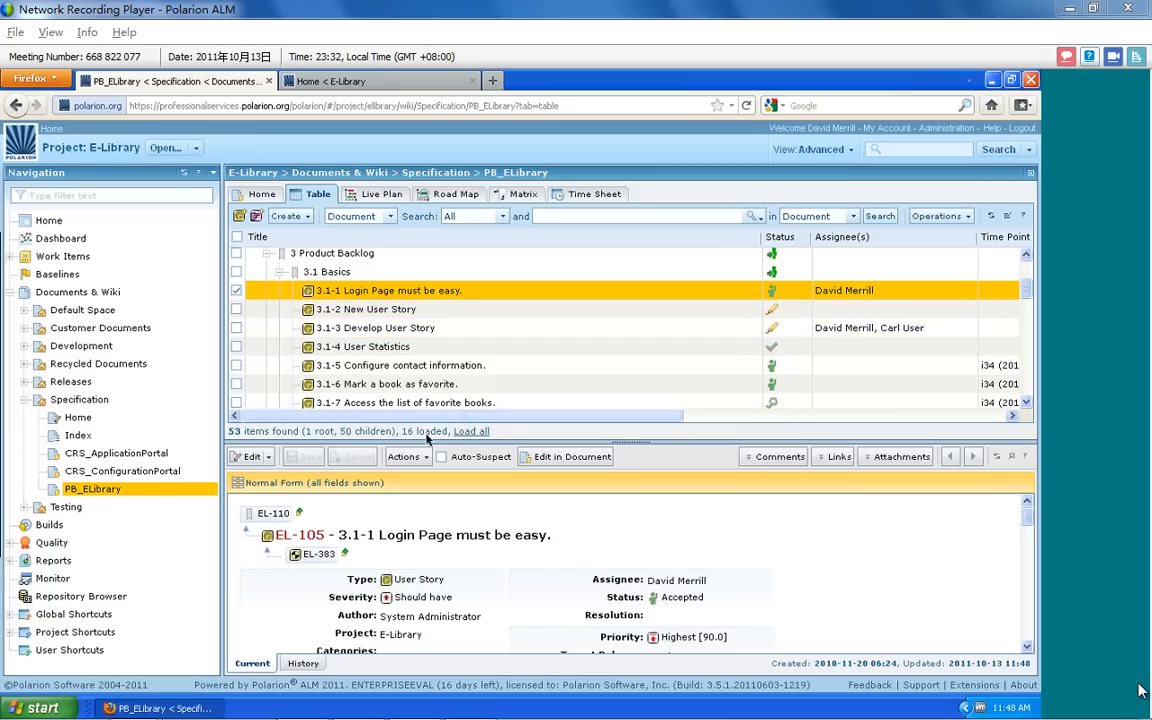
# Add a second assignee to user story EL-105, Login Page must be easy, in its work item form
pyautogui.moveTo(428, 445); pyautogui.dragTo(428, 356)
pyautogui.click(674, 568)
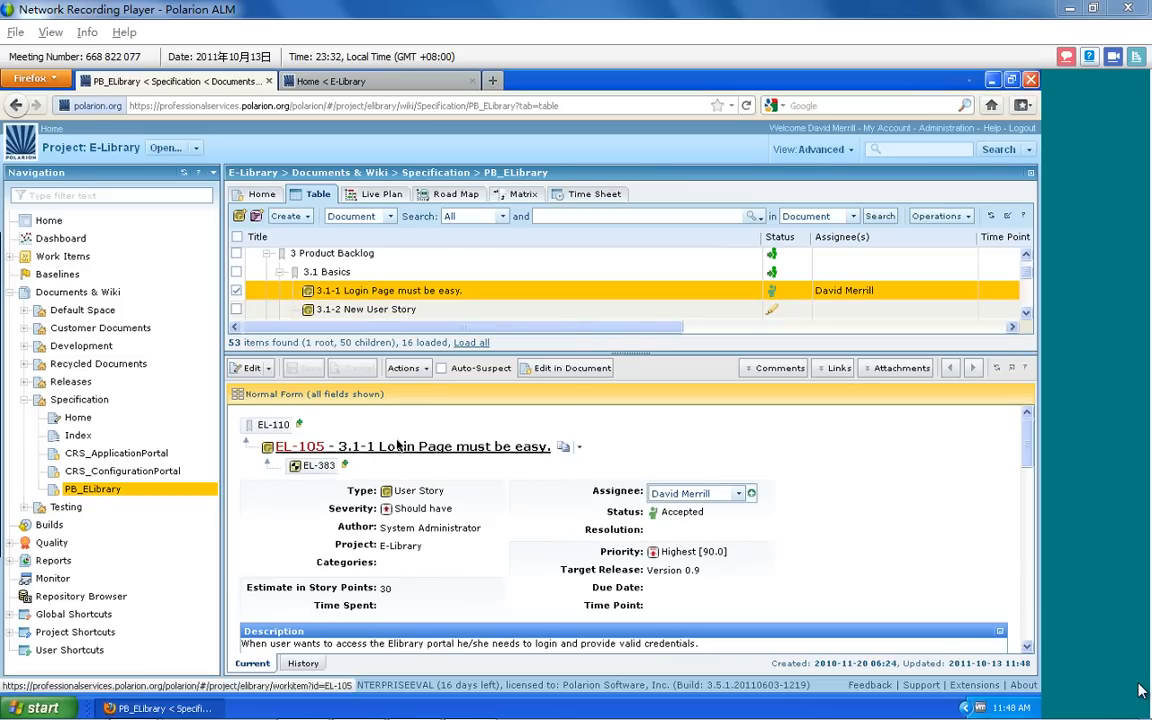
pyautogui.moveTo(1030, 455); pyautogui.dragTo(1034, 492)
pyautogui.scroll(4, 600, 517)
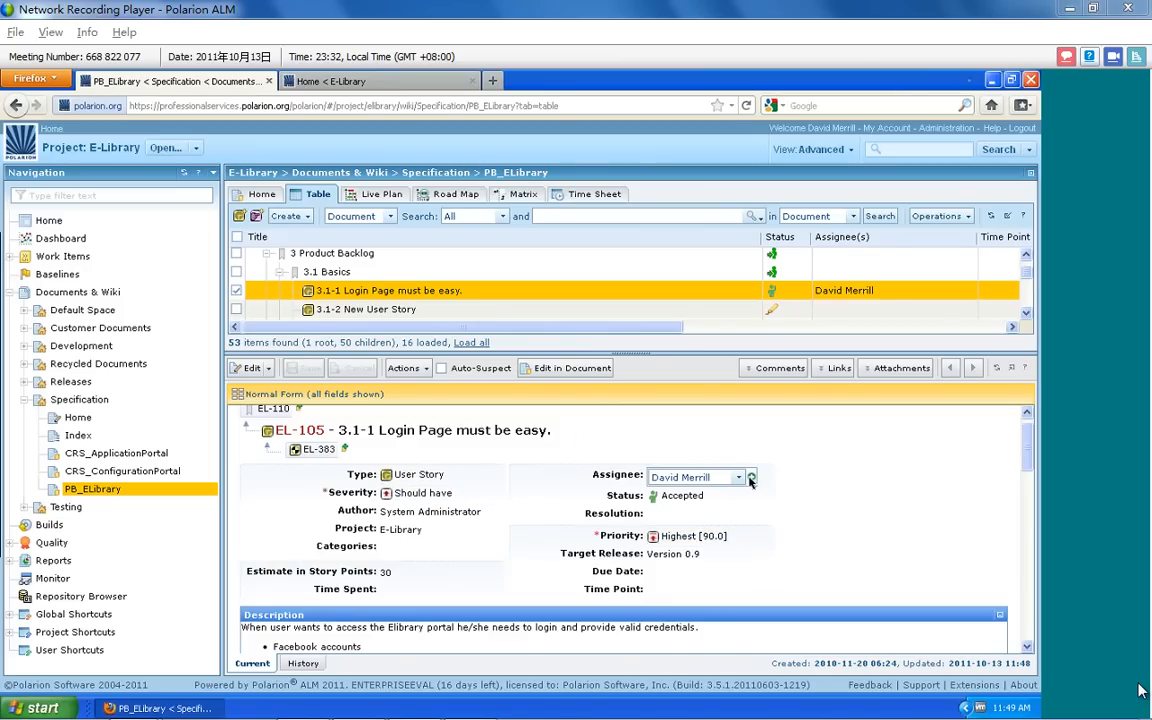
pyautogui.click(751, 479)
pyautogui.click(735, 489)
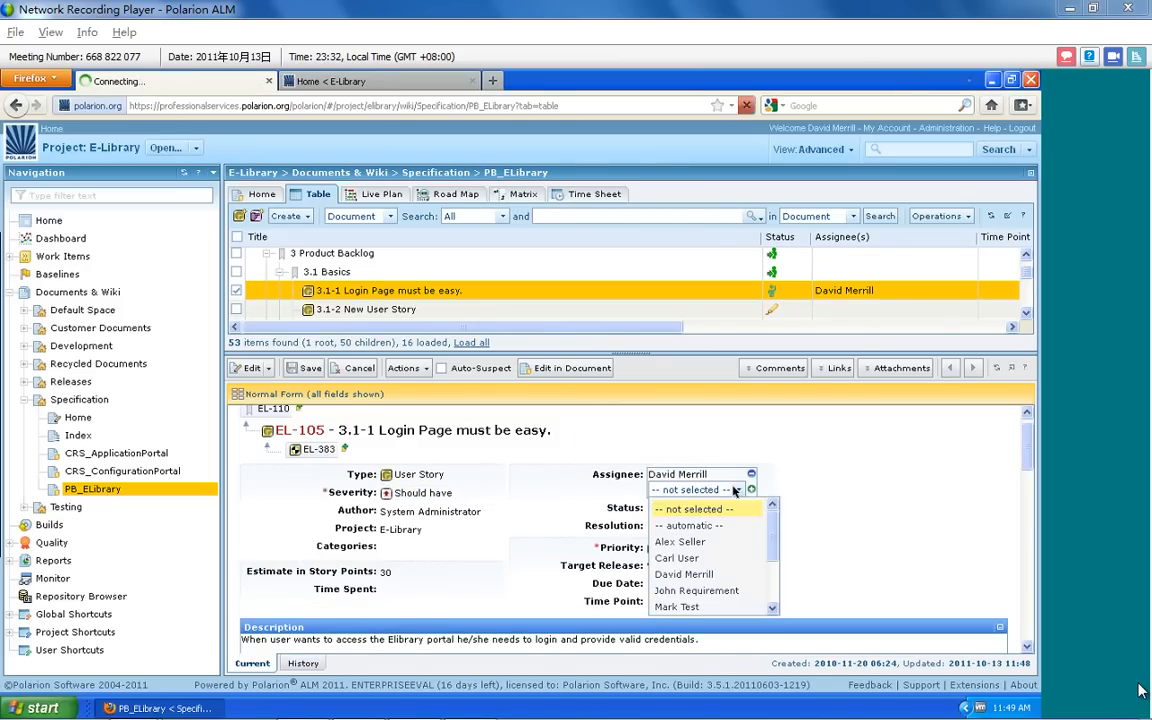
pyautogui.click(715, 591)
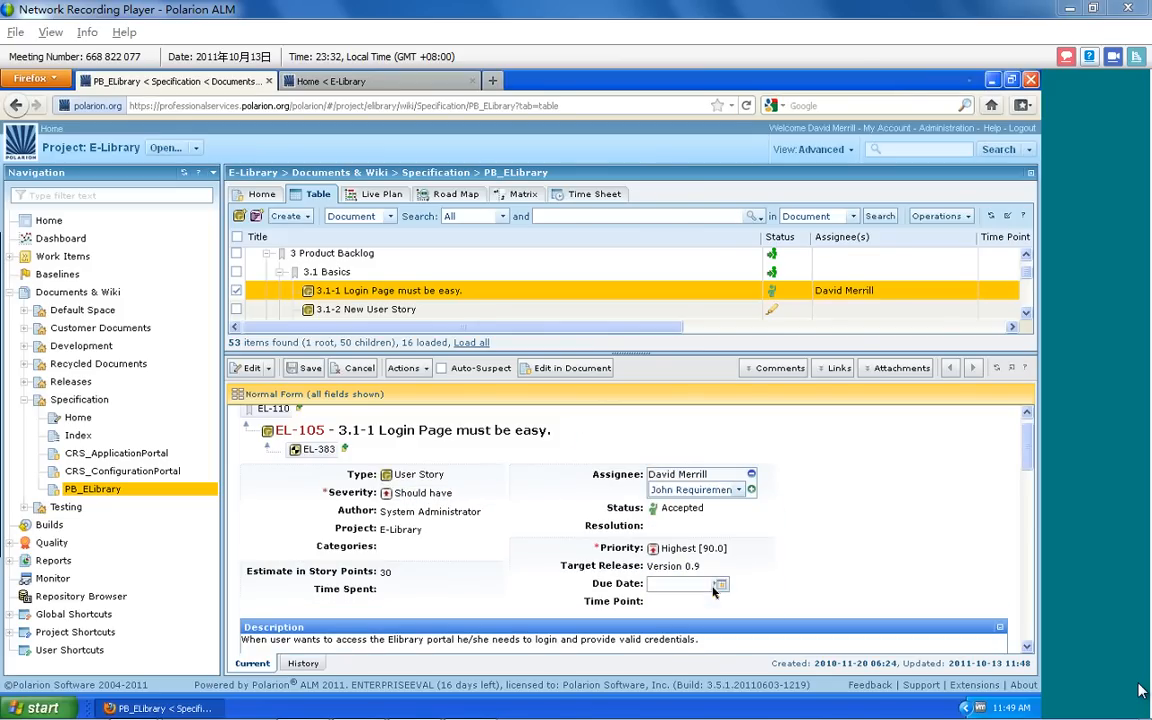
# Open the Status and Estimate in Story Points fields of EL-105 for editing
pyautogui.click(690, 509)
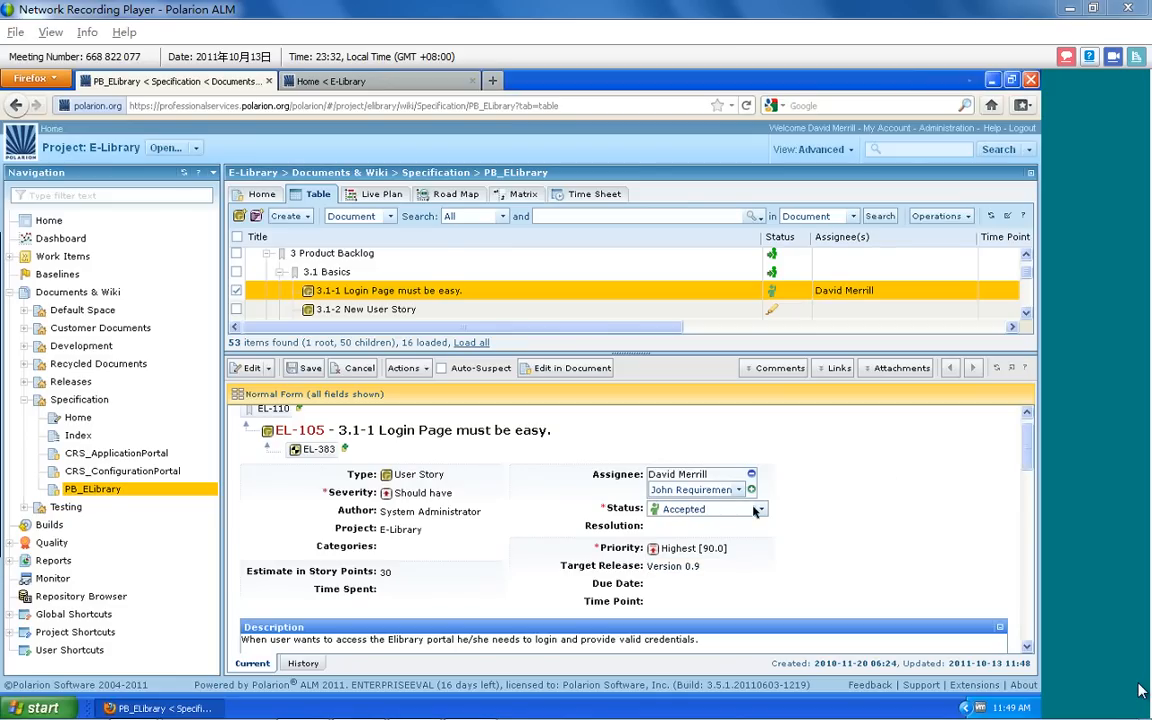
pyautogui.scroll(-1, 1022, 453)
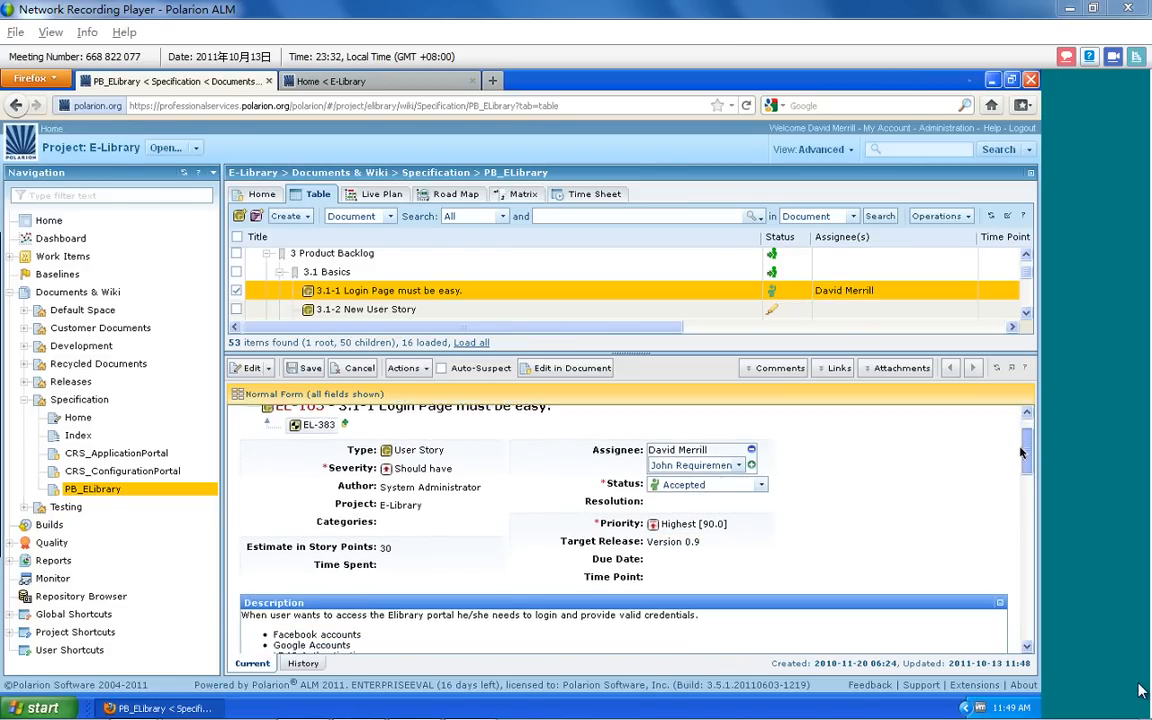
pyautogui.moveTo(1022, 453); pyautogui.dragTo(1022, 455)
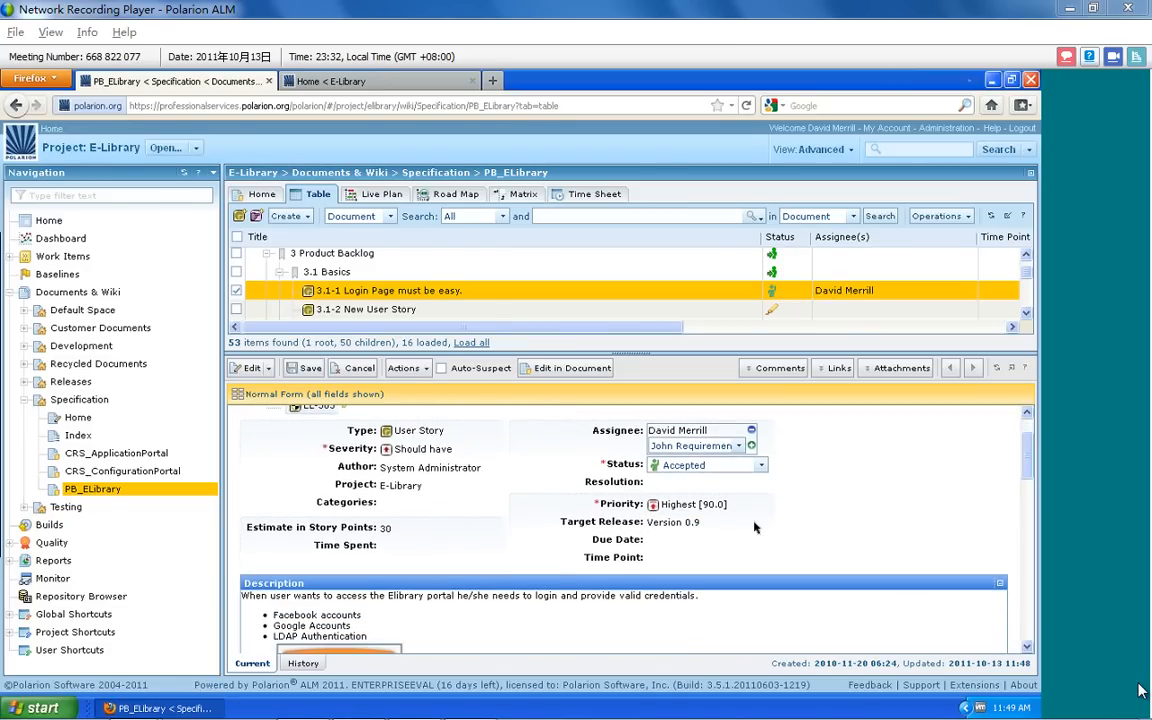
pyautogui.doubleClick(395, 531)
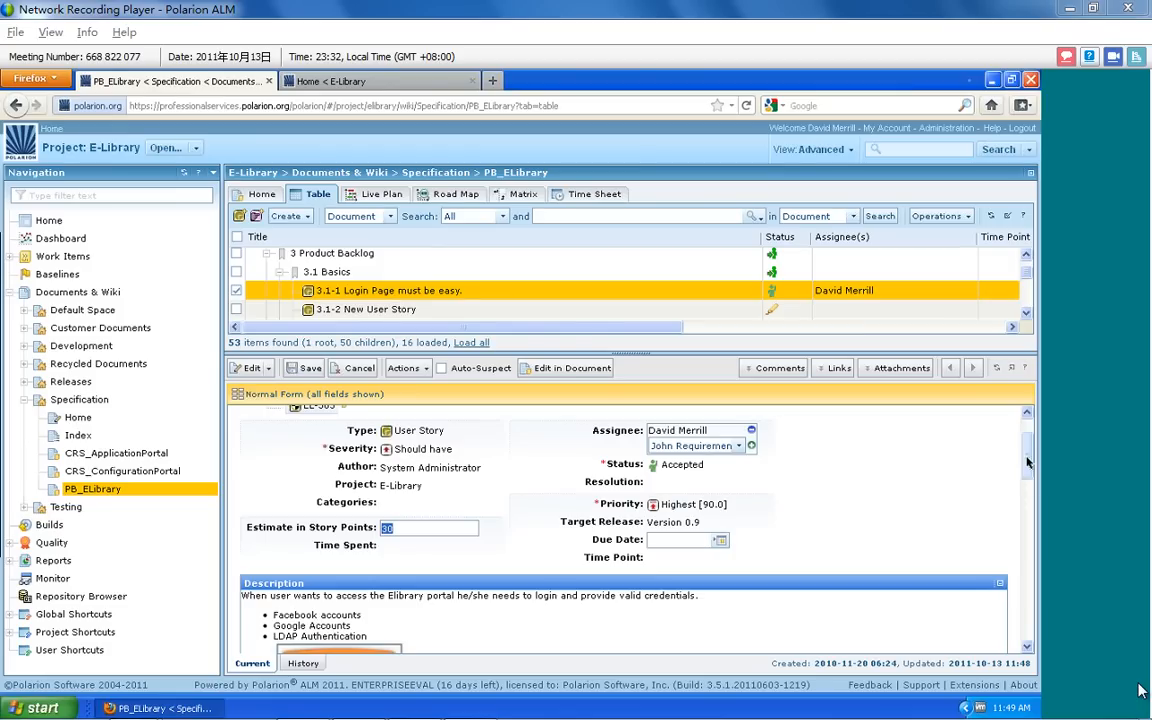
pyautogui.moveTo(1027, 460); pyautogui.dragTo(1023, 428)
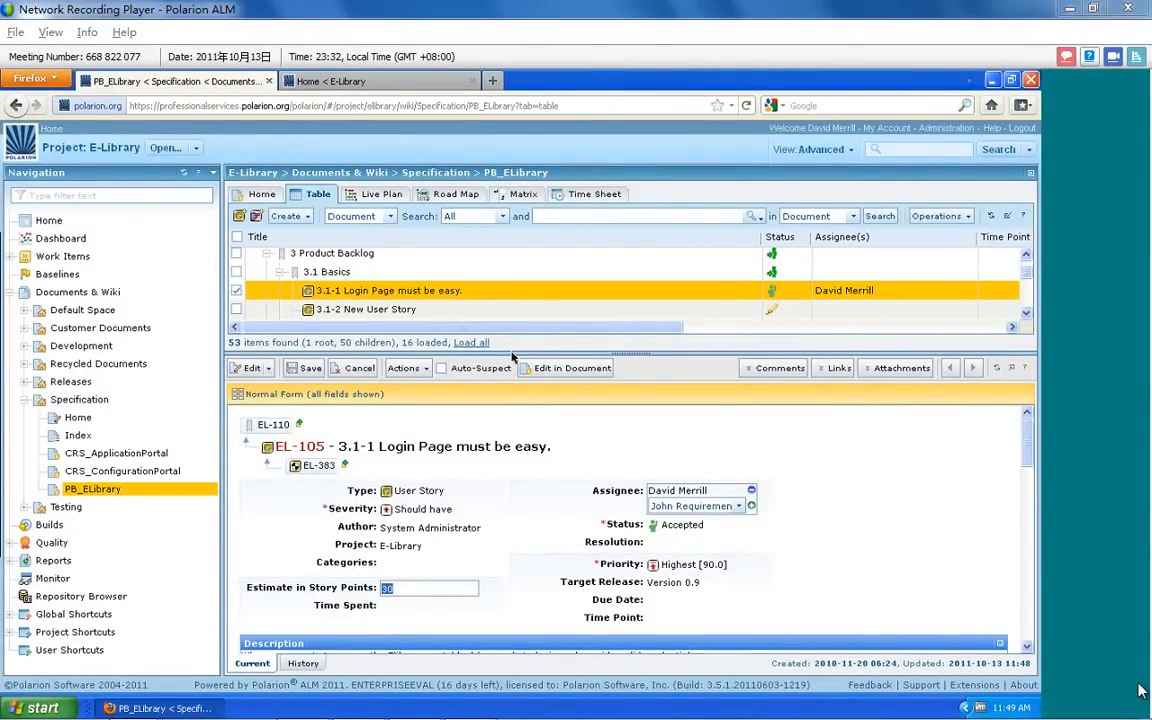
# Save the changed assignee field of user story EL-105
pyautogui.moveTo(519, 353); pyautogui.dragTo(521, 401)
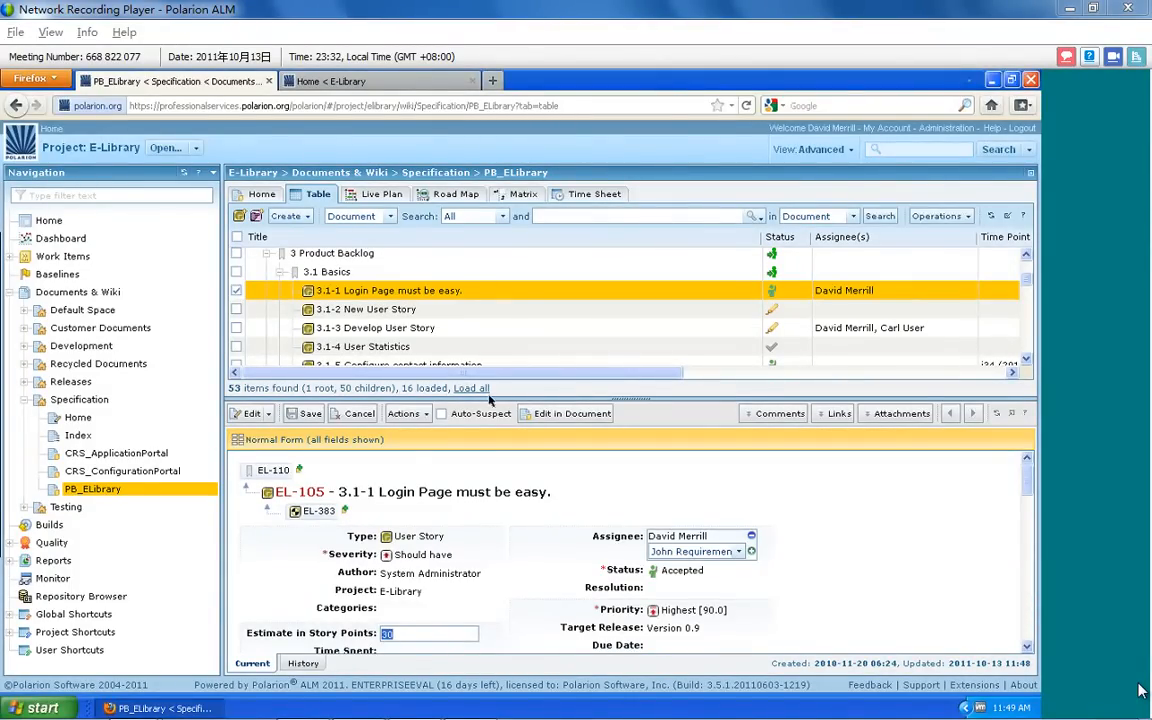
pyautogui.click(71, 415)
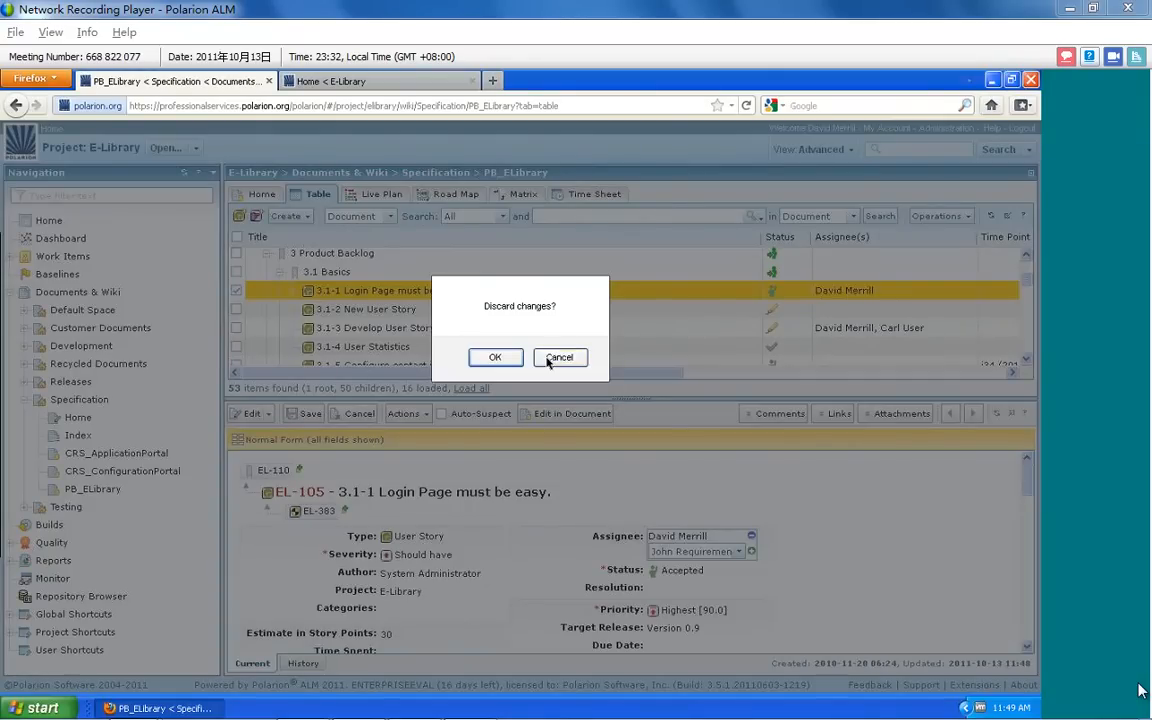
pyautogui.click(549, 360)
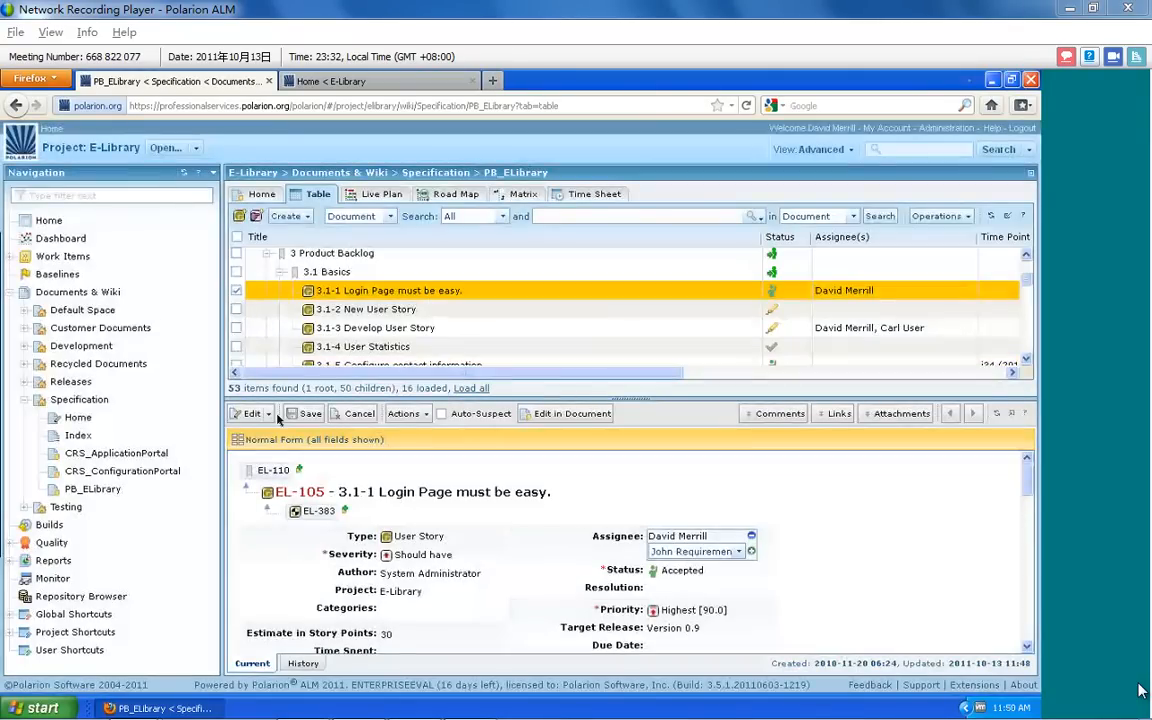
pyautogui.click(290, 415)
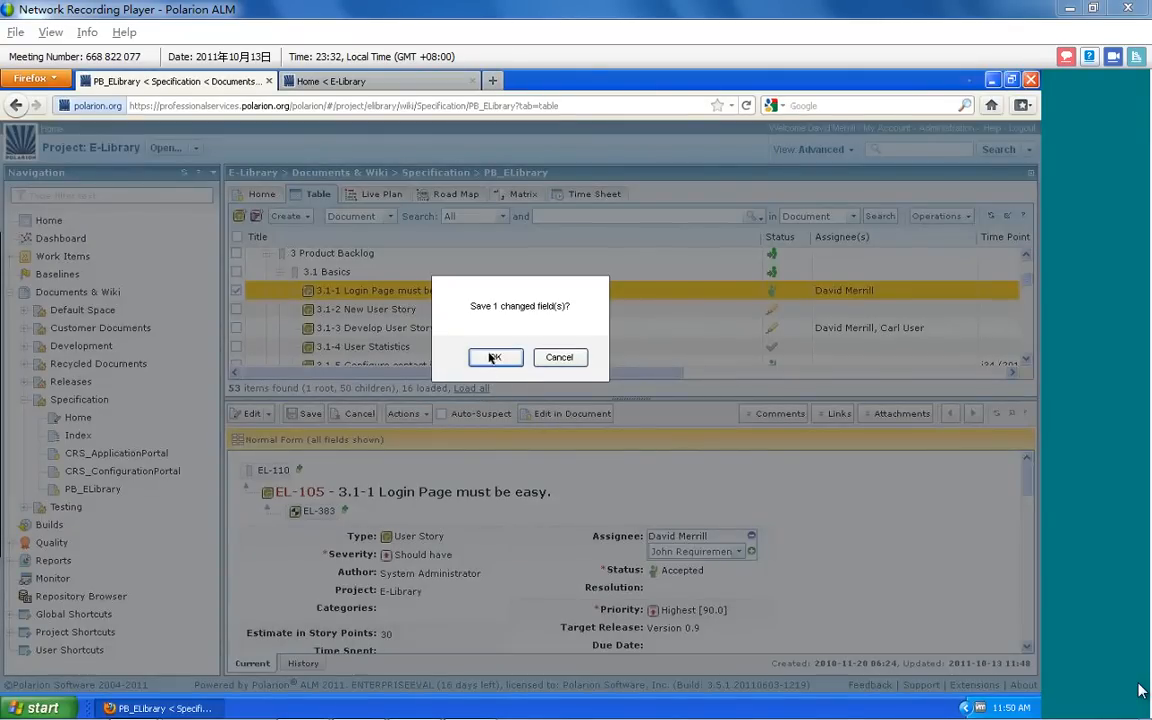
pyautogui.click(493, 357)
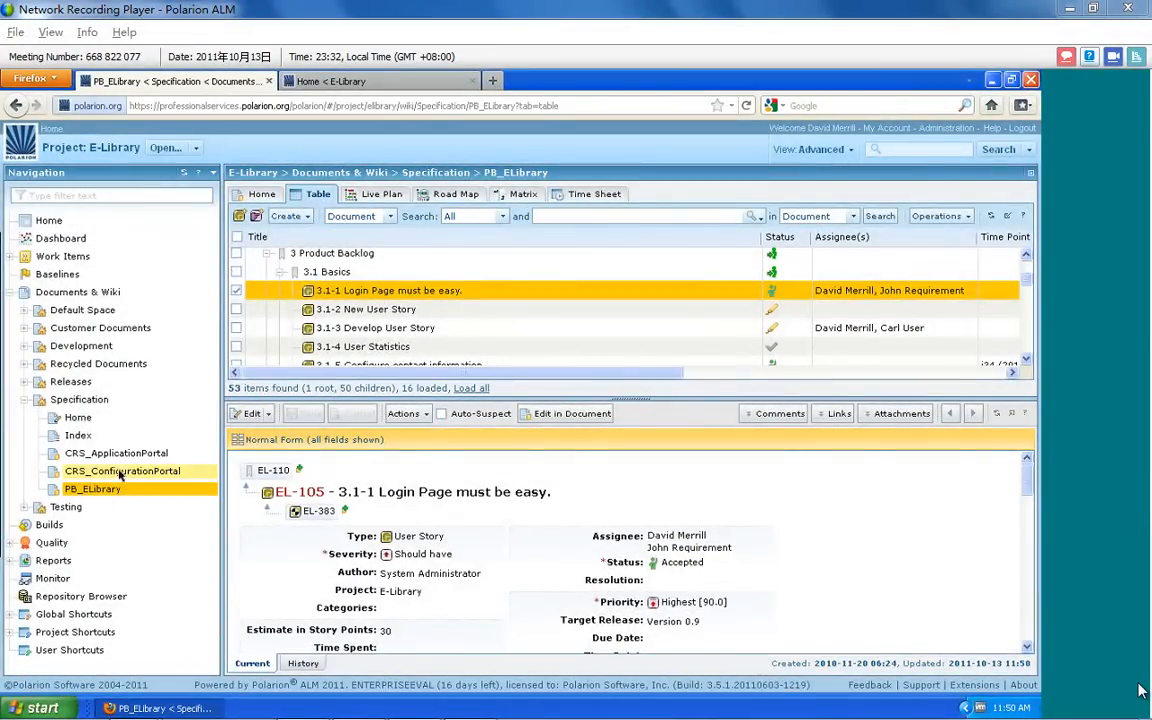
# Start a document import from the Specification home page, uploading E-Library_2011_spec.docx from the Desktop with the Default configuration
pyautogui.click(89, 422)
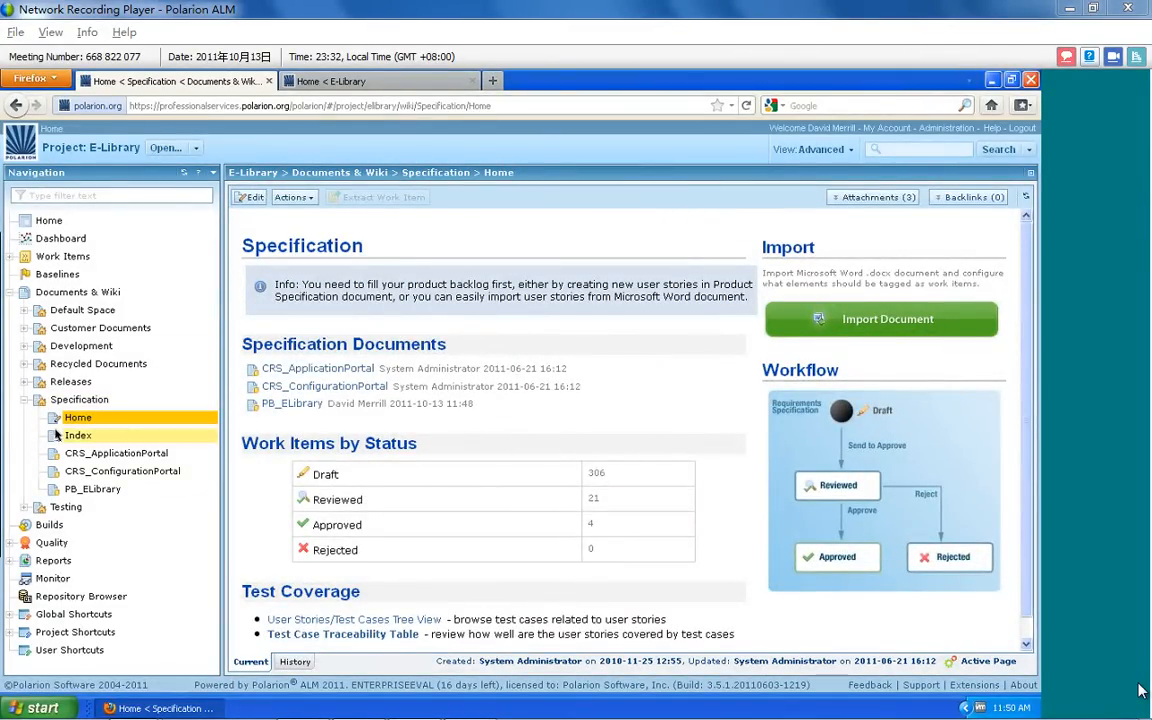
pyautogui.click(893, 322)
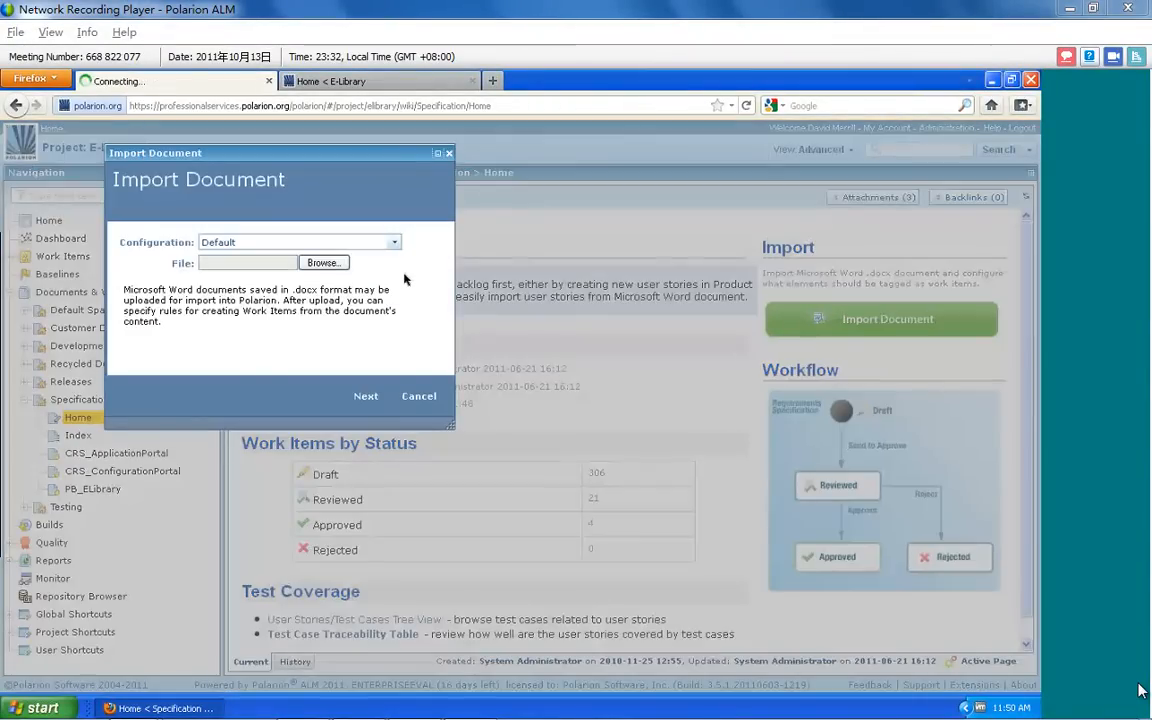
pyautogui.click(322, 264)
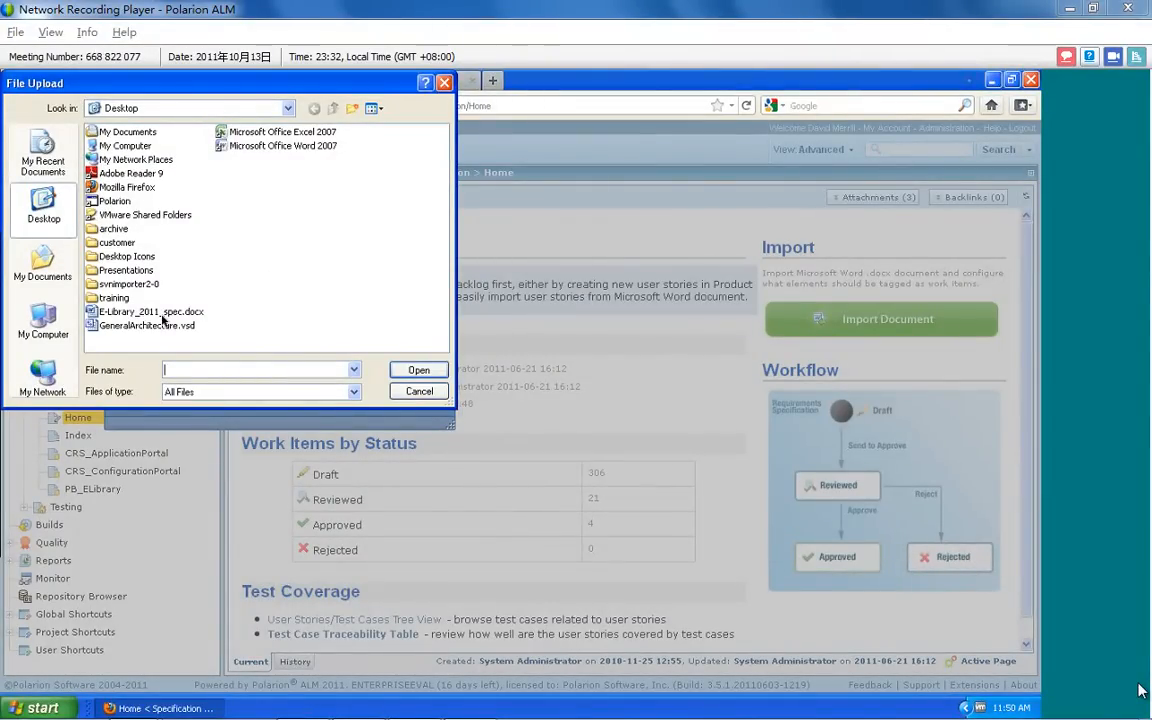
pyautogui.click(160, 314)
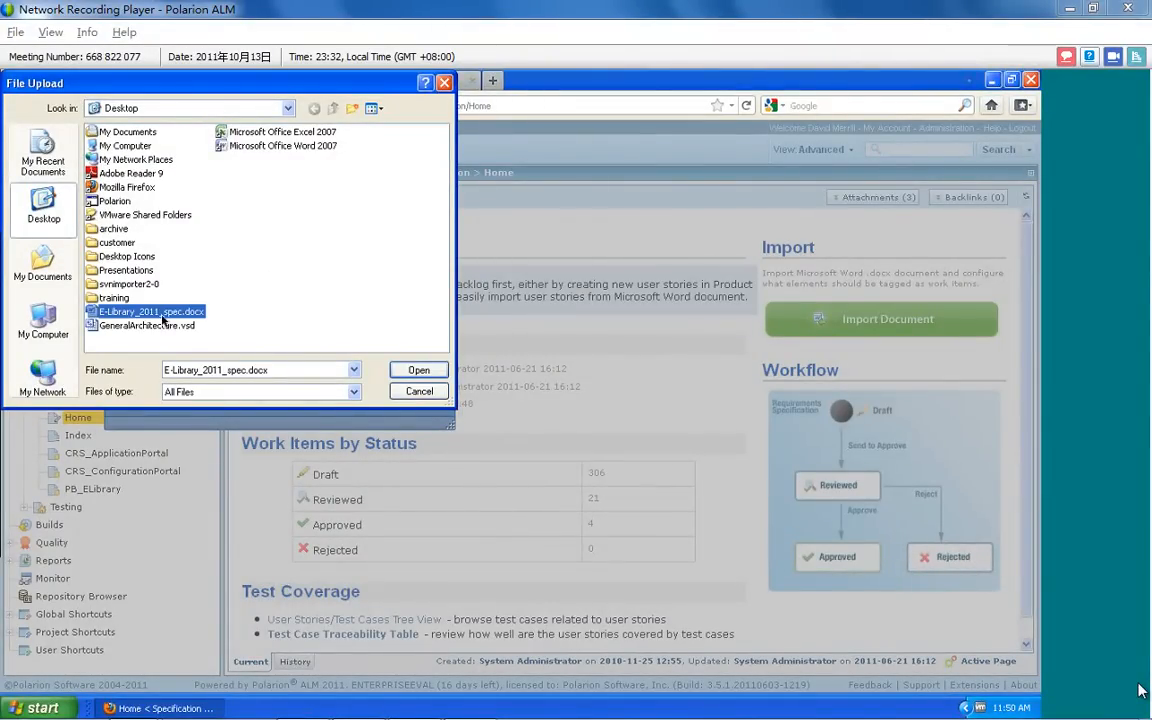
pyautogui.click(419, 371)
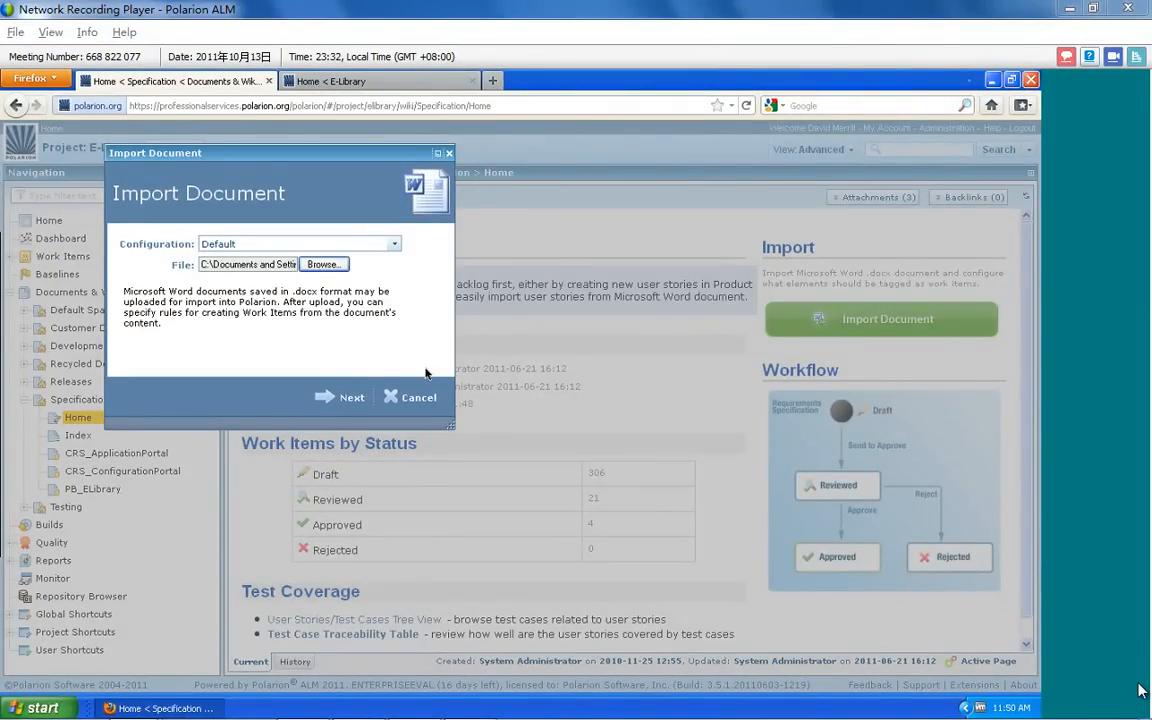
pyautogui.click(320, 399)
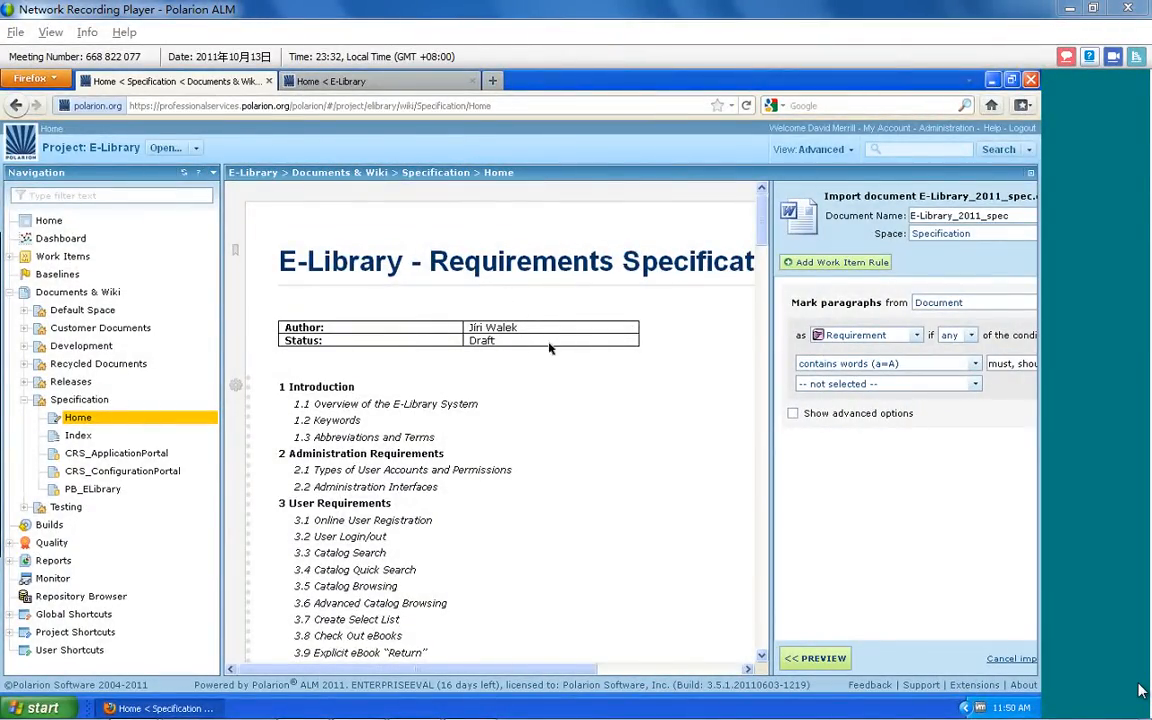
# Examine the import preview down to section 2 Administration Requirements for paragraphs marked as requirements
pyautogui.moveTo(222, 315); pyautogui.dragTo(159, 320)
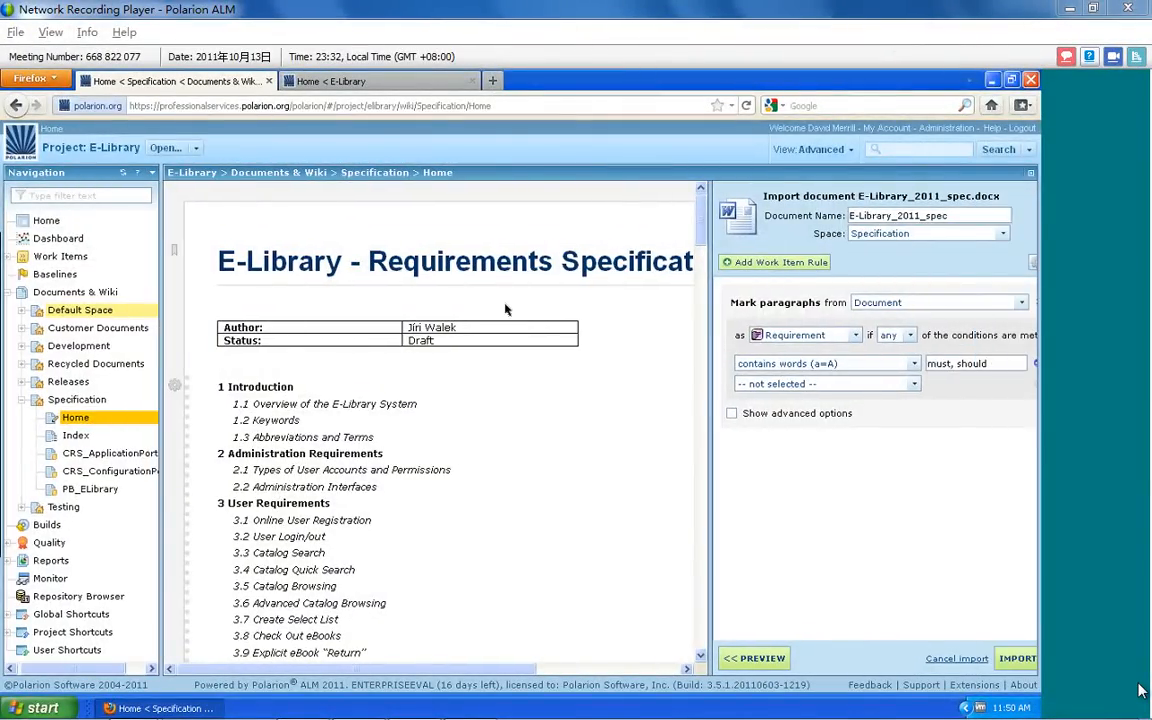
pyautogui.click(558, 357)
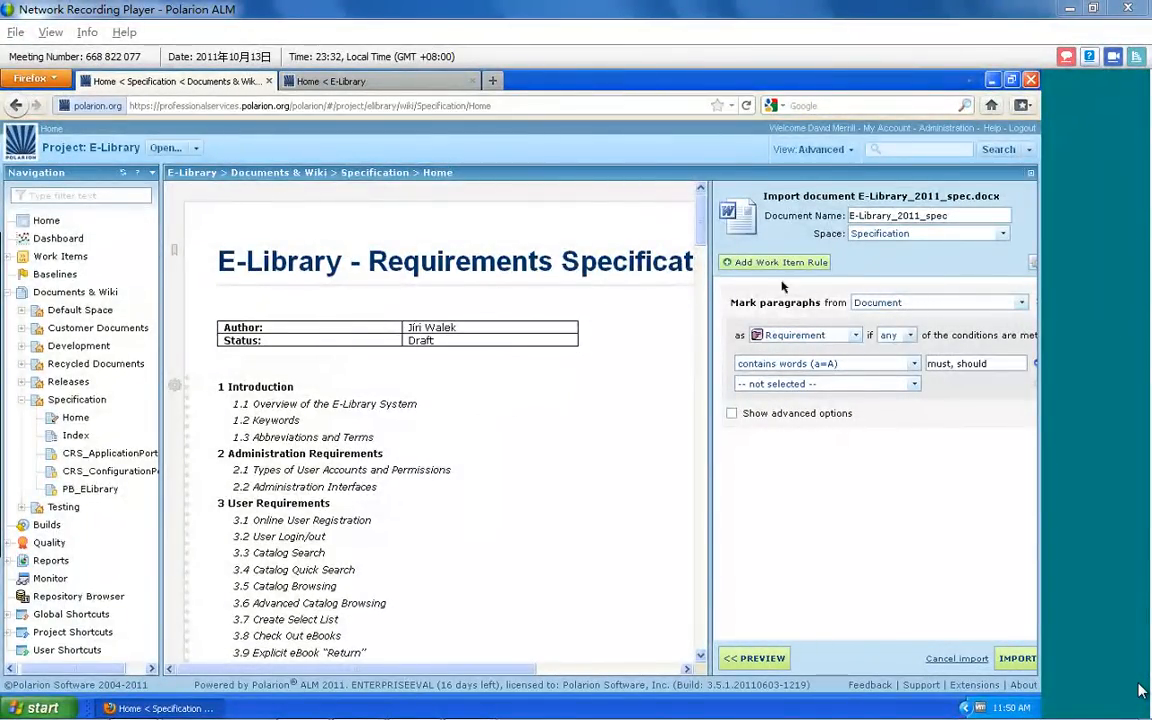
pyautogui.moveTo(706, 297); pyautogui.dragTo(869, 663)
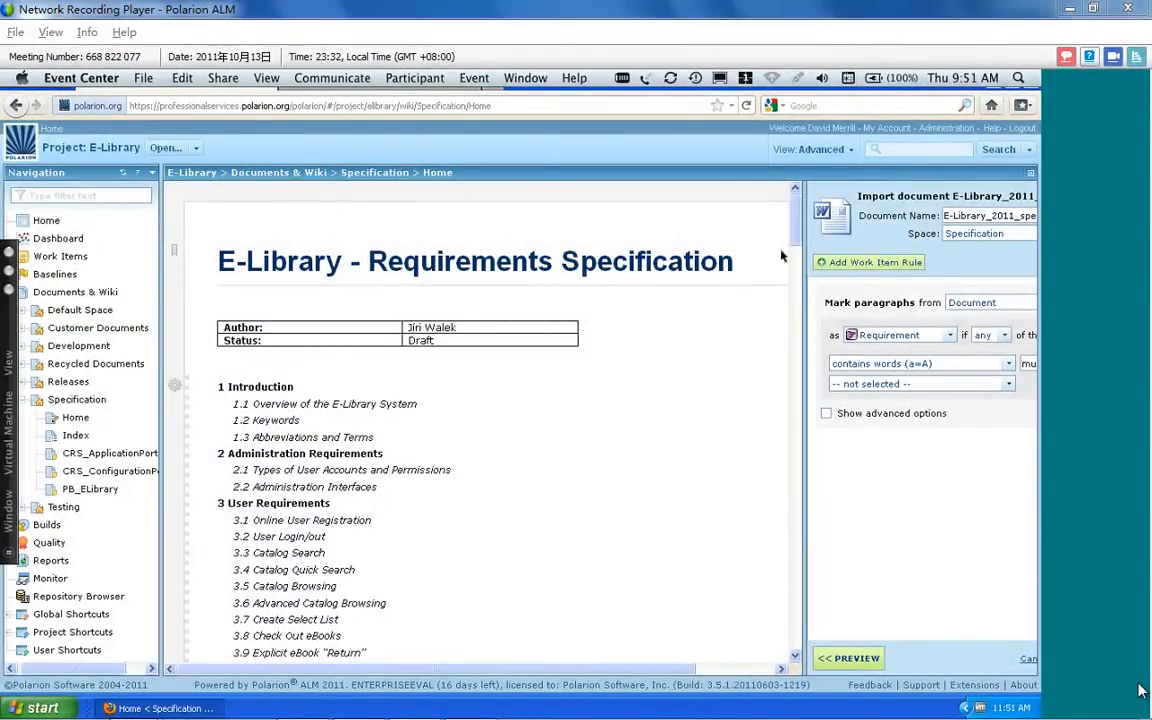
pyautogui.scroll(-2, 796, 230)
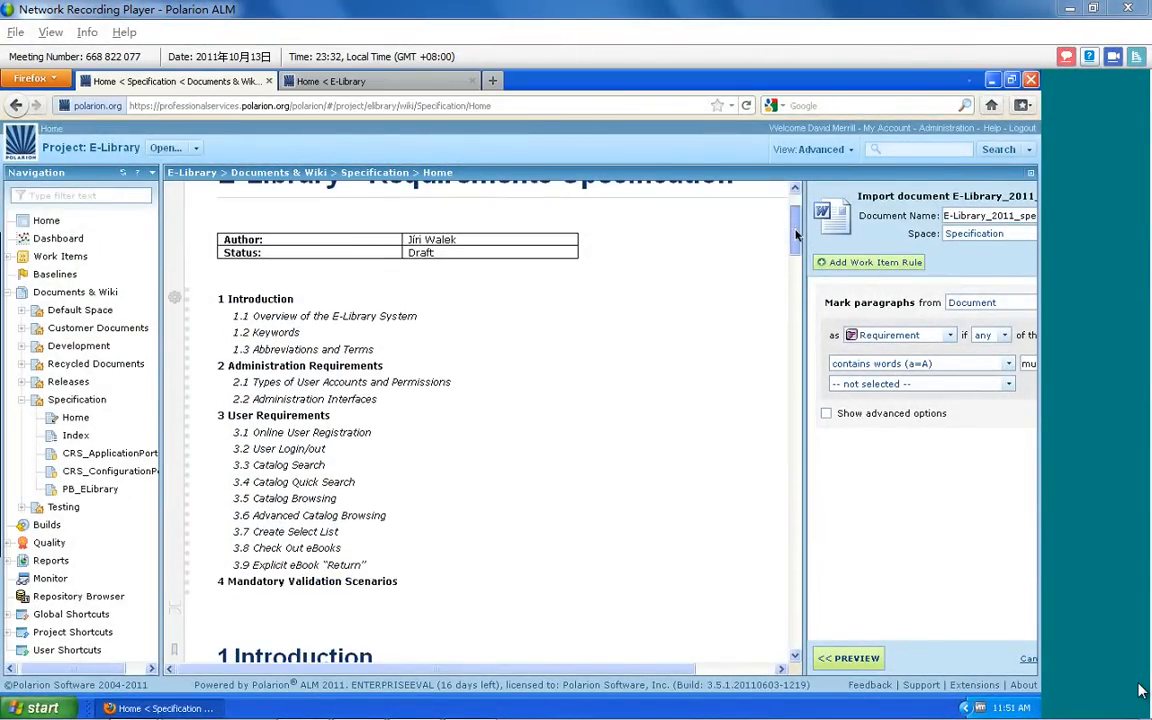
pyautogui.moveTo(797, 235); pyautogui.dragTo(800, 384)
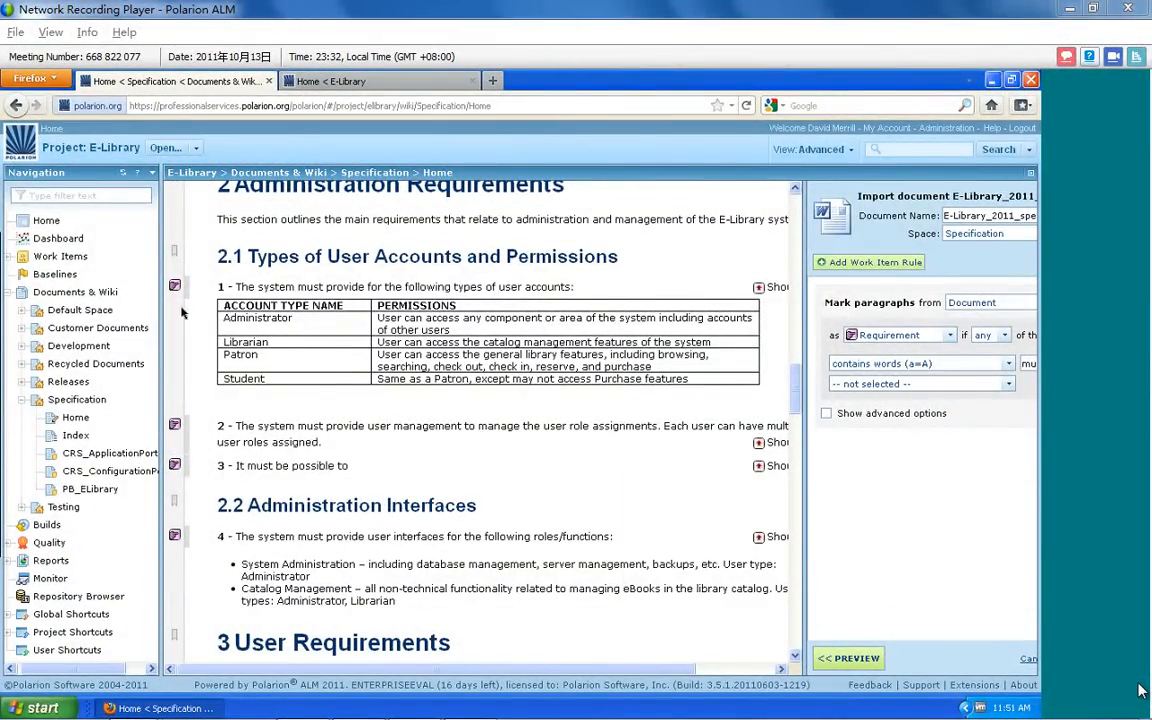
# Name the imported document E-Library_2011_ALMWebinar and choose Specification as its space
pyautogui.moveTo(160, 341); pyautogui.dragTo(66, 348)
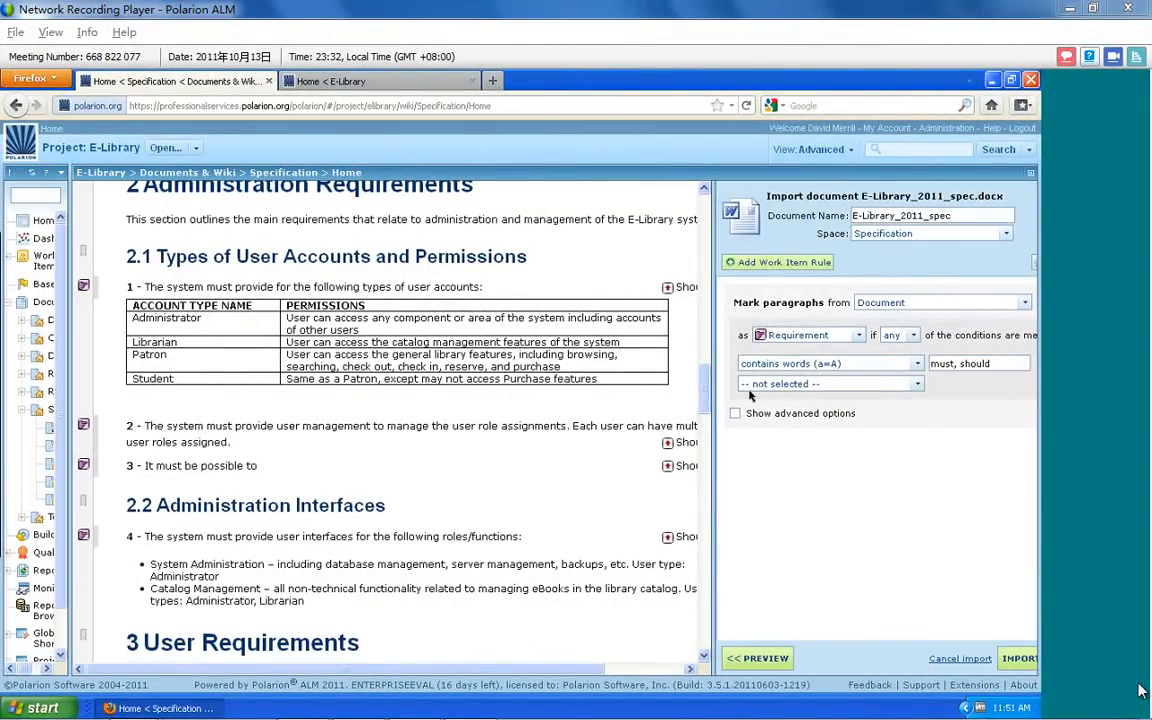
pyautogui.moveTo(713, 418); pyautogui.dragTo(686, 419)
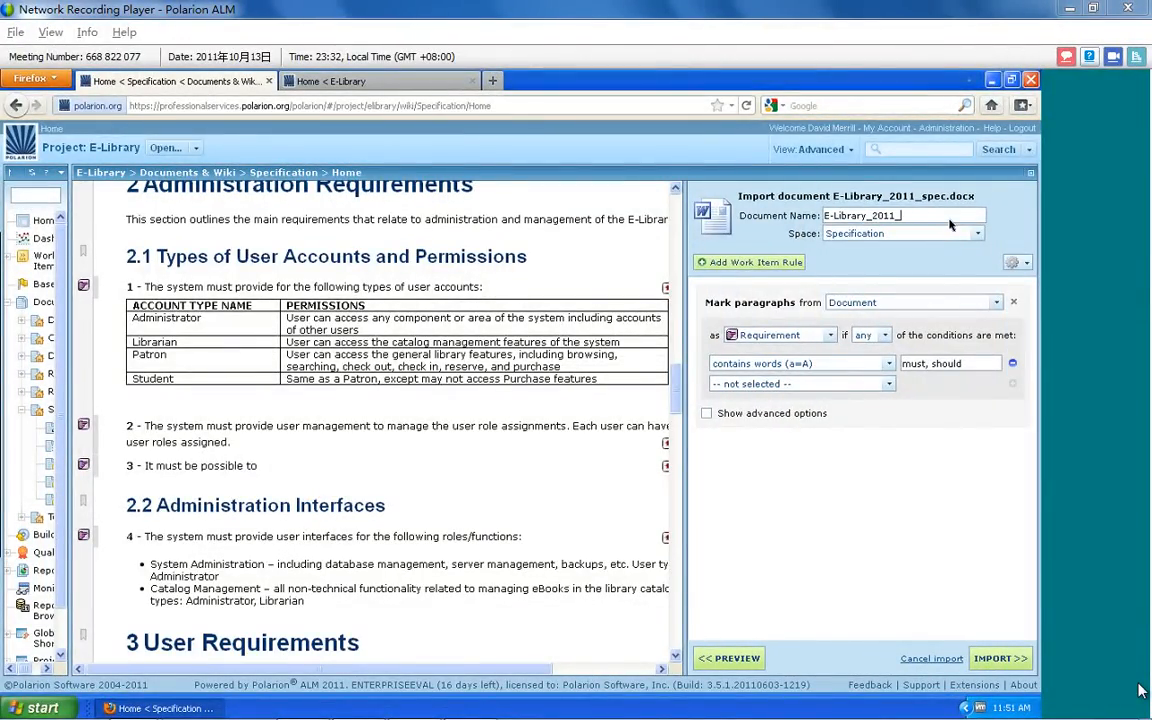
pyautogui.write('ALMWebinar')
pyautogui.click(978, 234)
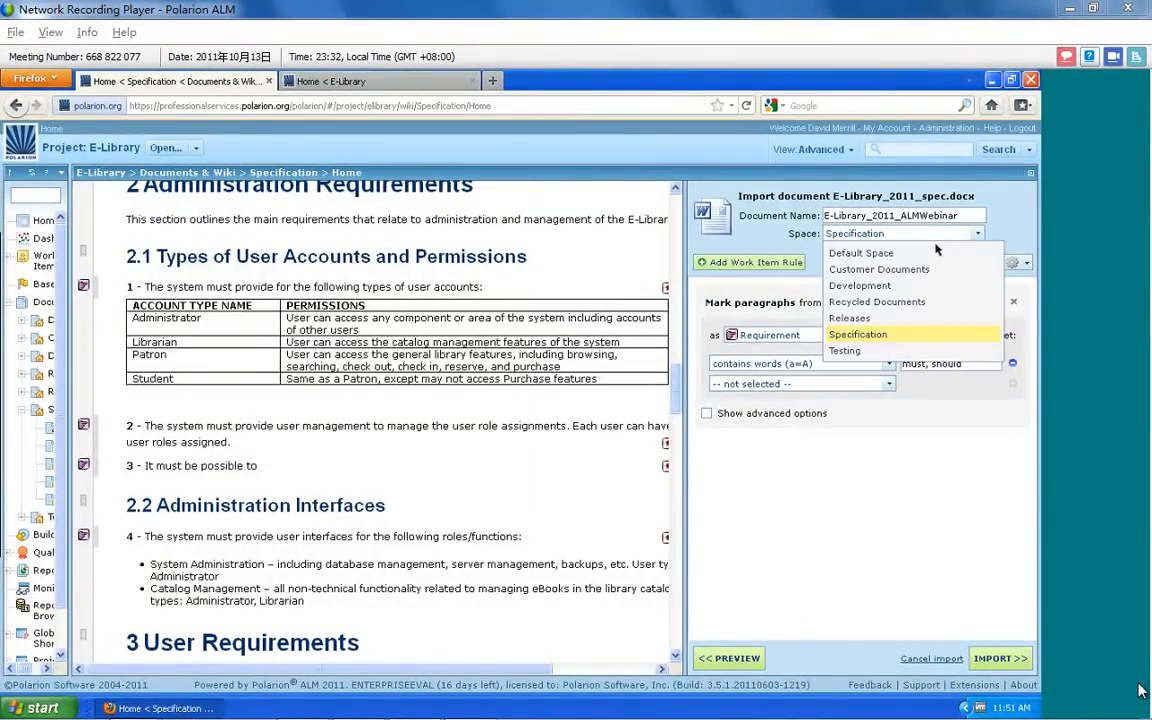
pyautogui.click(895, 336)
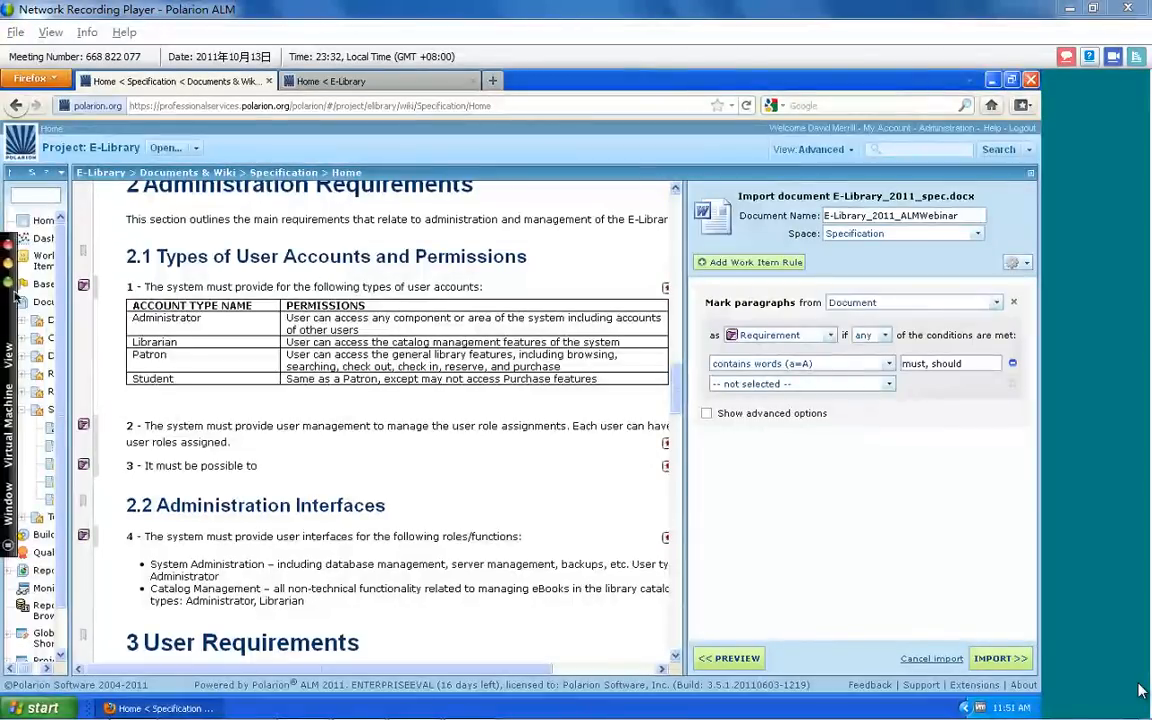
# View the Specification space and its documents in the widened navigation tree, and narrow the tree again
pyautogui.moveTo(70, 302); pyautogui.dragTo(150, 303)
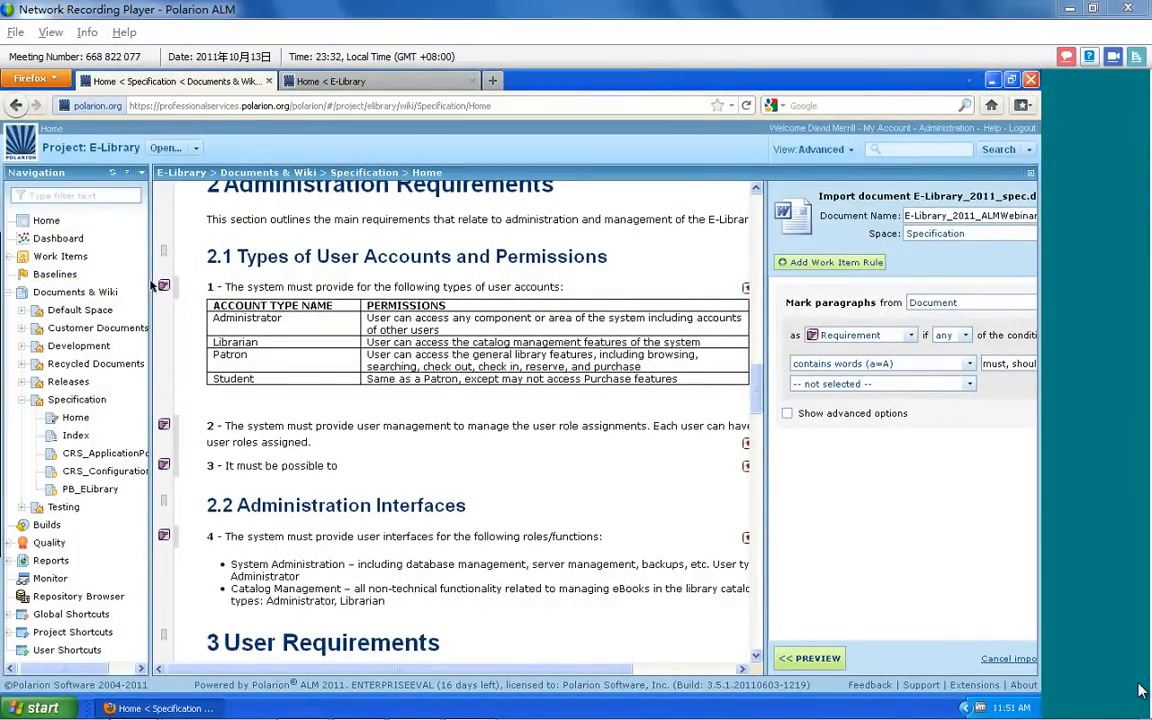
pyautogui.click(66, 279)
pyautogui.moveTo(151, 280); pyautogui.dragTo(68, 280)
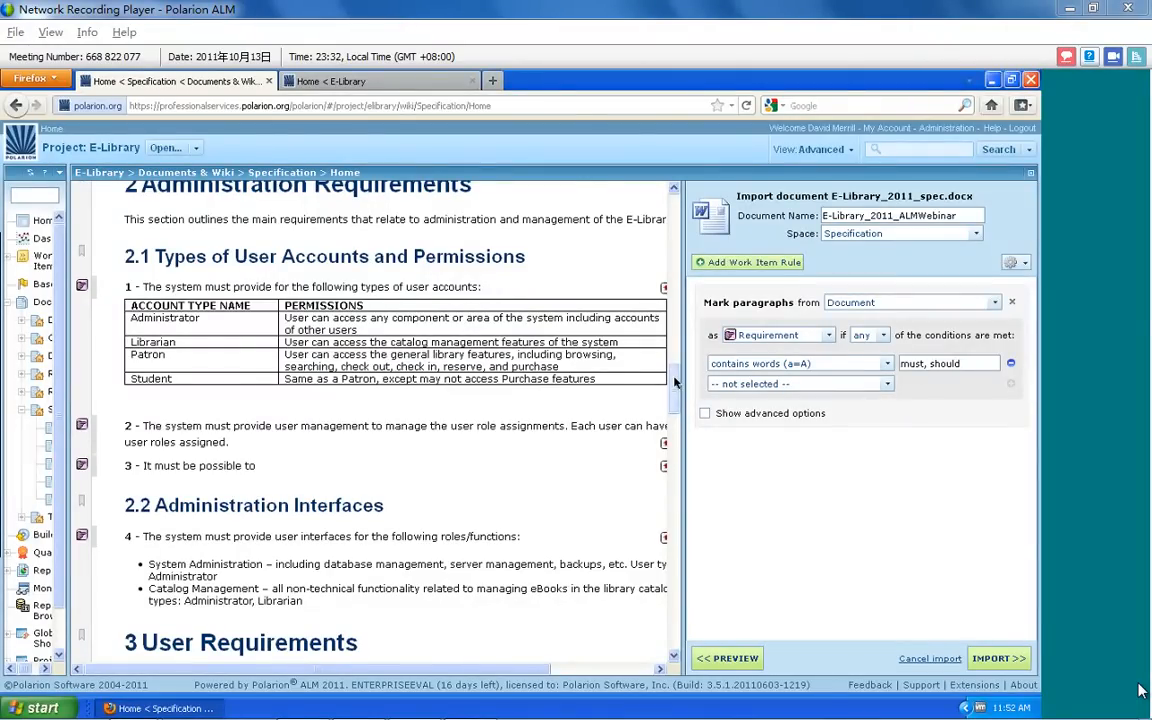
# Add an "is list item" condition to the Requirement rule so the bulleted entries under 2.2 Administration Interfaces are marked too
pyautogui.scroll(-4, 675, 383)
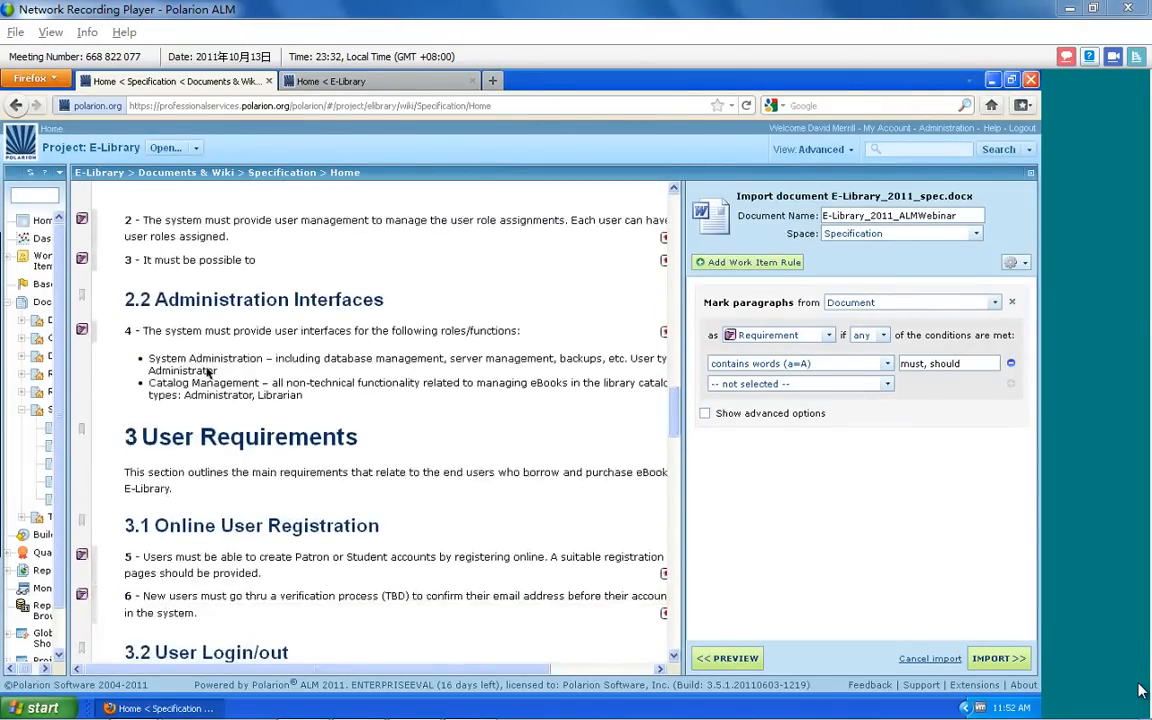
pyautogui.moveTo(160, 359); pyautogui.dragTo(182, 384)
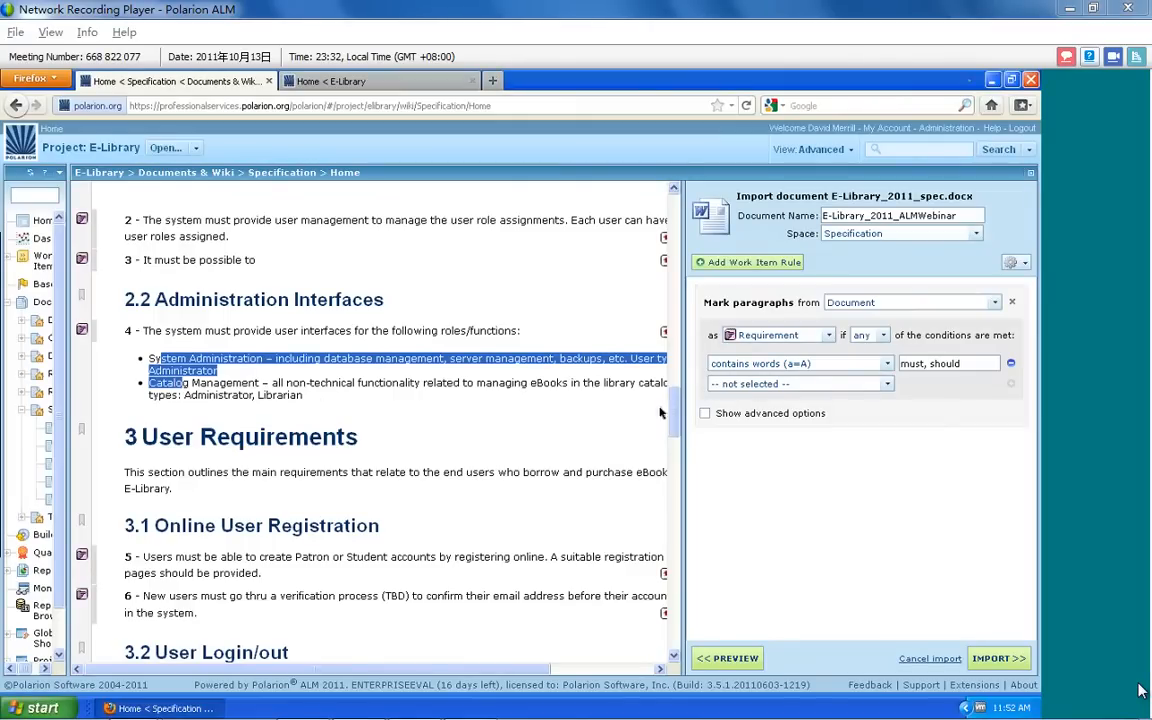
pyautogui.click(889, 385)
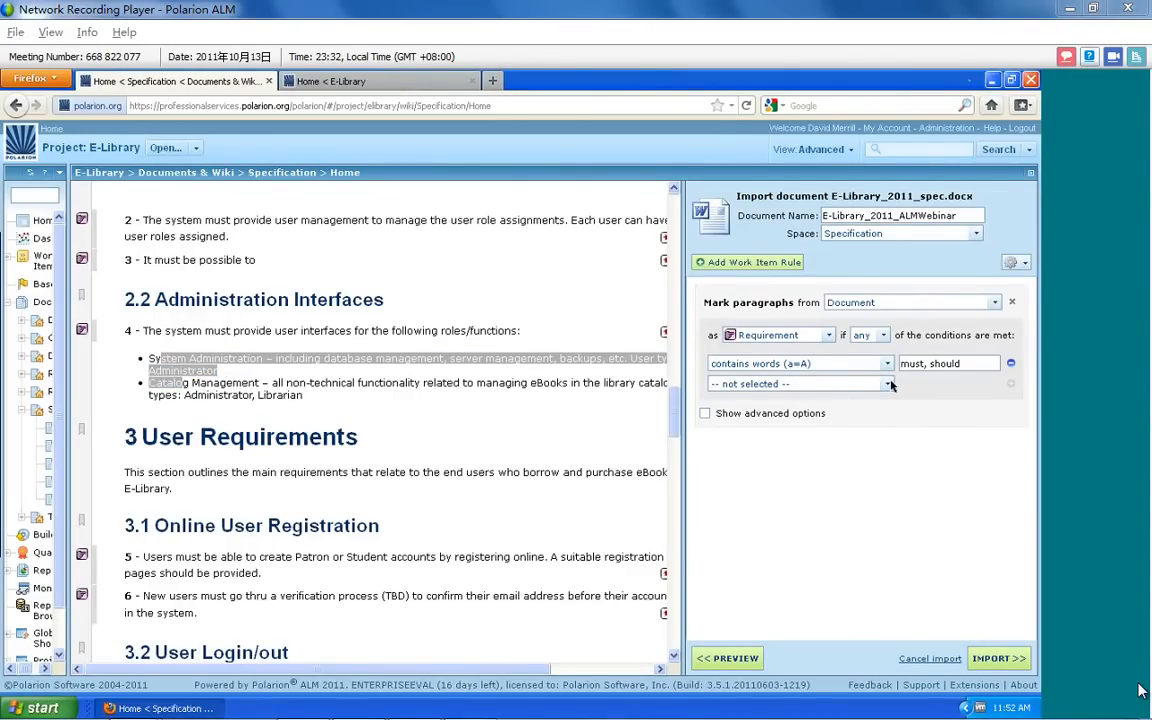
pyautogui.scroll(-1, 800, 445)
pyautogui.scroll(-3, 818, 442)
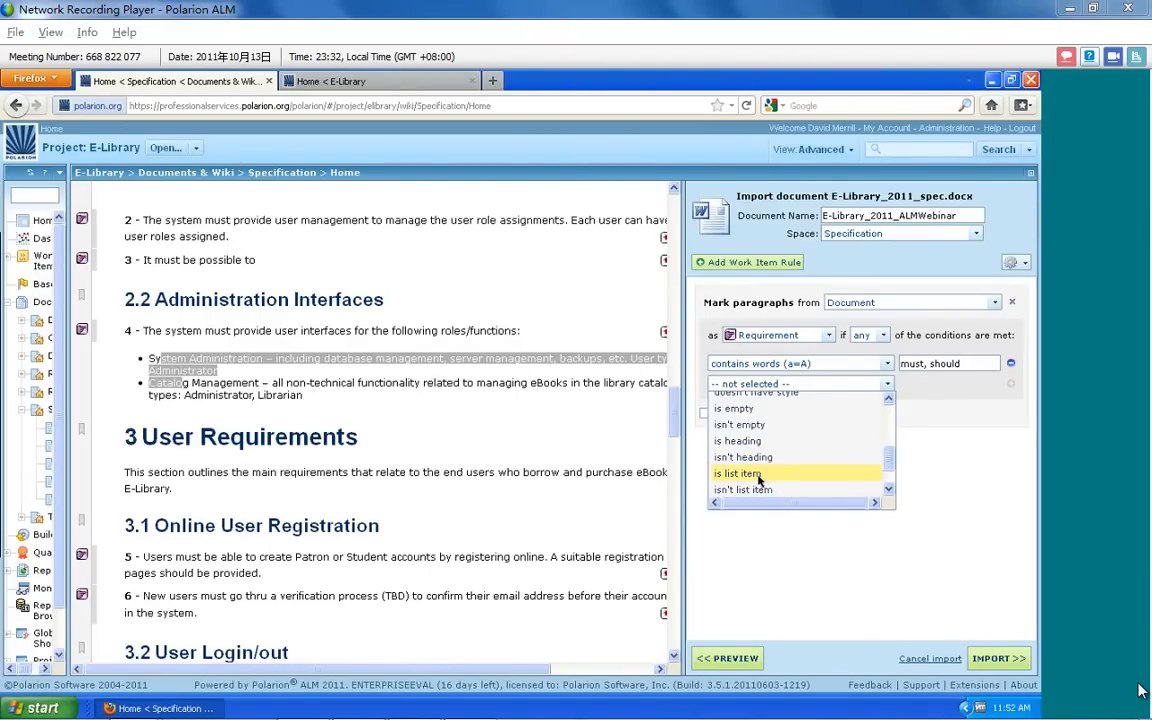
pyautogui.click(759, 474)
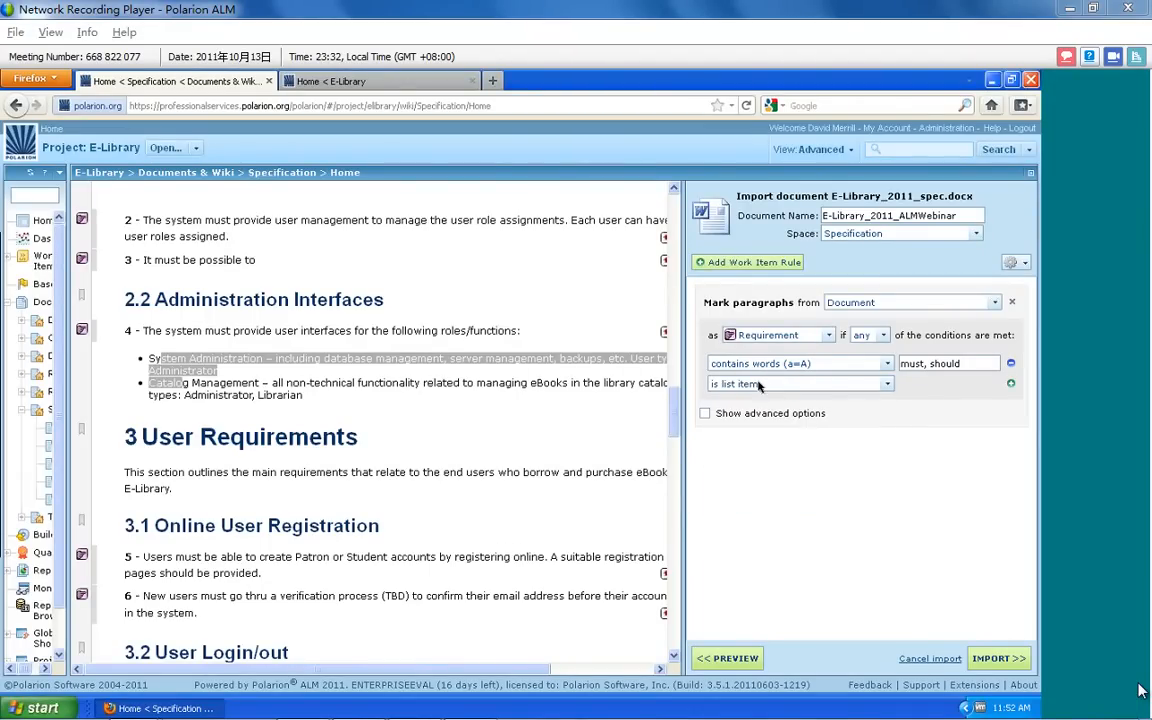
# Refresh the import preview and examine the list items under 2.2 Administration Interfaces
pyautogui.moveTo(124, 299); pyautogui.dragTo(378, 317)
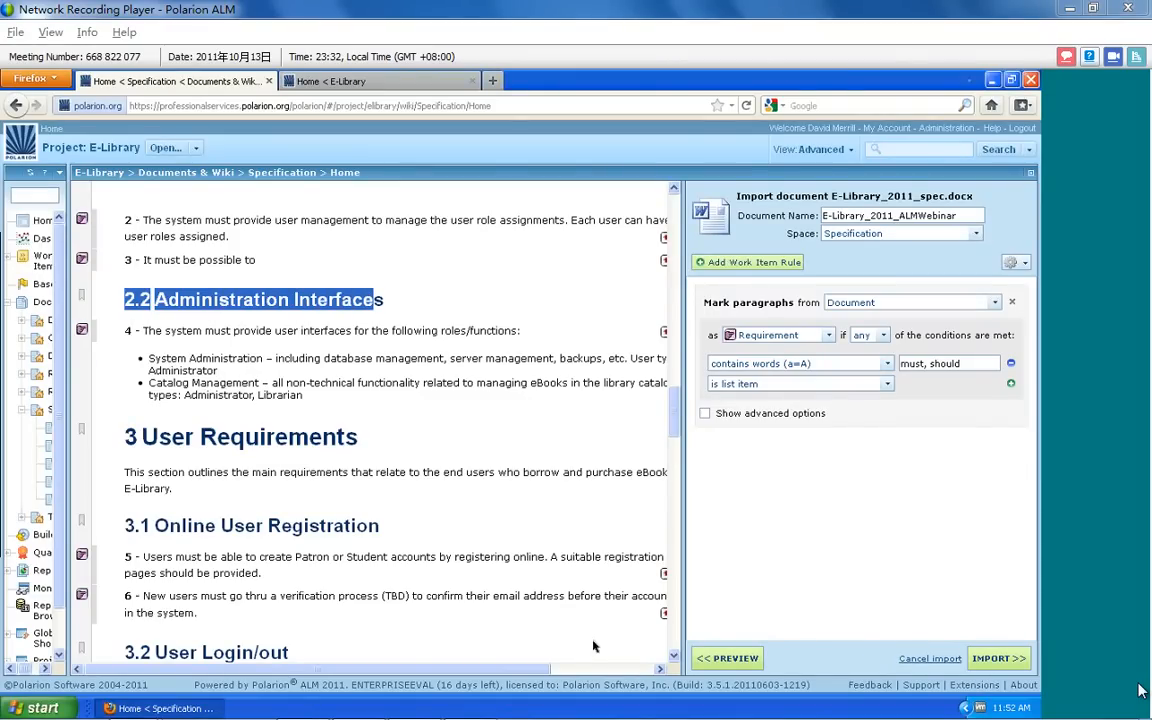
pyautogui.click(748, 659)
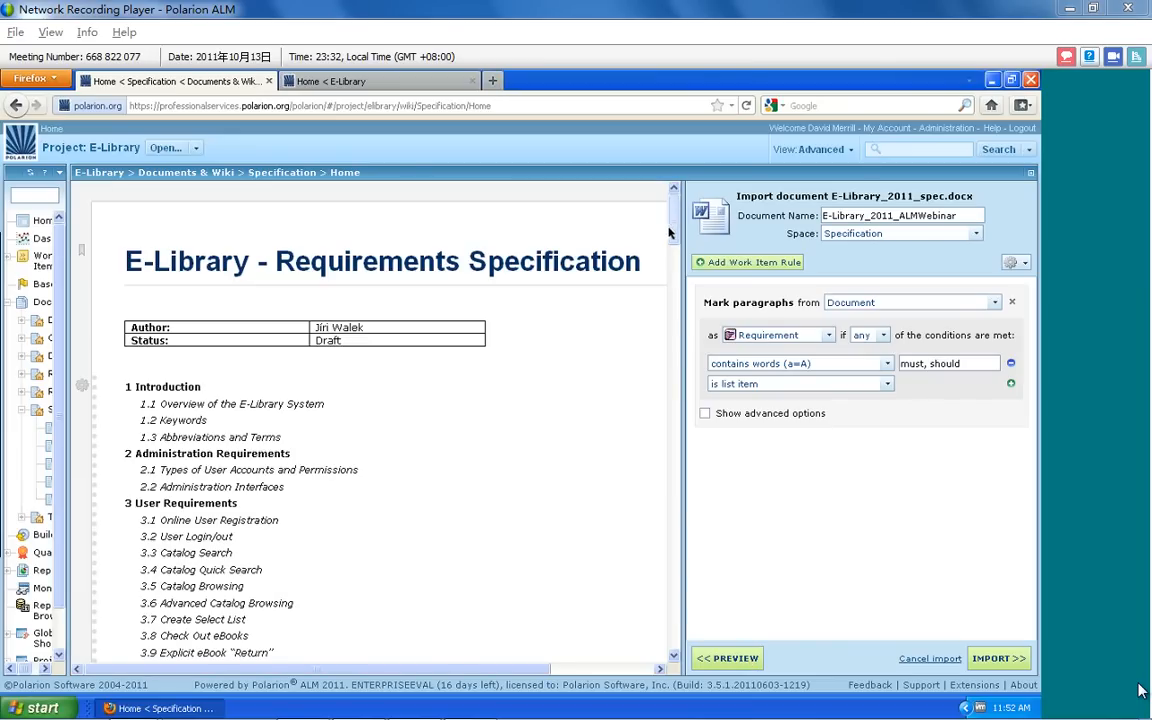
pyautogui.moveTo(675, 226); pyautogui.dragTo(688, 436)
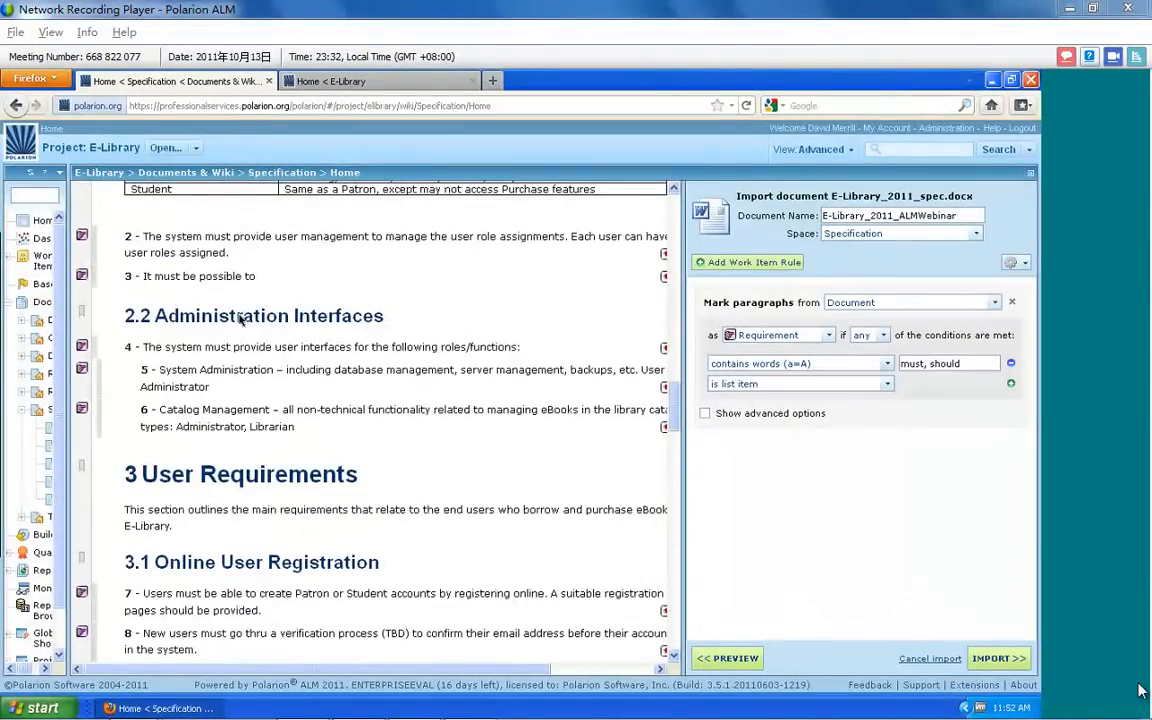
pyautogui.moveTo(142, 373); pyautogui.dragTo(173, 410)
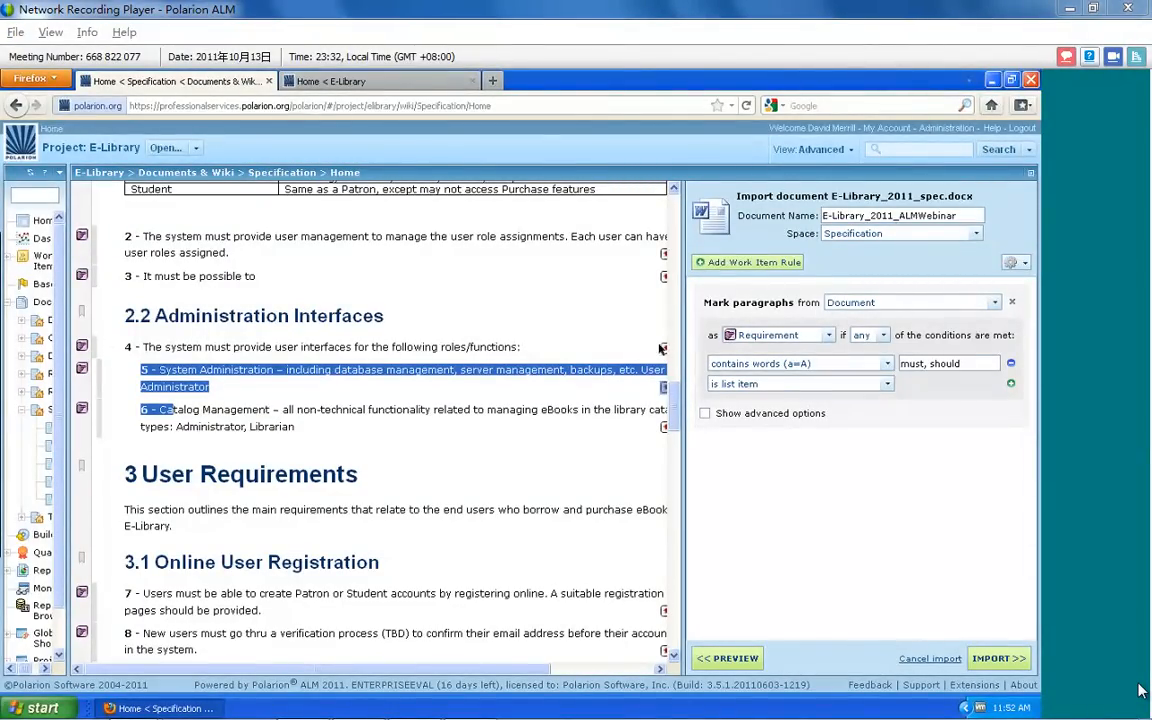
# Add a second work item rule marking paragraphs that contain the word "test" as Test Case, and import the document
pyautogui.moveTo(676, 400); pyautogui.dragTo(666, 643)
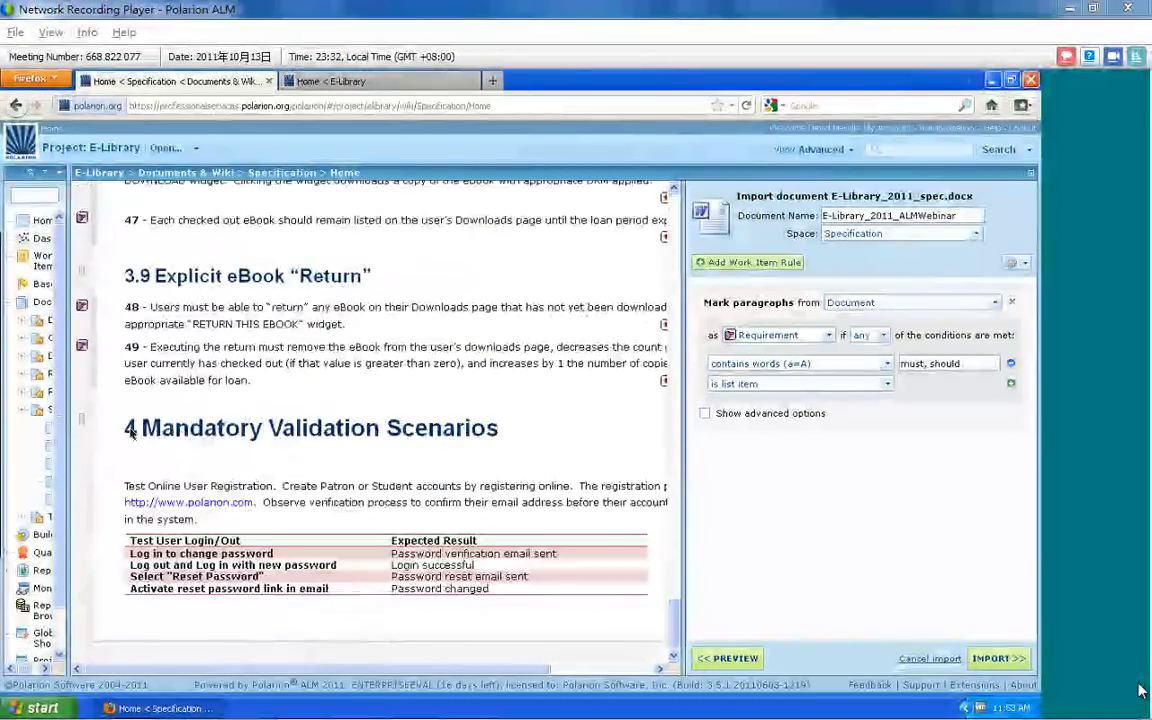
pyautogui.moveTo(501, 426); pyautogui.dragTo(153, 429)
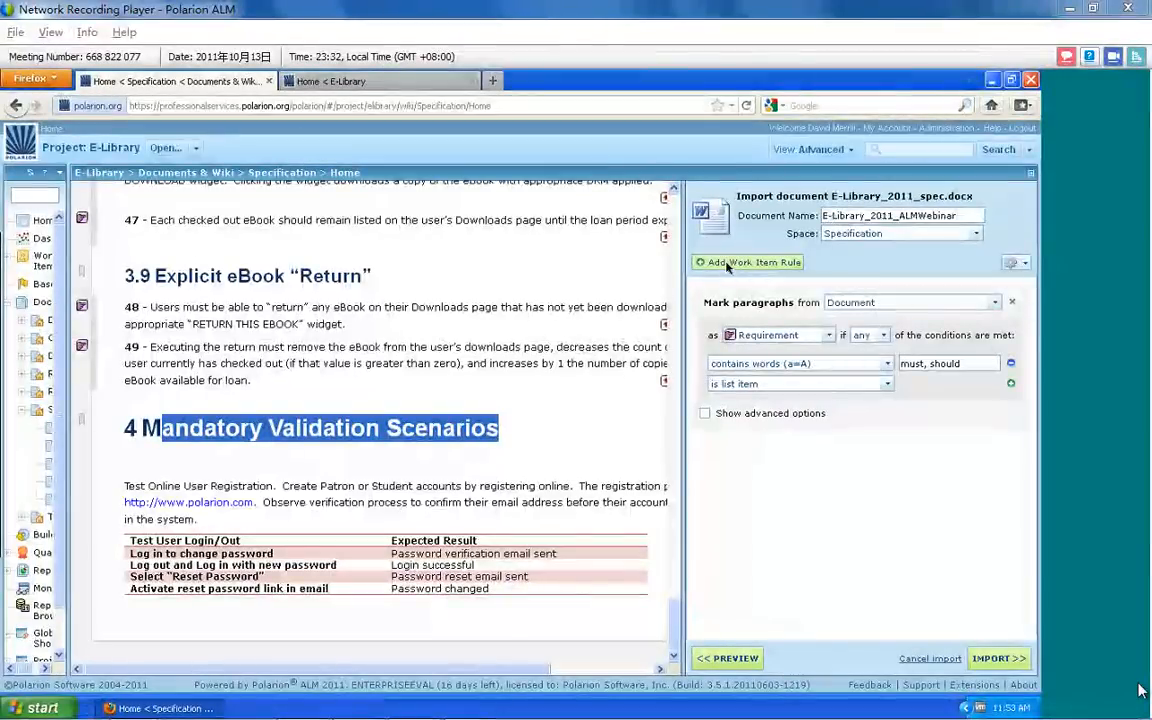
pyautogui.click(727, 264)
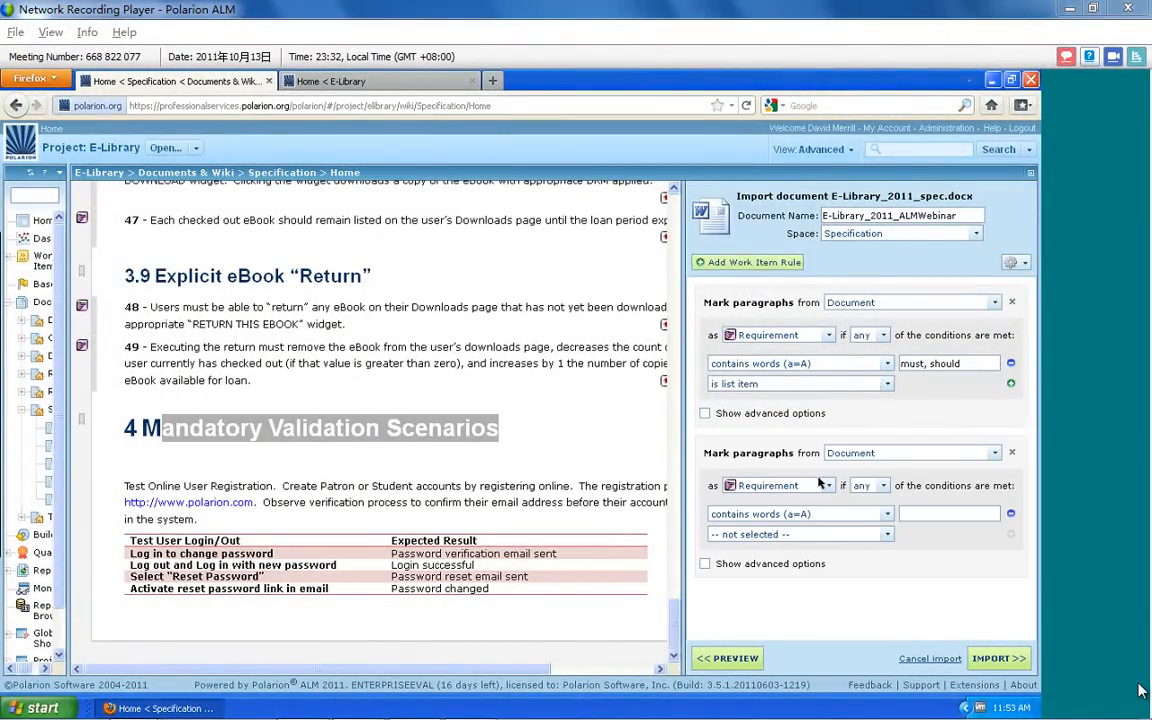
pyautogui.click(824, 485)
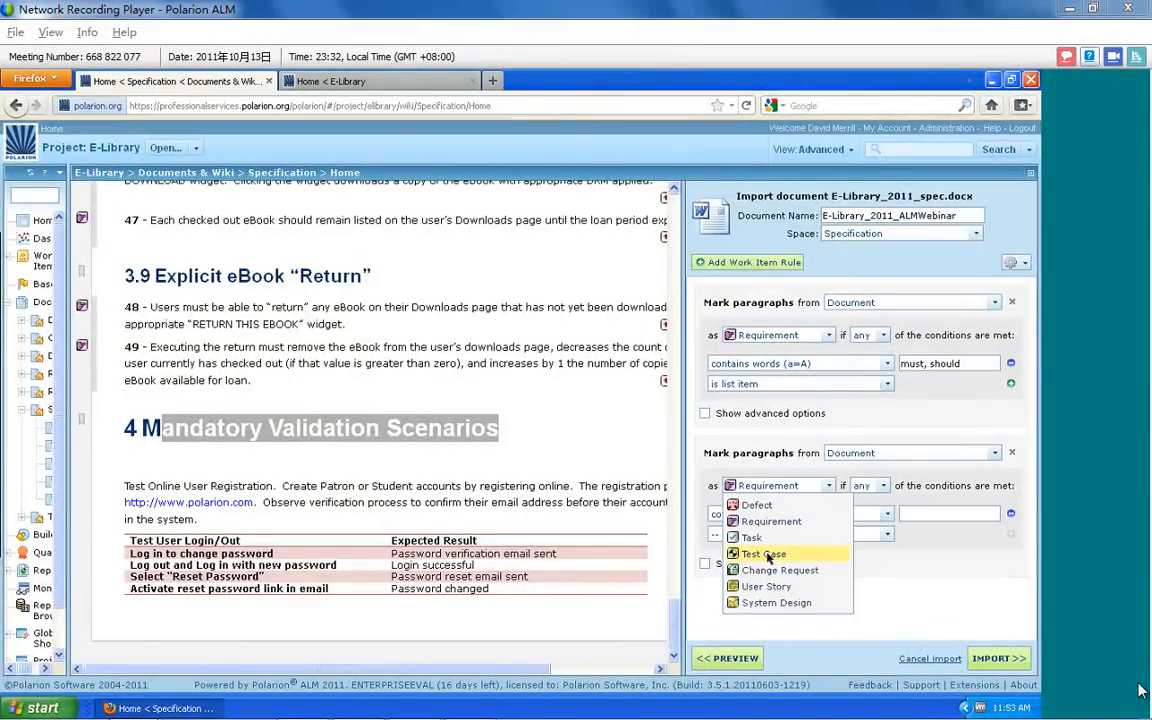
pyautogui.click(766, 554)
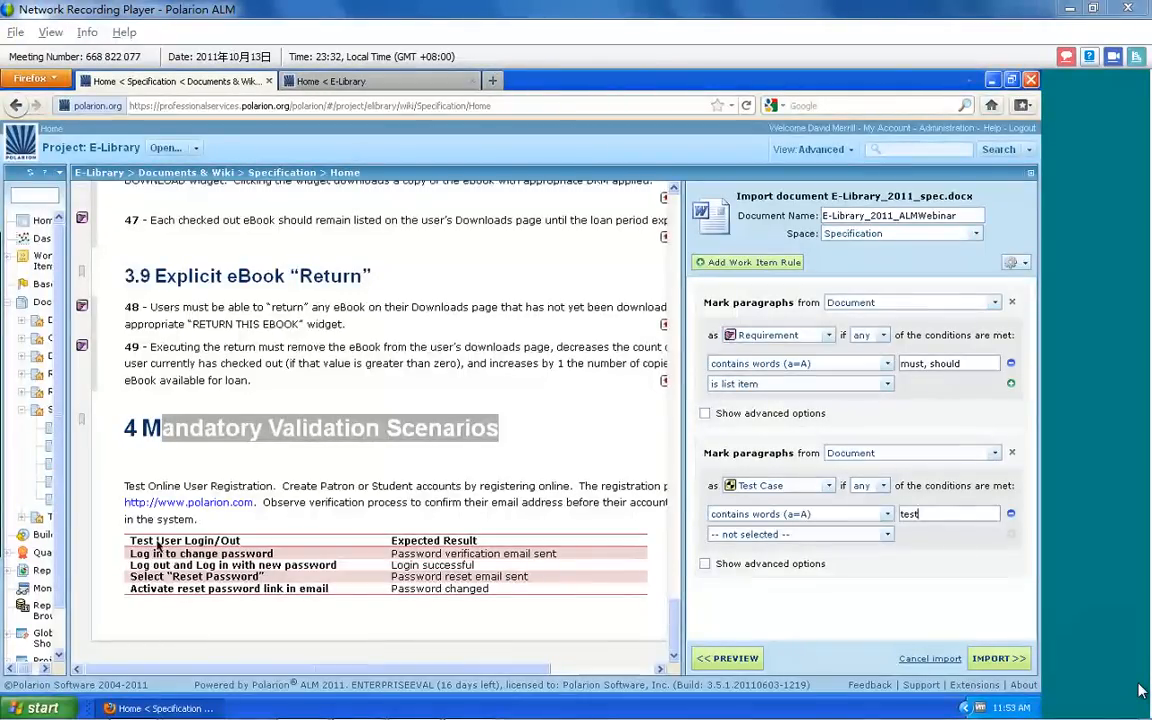
pyautogui.click(993, 658)
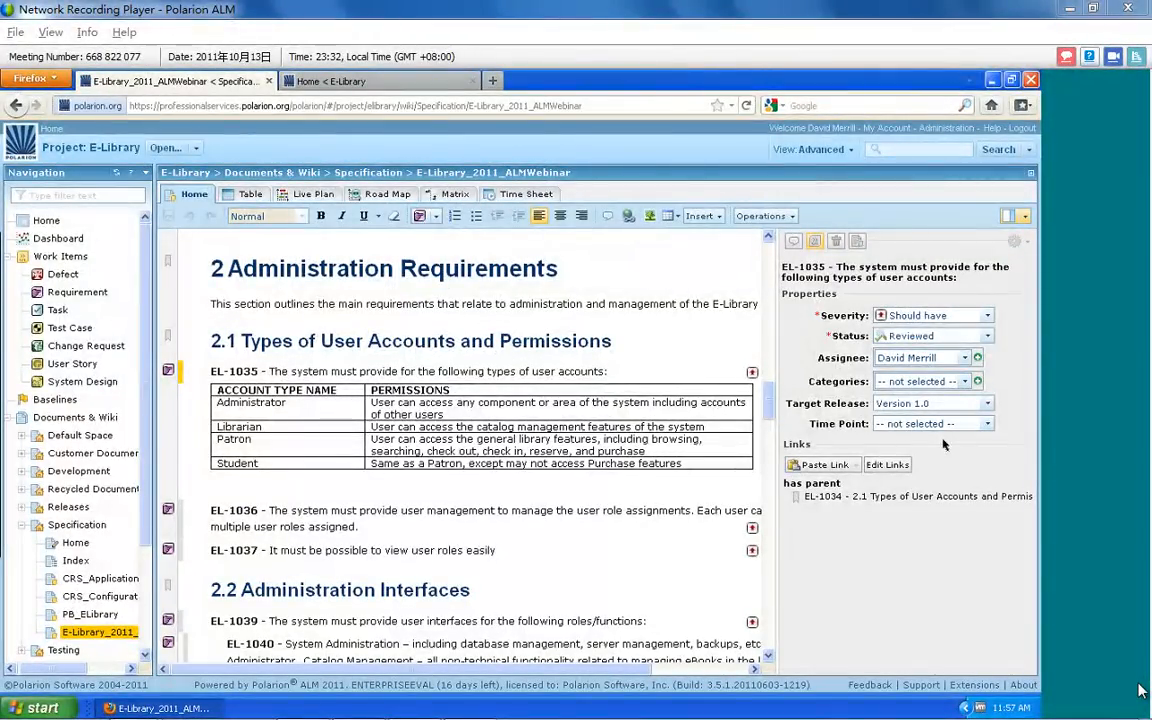
# Export the E-Library_2011_ALMWebinar document for Word Round-trip with the Prioritization change control option
pyautogui.moveTo(768, 407); pyautogui.dragTo(768, 232)
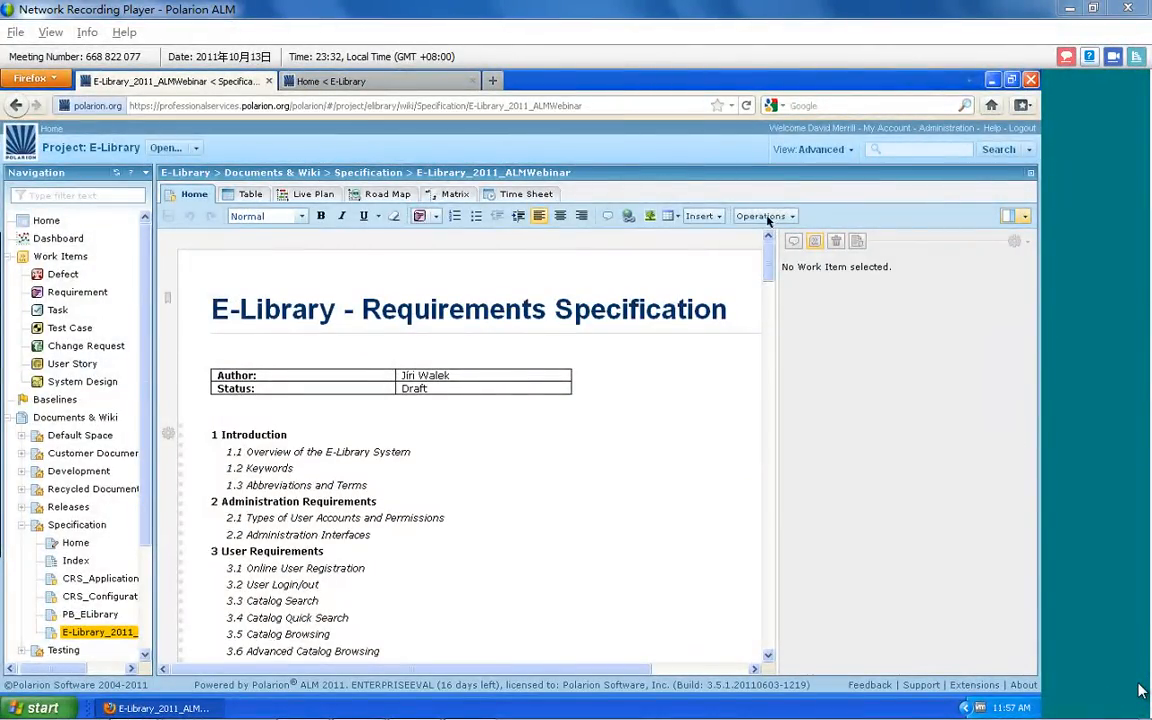
pyautogui.click(766, 216)
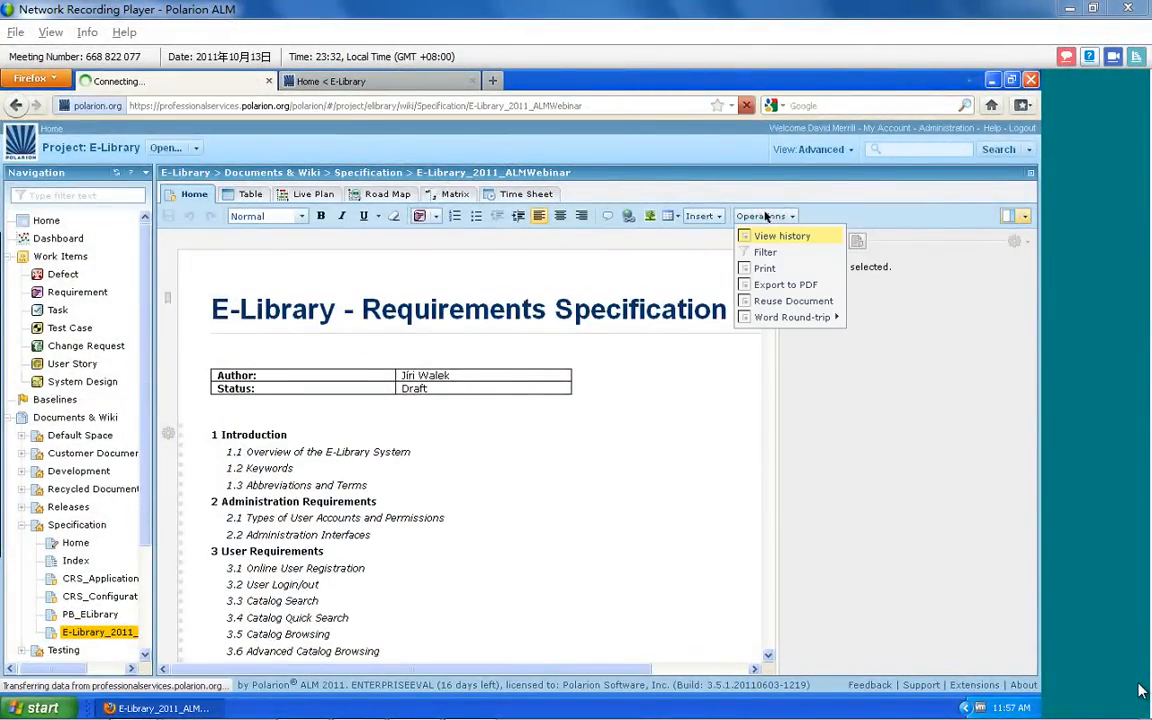
pyautogui.moveTo(784, 316)
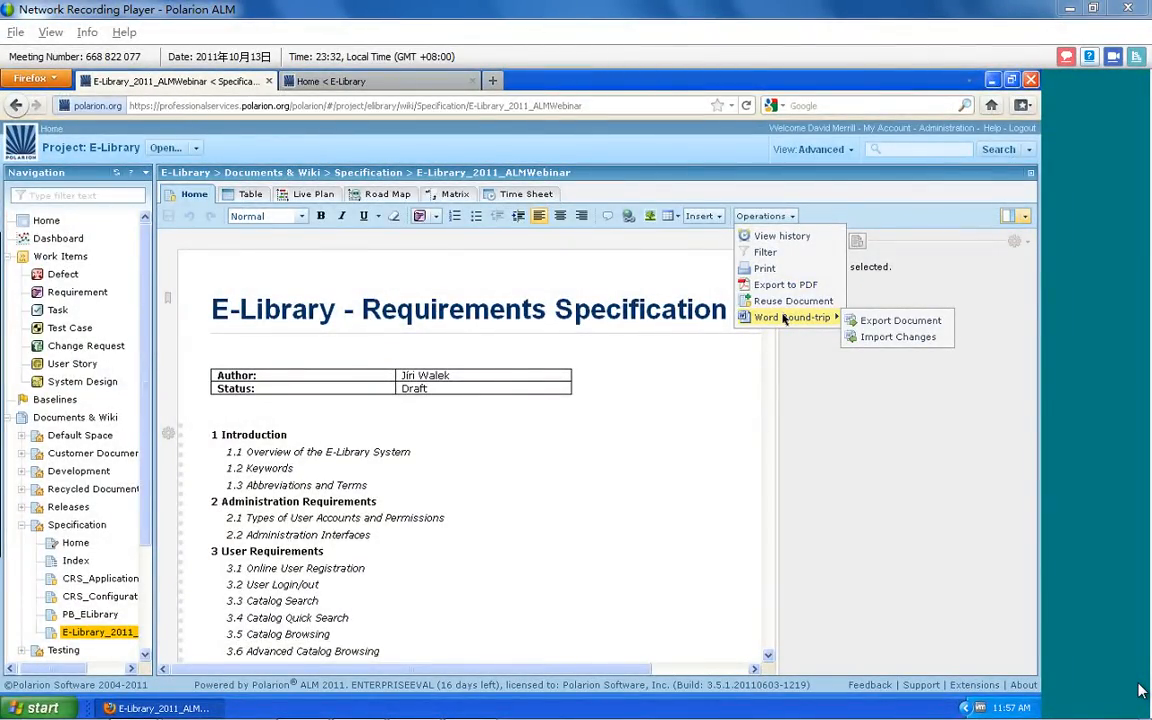
pyautogui.click(877, 321)
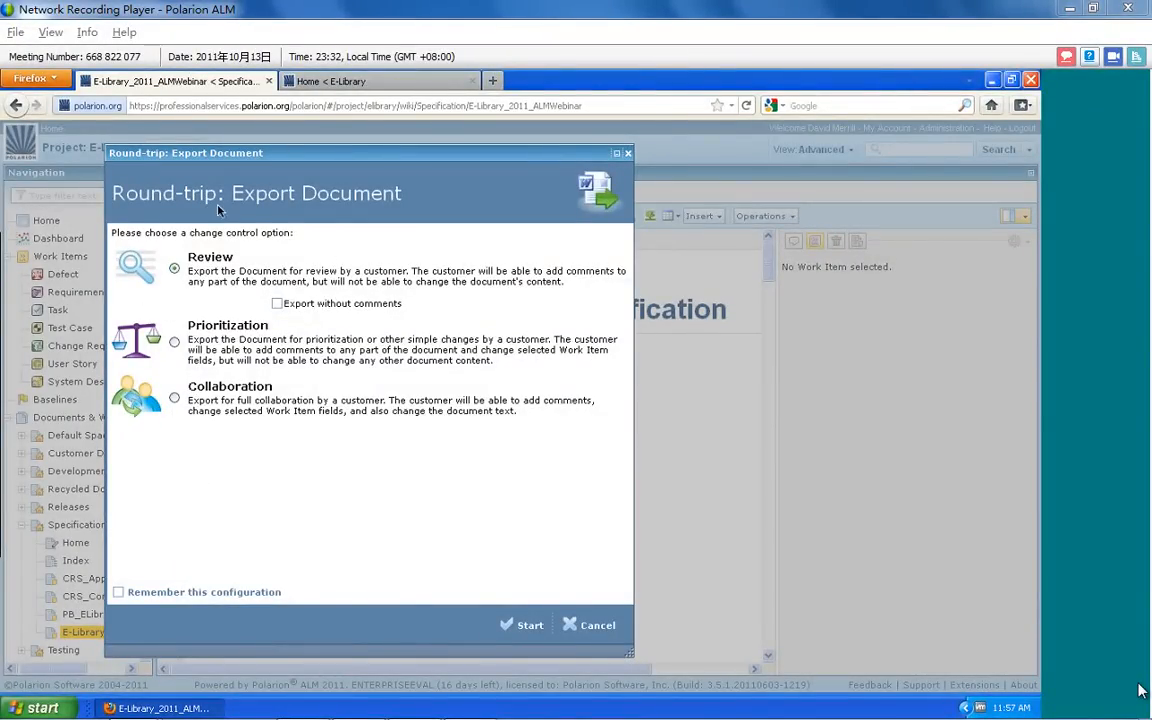
pyautogui.moveTo(284, 151); pyautogui.dragTo(263, 138)
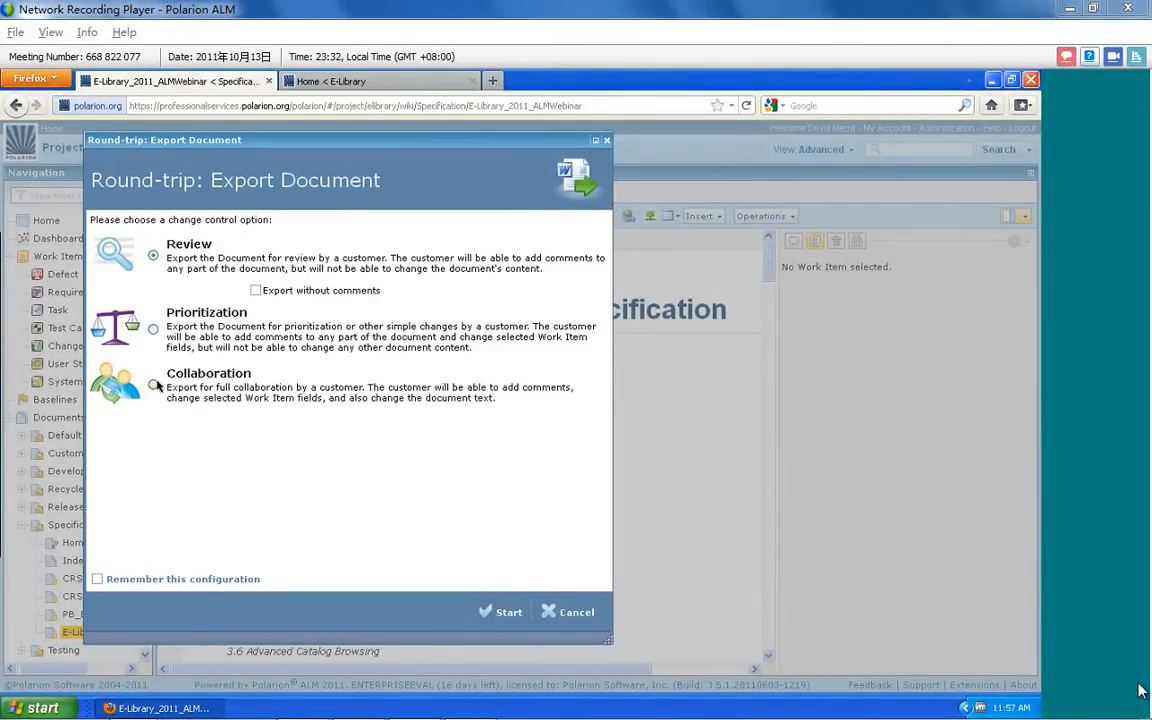
pyautogui.click(153, 329)
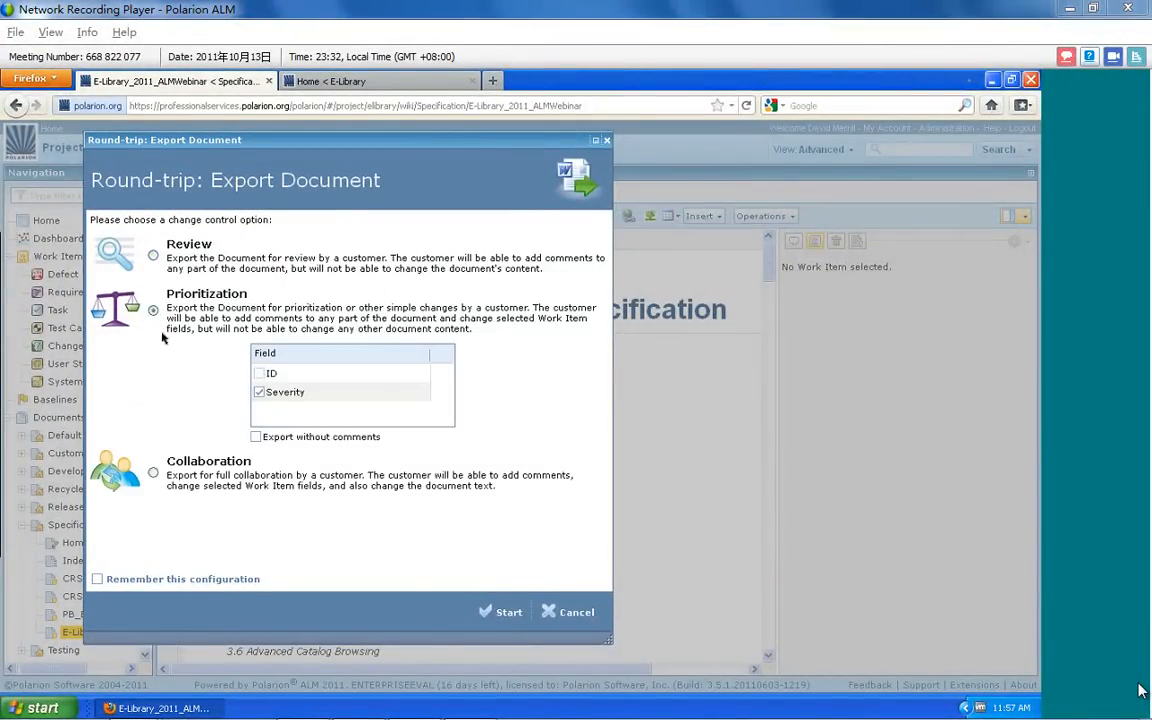
pyautogui.click(506, 613)
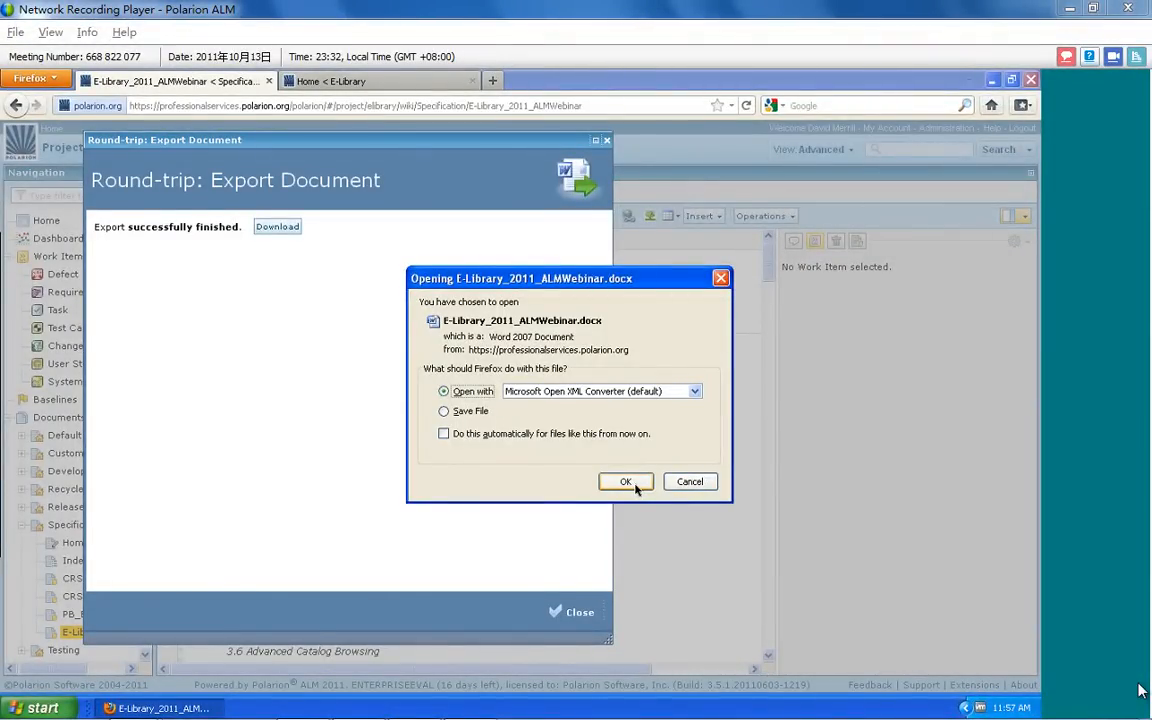
# Open the exported E-Library_2011_ALMWebinar.docx with Microsoft Open XML Converter, then return to Polarion and close the export dialog
pyautogui.click(626, 482)
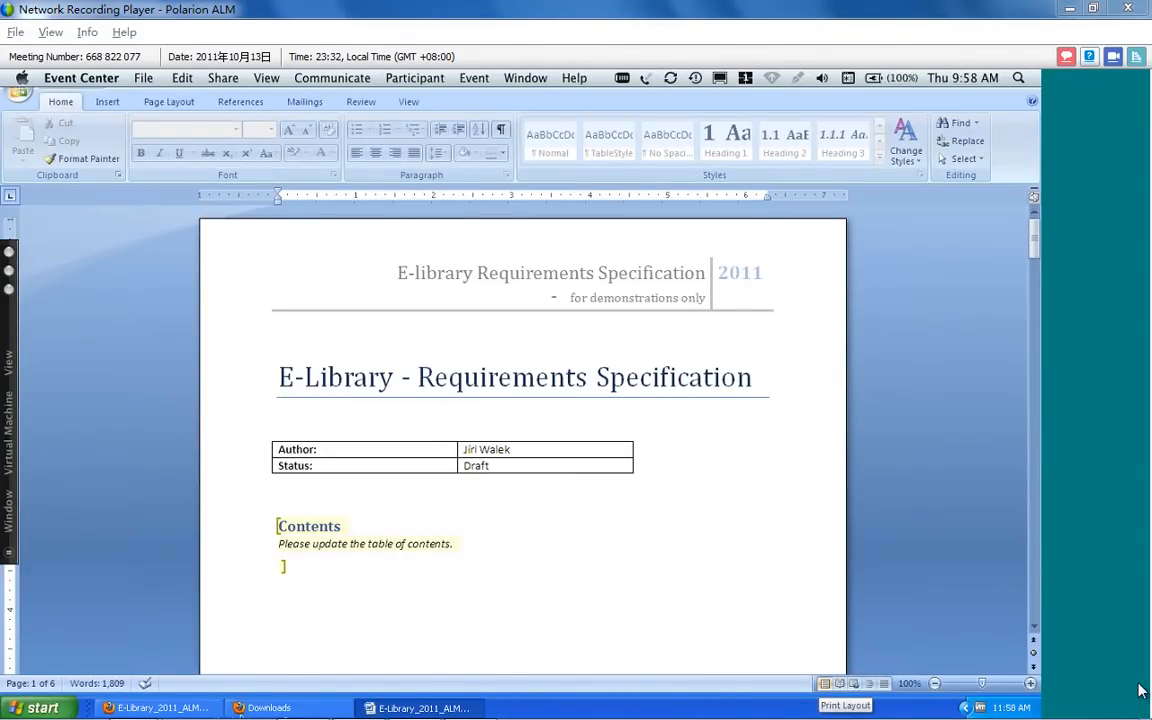
pyautogui.click(150, 708)
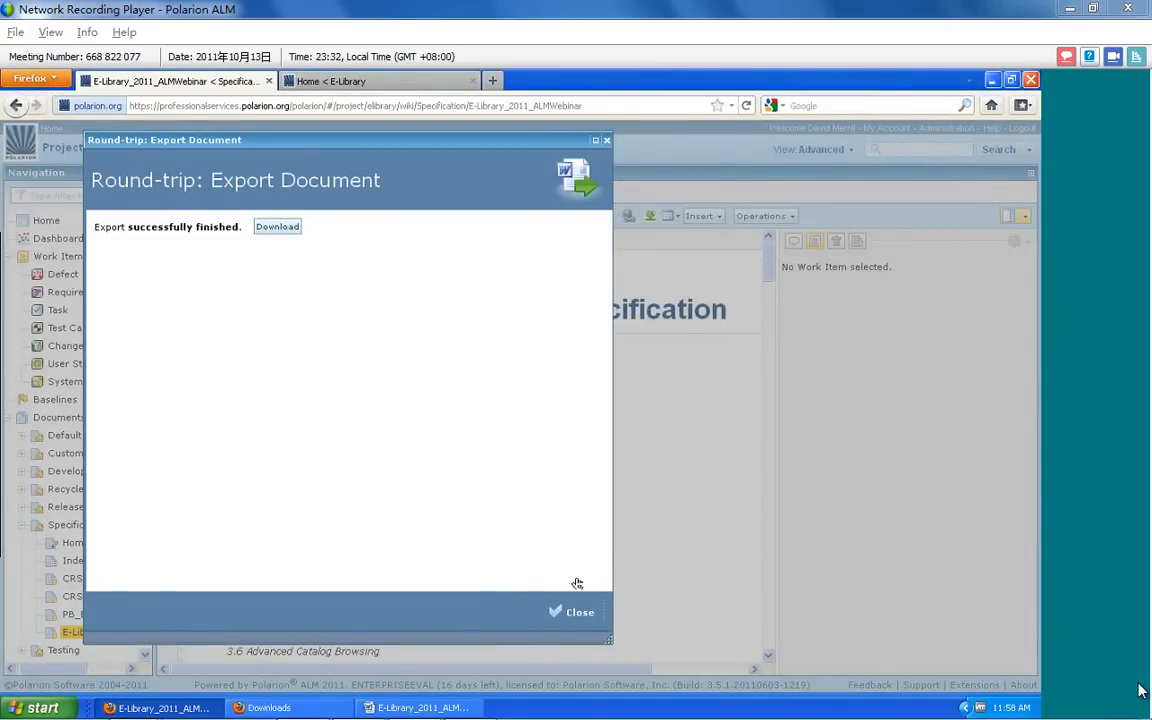
pyautogui.click(574, 611)
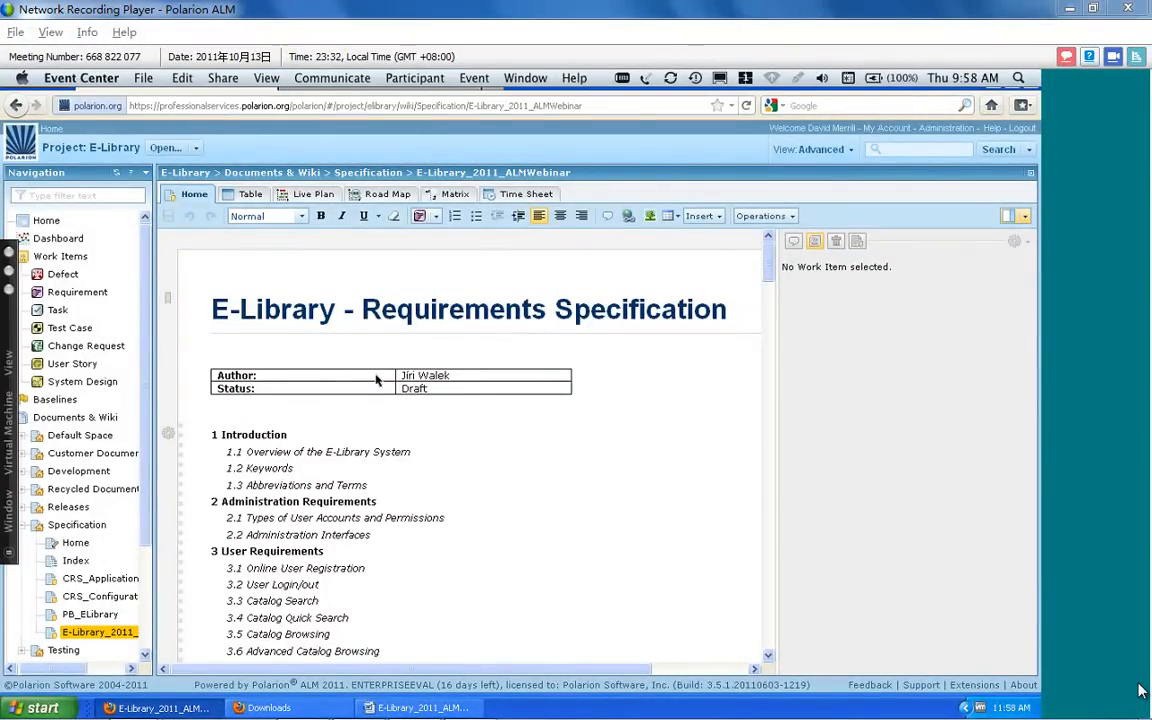
# Copy the first paragraph of section 1 Introduction, which describes the document as an example Software Requirements Specification
pyautogui.scroll(-10, 380, 565)
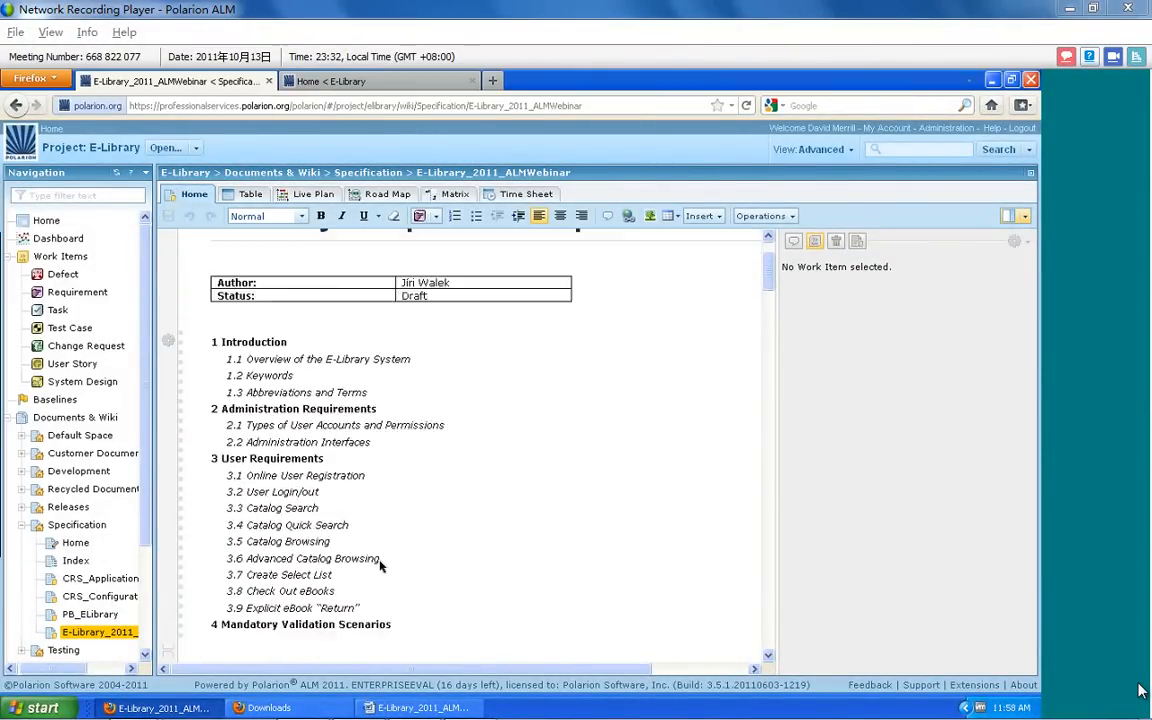
pyautogui.scroll(5, 378, 563)
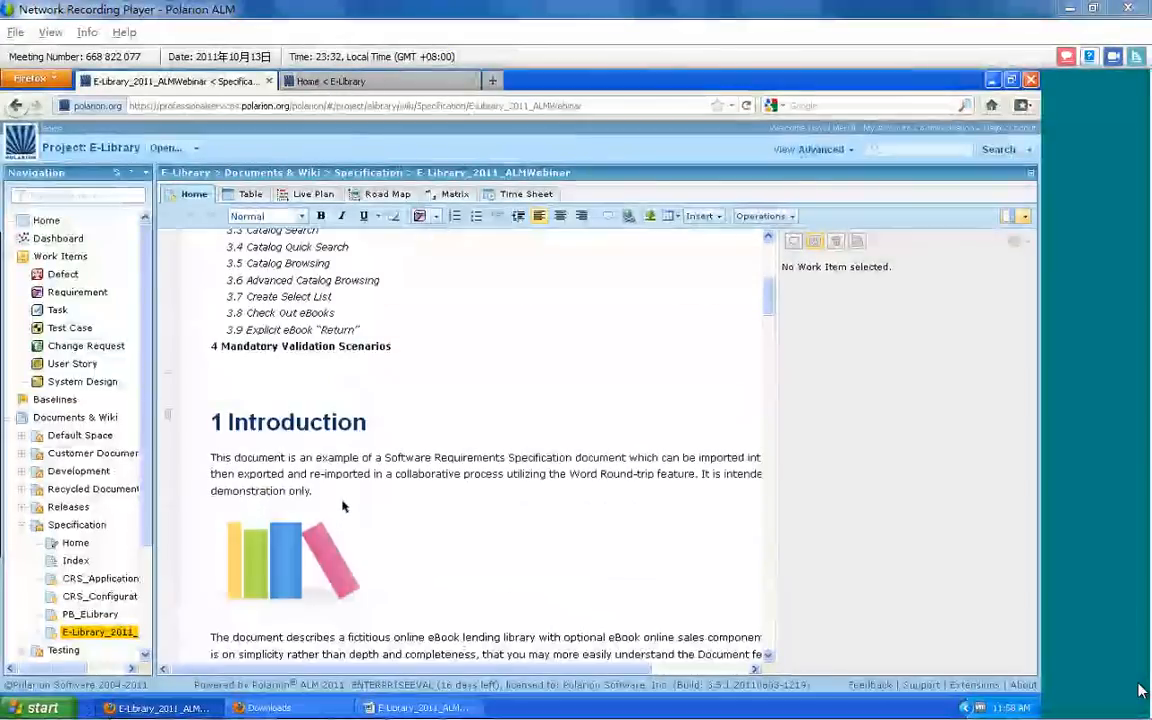
pyautogui.moveTo(318, 494); pyautogui.dragTo(237, 460)
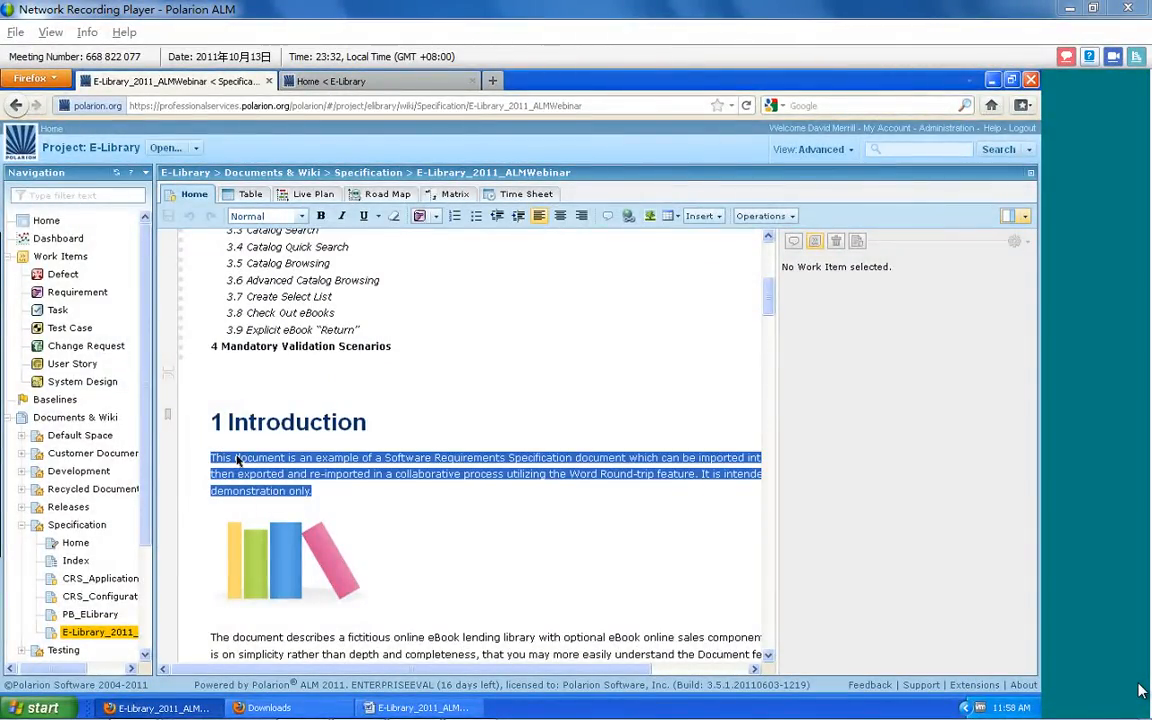
pyautogui.rightClick(237, 460)
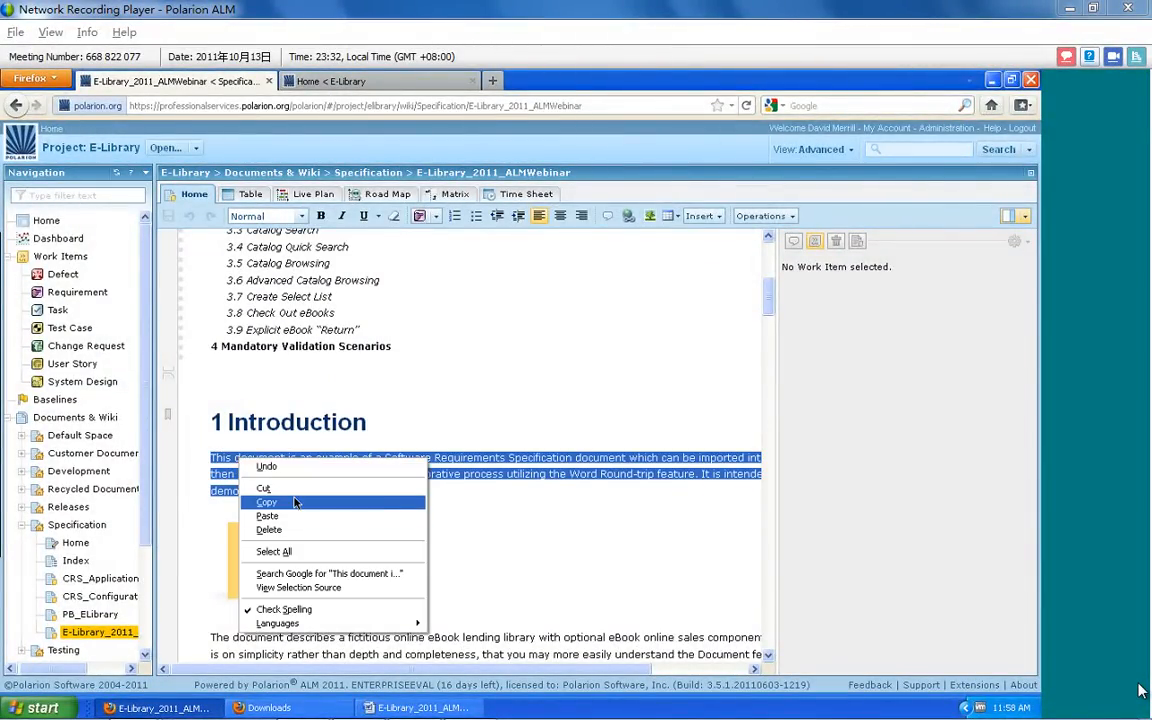
pyautogui.click(295, 502)
# Insert a paragraph below requirement EL-1040 in section 2.2 and paste the copied introduction text at the start of EL-1040
pyautogui.scroll(-15, 295, 490)
pyautogui.scroll(-8, 295, 485)
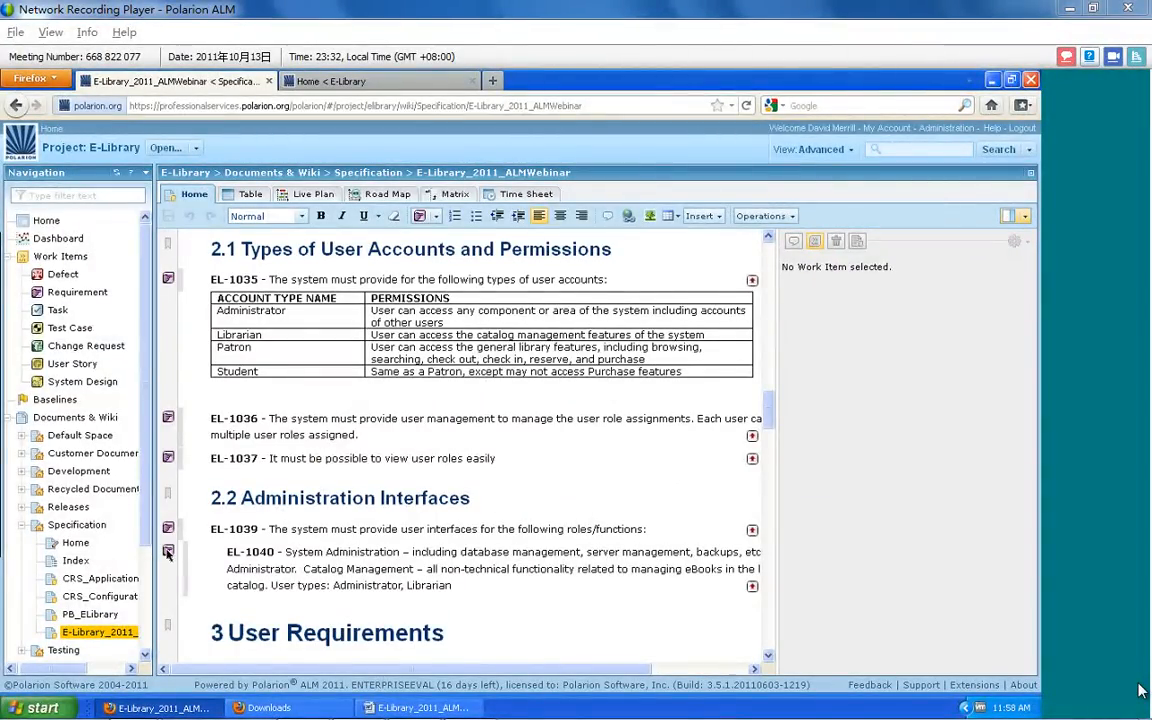
pyautogui.click(168, 552)
pyautogui.moveTo(220, 668)
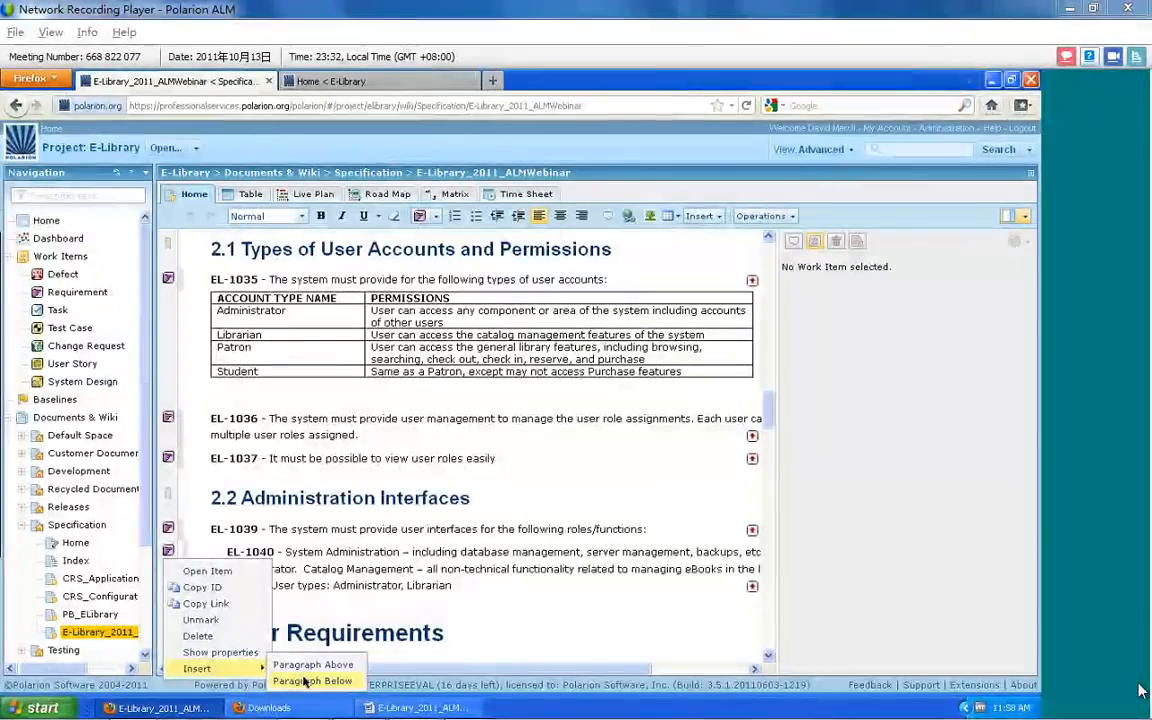
pyautogui.click(305, 681)
pyautogui.rightClick(236, 620)
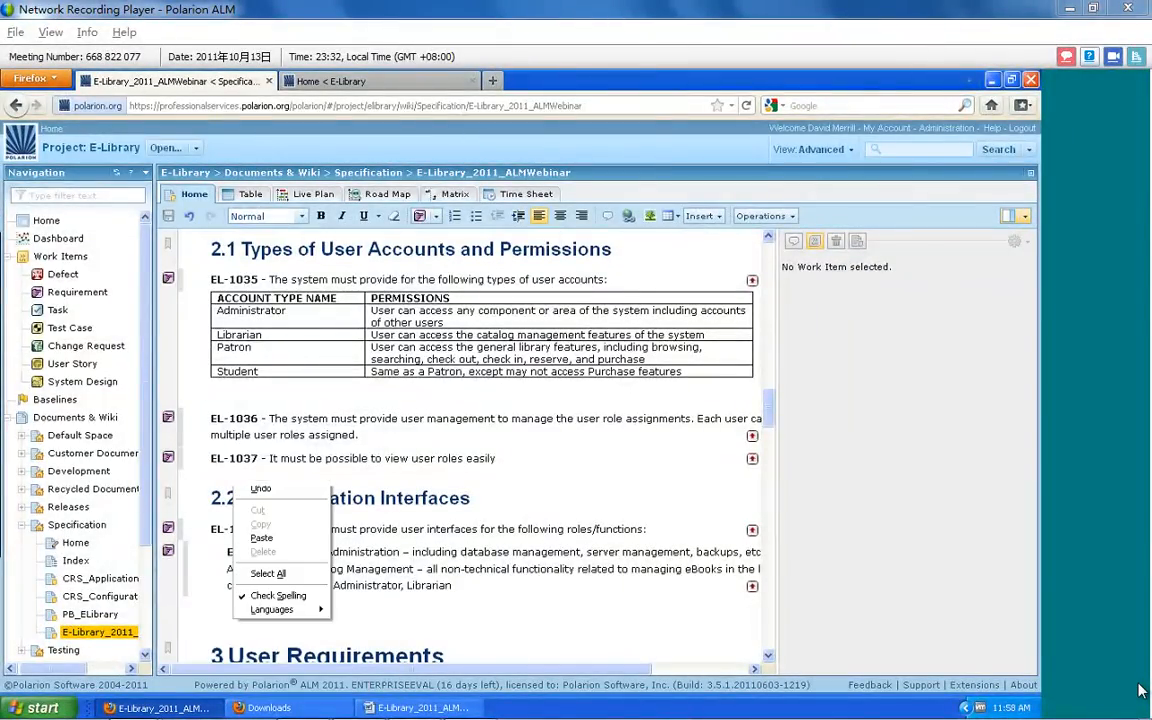
pyautogui.click(258, 539)
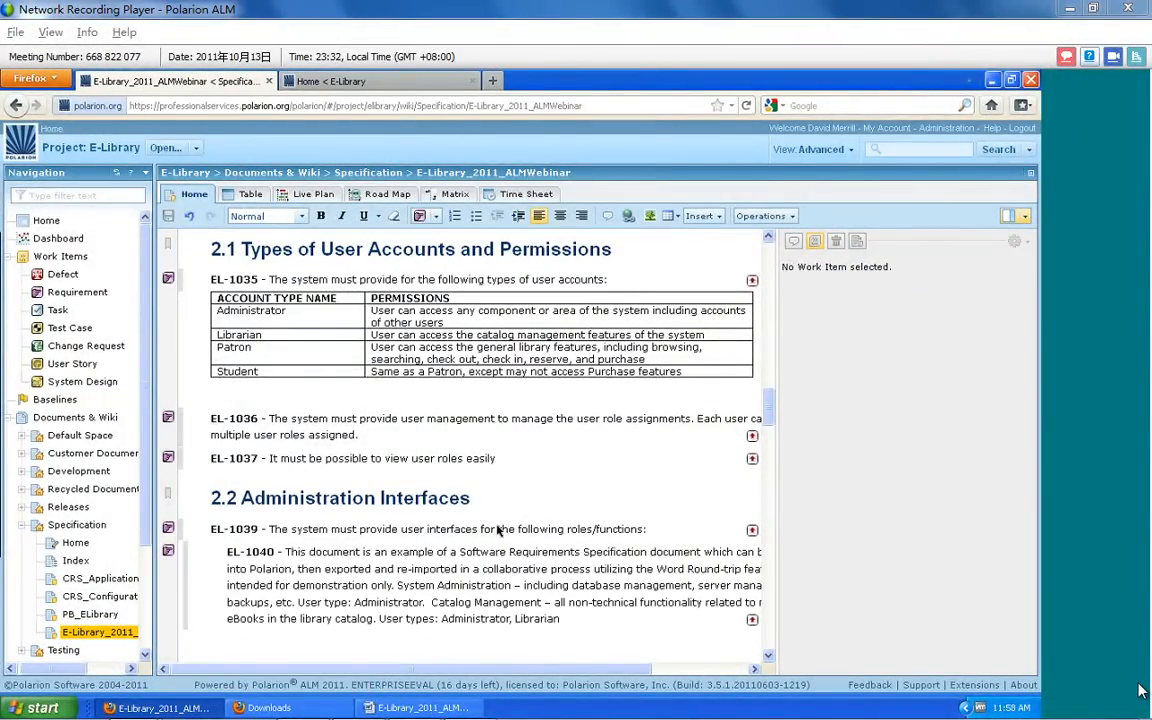
pyautogui.scroll(-3, 497, 530)
pyautogui.scroll(1, 460, 430)
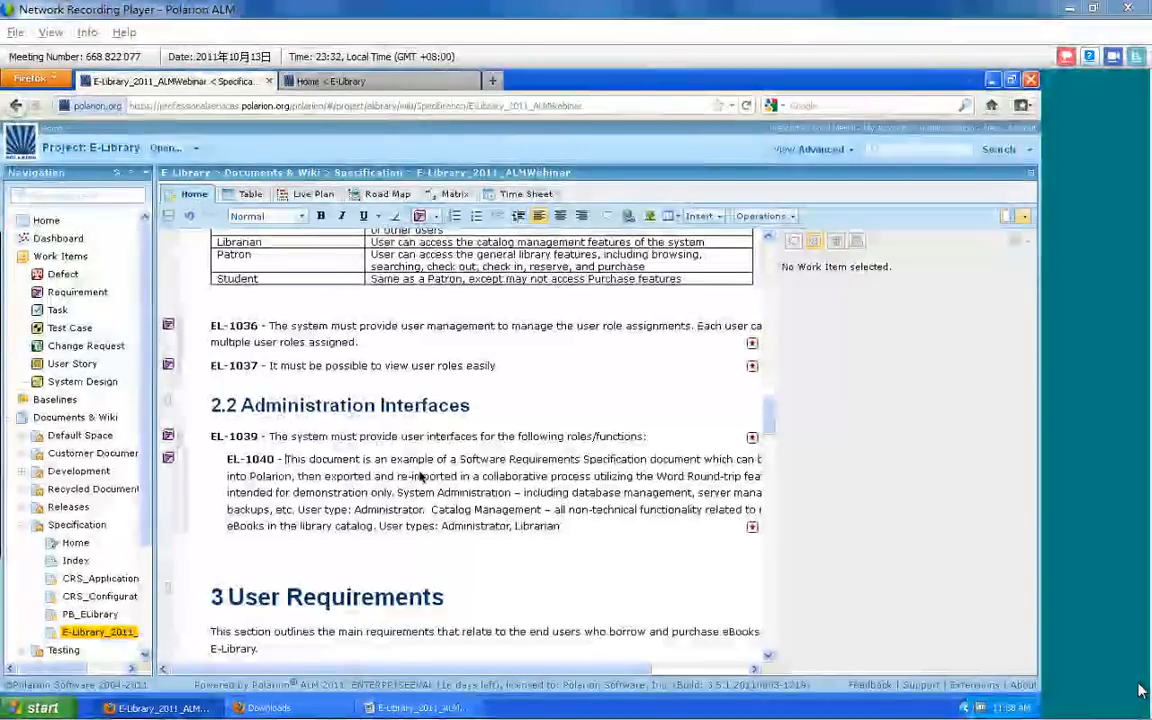
pyautogui.scroll(10, 453, 565)
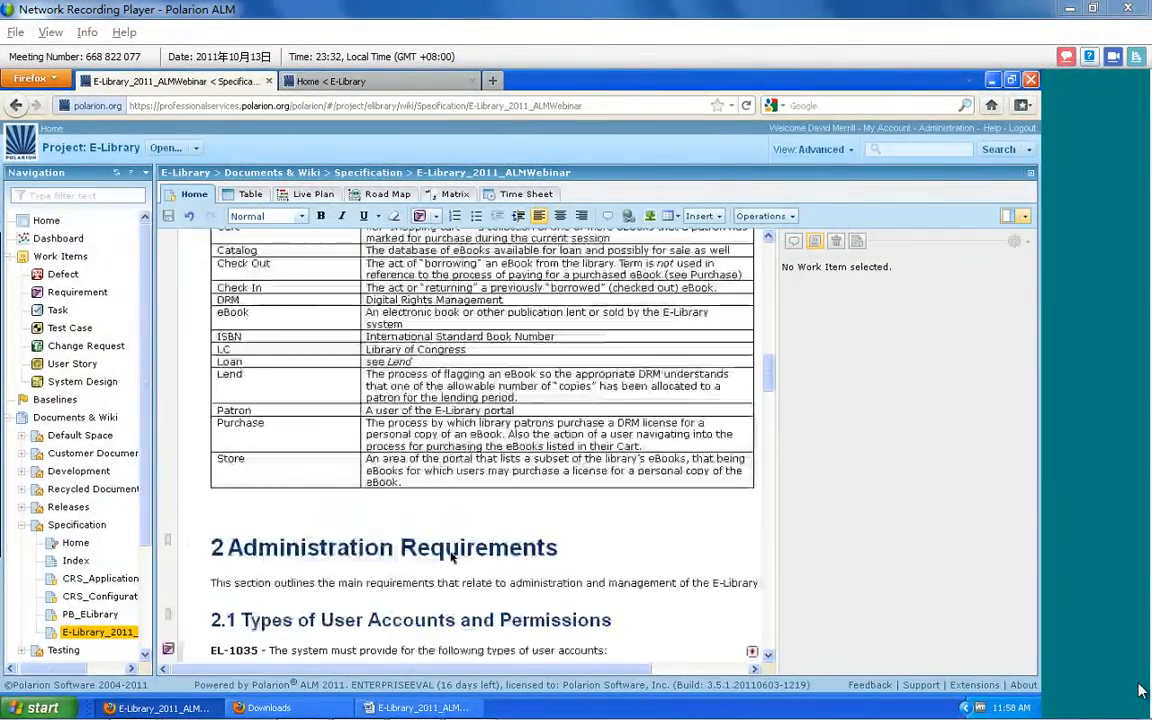
pyautogui.scroll(-10, 453, 560)
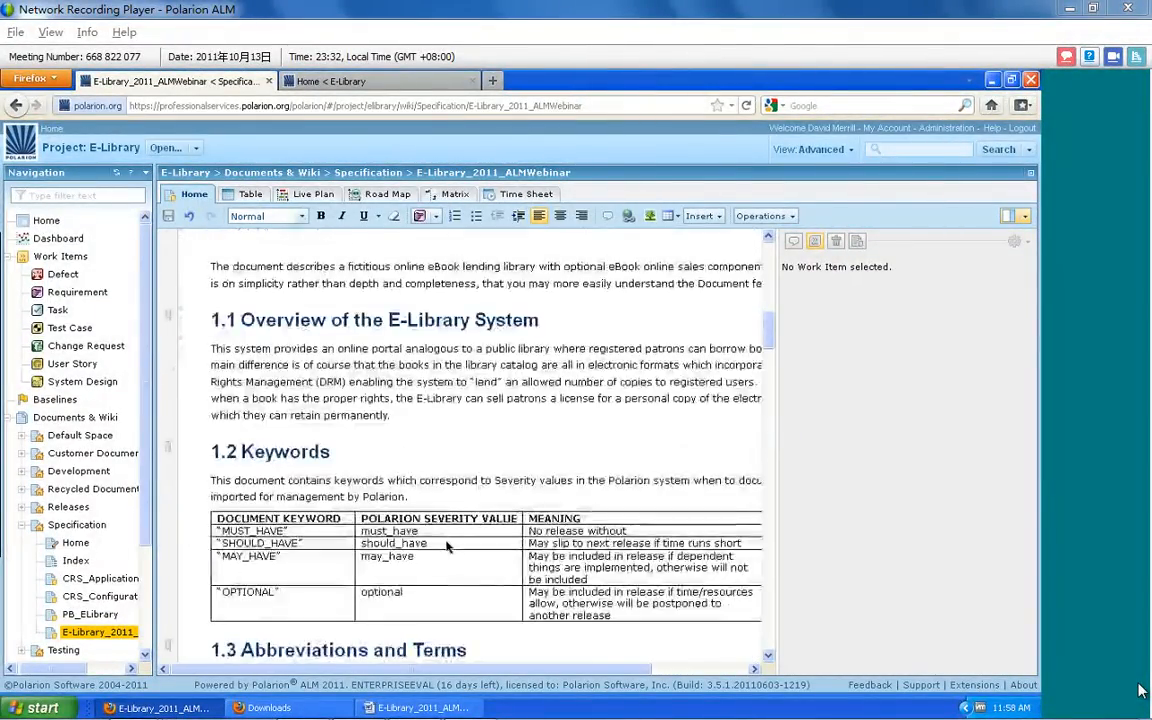
pyautogui.scroll(-3, 447, 546)
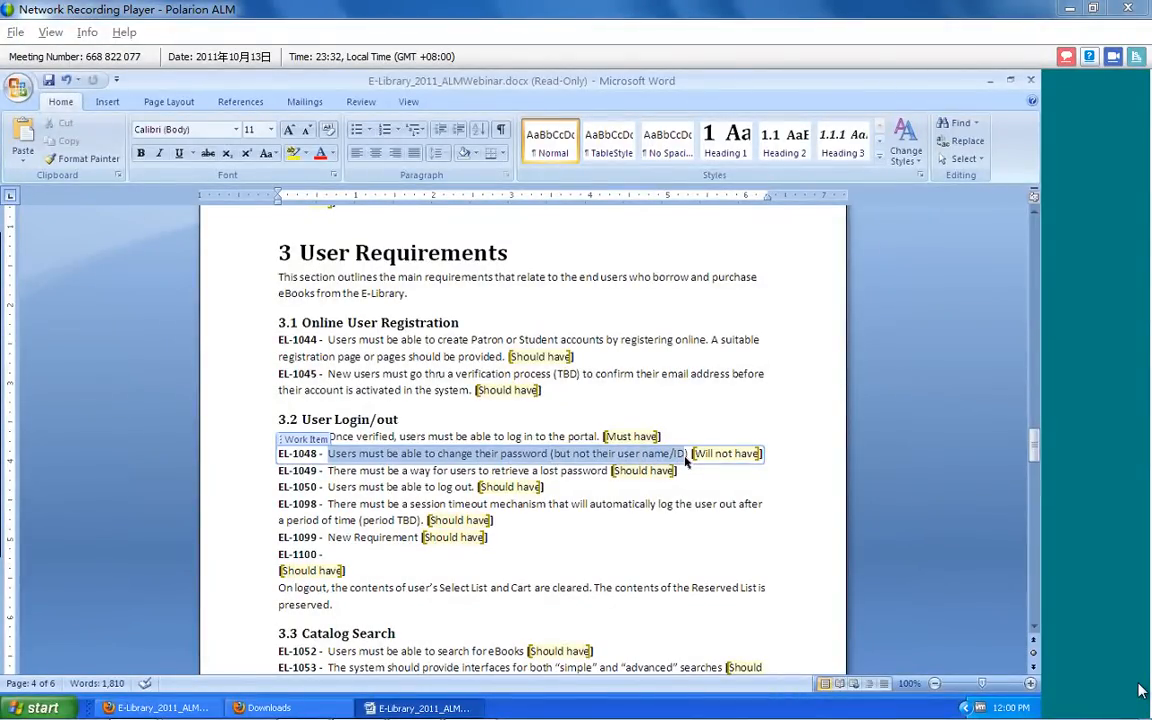
# In the exported Word document, attach the comment "Changing passwords must be easy and one step." to the text of requirement EL-1048 in section 3.2
pyautogui.click(361, 102)
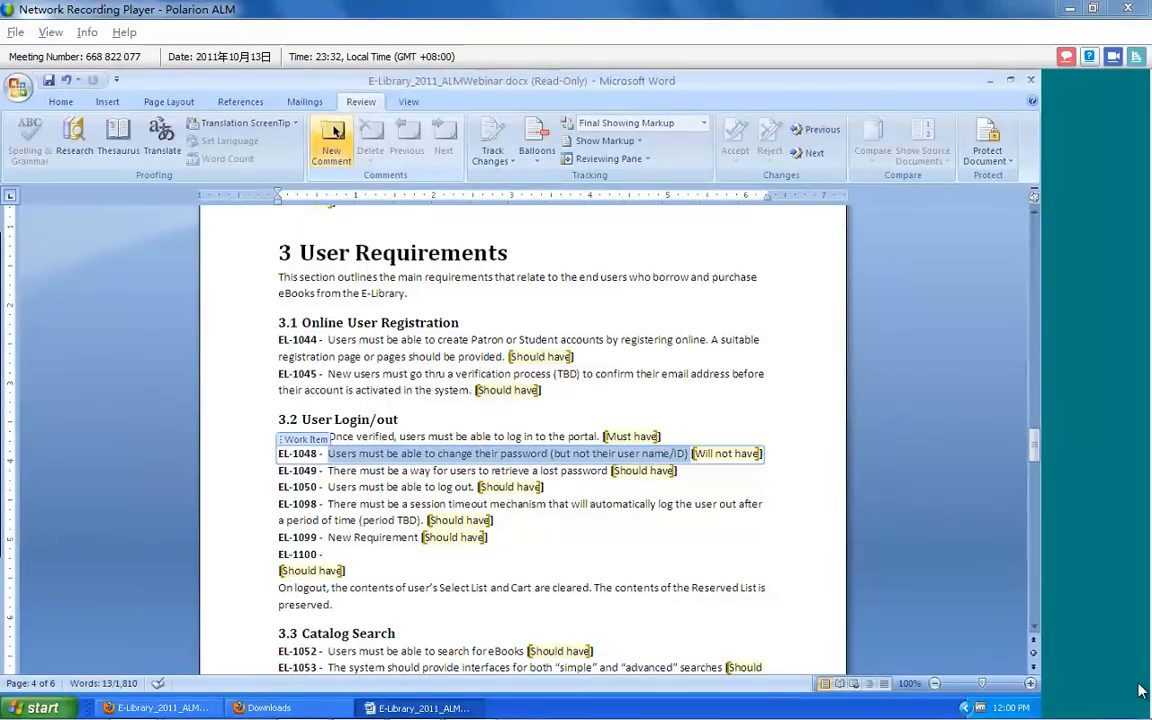
pyautogui.click(333, 132)
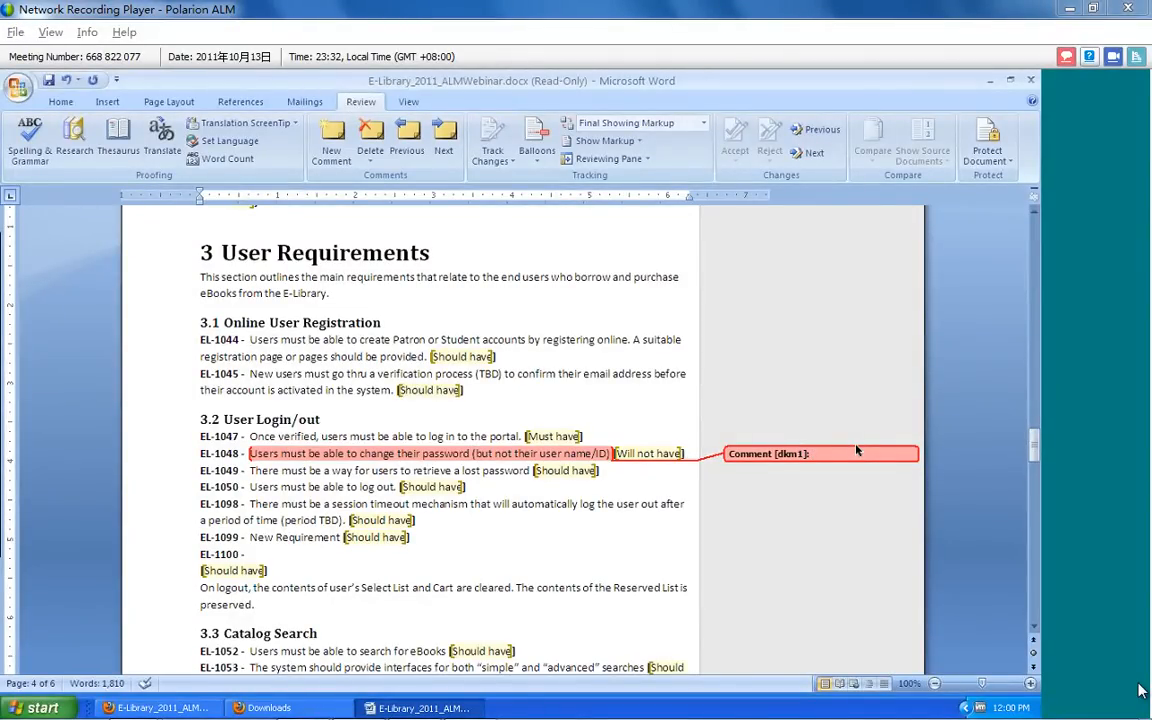
pyautogui.write('Cha')
pyautogui.write('ning pa')
pyautogui.press('BackSpace')
pyautogui.press('BackSpace')
pyautogui.press('BackSpace')
pyautogui.press('BackSpace')
pyautogui.press('BackSpace')
pyautogui.press('BackSpace')
pyautogui.write('ging passwords must be easy and one step.')
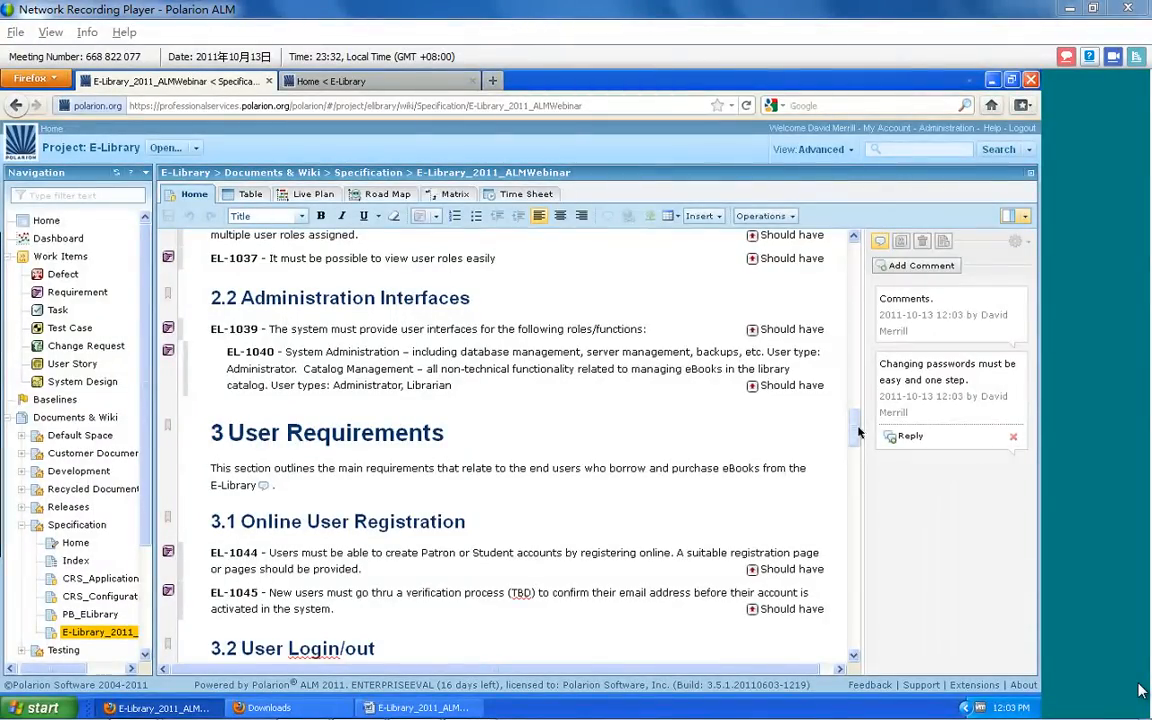
# In Polarion, view the history of the E-Library_2011_ALMWebinar document and compare revisions 1485 and 1486
pyautogui.moveTo(856, 435); pyautogui.dragTo(866, 462)
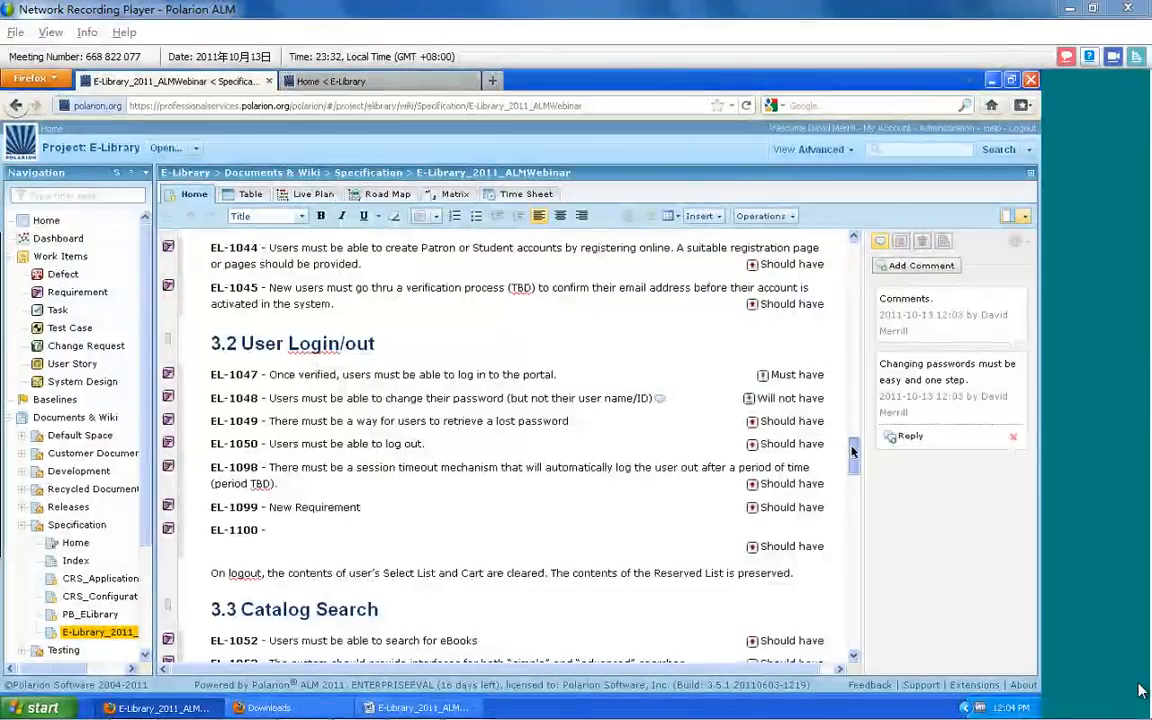
pyautogui.scroll(-1, 862, 460)
pyautogui.scroll(-1, 830, 391)
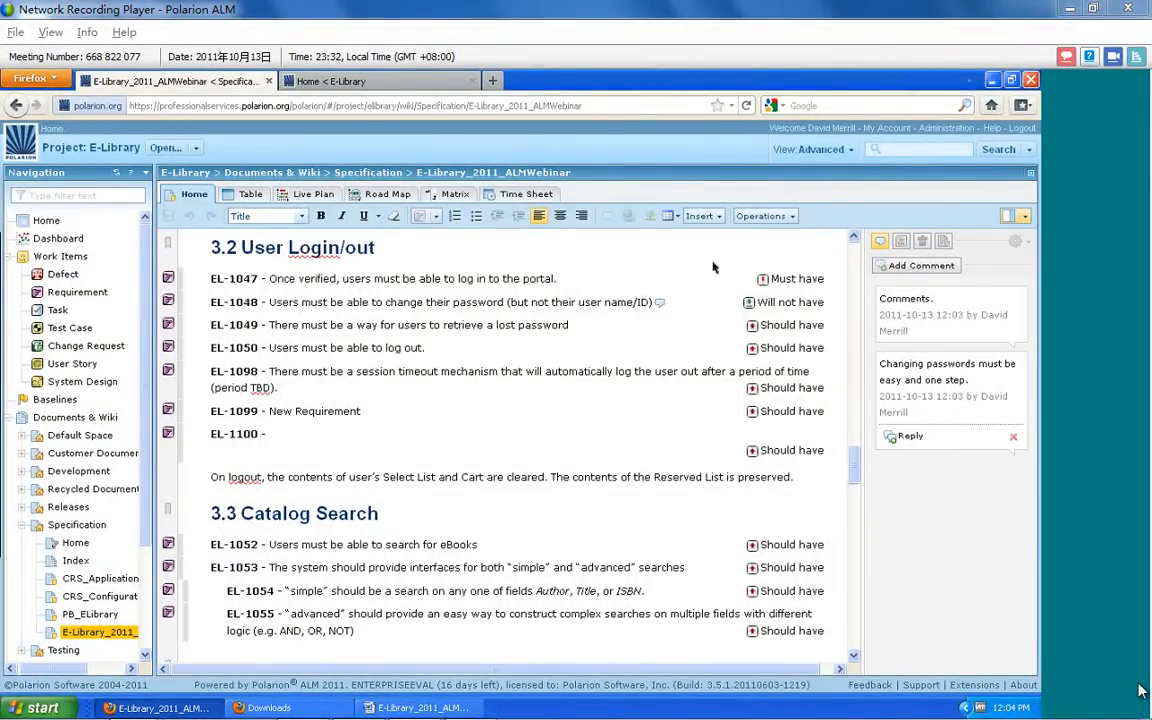
pyautogui.click(778, 217)
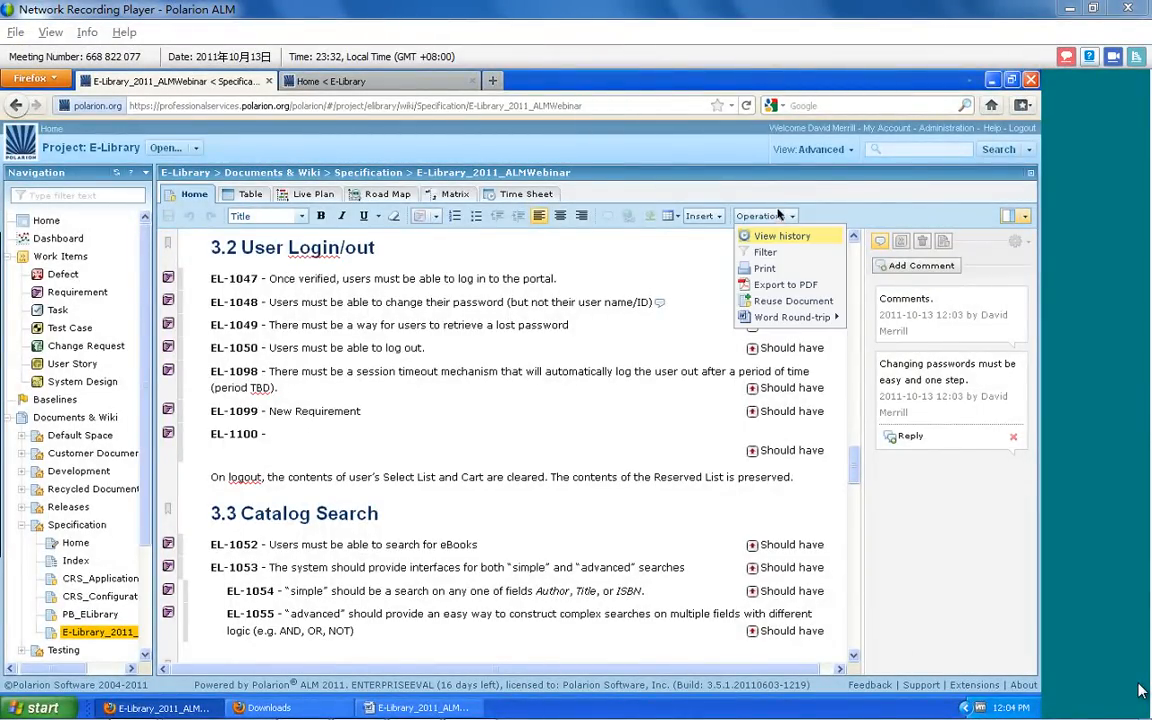
pyautogui.click(779, 237)
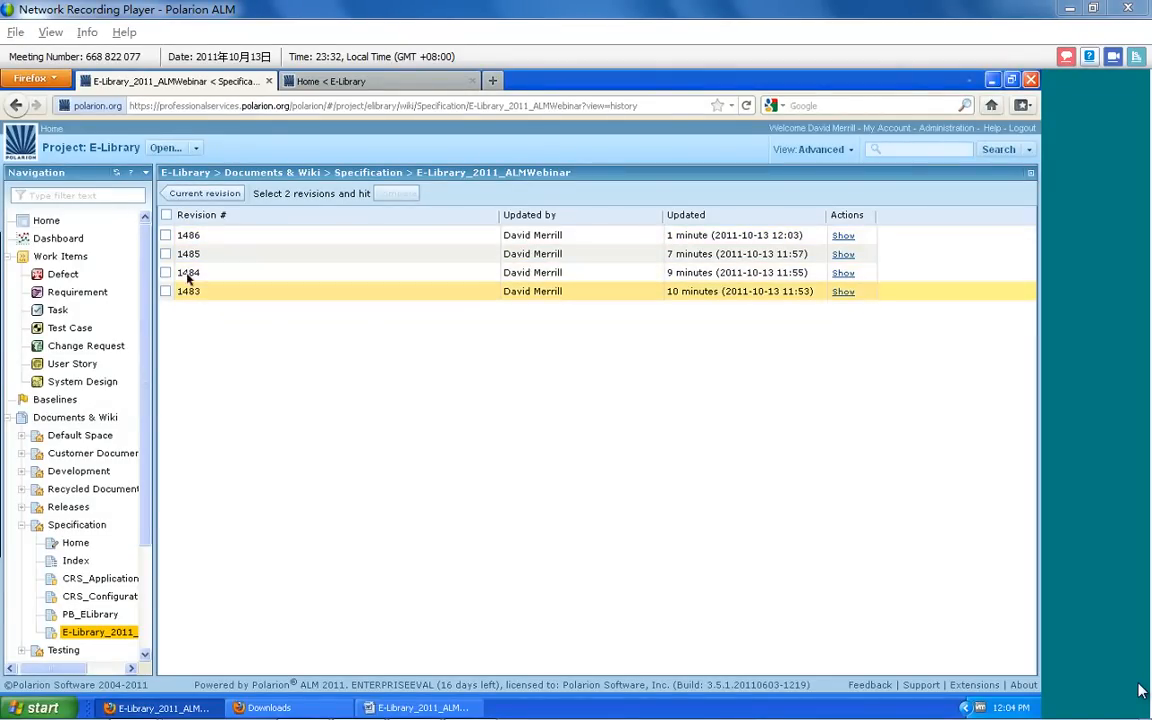
pyautogui.click(164, 236)
pyautogui.click(165, 254)
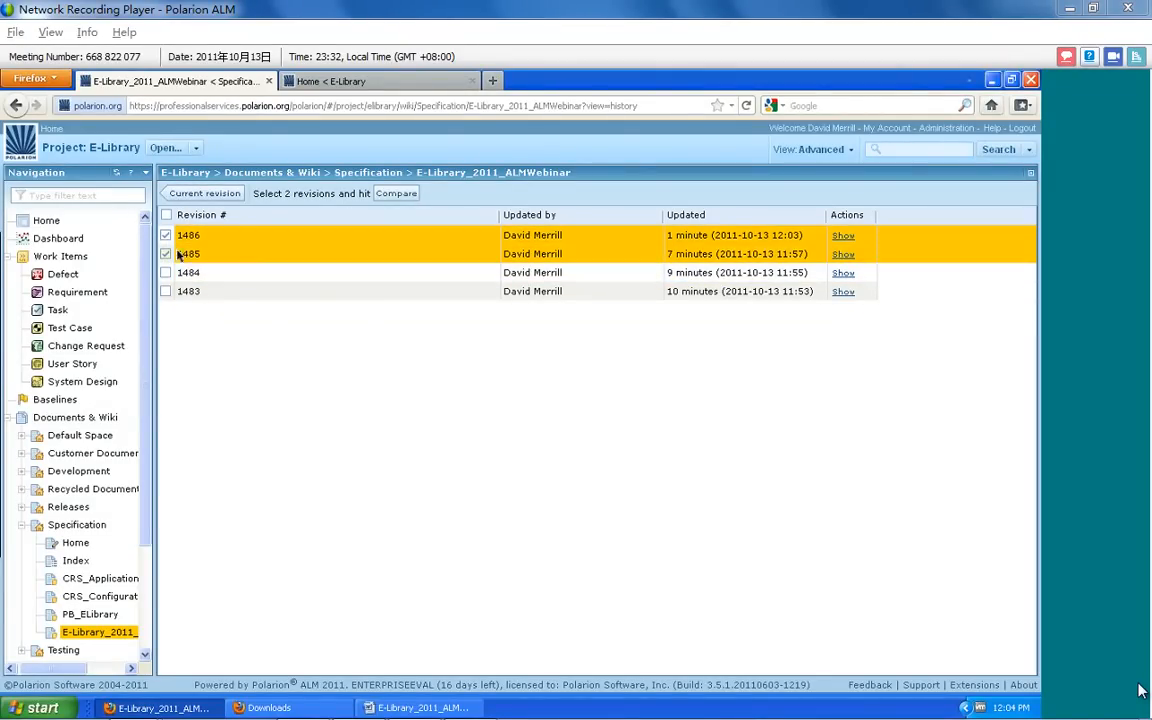
pyautogui.click(396, 194)
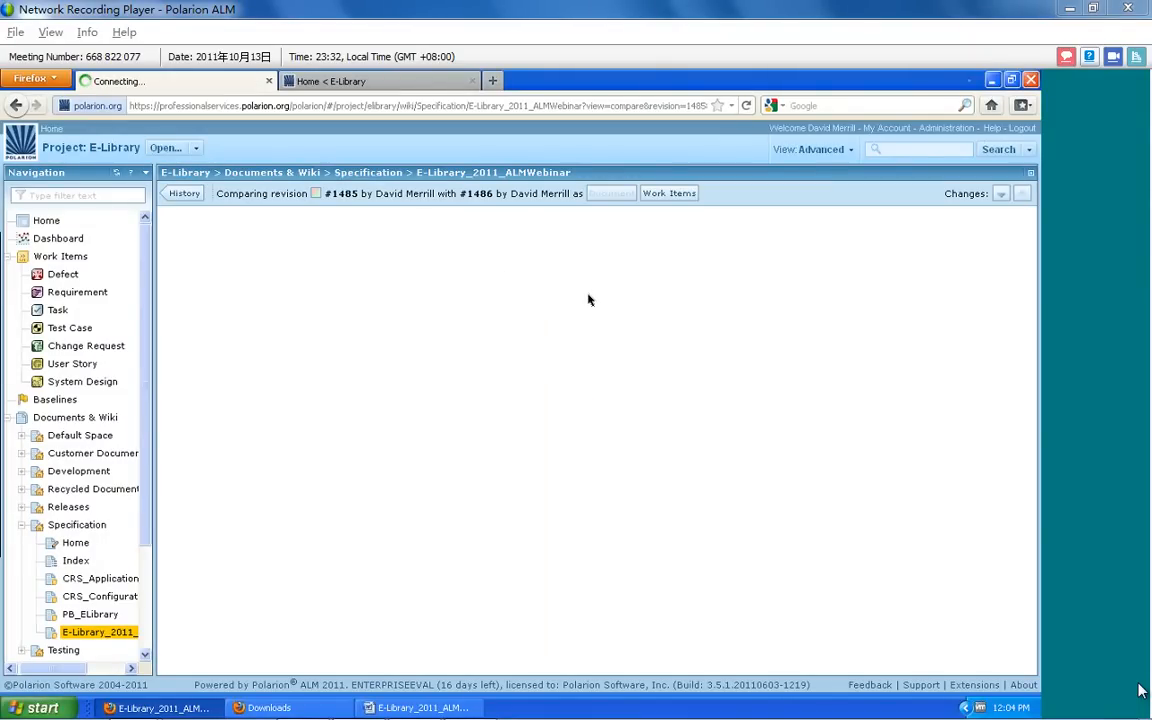
# Examine the marked differences in sections 3 to 3.2 and show the revision comparison as work items
pyautogui.moveTo(1031, 244); pyautogui.dragTo(1028, 462)
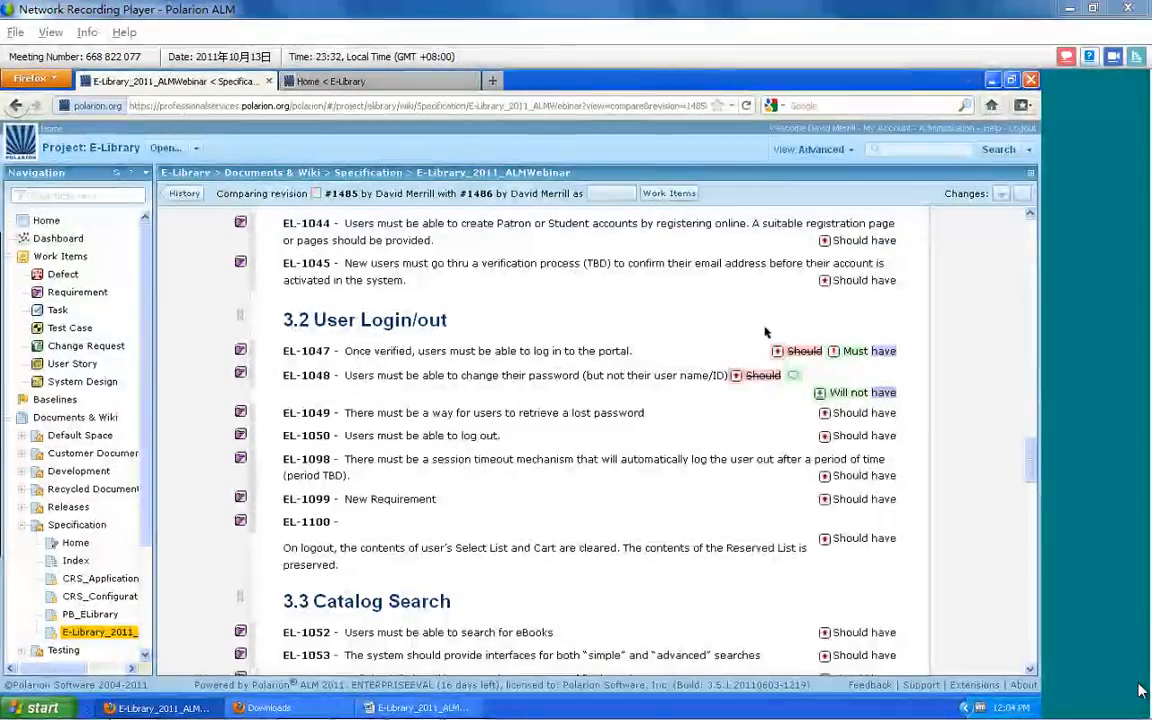
pyautogui.scroll(5, 468, 375)
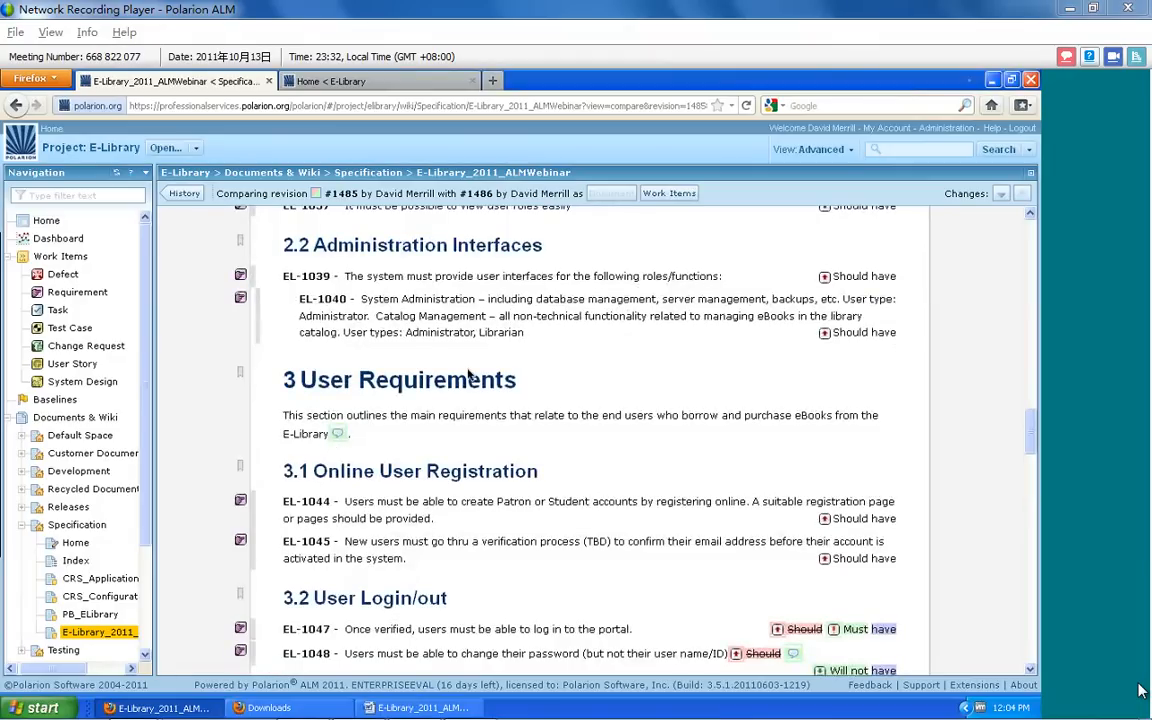
pyautogui.scroll(-6, 468, 375)
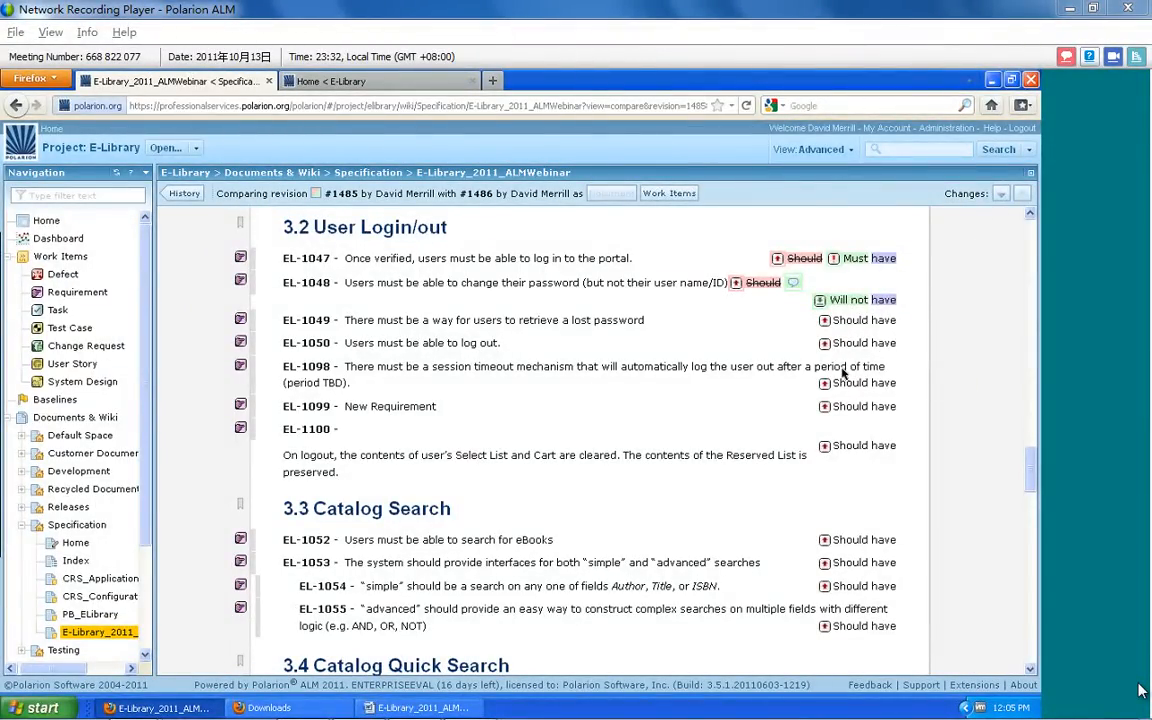
pyautogui.click(665, 195)
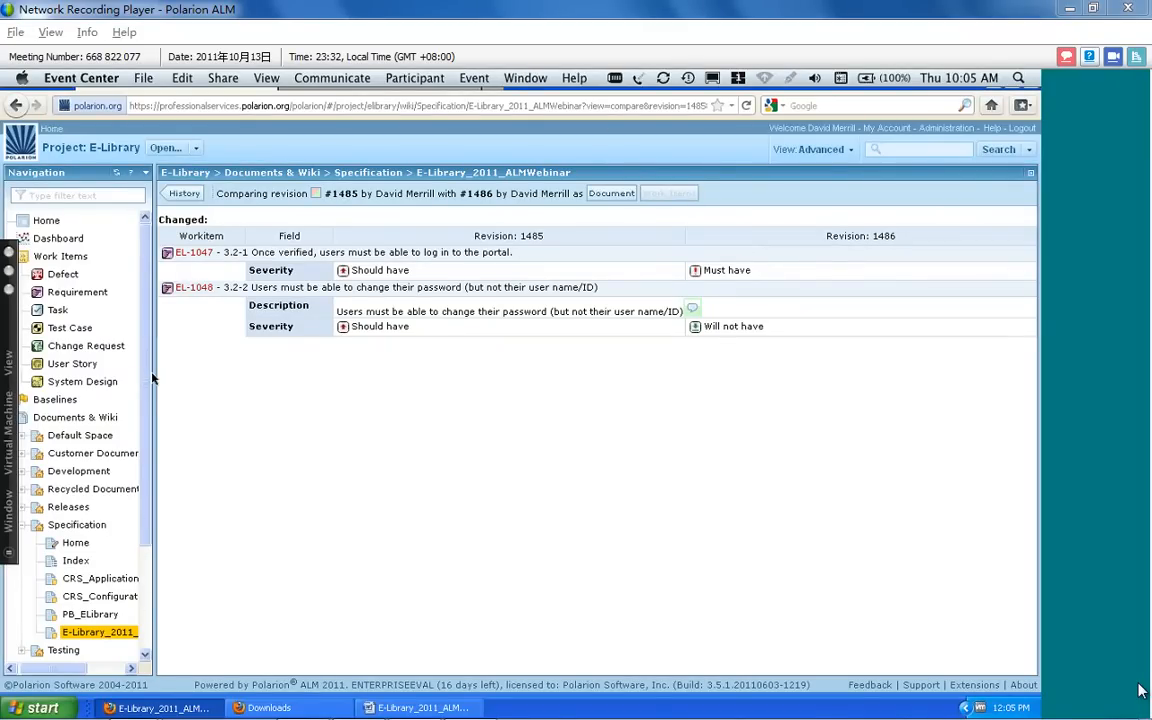
# Widen the navigation tree and return from the comparison to the current revision of the document
pyautogui.moveTo(371, 717)
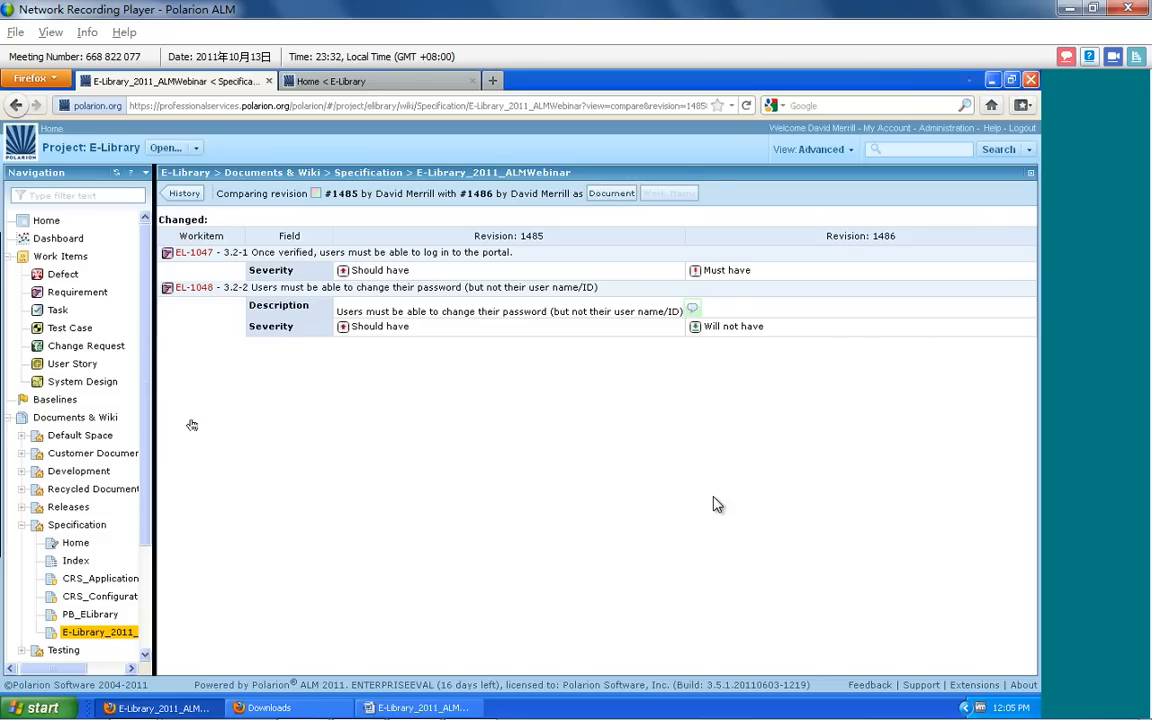
pyautogui.moveTo(192, 425); pyautogui.dragTo(190, 425)
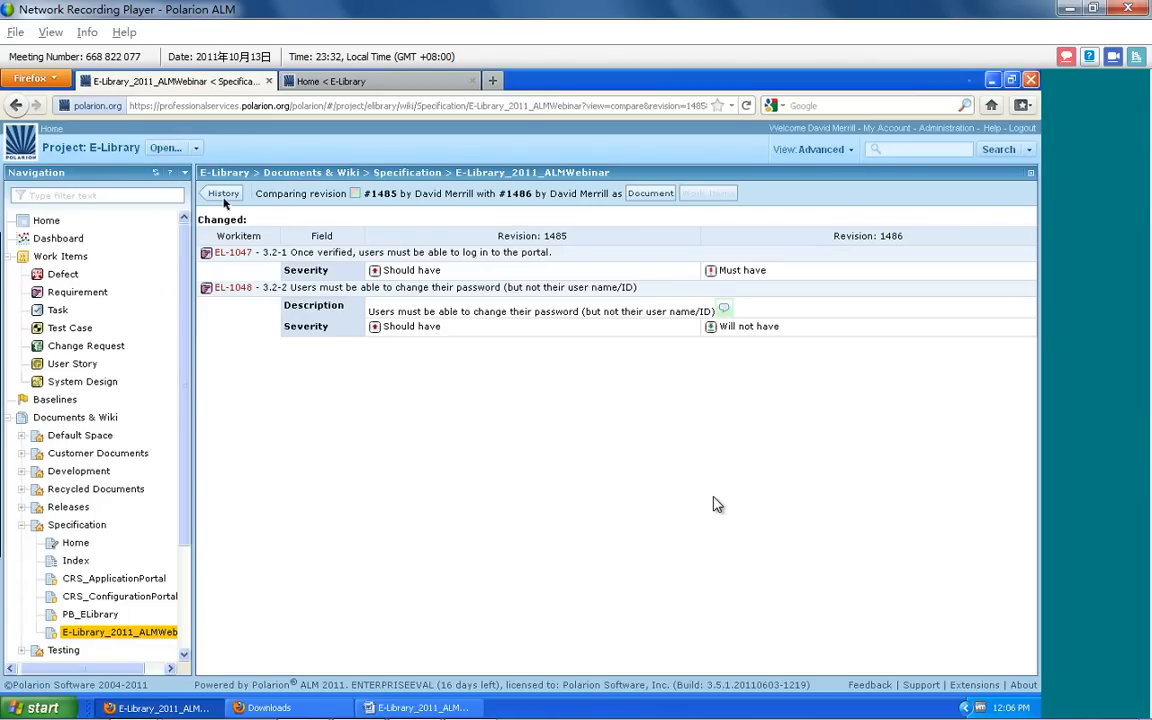
pyautogui.click(225, 200)
pyautogui.click(242, 193)
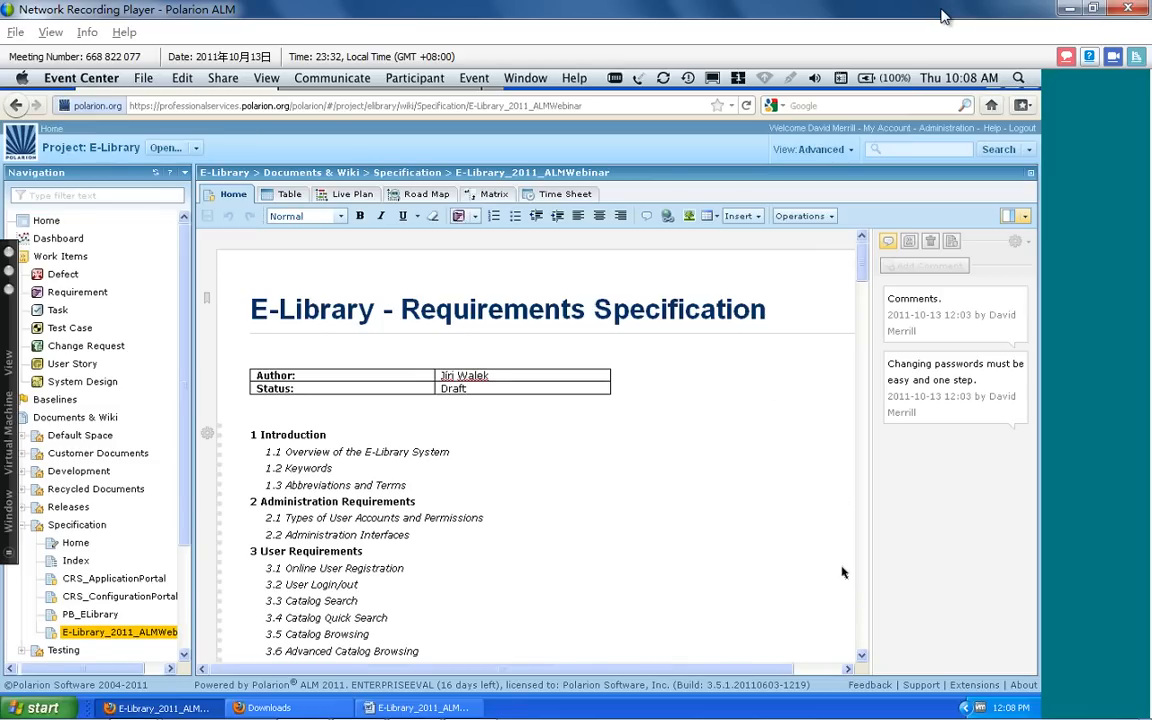
# Copy the link of requirement EL-1047, about verified users logging in to the portal, in section 3.2 User Login/out
pyautogui.click(862, 277)
pyautogui.moveTo(862, 277); pyautogui.dragTo(867, 440)
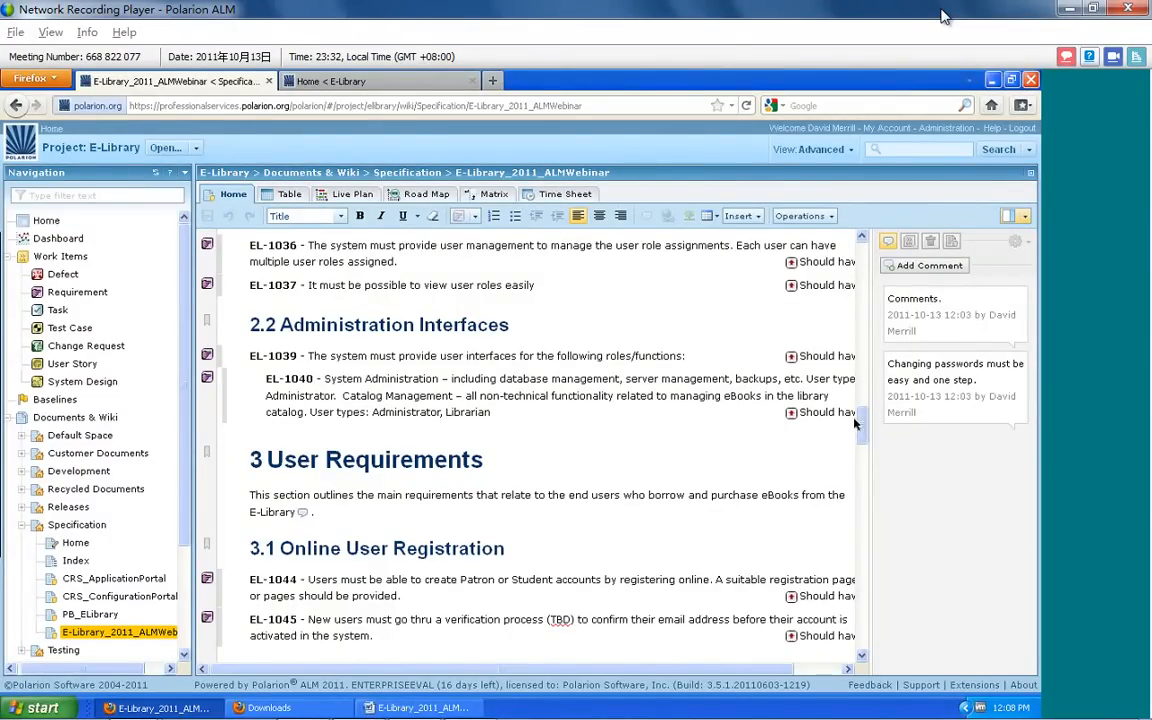
pyautogui.moveTo(855, 424); pyautogui.dragTo(863, 451)
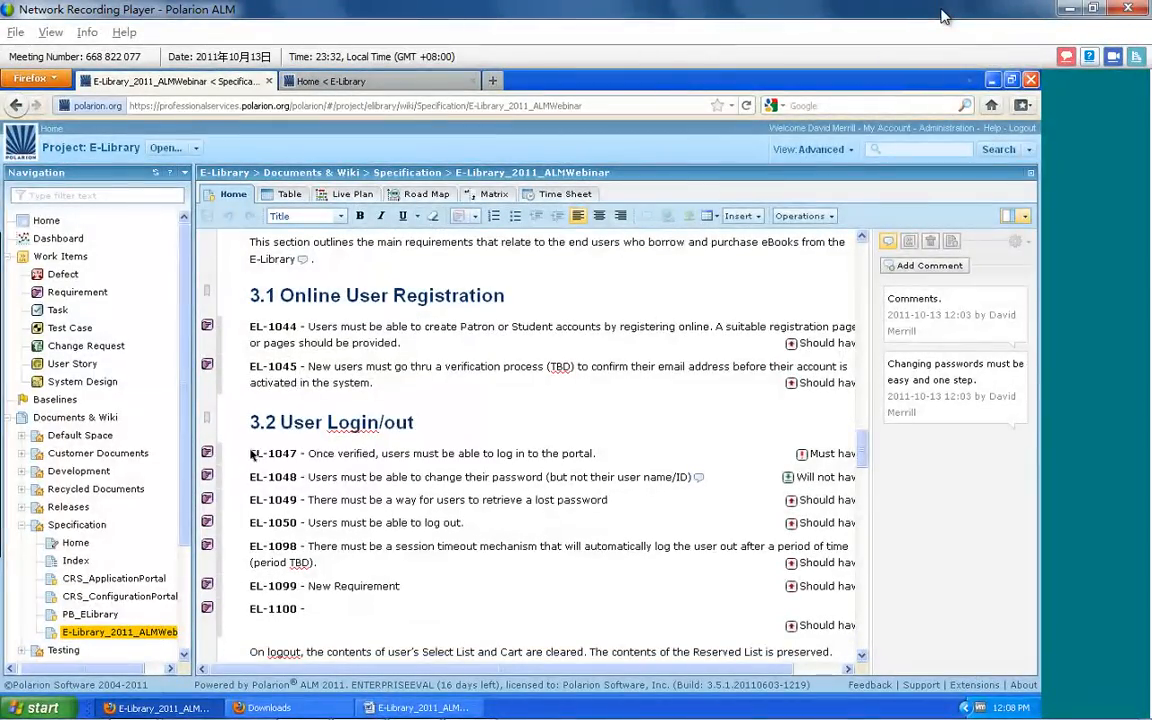
pyautogui.click(252, 455)
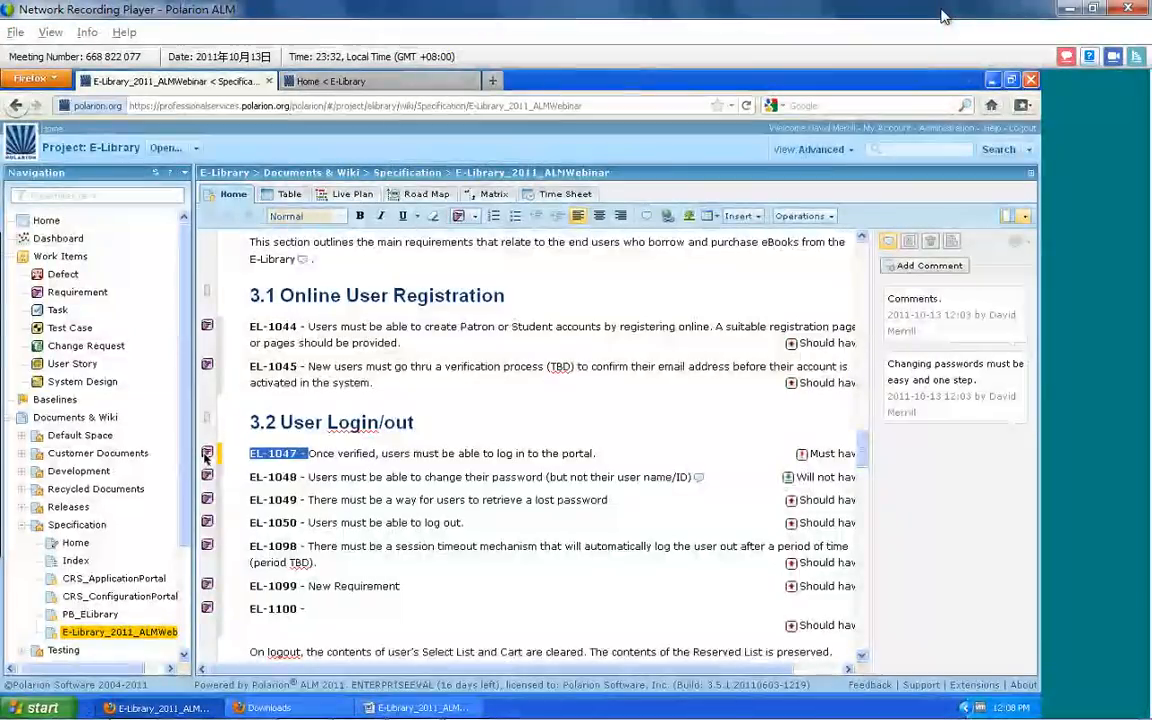
pyautogui.click(206, 454)
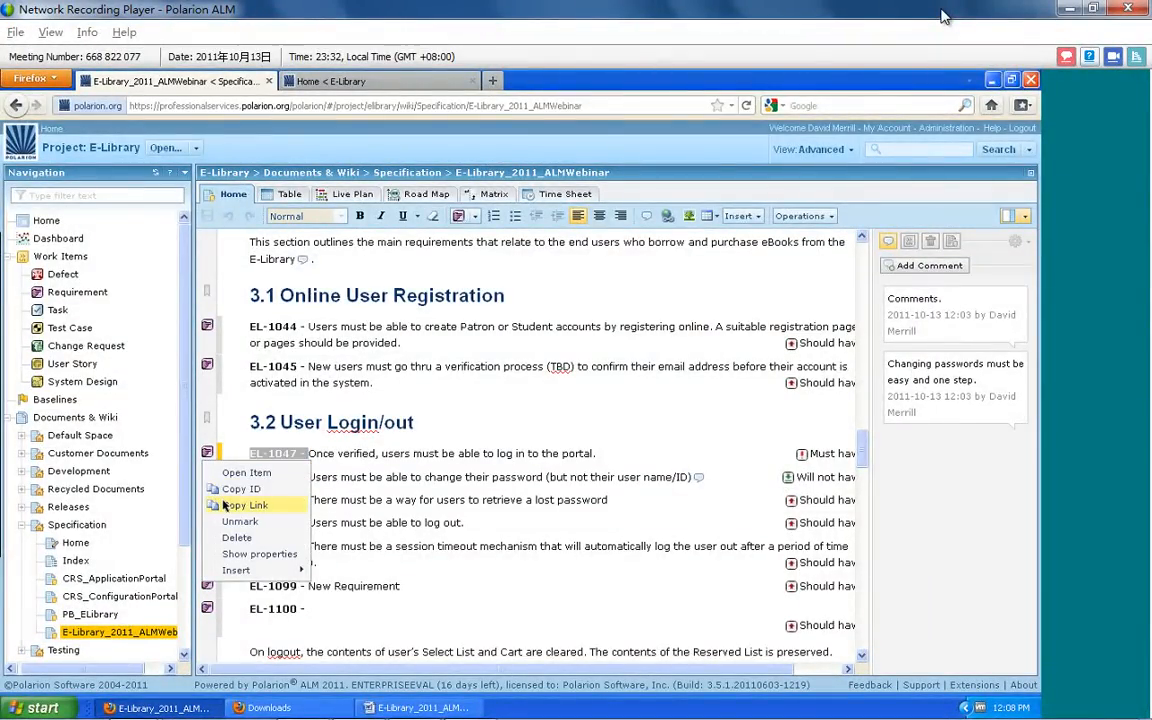
pyautogui.click(222, 505)
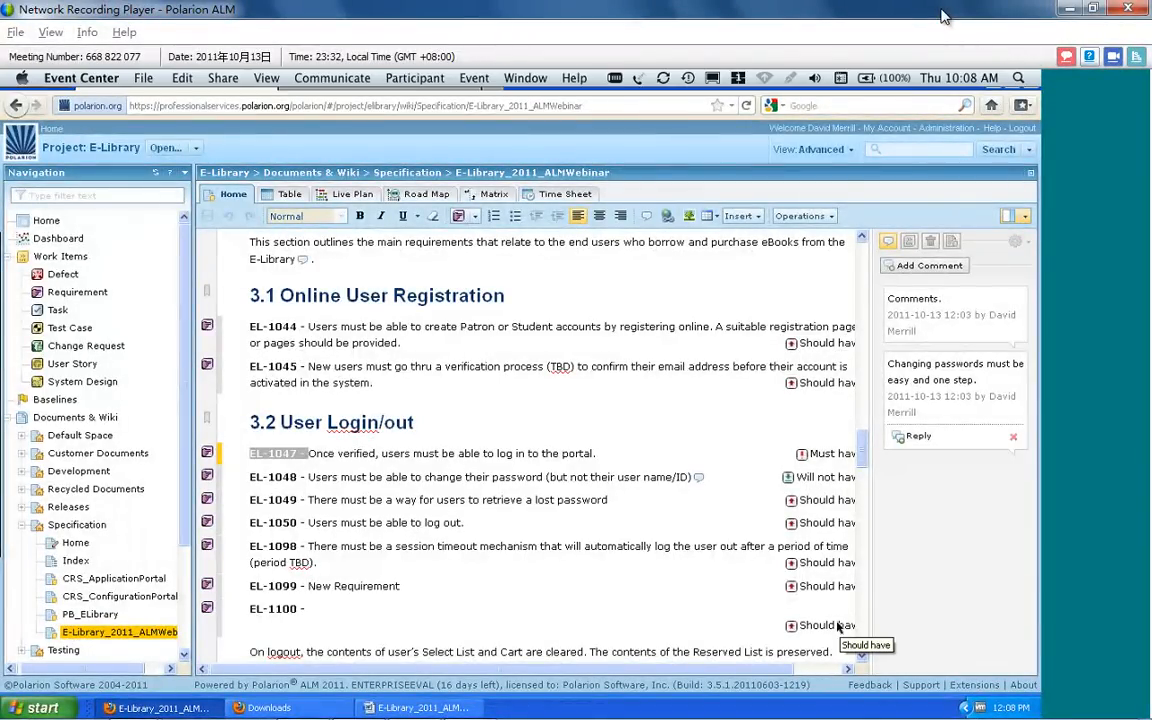
# Link test case EL-1097 in section 4 to requirement EL-1047 with the "verifies" role and save the document
pyautogui.moveTo(864, 443); pyautogui.dragTo(815, 628)
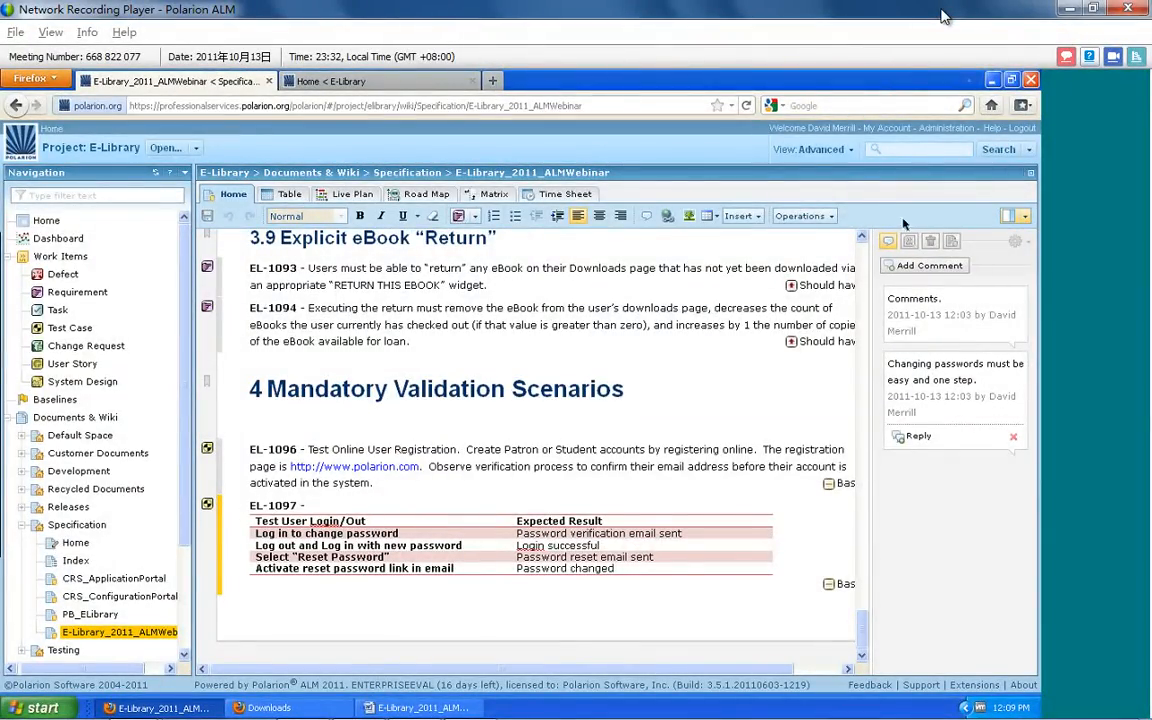
pyautogui.click(907, 244)
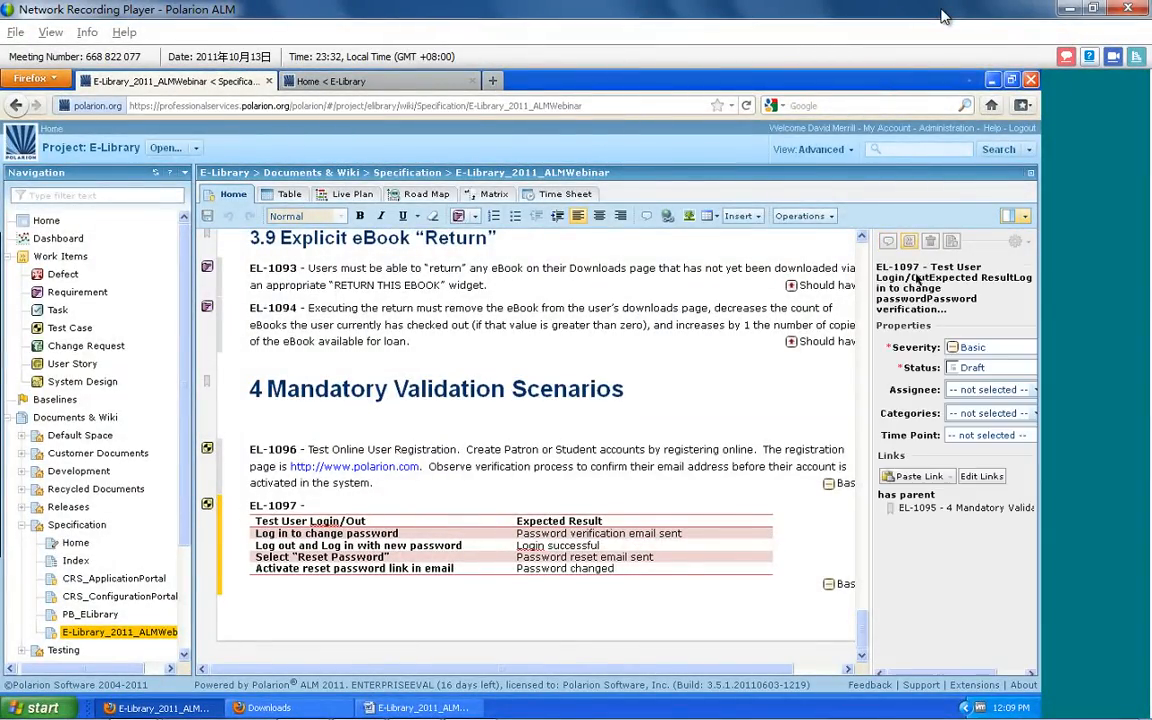
pyautogui.moveTo(872, 337); pyautogui.dragTo(831, 330)
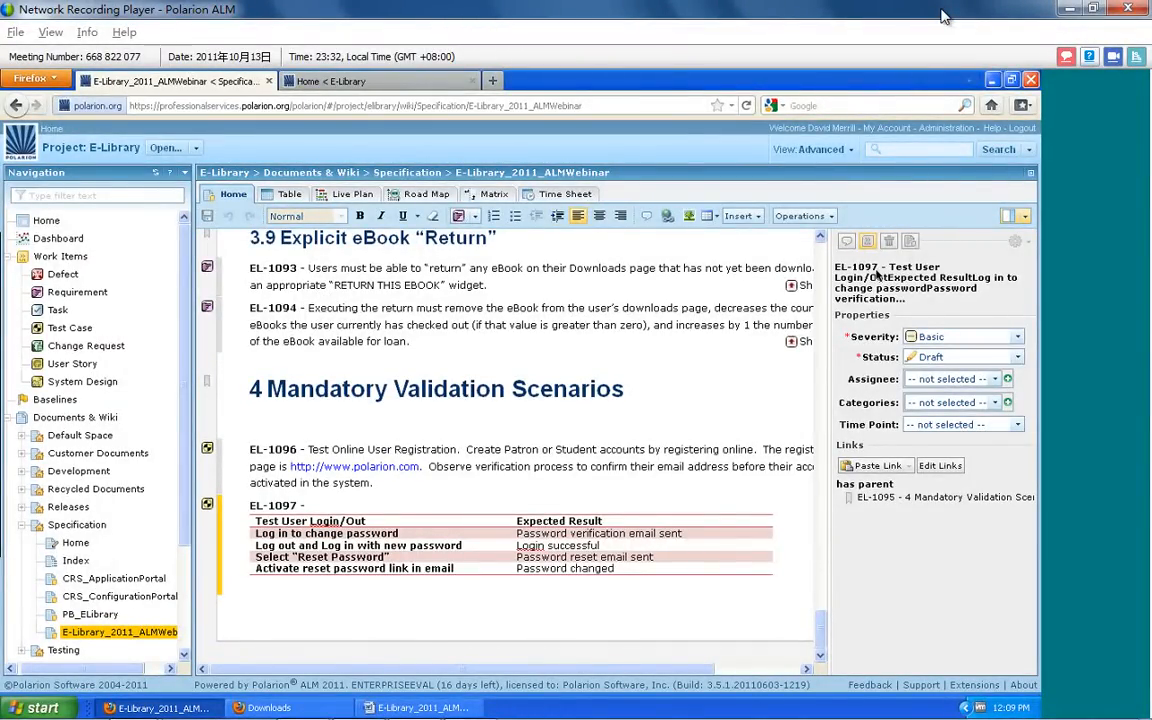
pyautogui.click(888, 465)
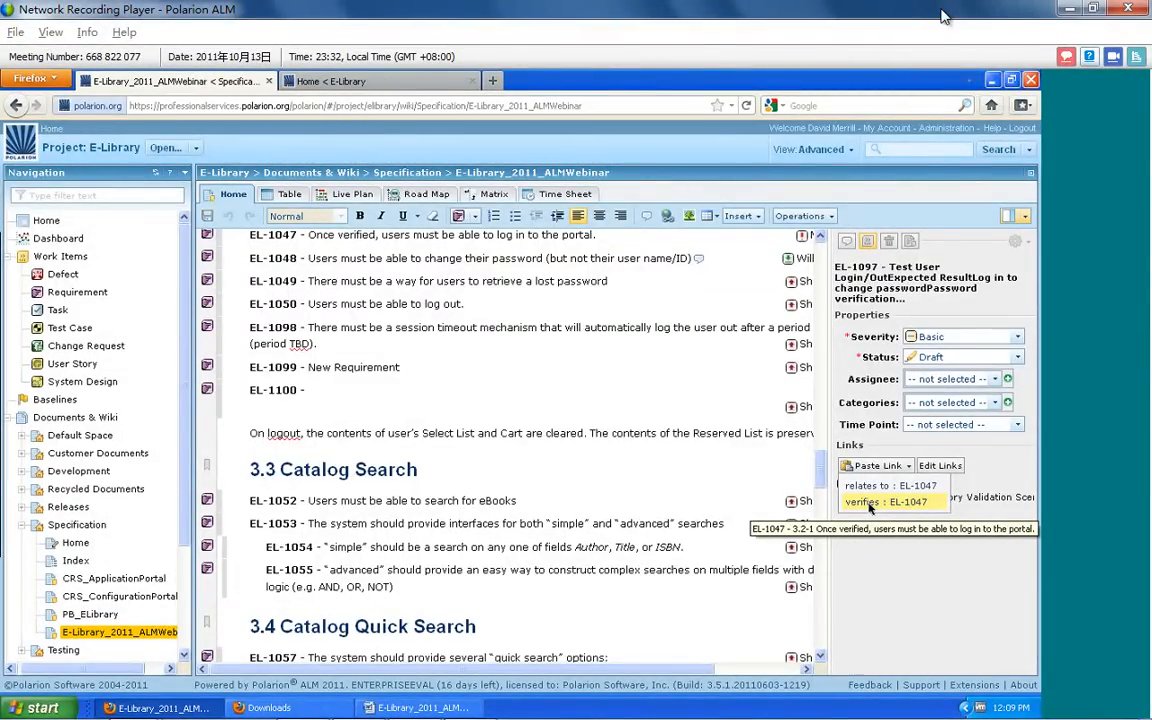
pyautogui.click(869, 503)
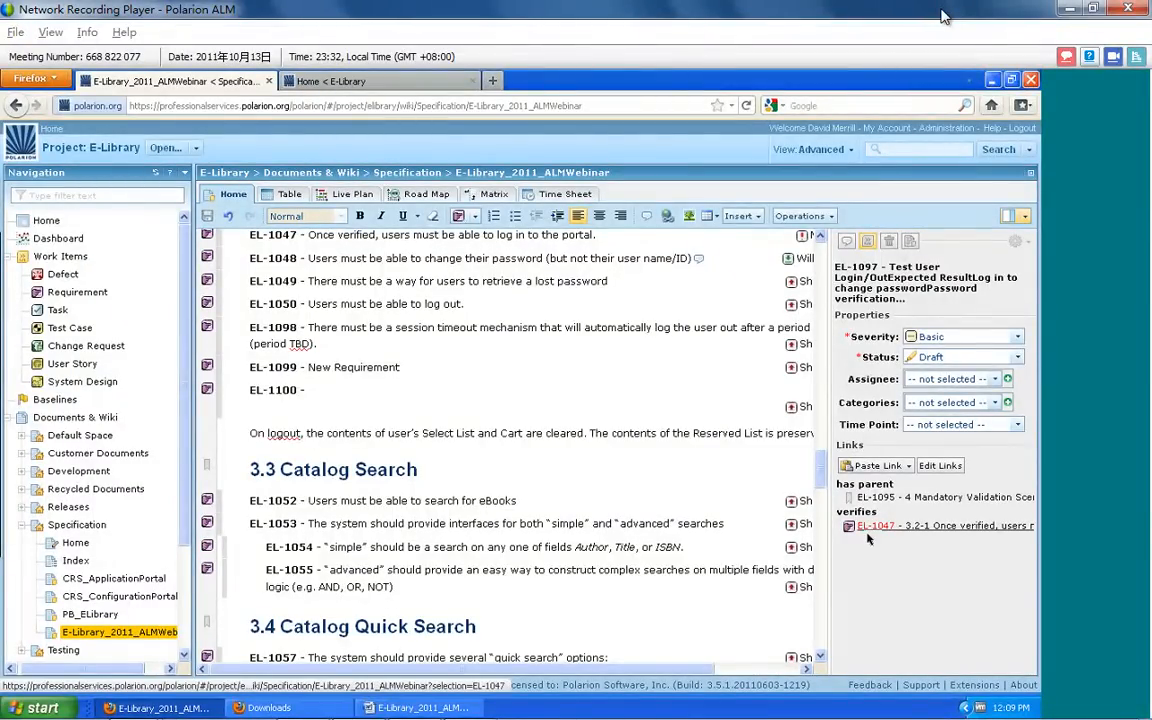
pyautogui.click(208, 216)
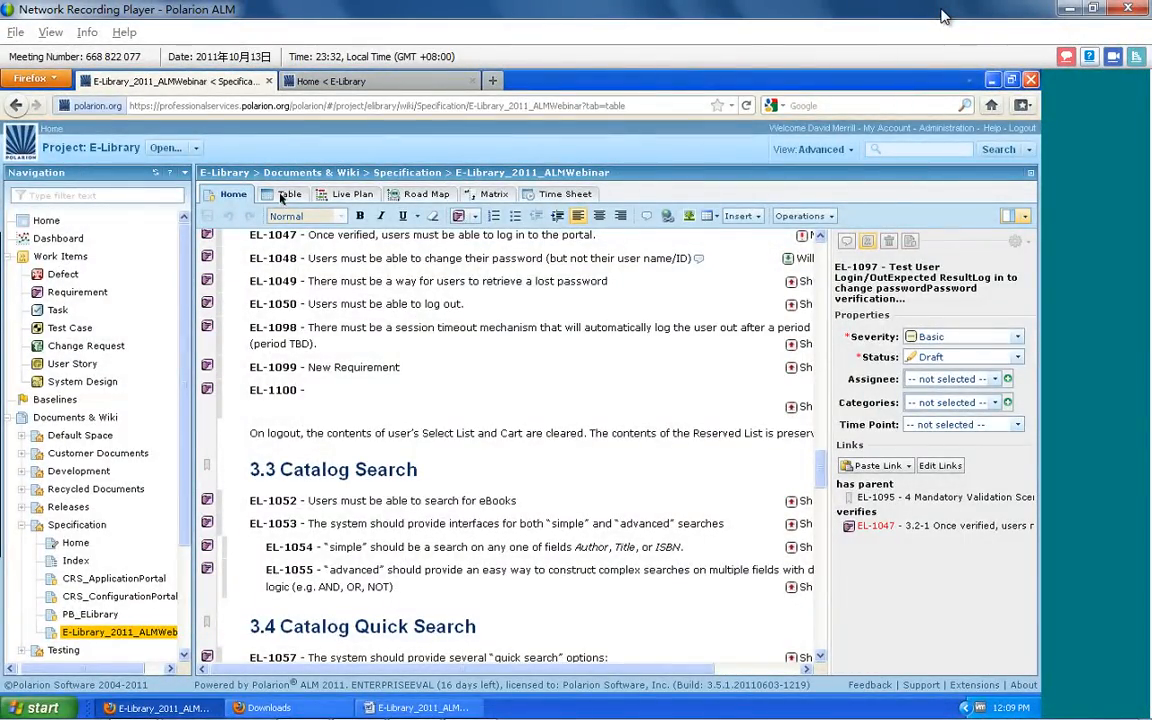
# Show the document's work items as a table, and open linked requirement EL-1047 from test case EL-1097 with an enlarged details area
pyautogui.click(285, 195)
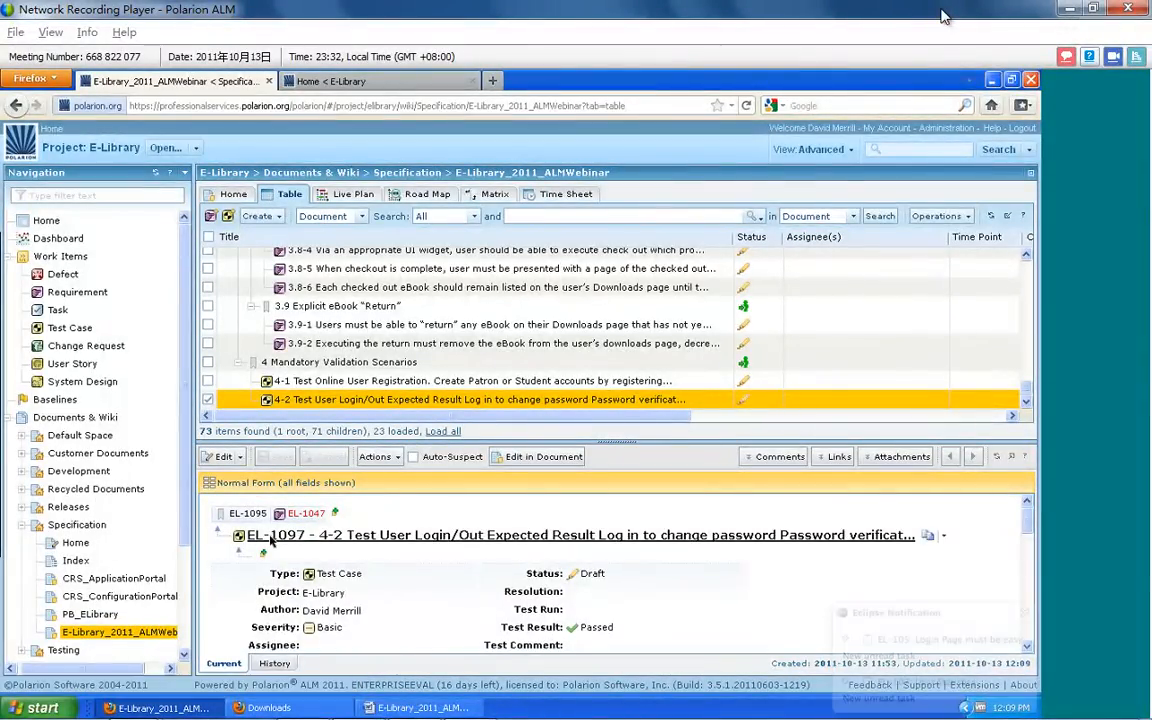
pyautogui.click(295, 515)
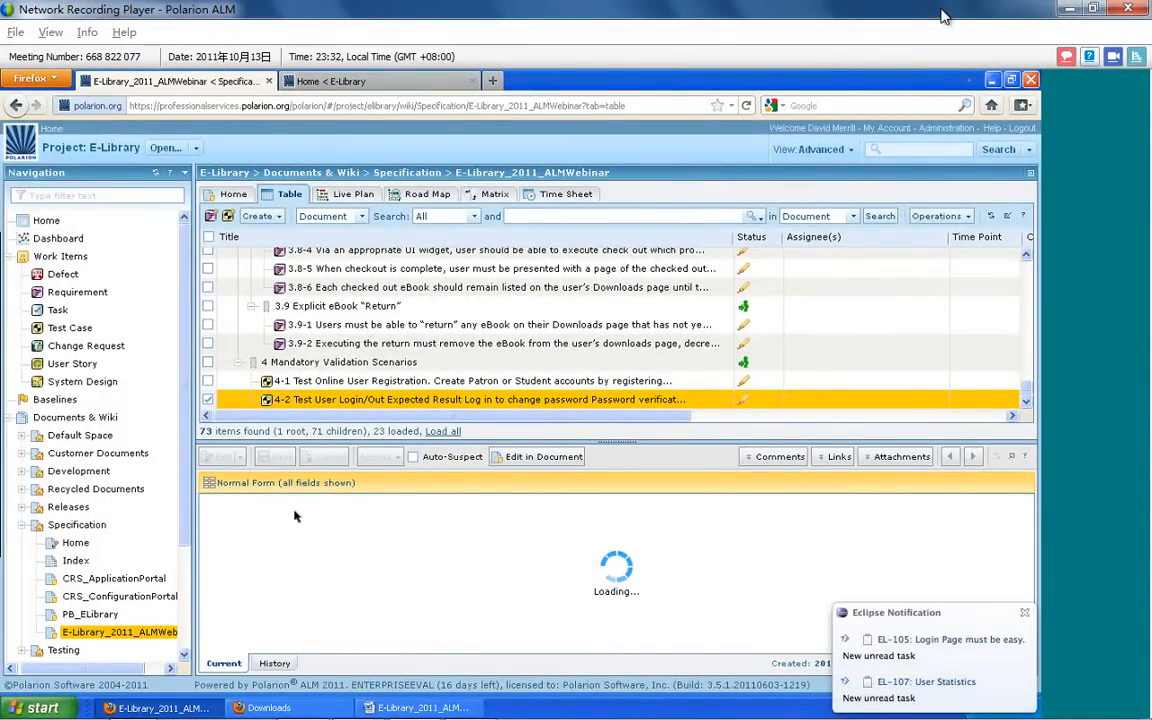
pyautogui.moveTo(400, 441); pyautogui.dragTo(336, 313)
pyautogui.click(403, 507)
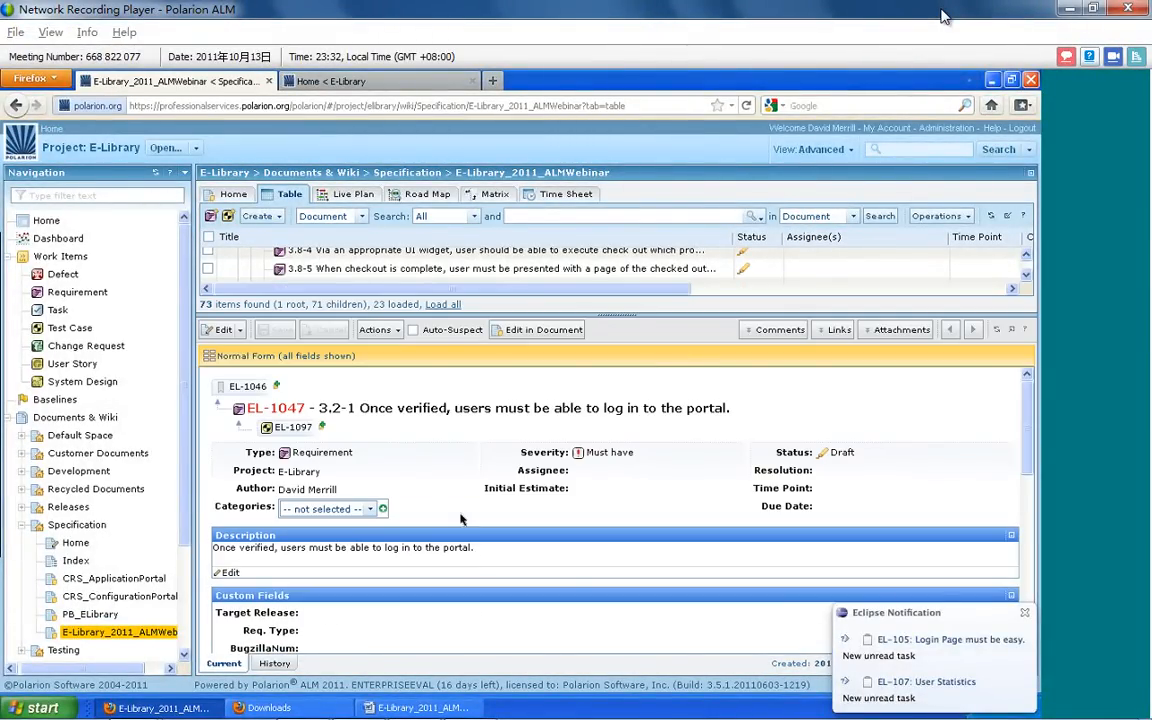
# Enable Auto-Suspect for requirement EL-1047 and add the line "Browsers must be IE, Firefox, and Safari." below its description
pyautogui.click(412, 330)
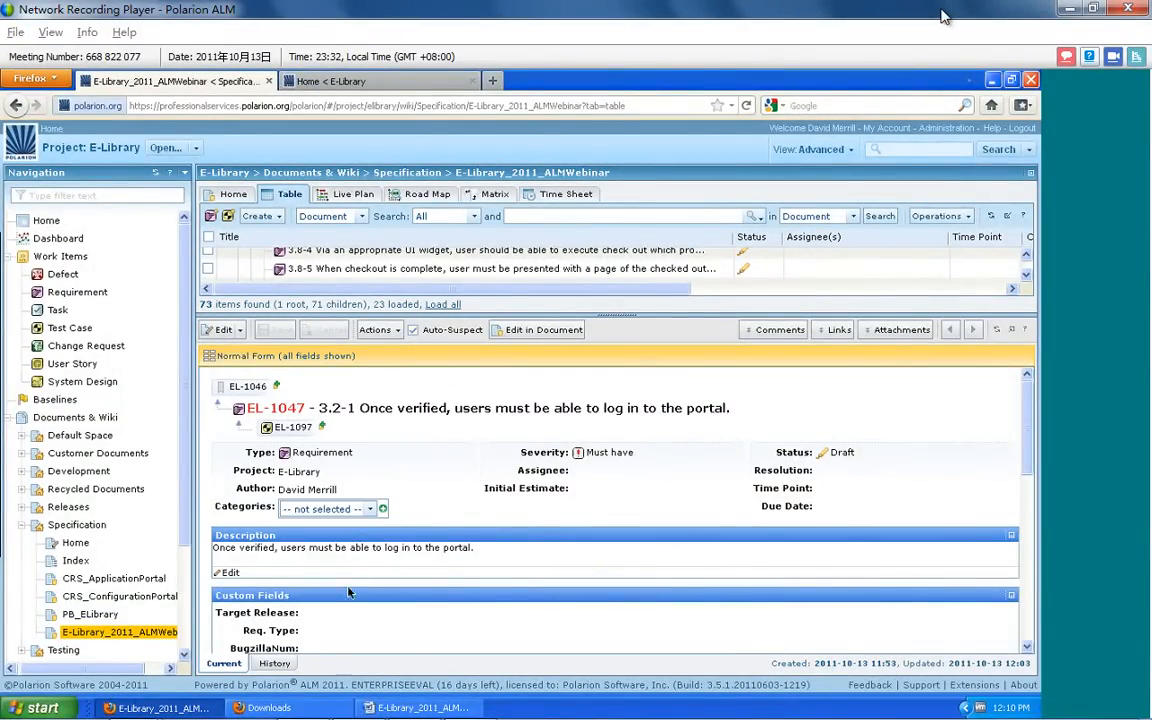
pyautogui.click(226, 572)
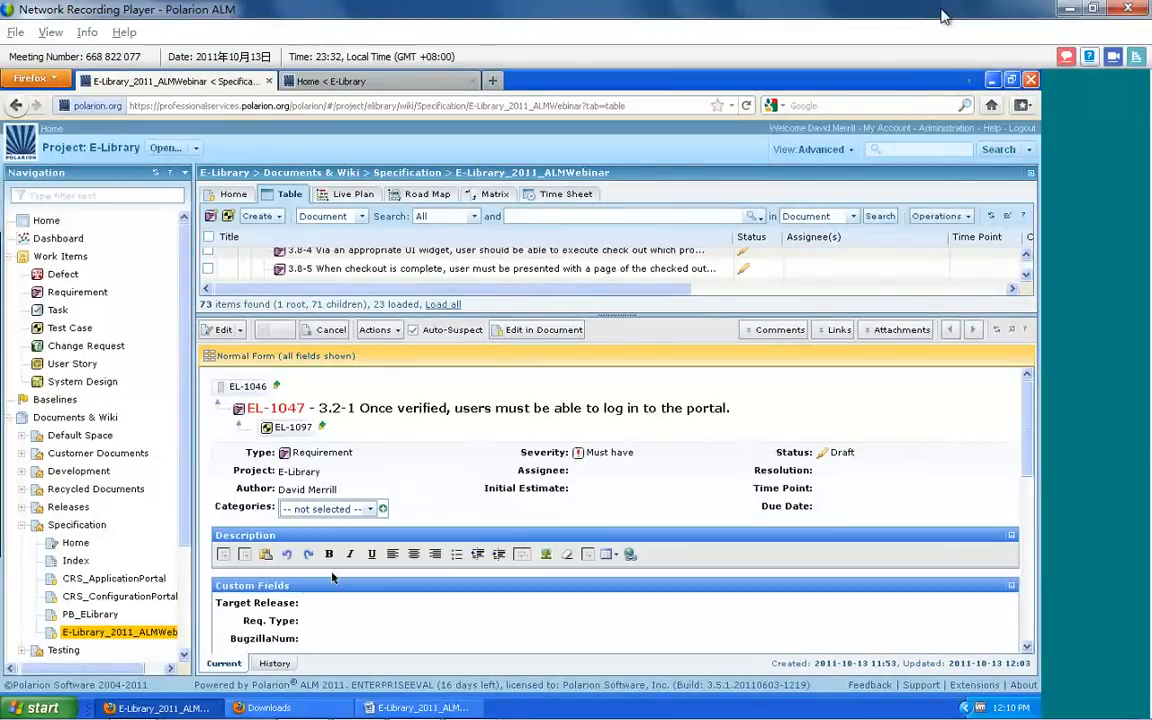
pyautogui.press('Return')
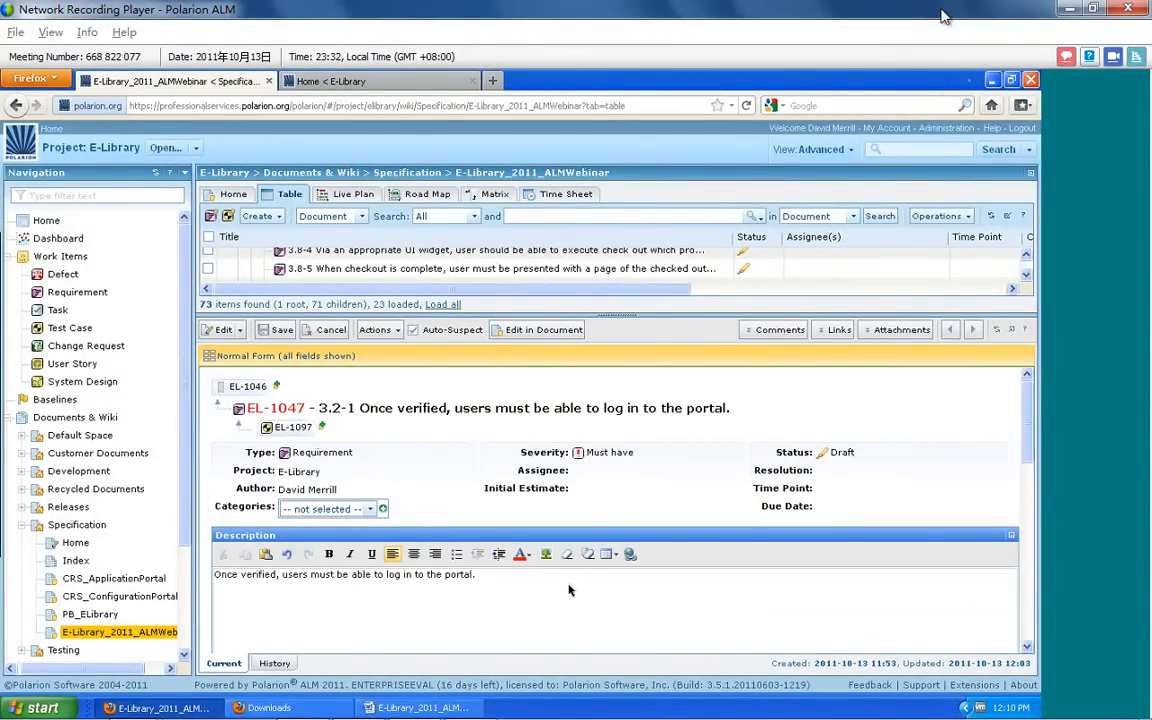
pyautogui.write('Browsers must be IE, Firefox, and Safari.')
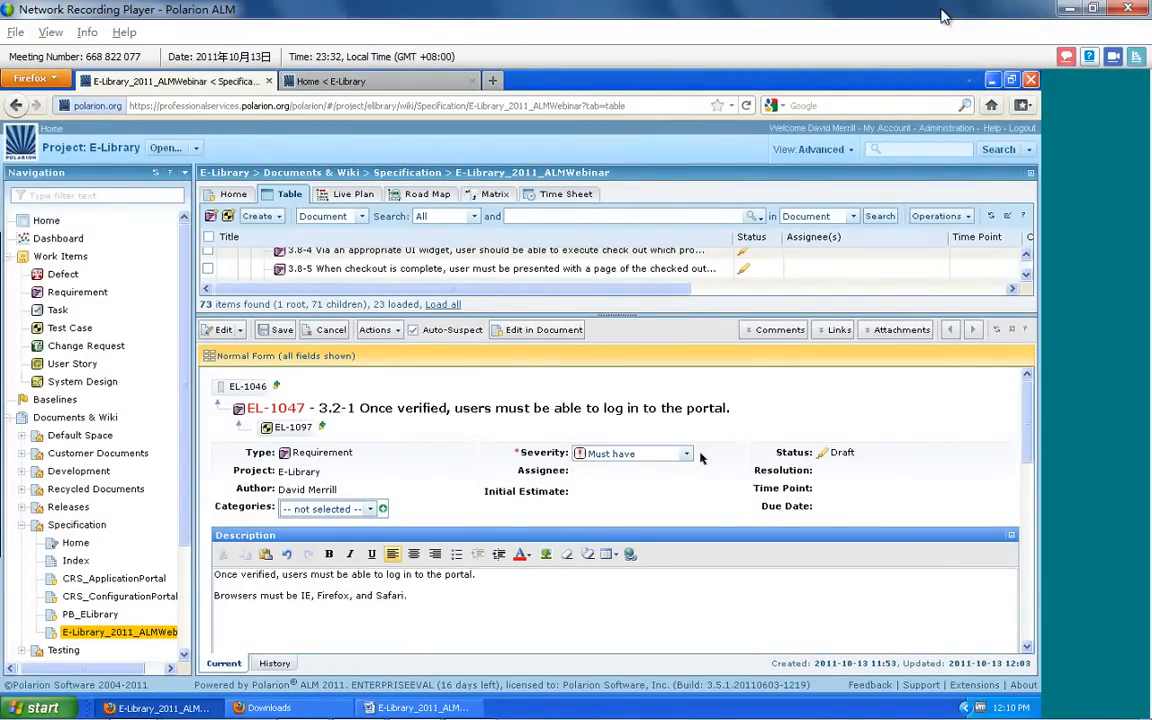
# Set the severity of requirement EL-1047 to Nice to have and save the work item
pyautogui.click(689, 455)
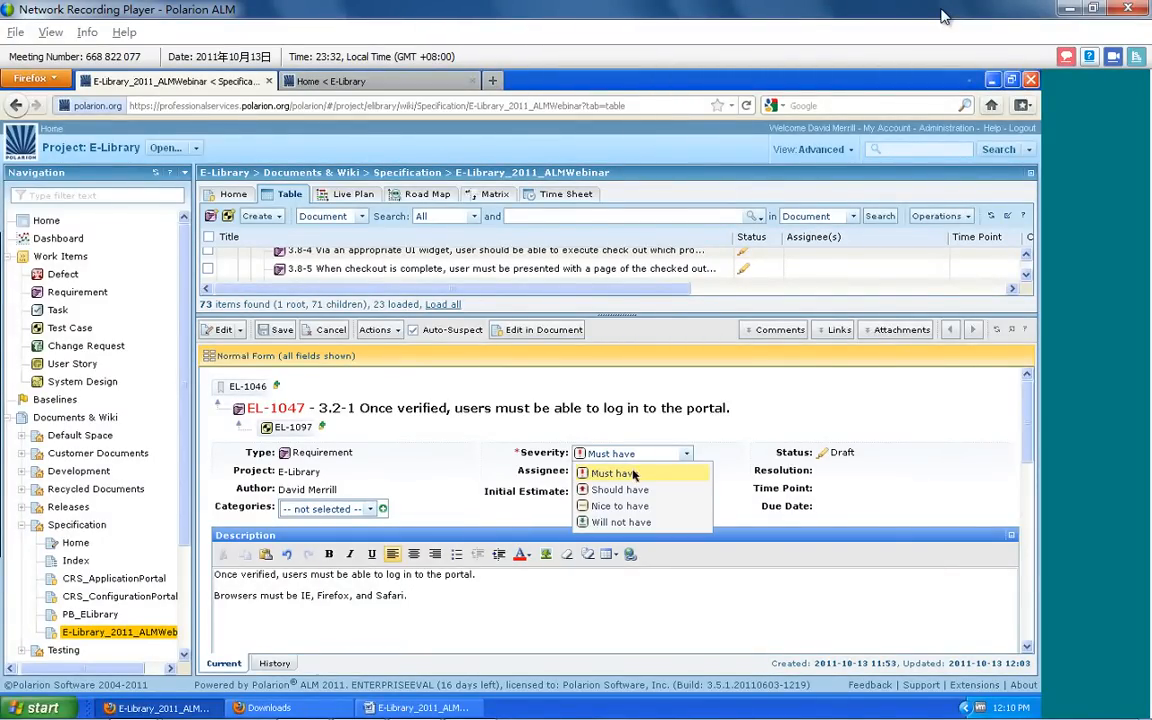
pyautogui.click(612, 506)
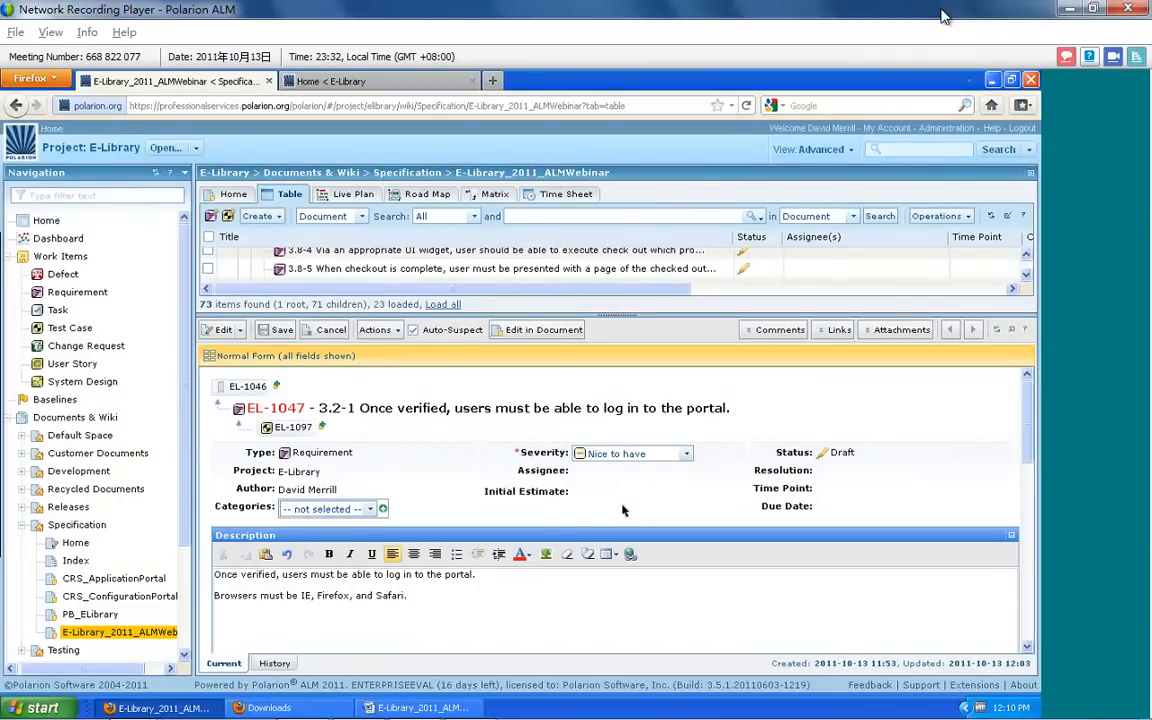
pyautogui.scroll(-1, 372, 551)
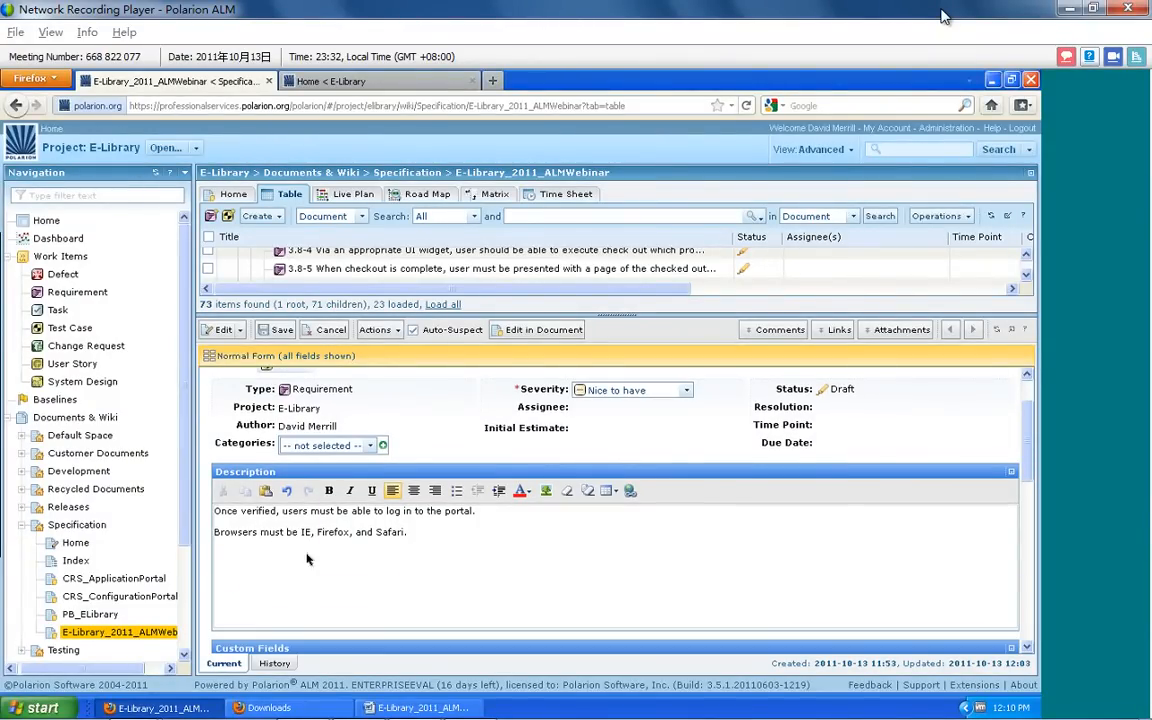
pyautogui.click(262, 329)
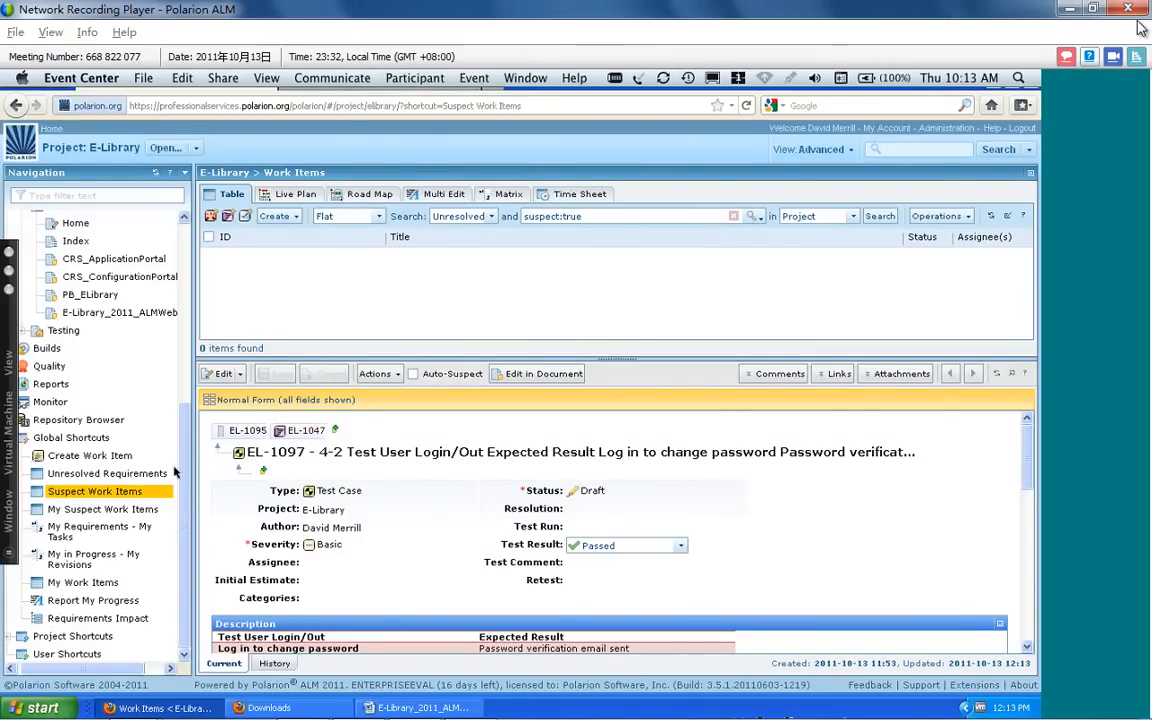
# Widen the navigation area, reopen the E-Library_2011_ALMWebinar specification document, and close its work item filter
pyautogui.moveTo(186, 468); pyautogui.dragTo(211, 357)
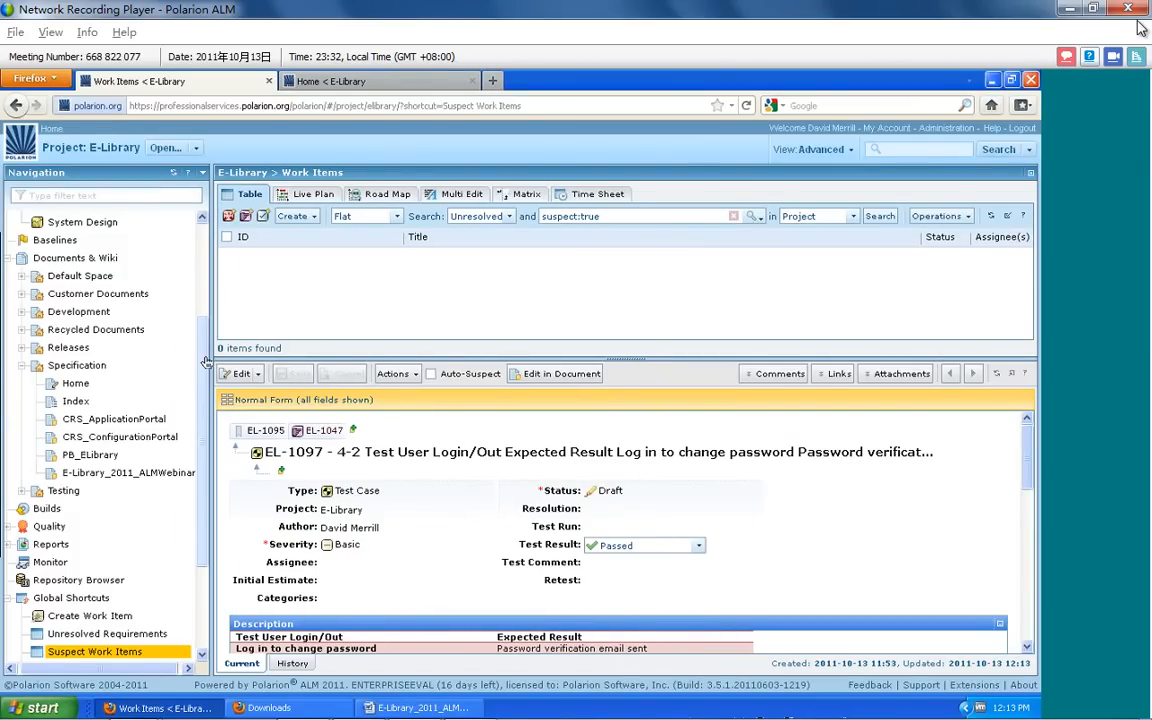
pyautogui.click(82, 476)
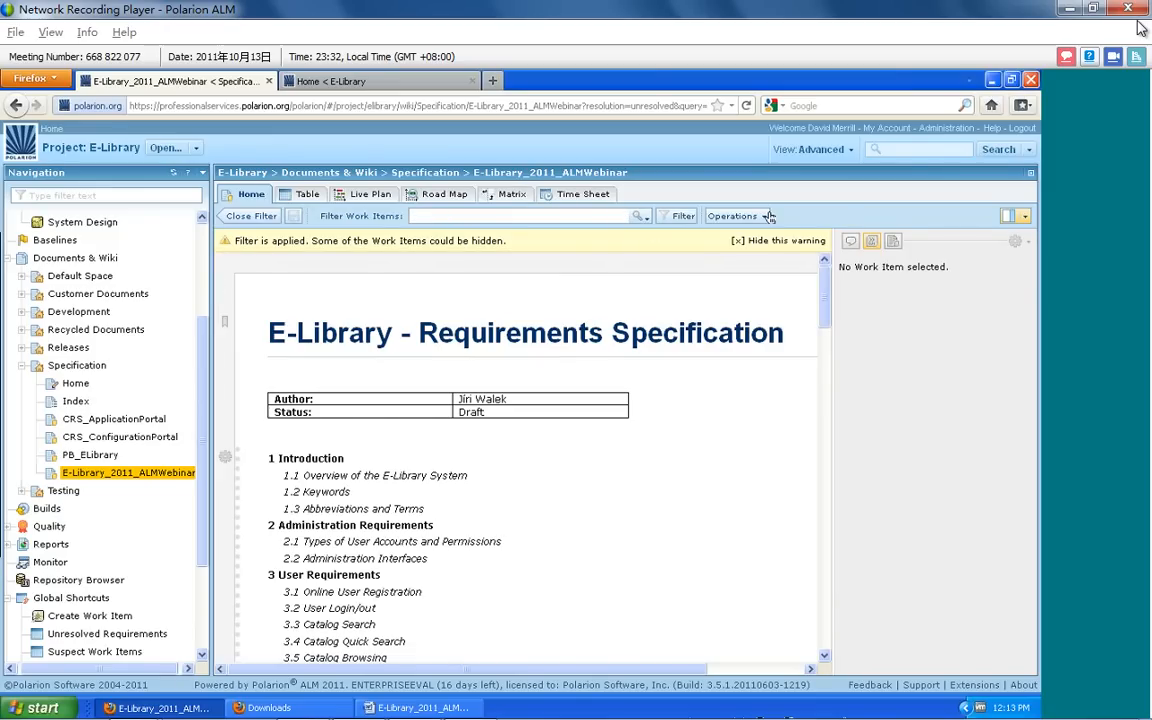
pyautogui.click(249, 216)
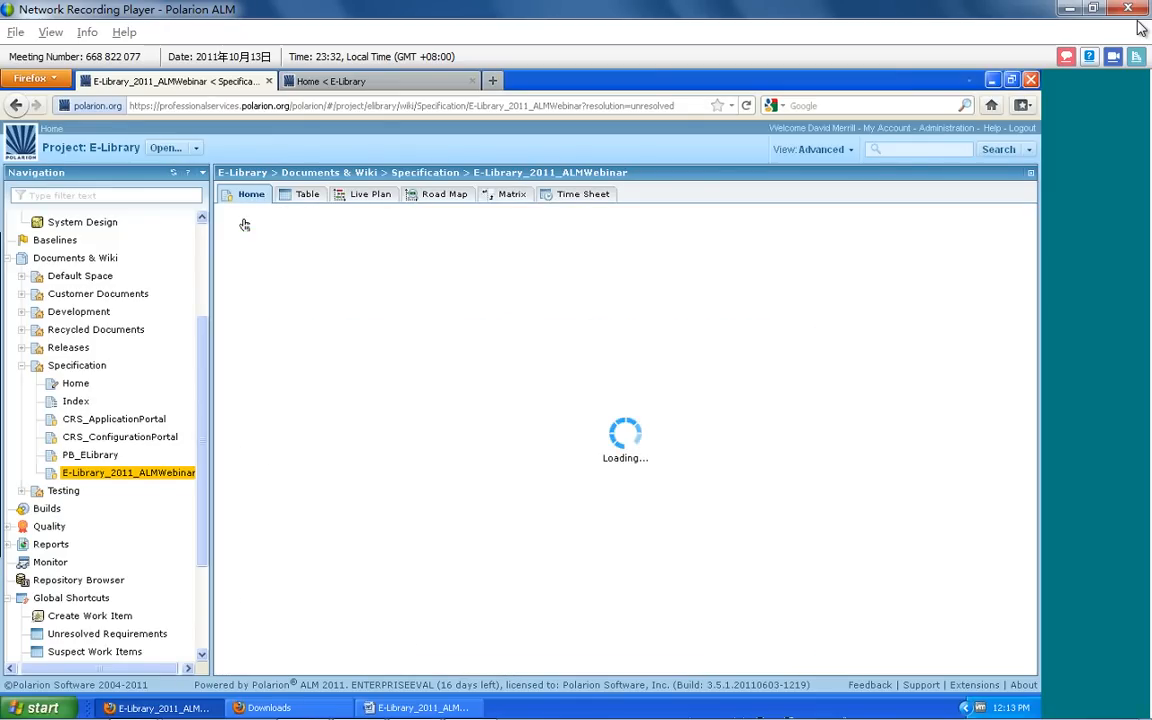
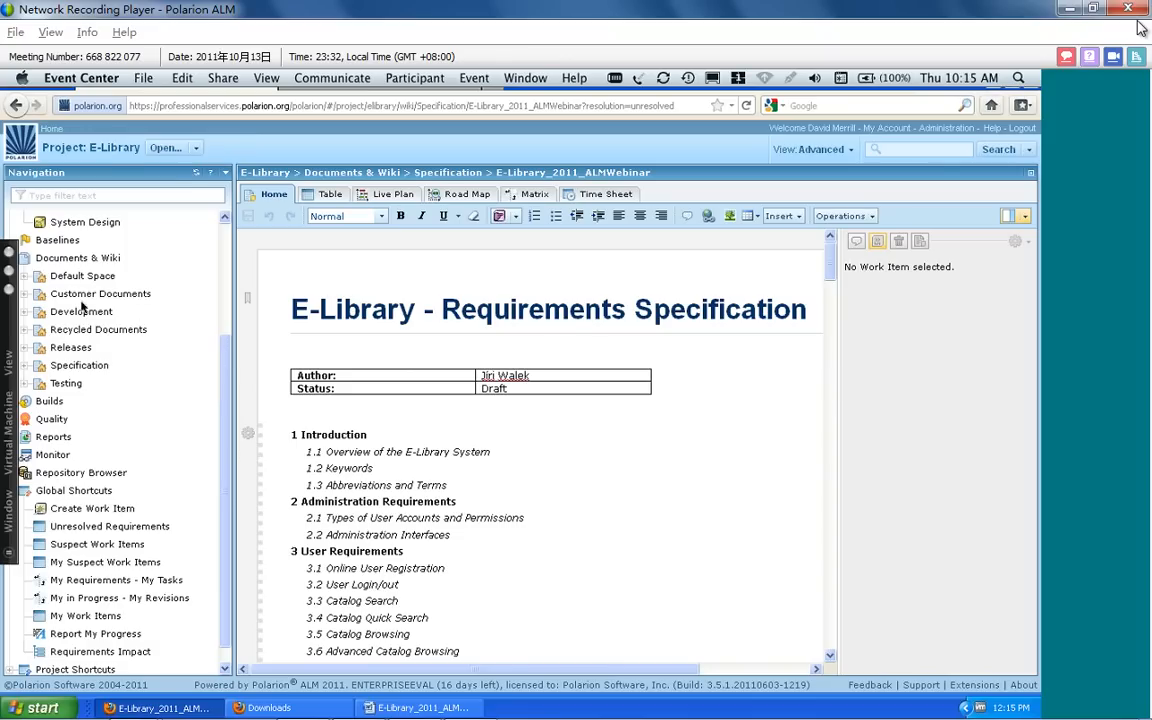
# Open the TMWebinar test run from the existing test runs on the E-Library project's Testing page
pyautogui.scroll(3, 226, 365)
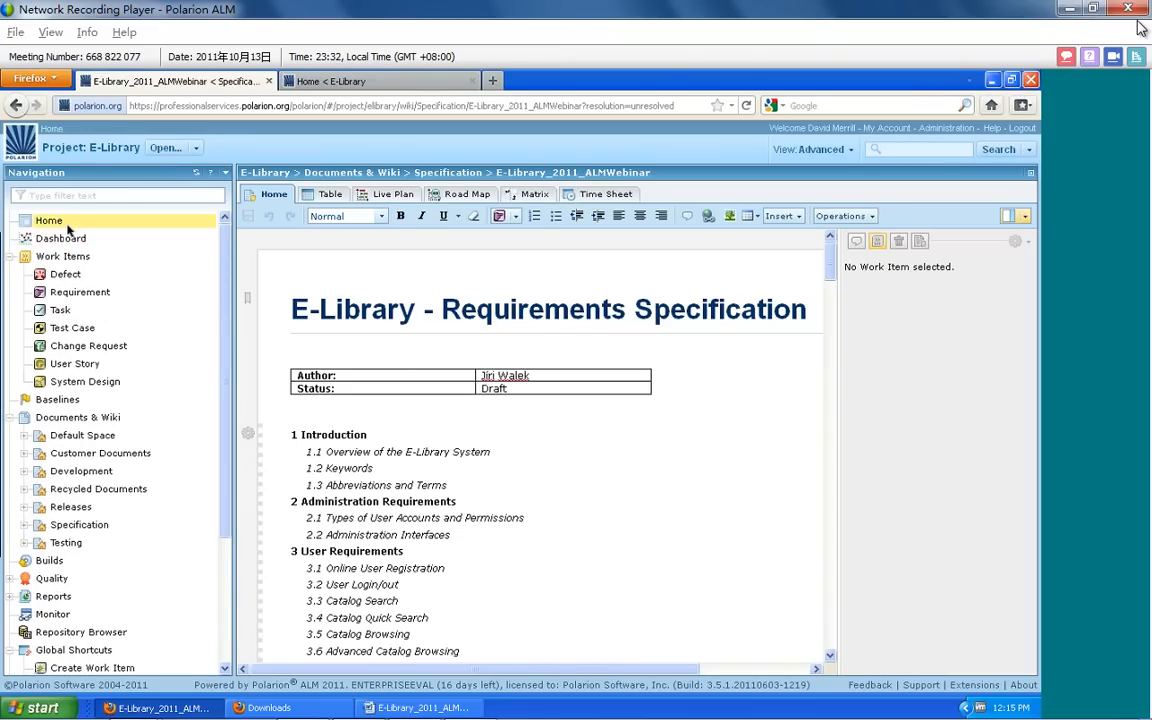
pyautogui.click(67, 228)
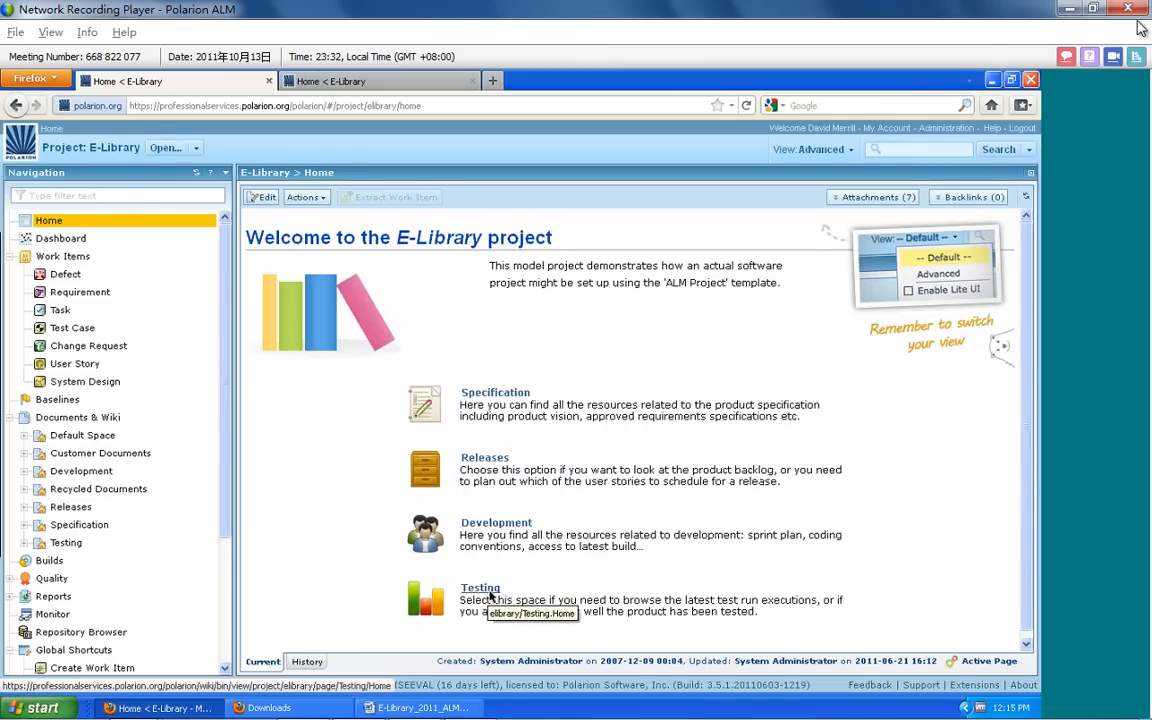
pyautogui.click(490, 595)
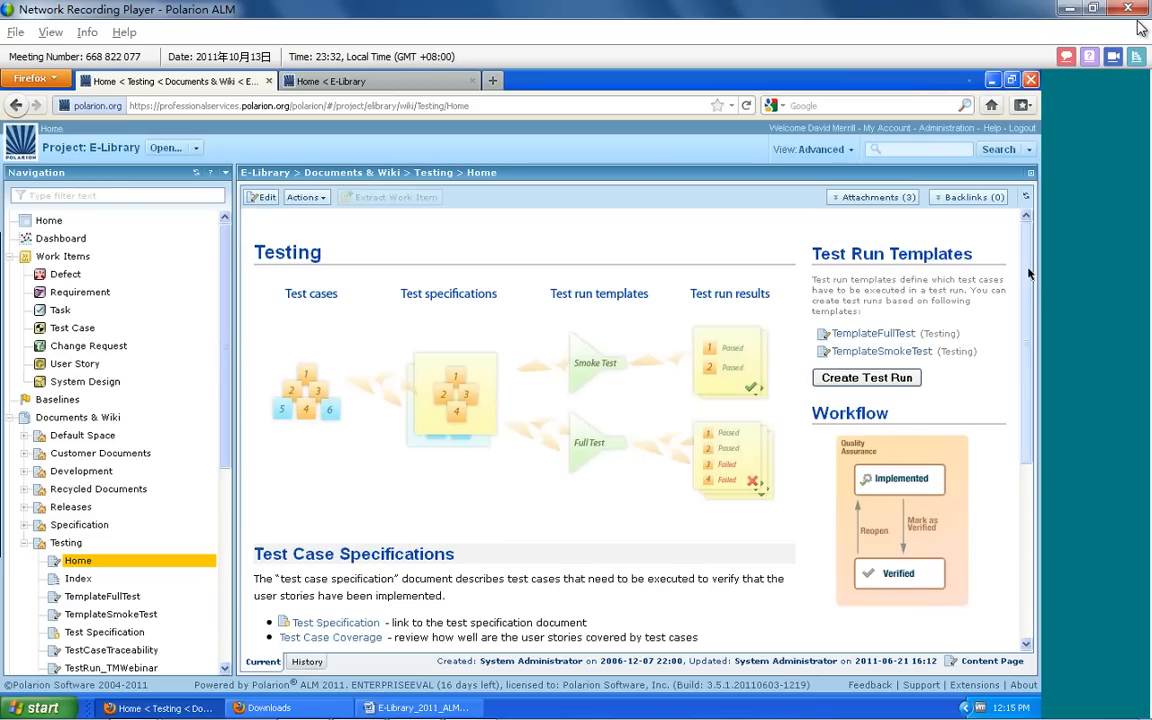
pyautogui.moveTo(1025, 278); pyautogui.dragTo(1029, 465)
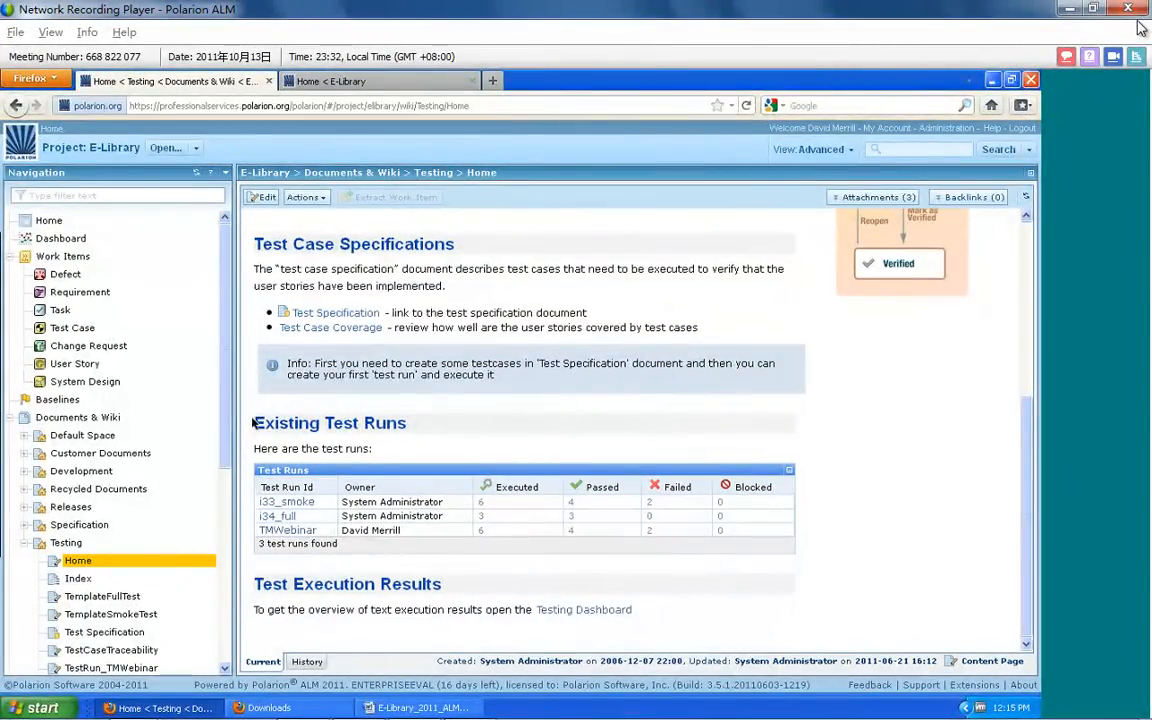
pyautogui.click(274, 533)
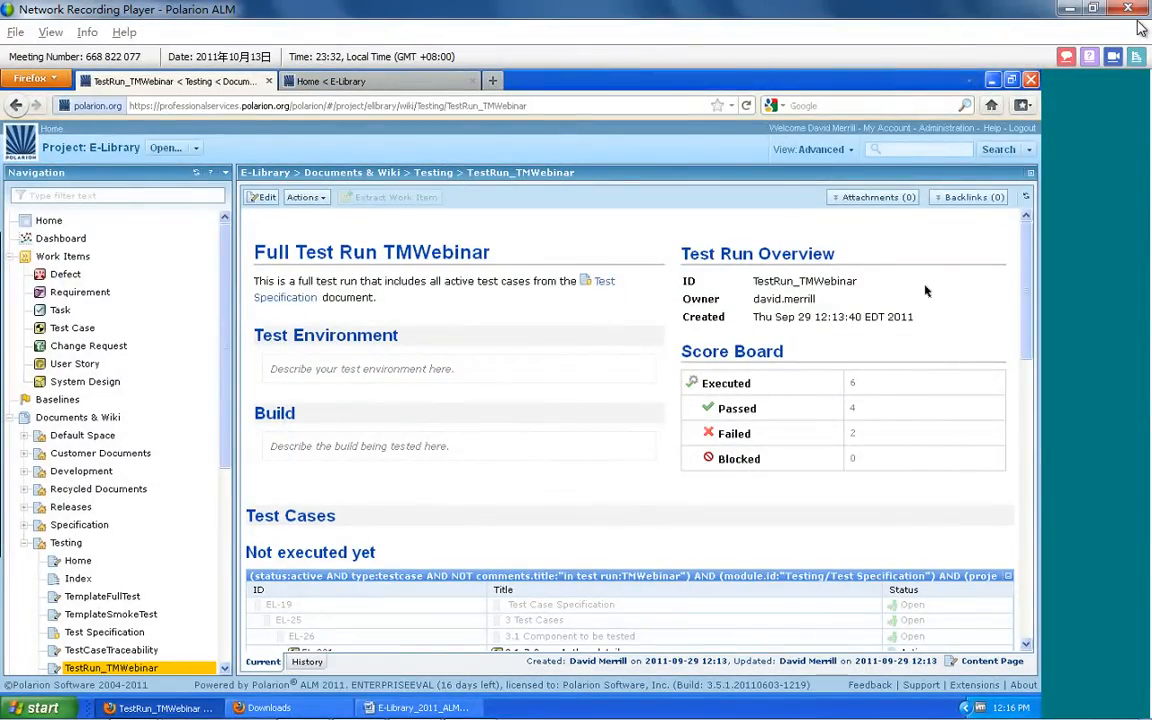
# Examine the unexecuted test cases, failed test cases and found defects of the TMWebinar test run
pyautogui.moveTo(1024, 256); pyautogui.dragTo(1024, 367)
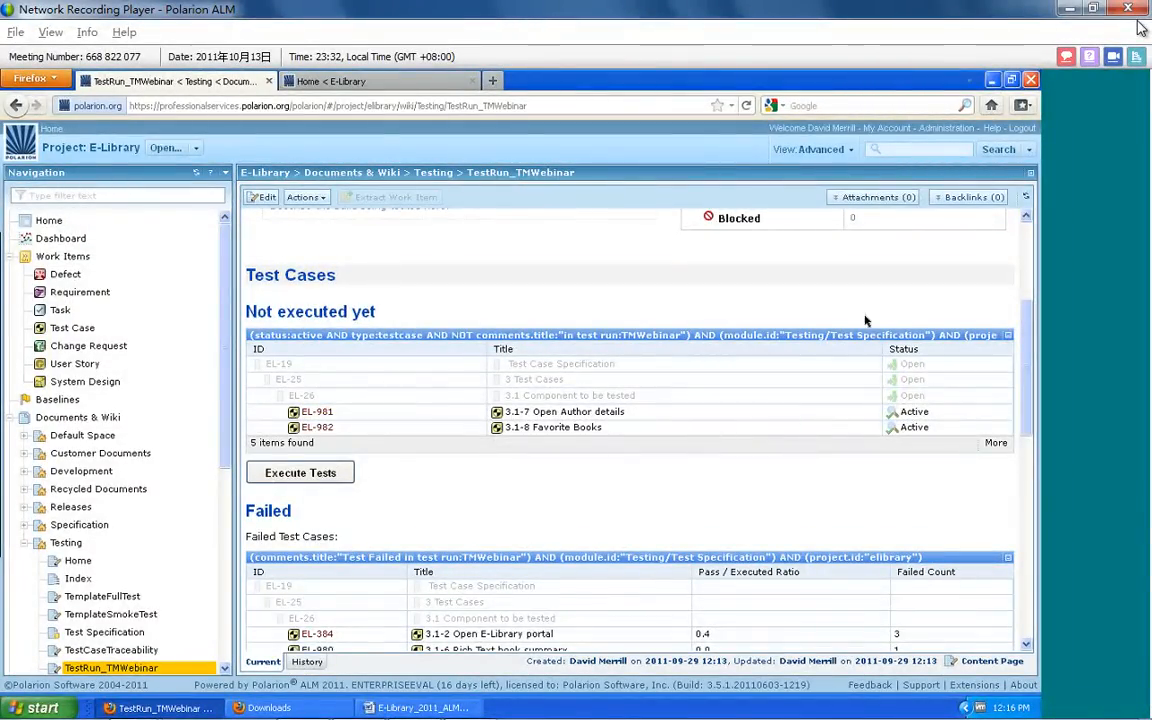
pyautogui.moveTo(1028, 340)
pyautogui.mouseDown()
pyautogui.moveTo(1035, 521)
pyautogui.moveTo(1035, 355)
pyautogui.mouseUp()
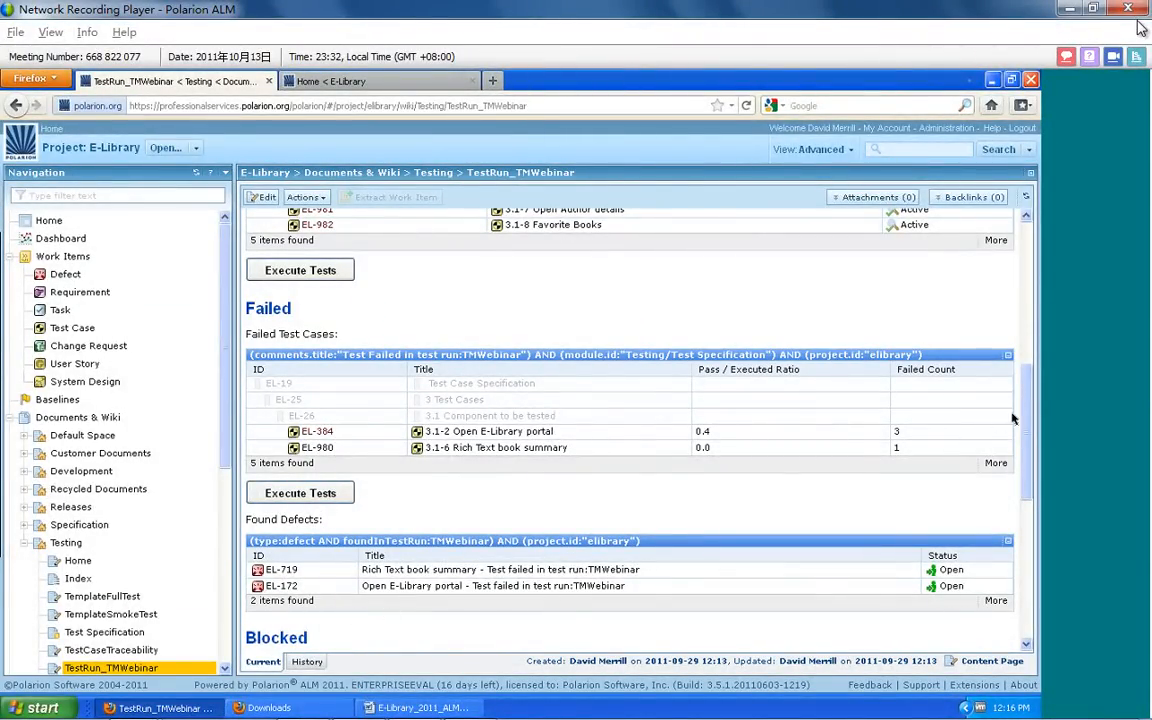
pyautogui.moveTo(1022, 419); pyautogui.dragTo(1013, 242)
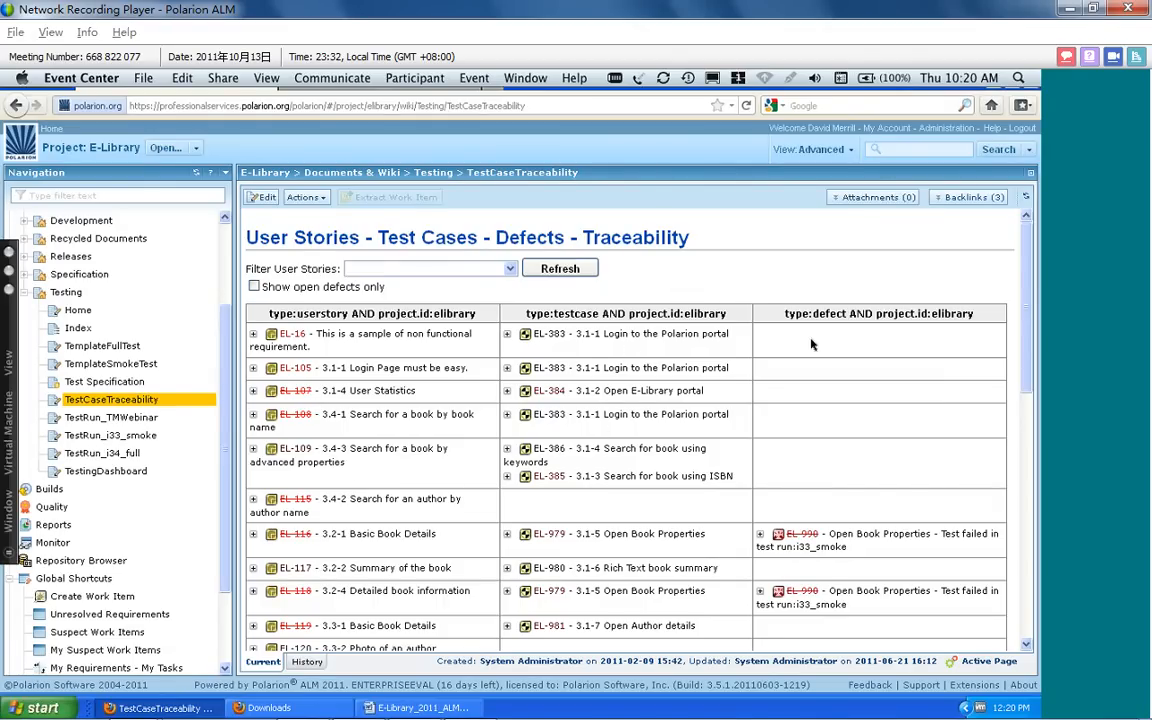
# Review the TestCaseTraceability page for user stories and their linked test cases and defects
pyautogui.moveTo(1029, 268); pyautogui.dragTo(1039, 501)
pyautogui.scroll(15, 1007, 337)
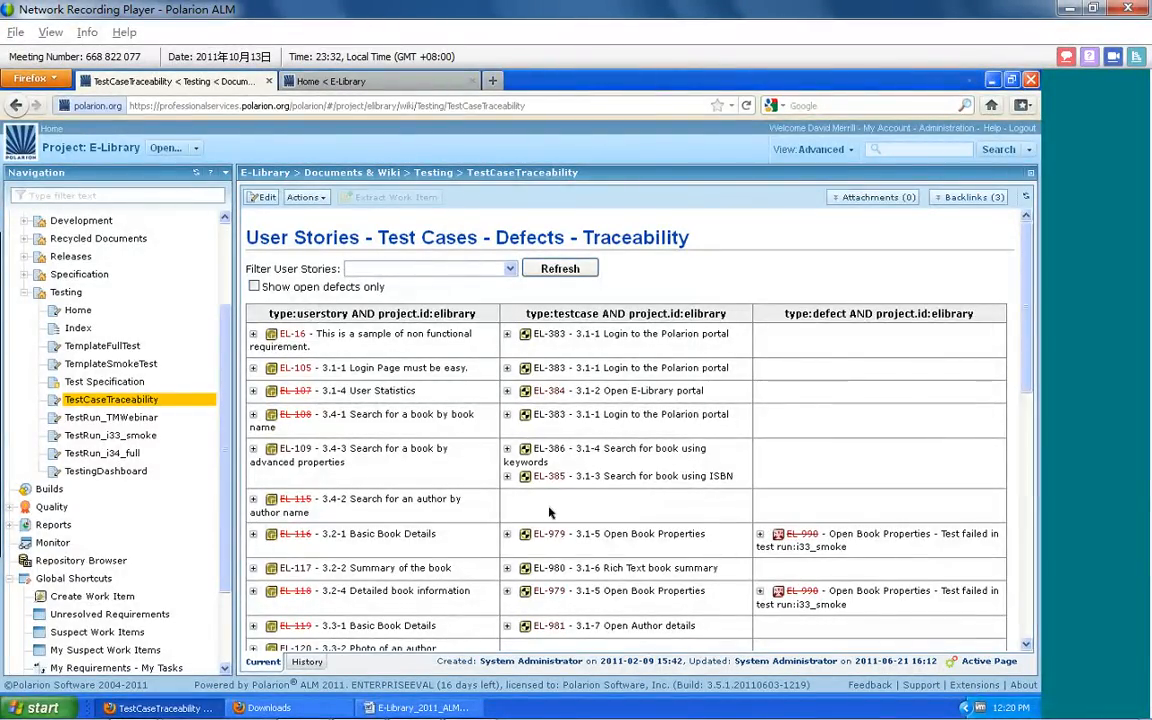
pyautogui.scroll(-2, 548, 512)
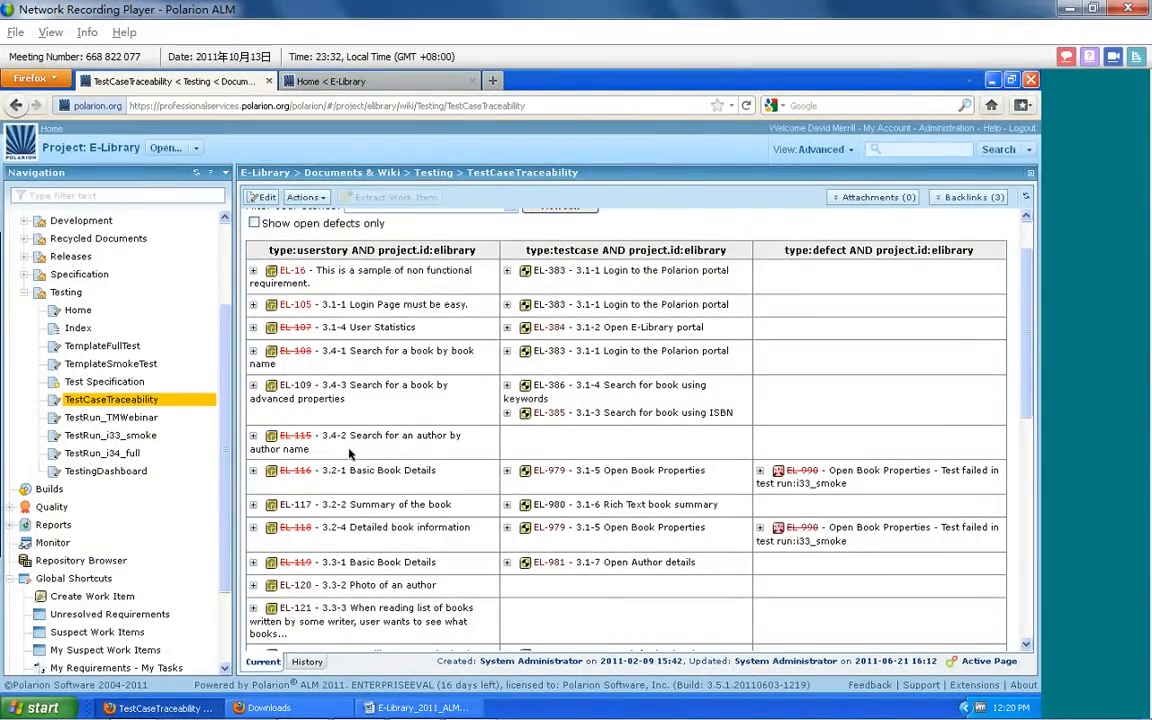
# Open user story EL-115 from the traceability table and start a linked test case titled "Verify EL-115"
pyautogui.click(296, 436)
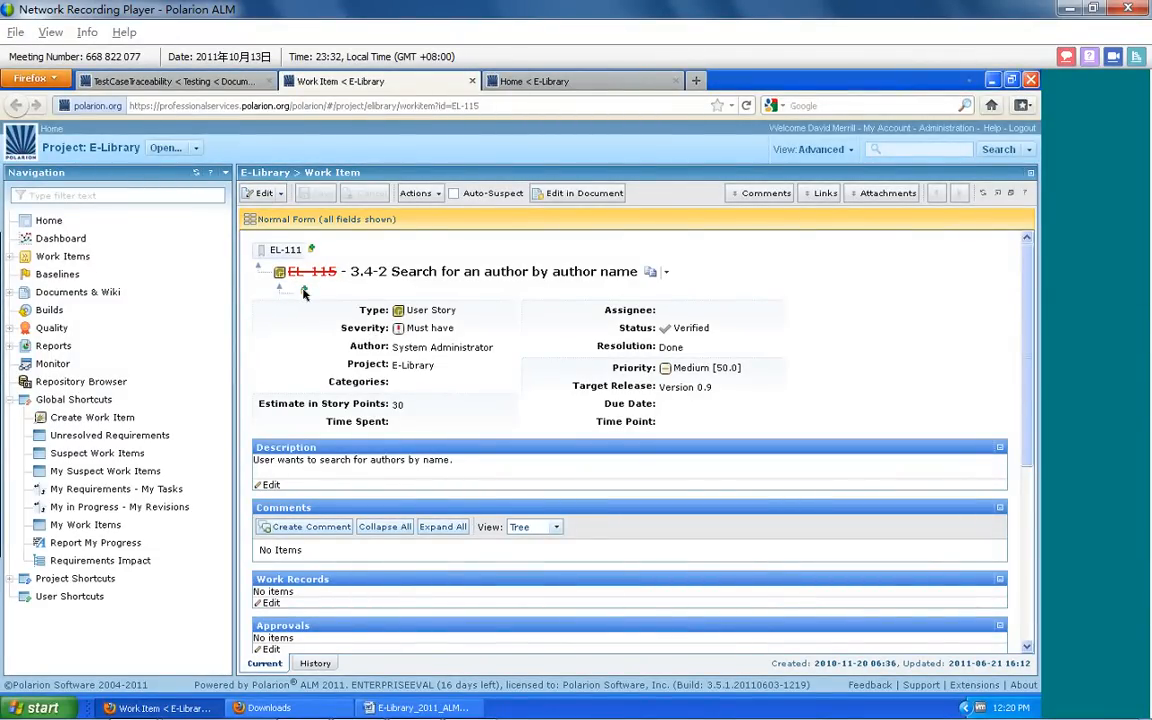
pyautogui.click(304, 292)
pyautogui.click(376, 314)
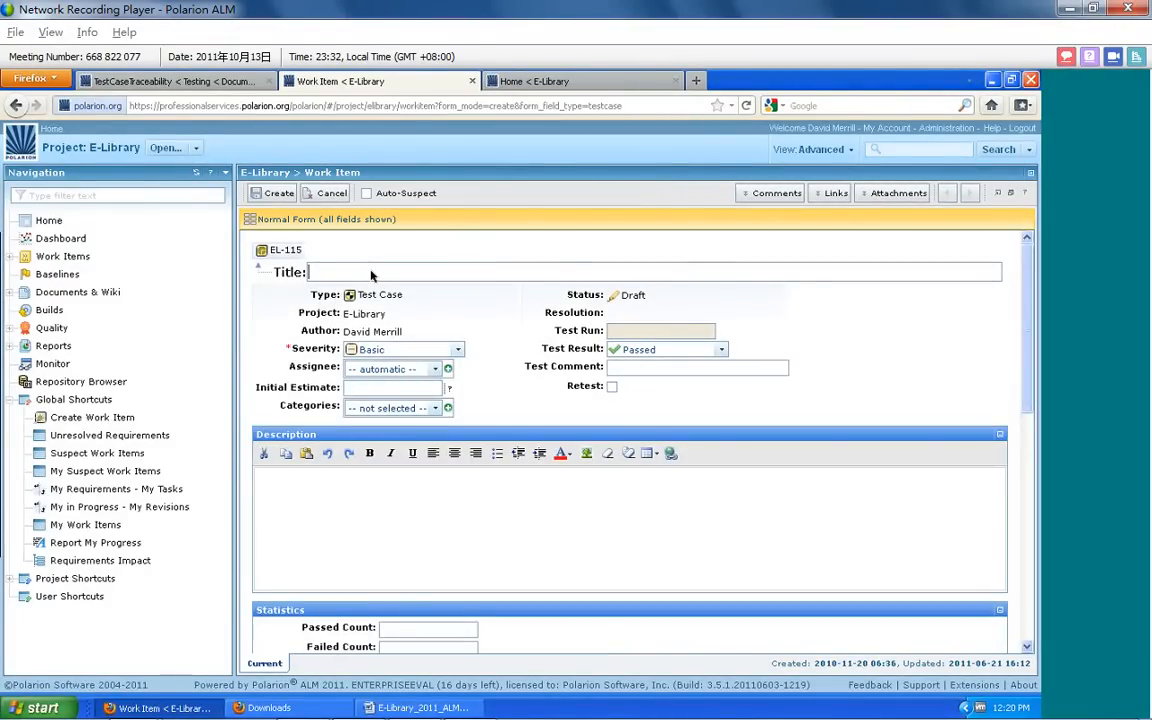
pyautogui.write('Verify EL-115')
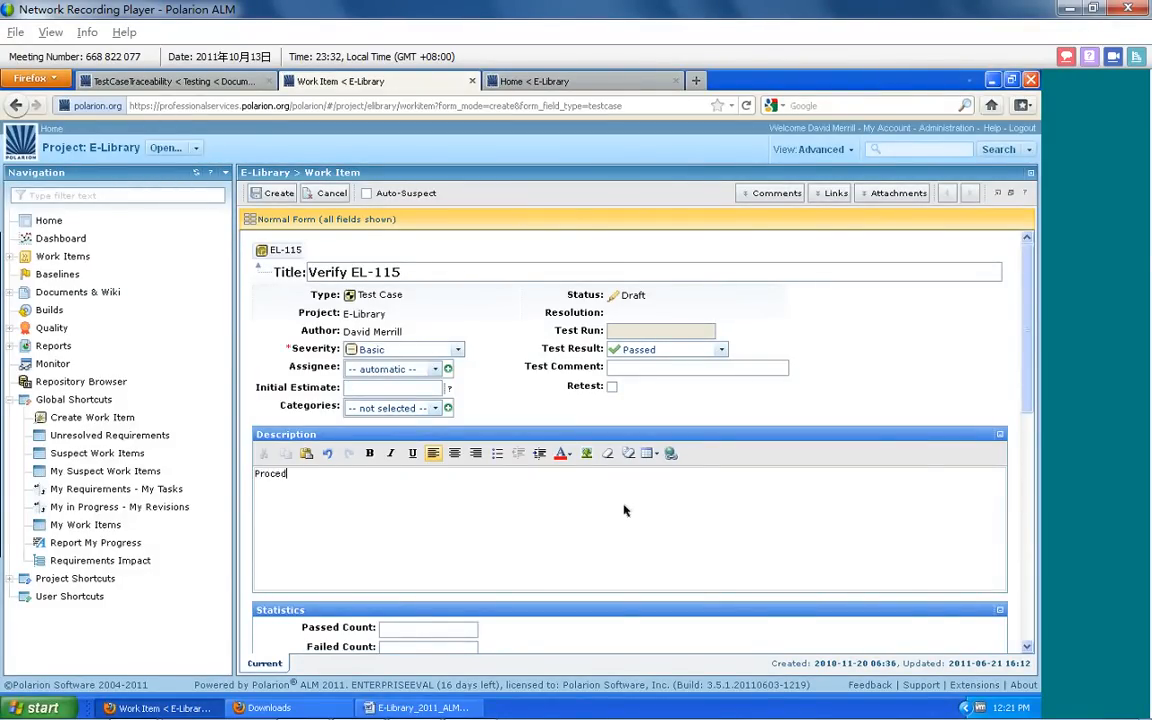
# Enter "Procedures" in the test case description and insert a table with 3 columns and 3 rows below it
pyautogui.press('Return')
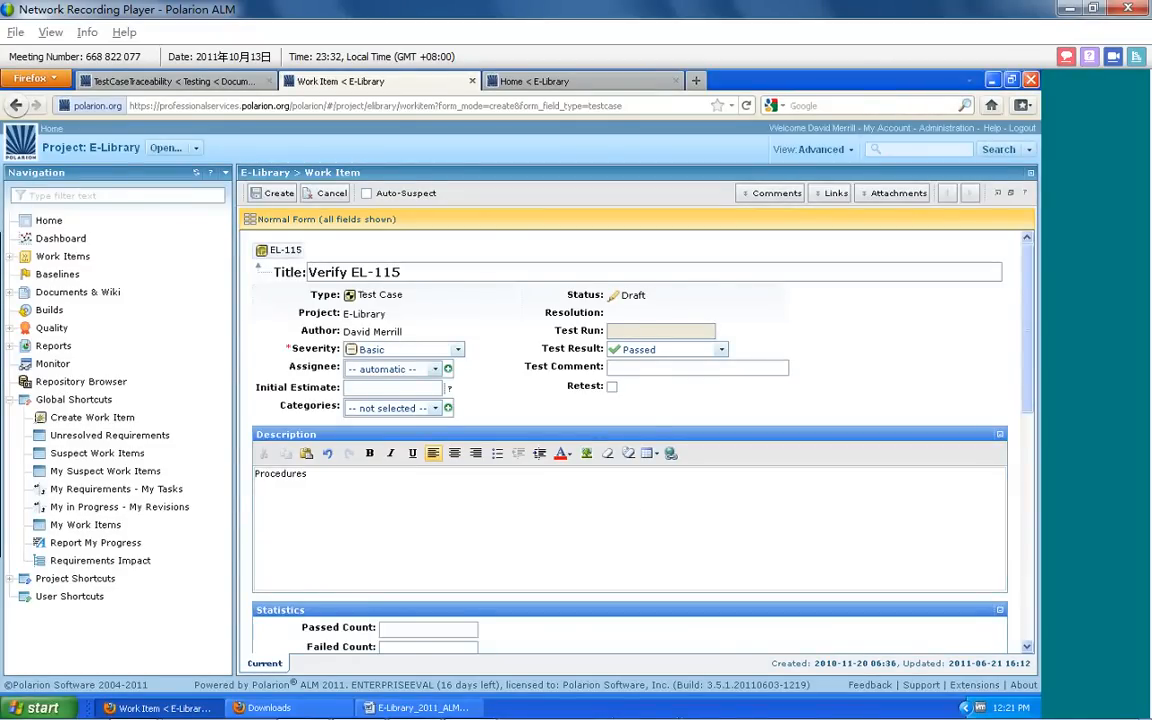
pyautogui.click(655, 454)
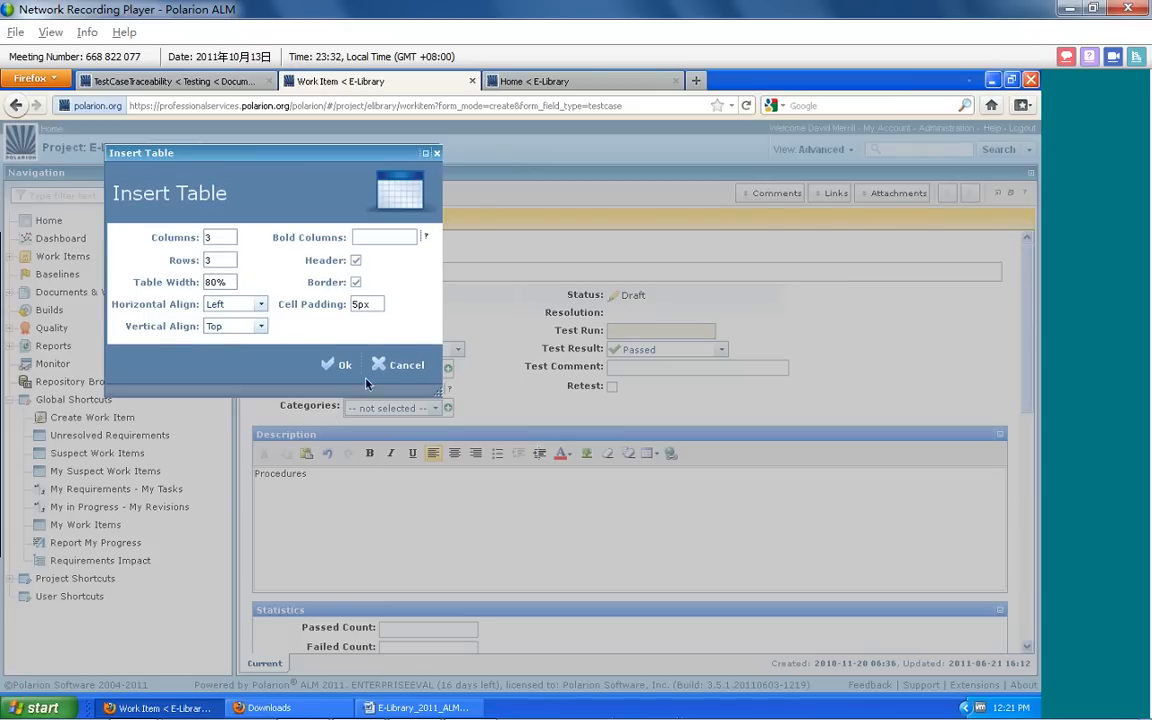
pyautogui.click(340, 366)
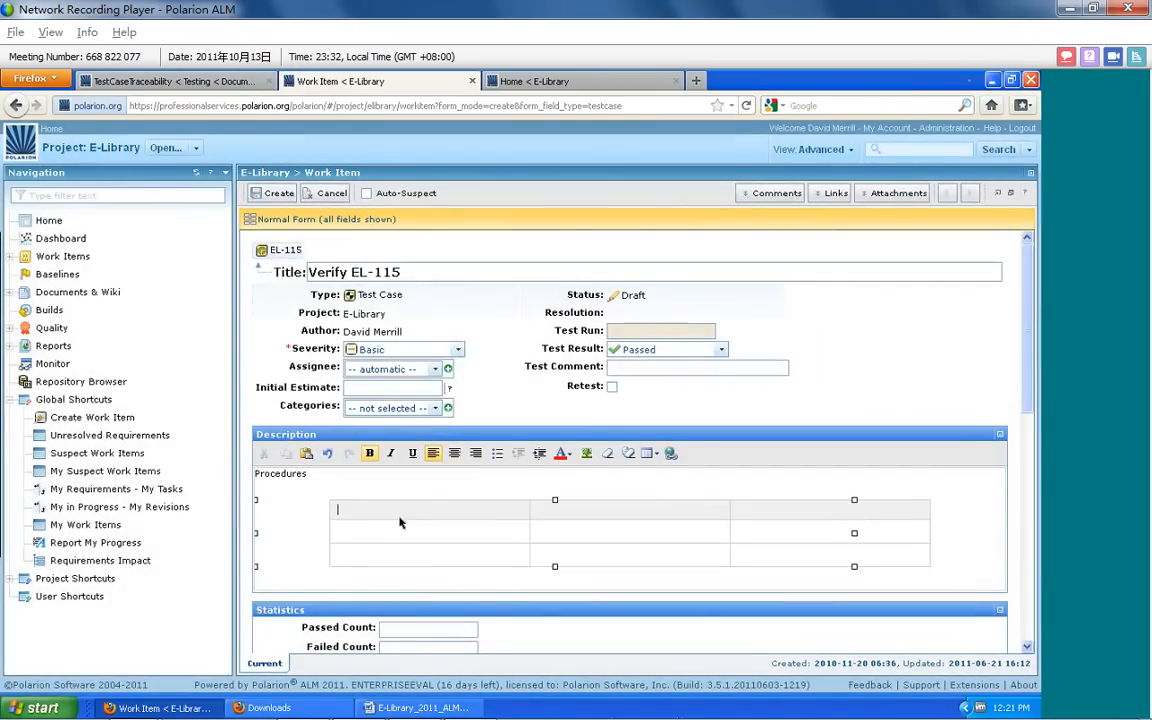
# Label the table's first two header cells "Procedures" and "Expected Results", and create the test case
pyautogui.write('Procedures')
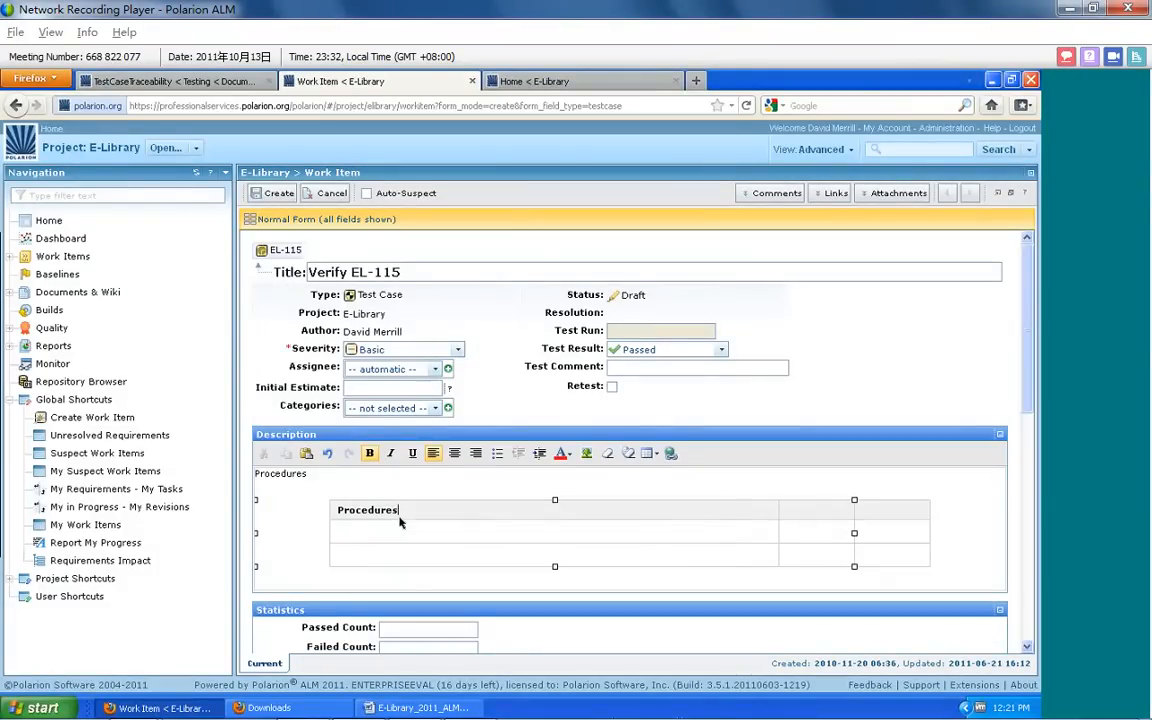
pyautogui.click(848, 511)
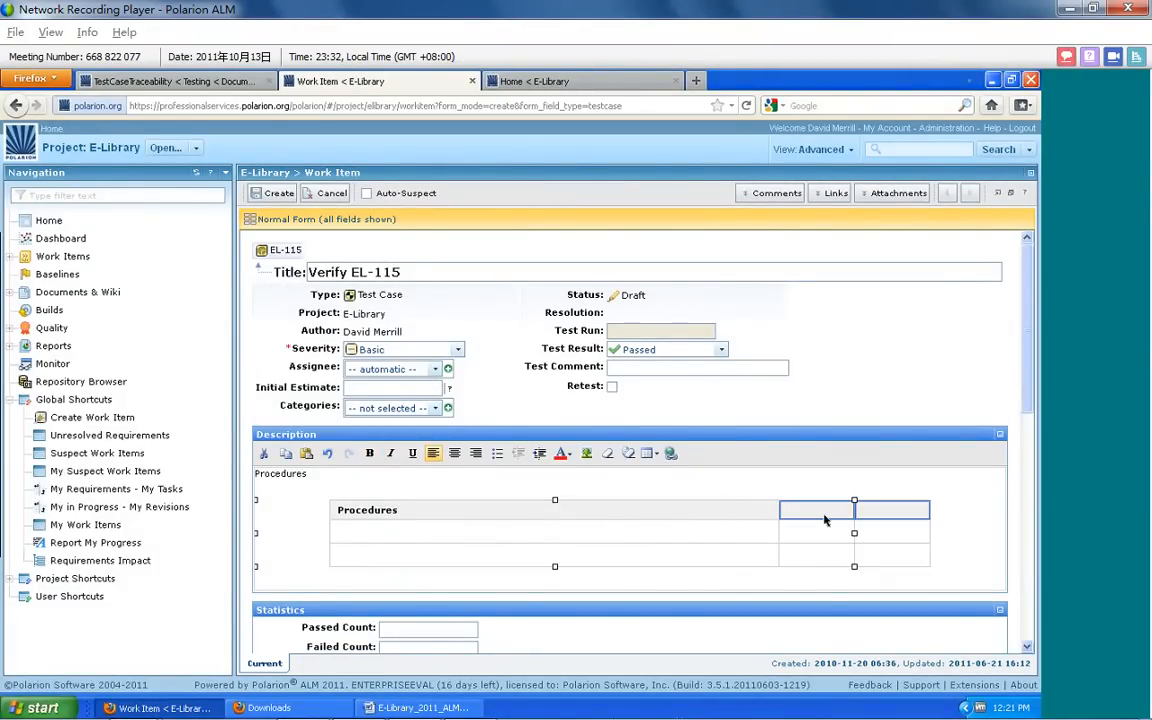
pyautogui.write('Expected ')
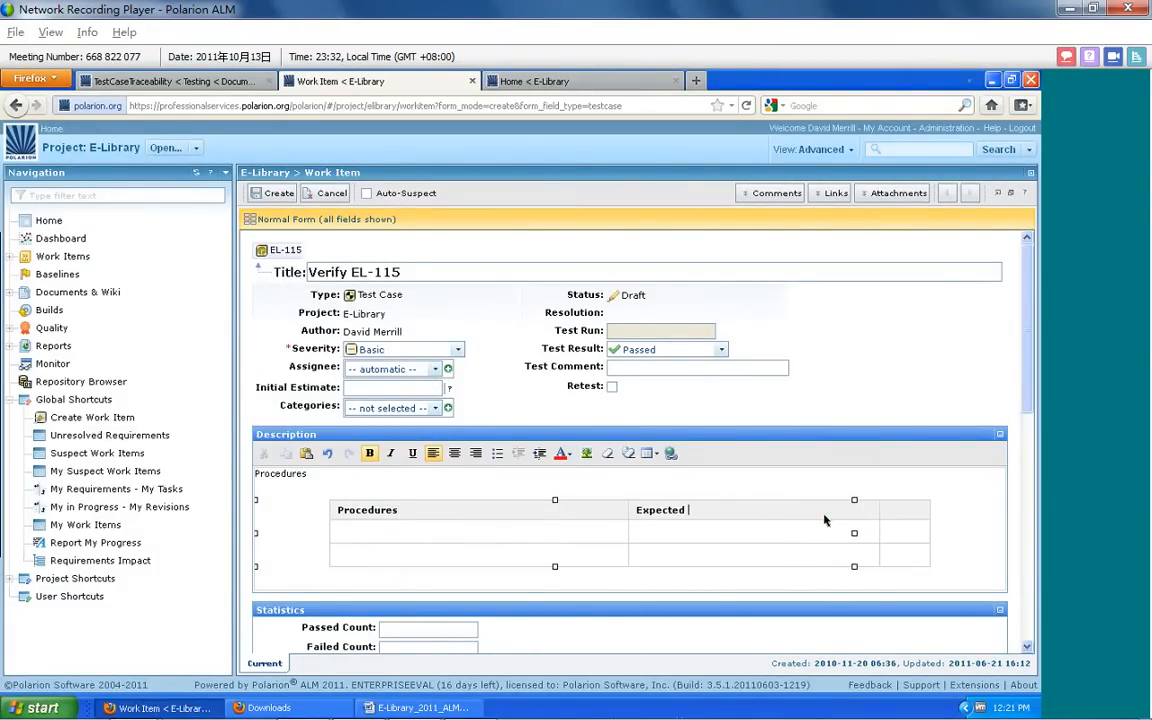
pyautogui.write('Results')
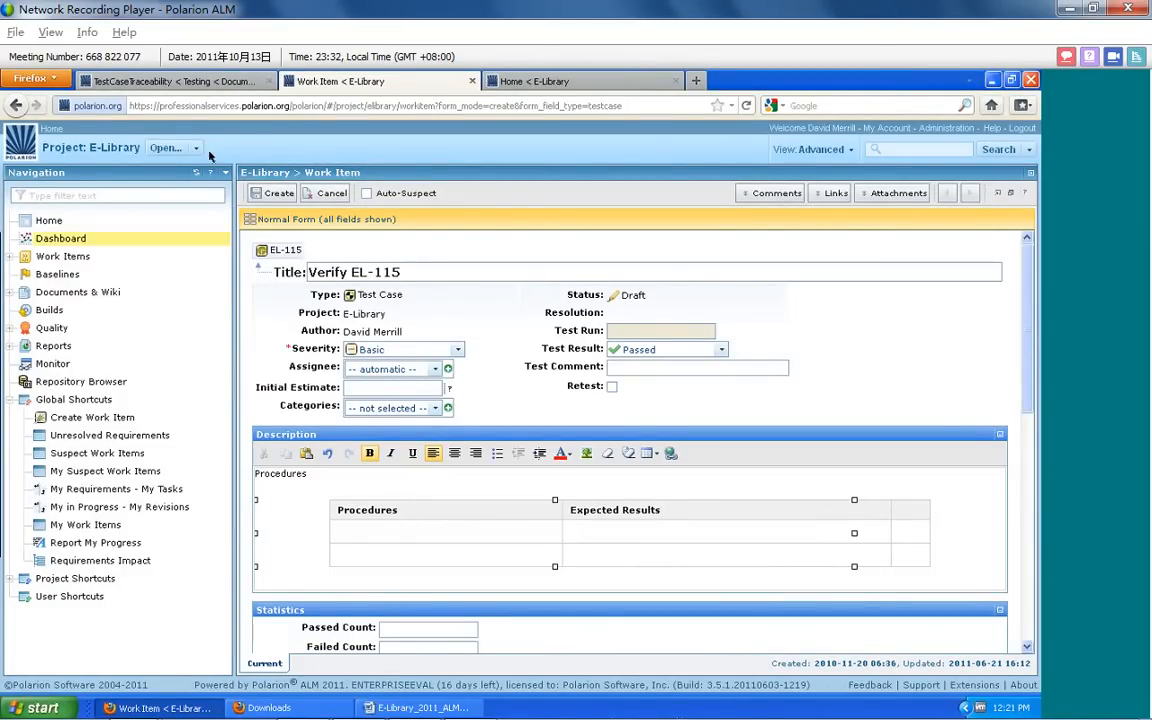
pyautogui.click(261, 192)
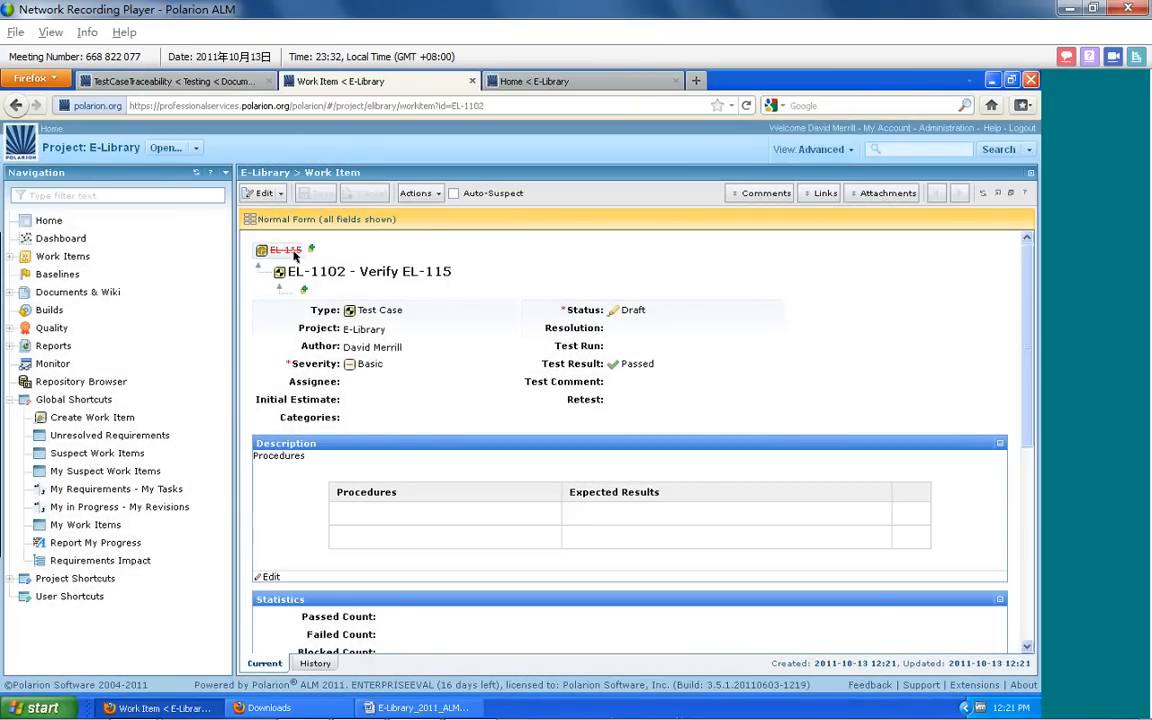
# Open the parent user story EL-115, and list the project's defects with an enlarged details area
pyautogui.click(287, 250)
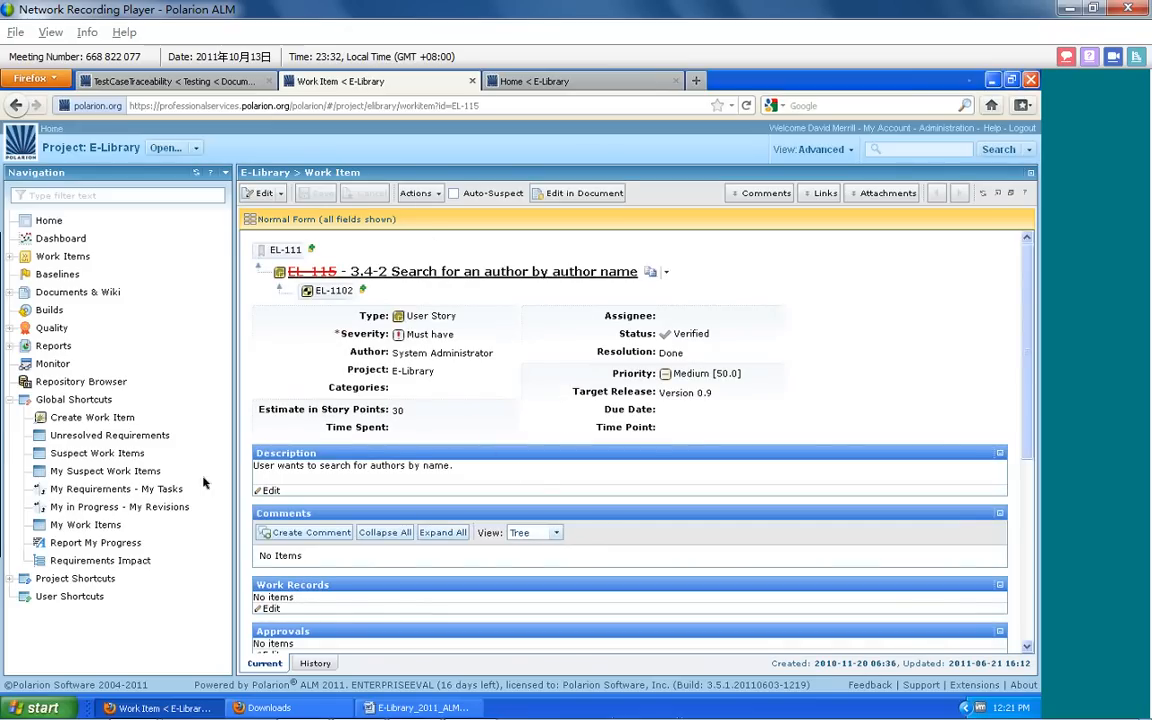
pyautogui.click(10, 403)
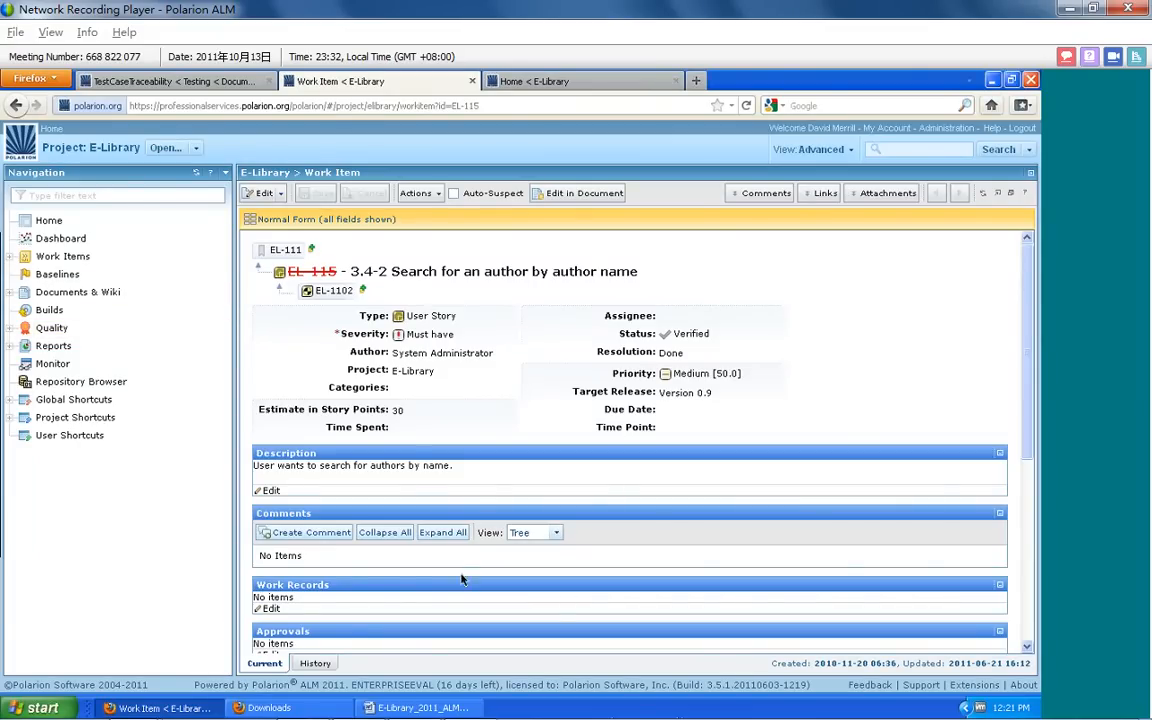
pyautogui.click(9, 257)
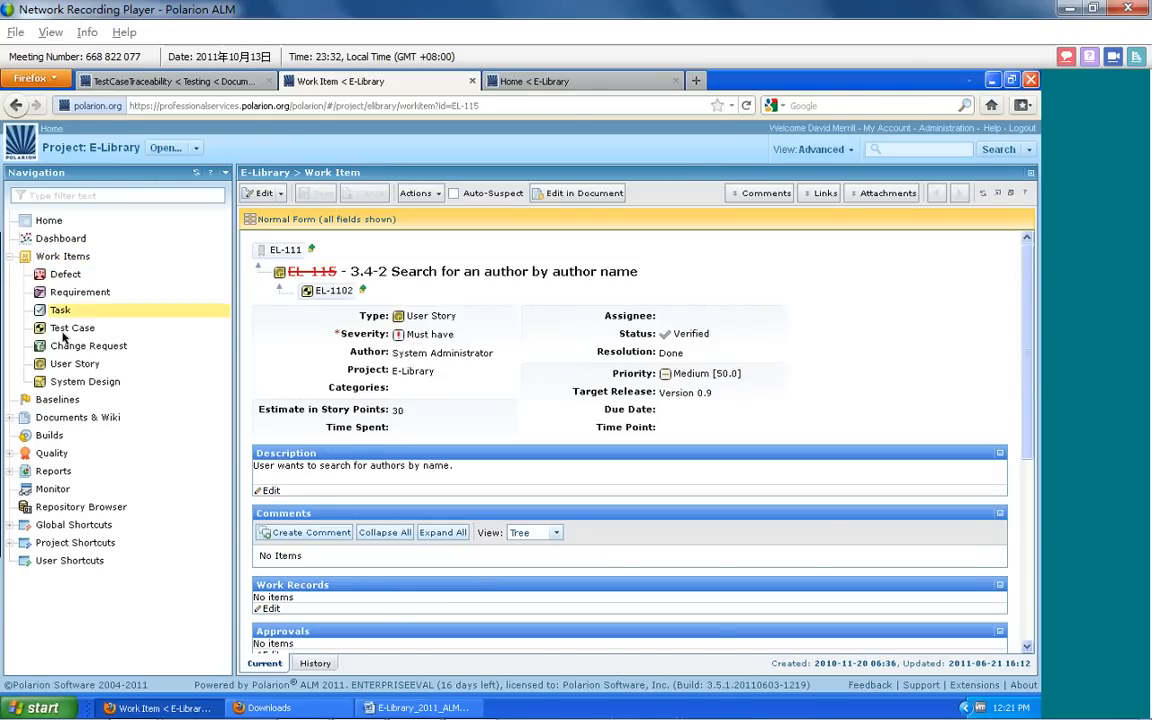
pyautogui.click(67, 277)
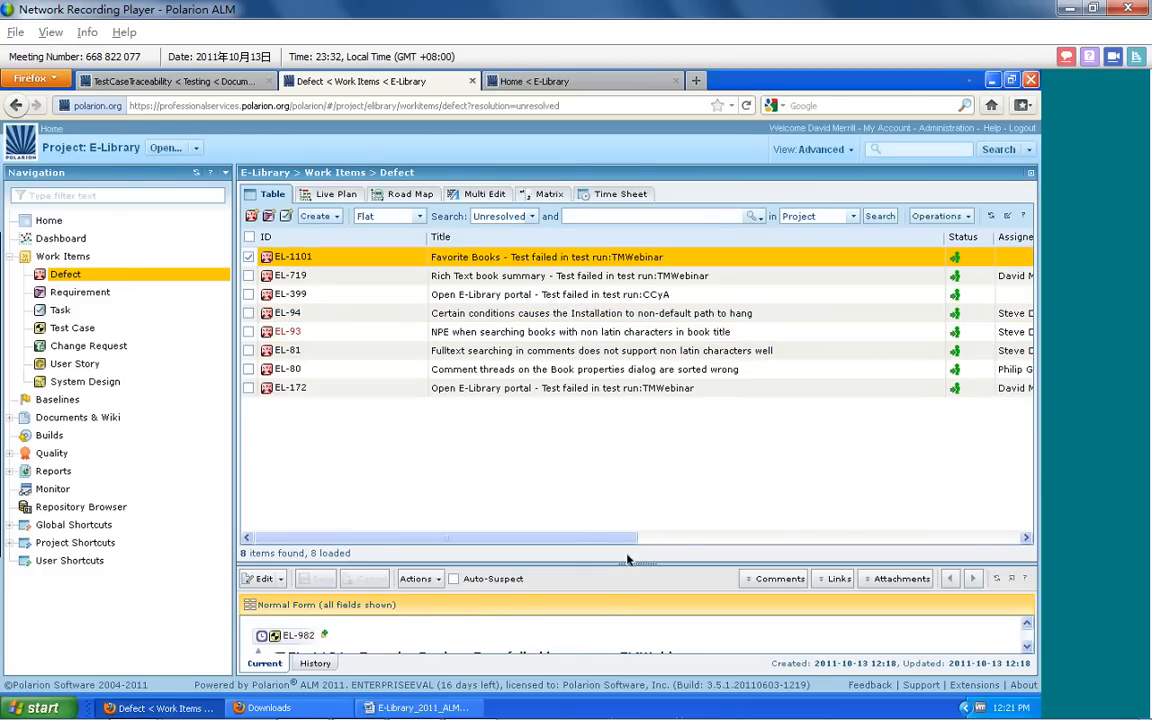
pyautogui.moveTo(610, 568); pyautogui.dragTo(604, 517)
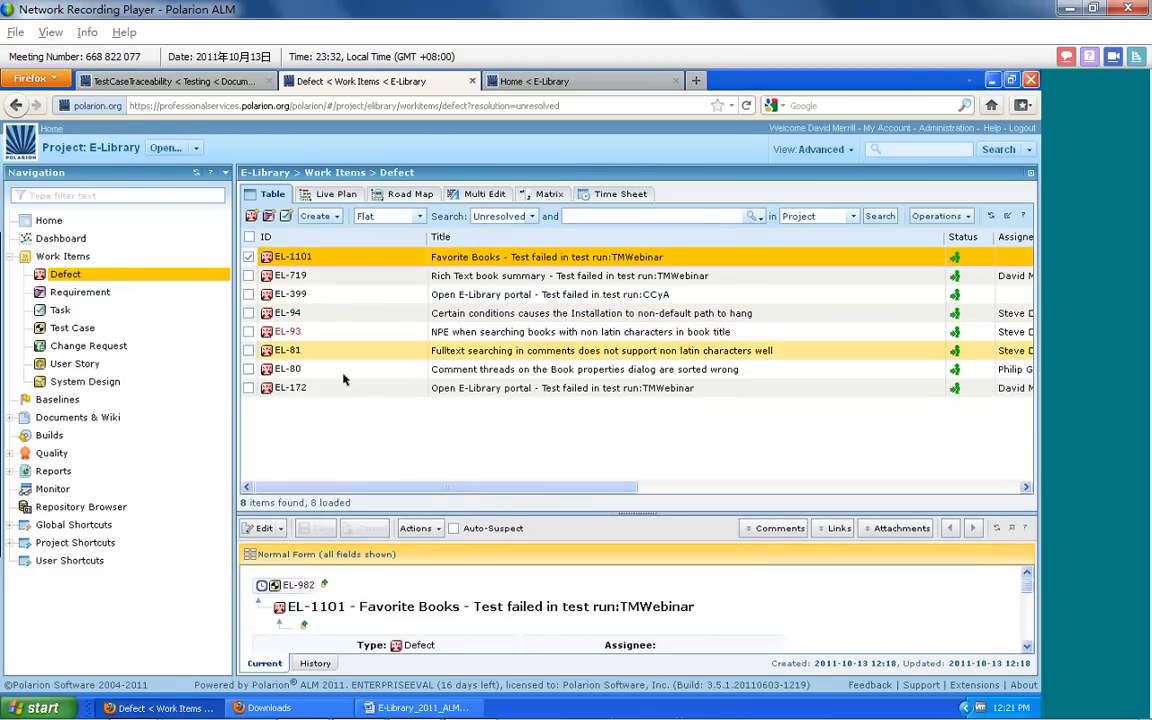
# Return to the project home, search the project for "TMWebinar" and look through the results
pyautogui.click(50, 221)
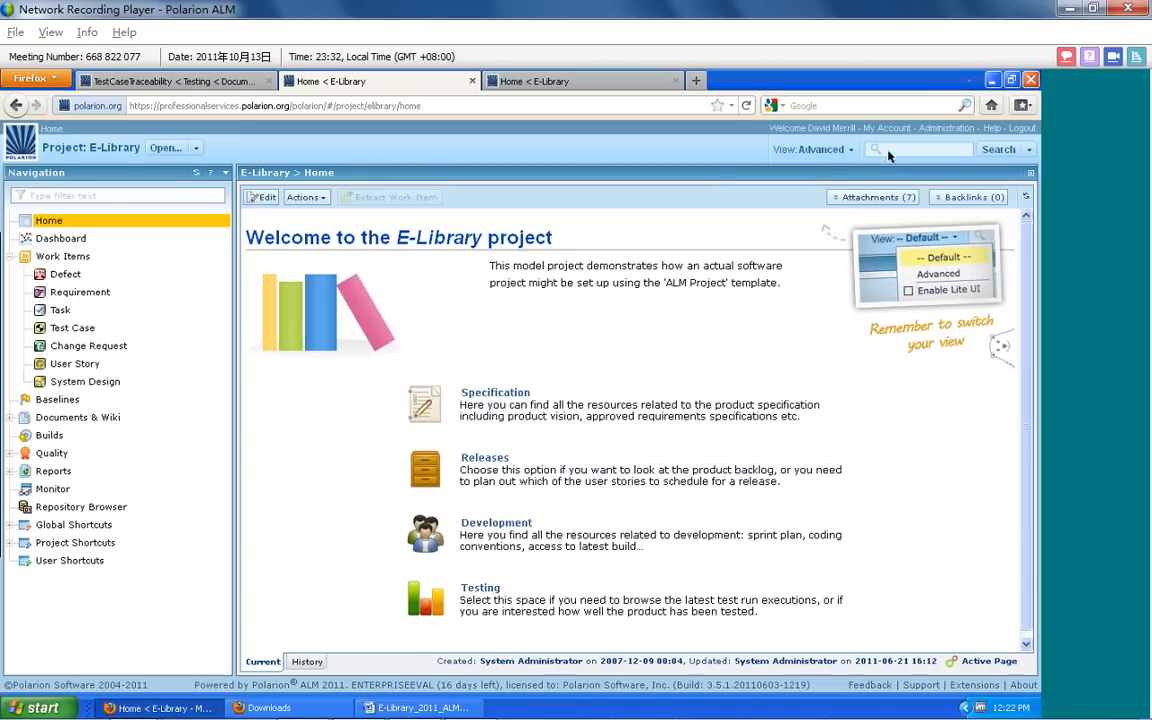
pyautogui.click(892, 153)
pyautogui.write('TMWe')
pyautogui.click(998, 150)
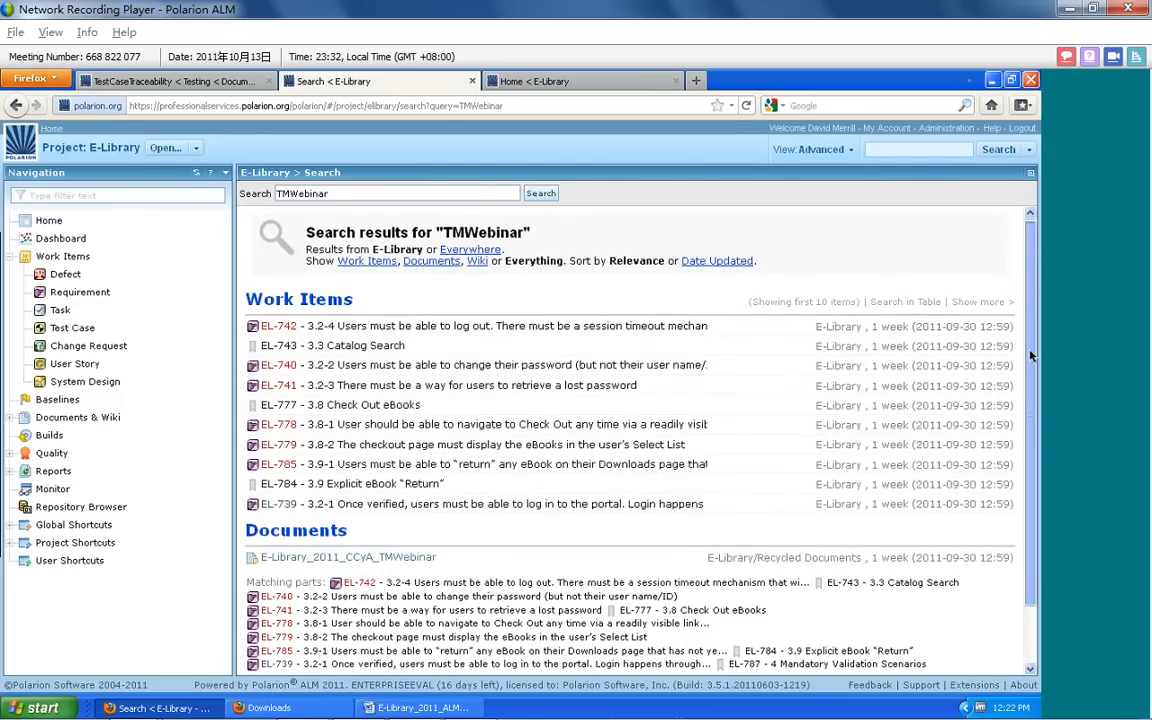
pyautogui.scroll(-2, 957, 300)
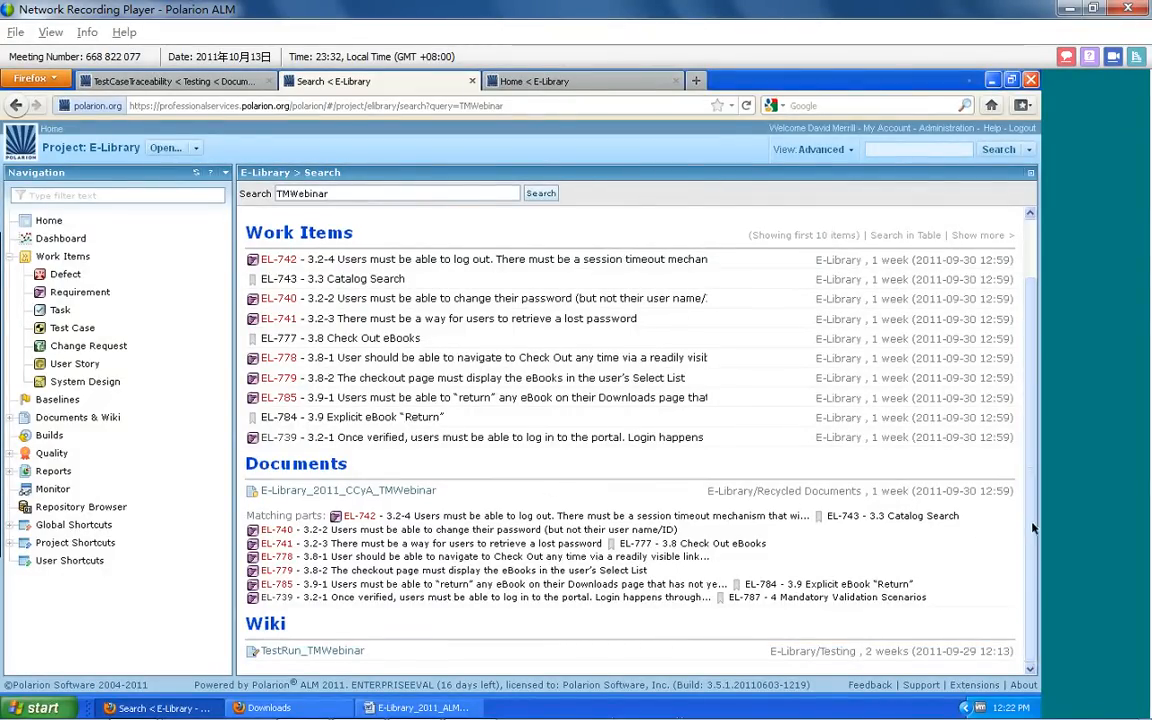
pyautogui.scroll(2, 742, 364)
# Show defect EL-172 from the project's defect list in an enlarged details area
pyautogui.click(66, 274)
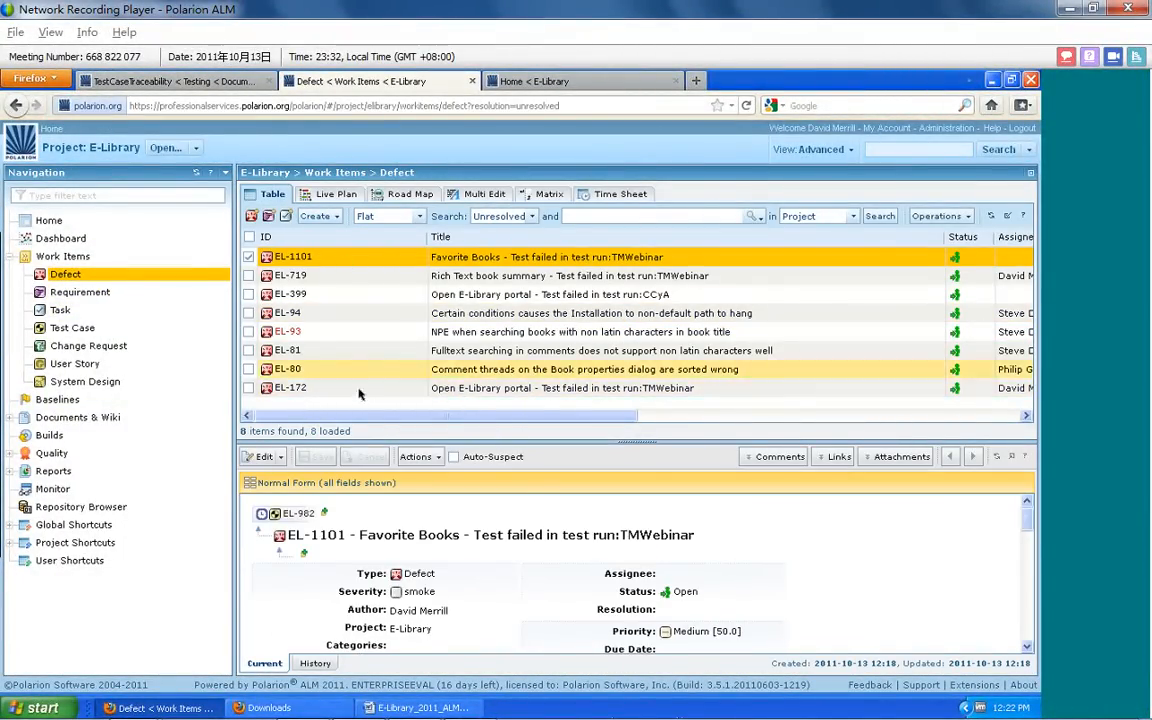
pyautogui.click(491, 392)
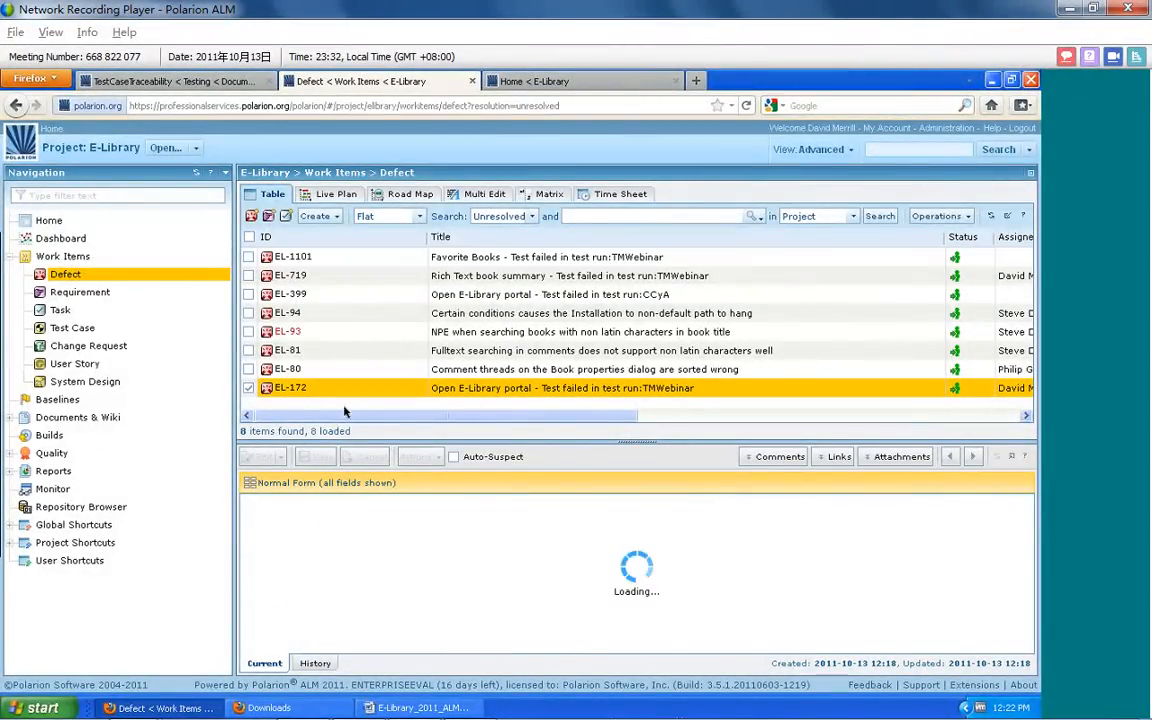
pyautogui.moveTo(368, 444); pyautogui.dragTo(366, 295)
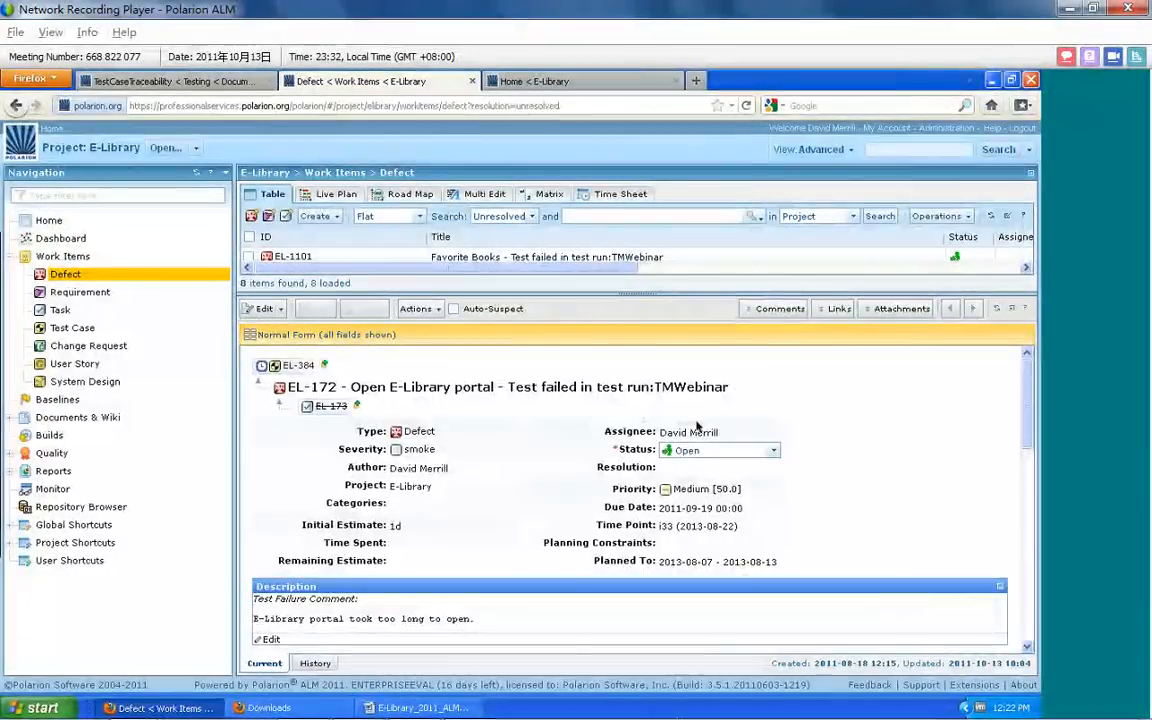
# Perform the Start Progress action on defect EL-172 and save it
pyautogui.click(699, 459)
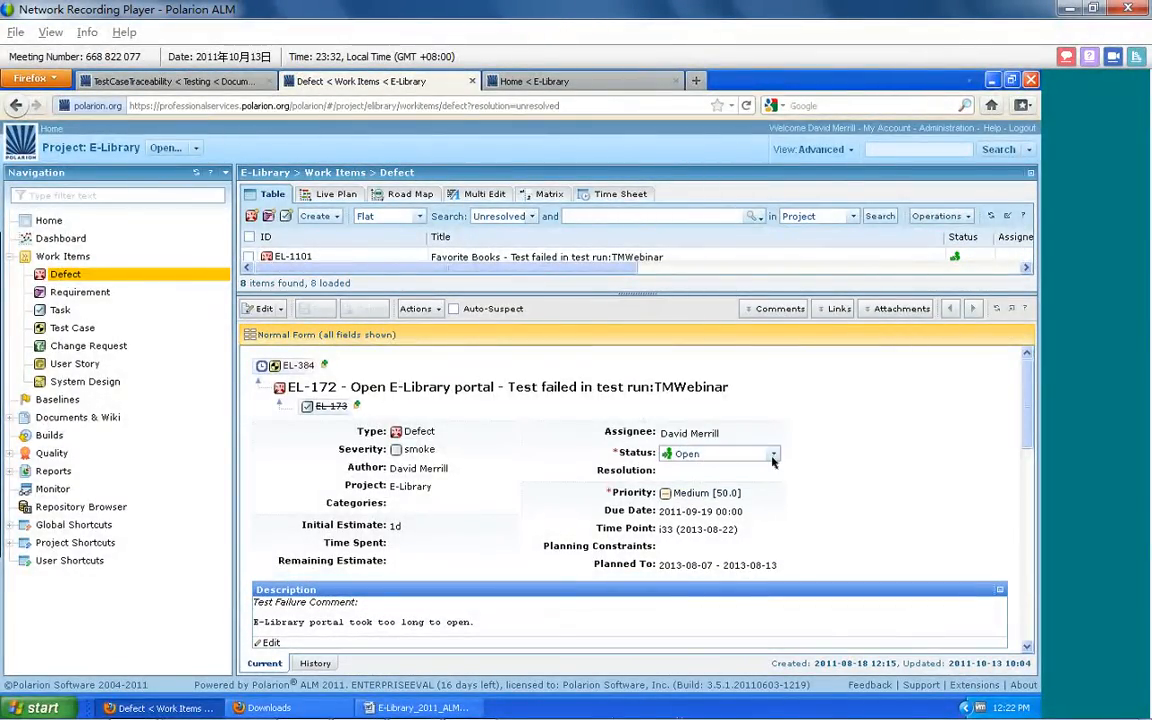
pyautogui.click(774, 458)
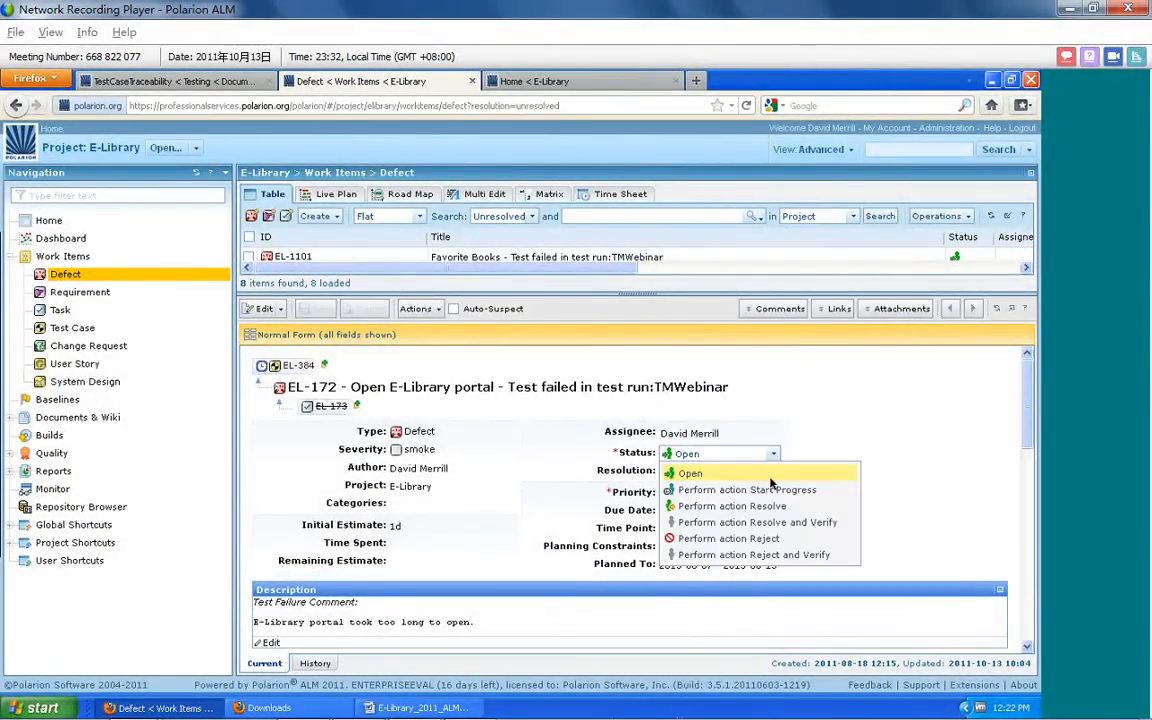
pyautogui.click(765, 490)
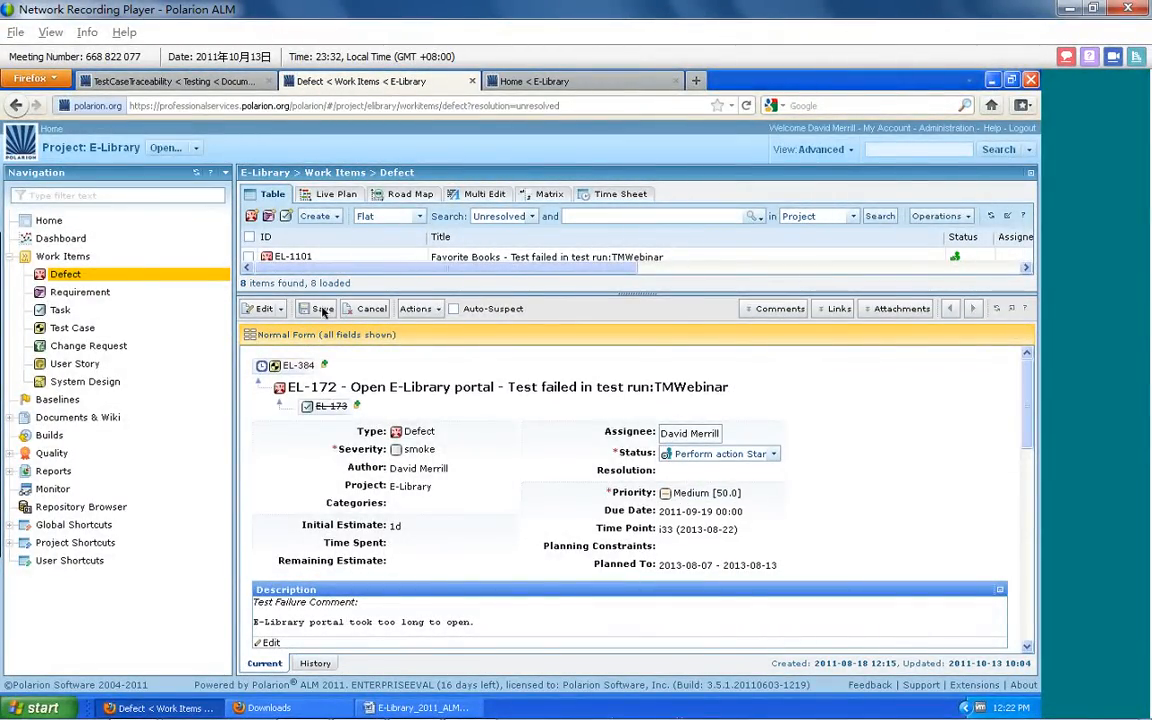
pyautogui.click(322, 311)
pyautogui.click(514, 357)
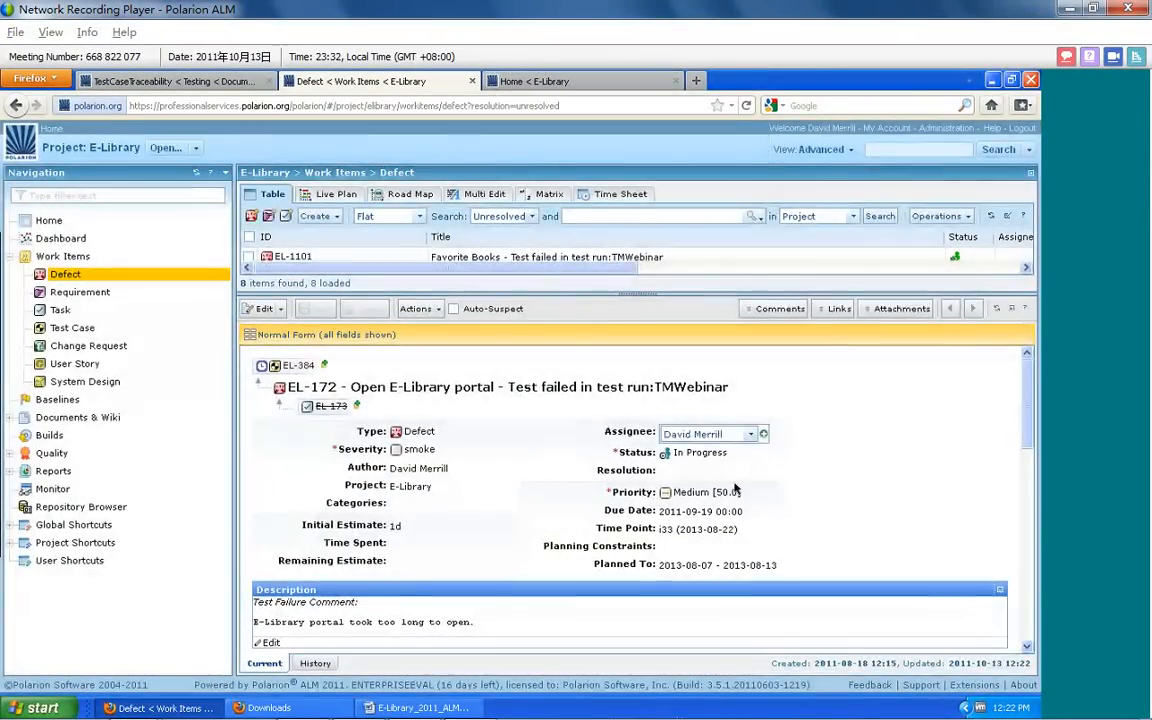
# Add a comment titled "Now I am finally getting this done" to defect EL-172 and save it
pyautogui.moveTo(1030, 399); pyautogui.dragTo(1028, 505)
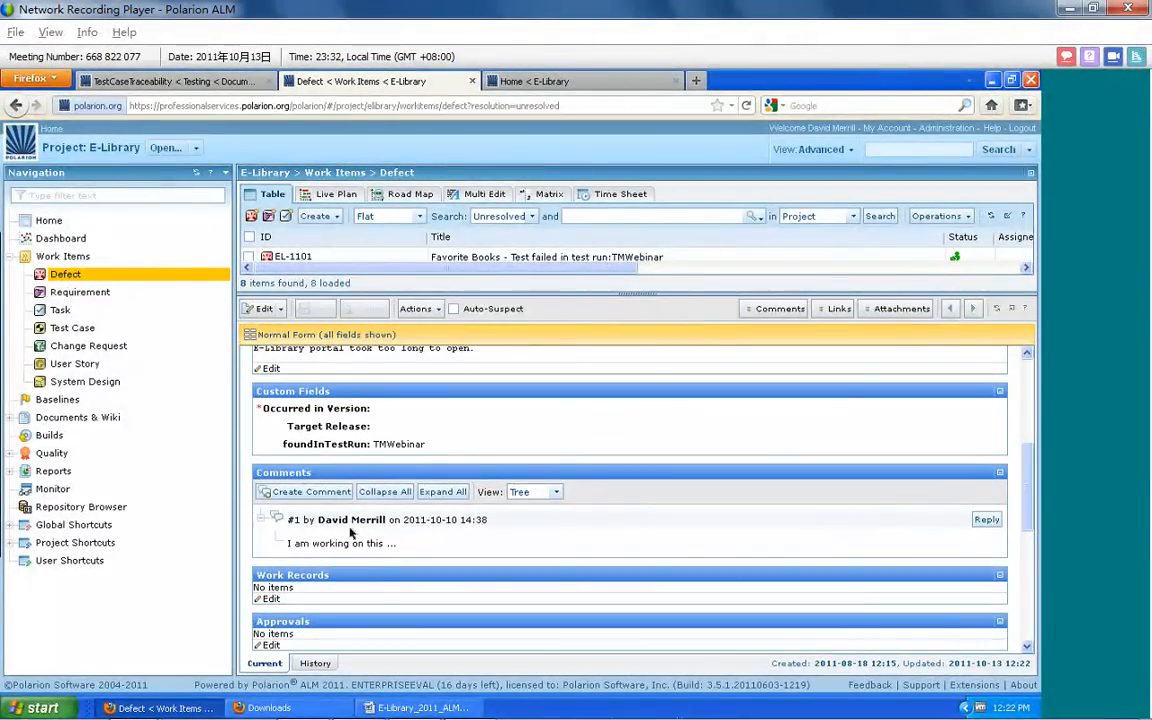
pyautogui.click(314, 492)
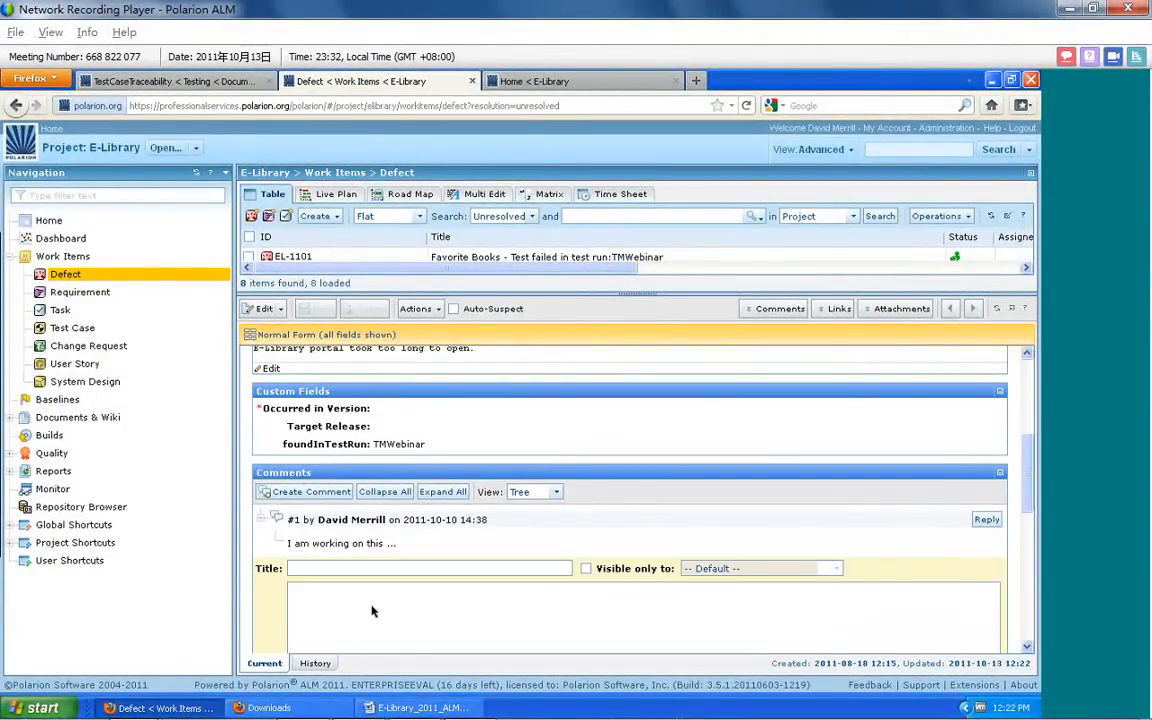
pyautogui.write('Now')
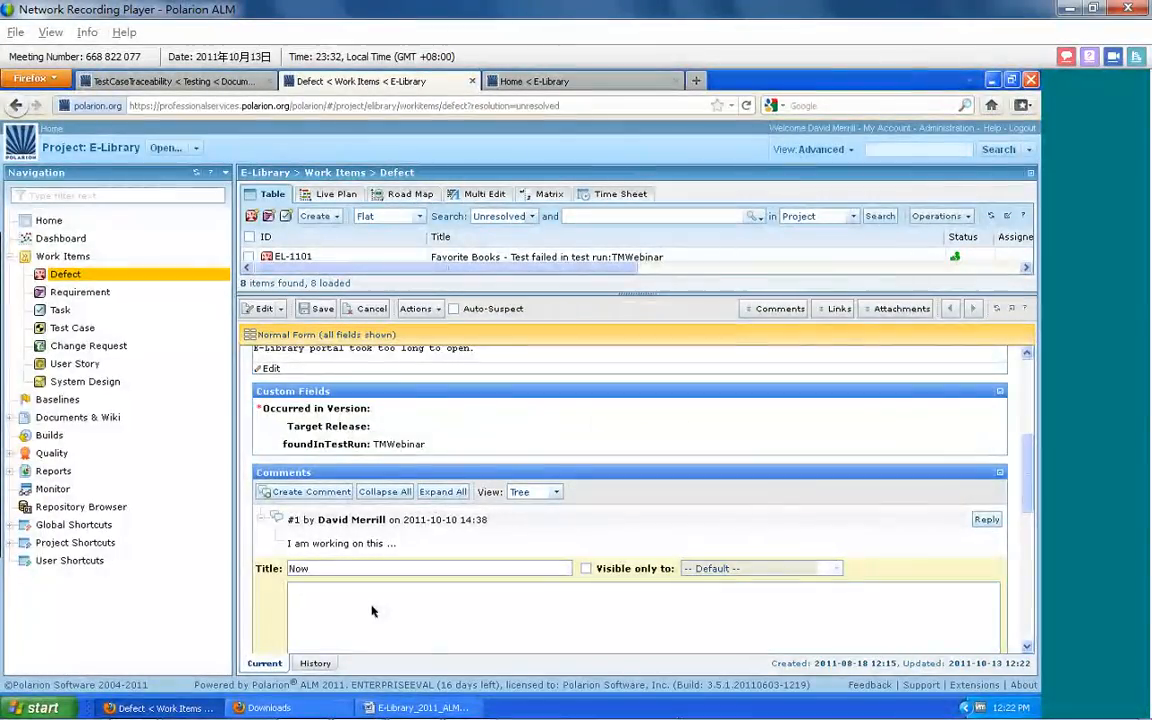
pyautogui.write(' I am finally getting this done')
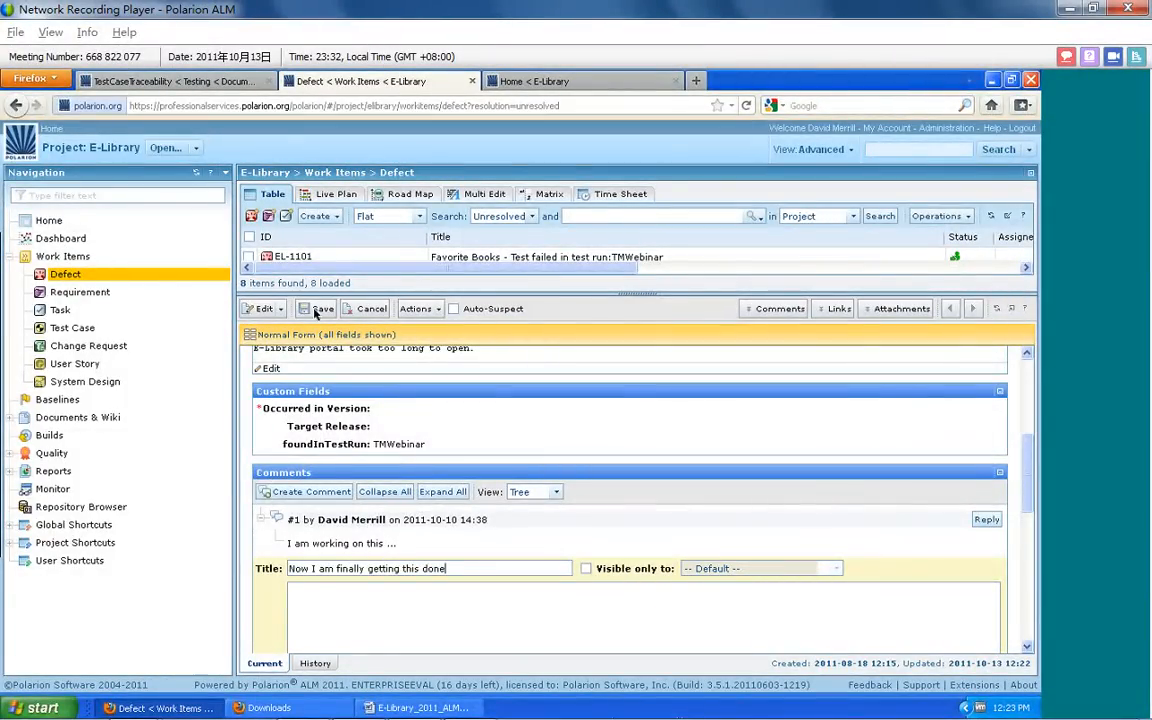
pyautogui.click(318, 308)
pyautogui.click(495, 358)
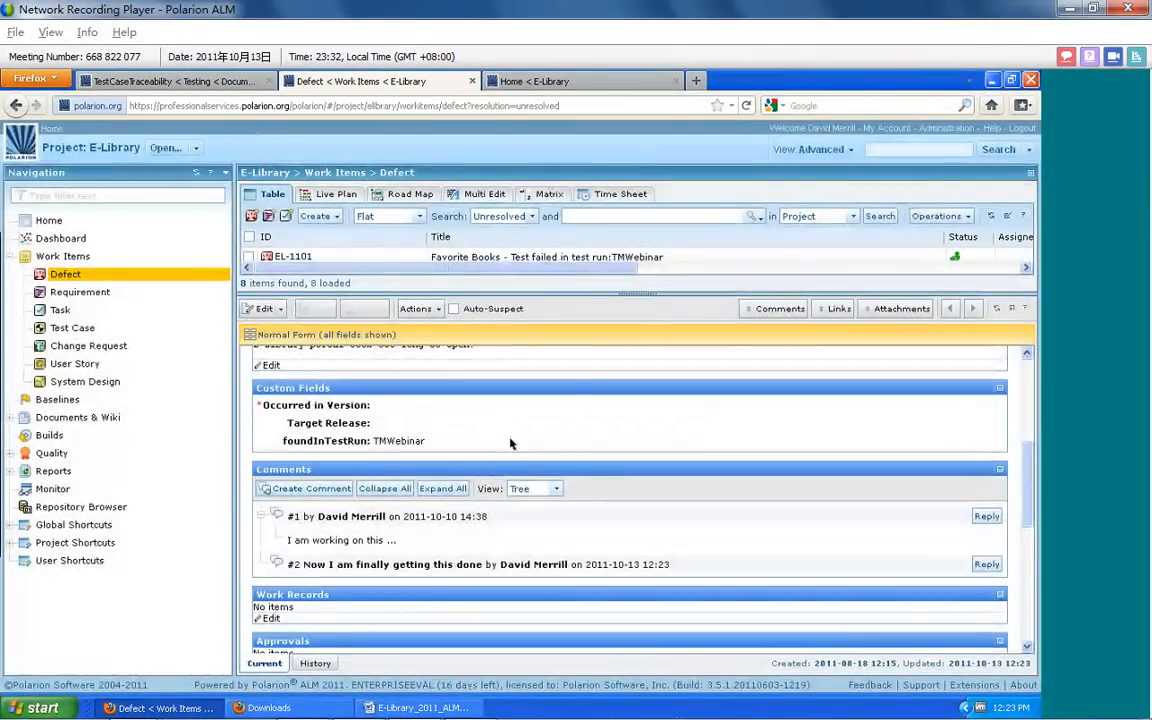
pyautogui.click(510, 443)
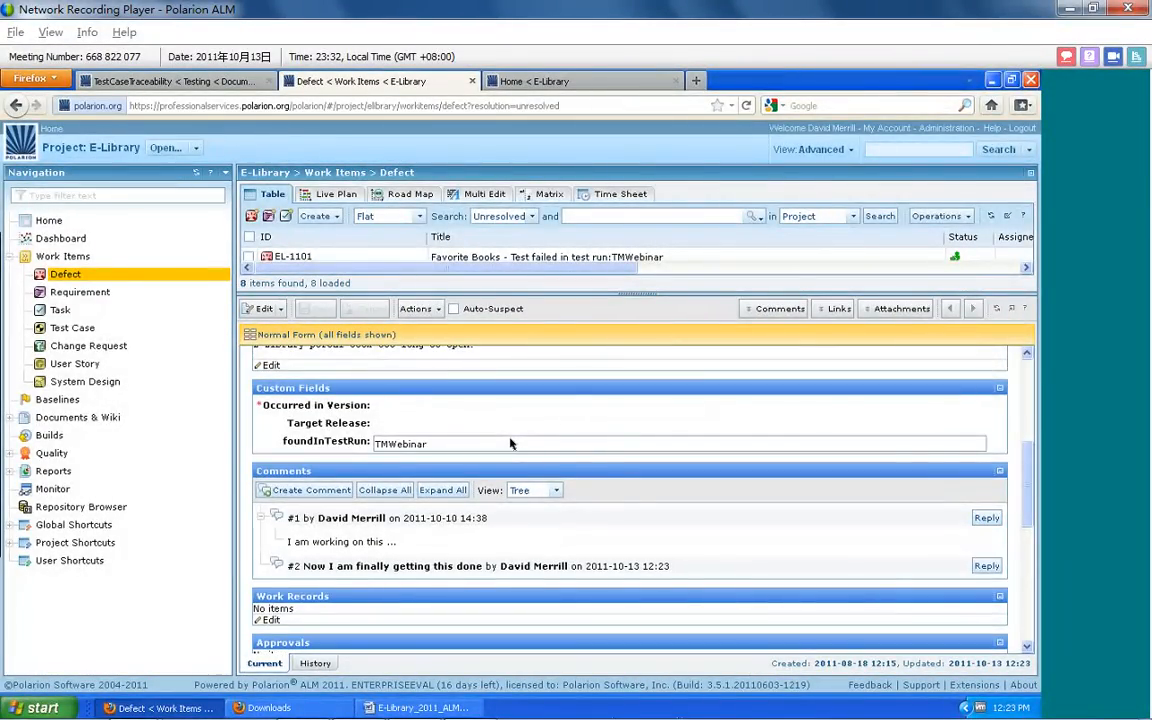
pyautogui.moveTo(1027, 447); pyautogui.dragTo(1008, 355)
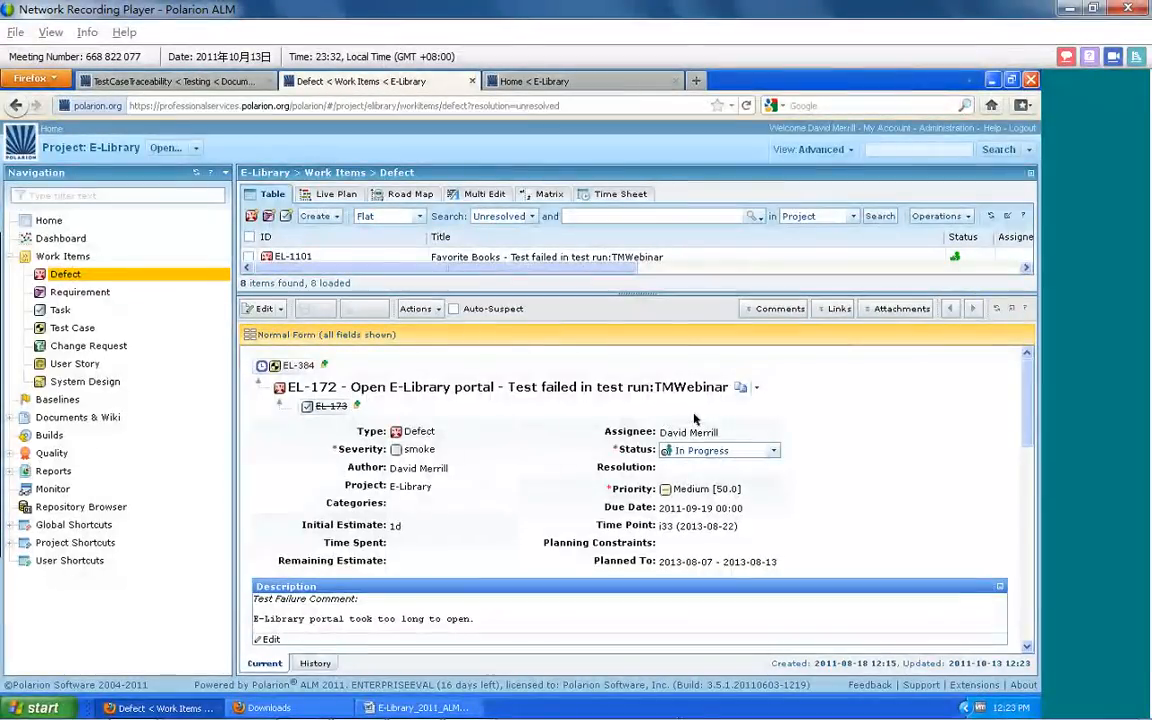
# Switch to Eclipse, activate task EL-172 from the ELibrary Defects query, and widen the editor area
pyautogui.hotkey('alt', 'Tab')
pyautogui.hotkey('alt', 'Tab')
pyautogui.hotkey('alt', 'Tab')
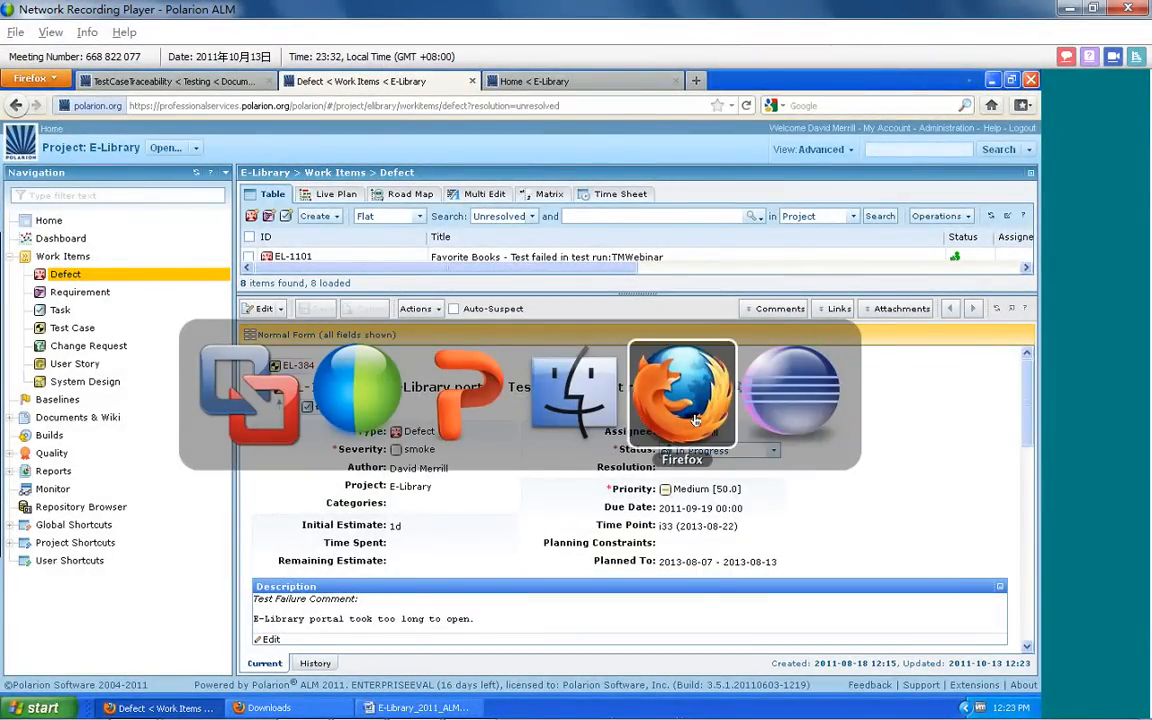
pyautogui.hotkey('alt', 'Tab')
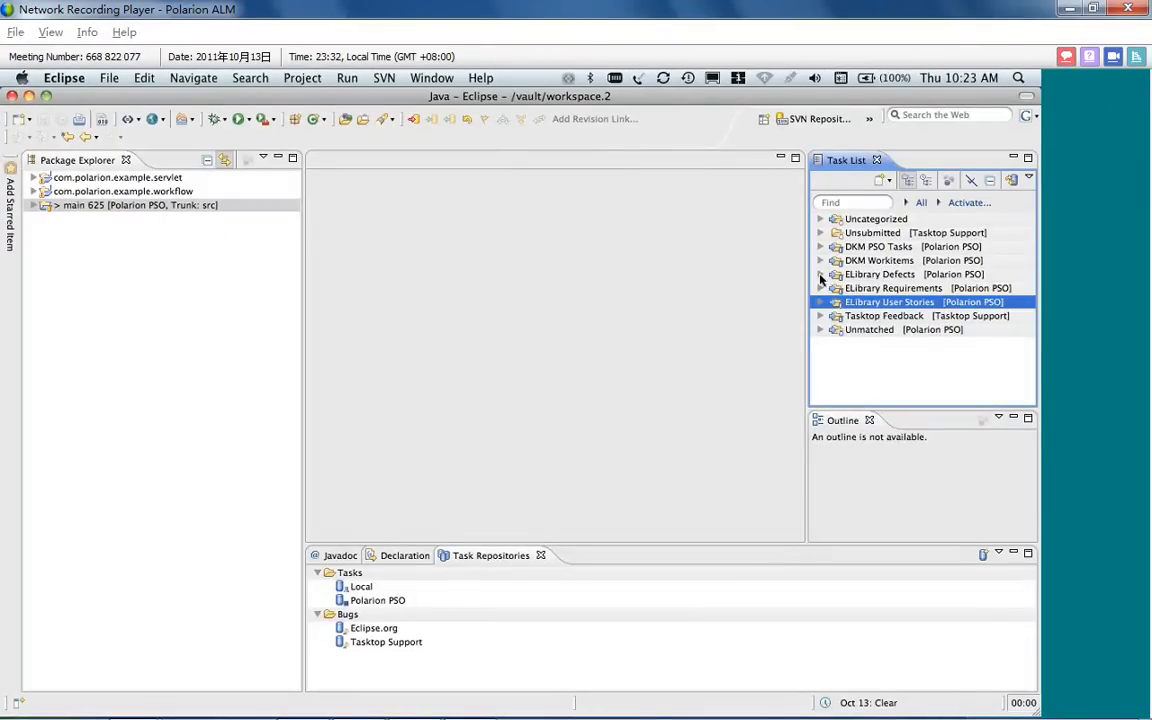
pyautogui.click(820, 276)
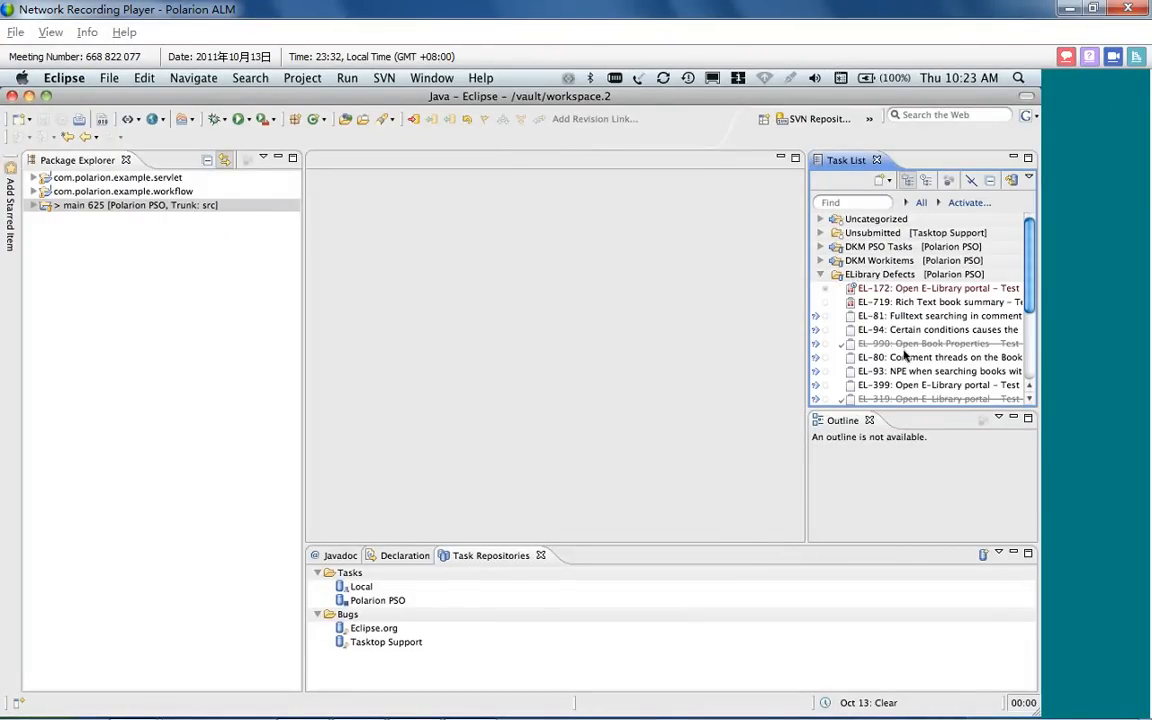
pyautogui.click(822, 289)
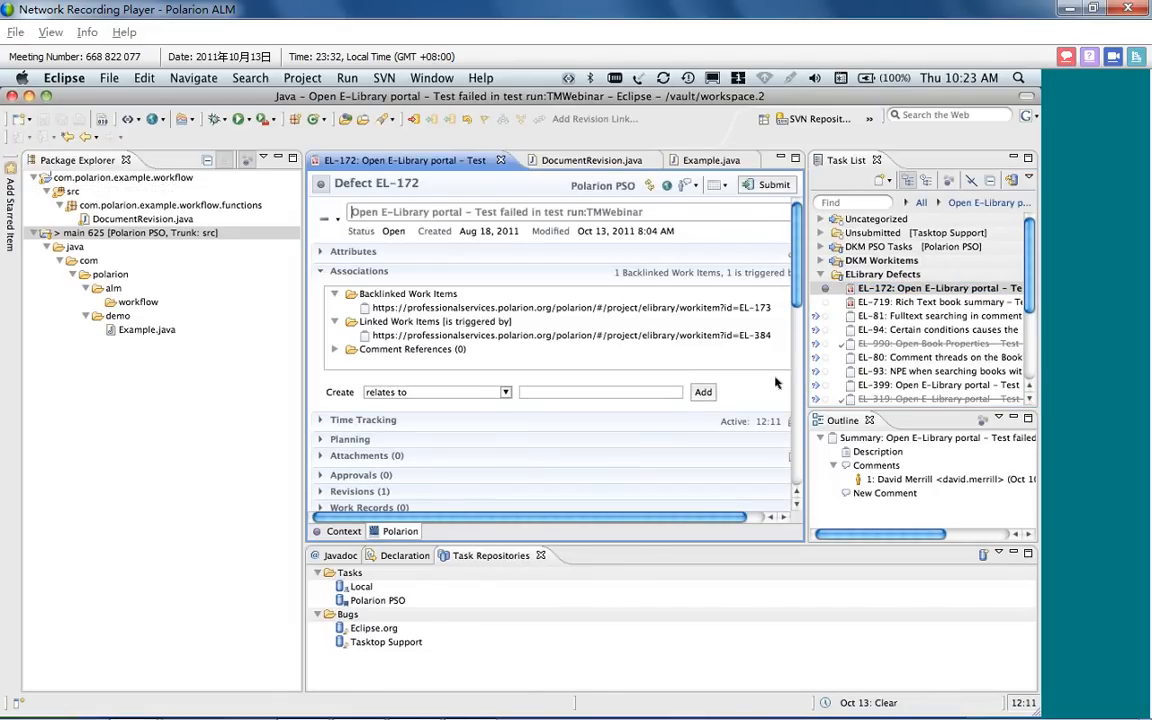
pyautogui.moveTo(304, 393); pyautogui.dragTo(264, 398)
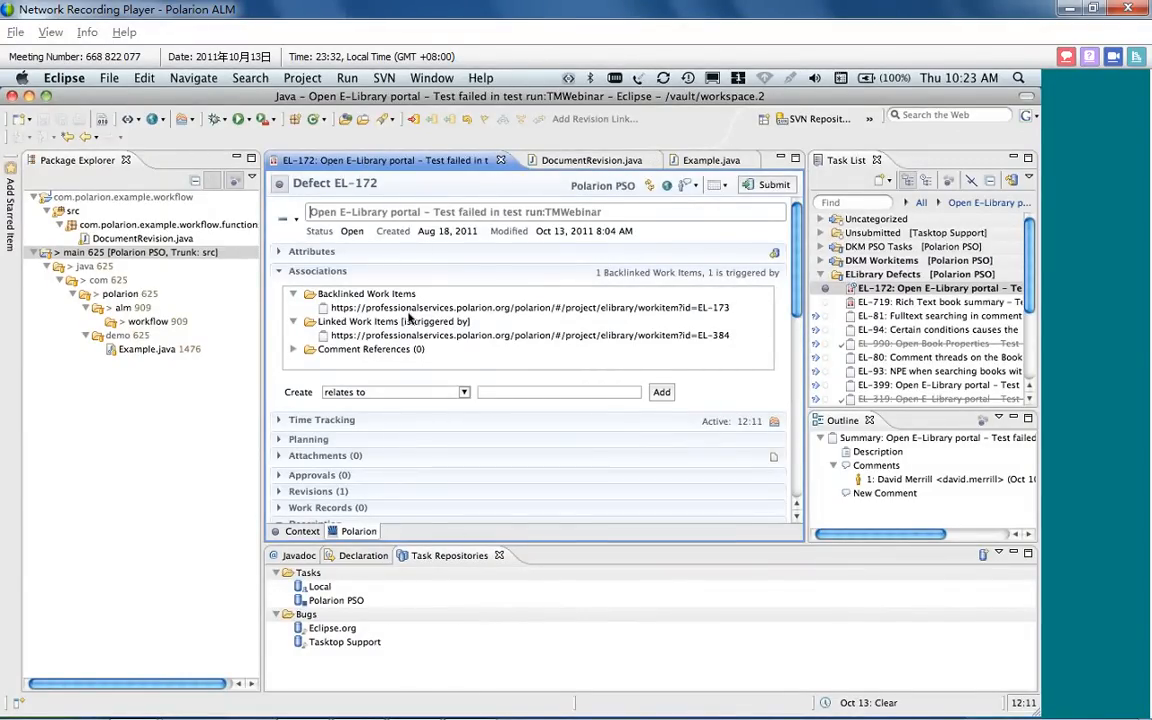
# Add the line "Comments for Webinar" to the header comment of DocumentRevision.java, below the Subversion repository line
pyautogui.click(610, 161)
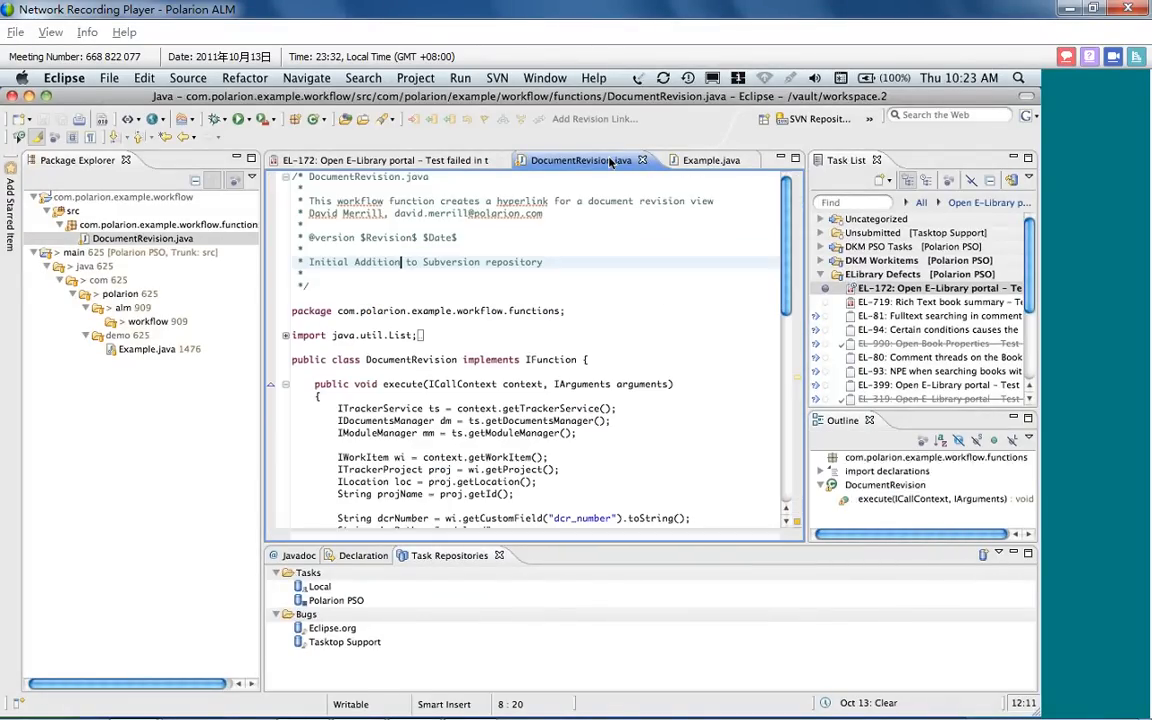
pyautogui.click(548, 262)
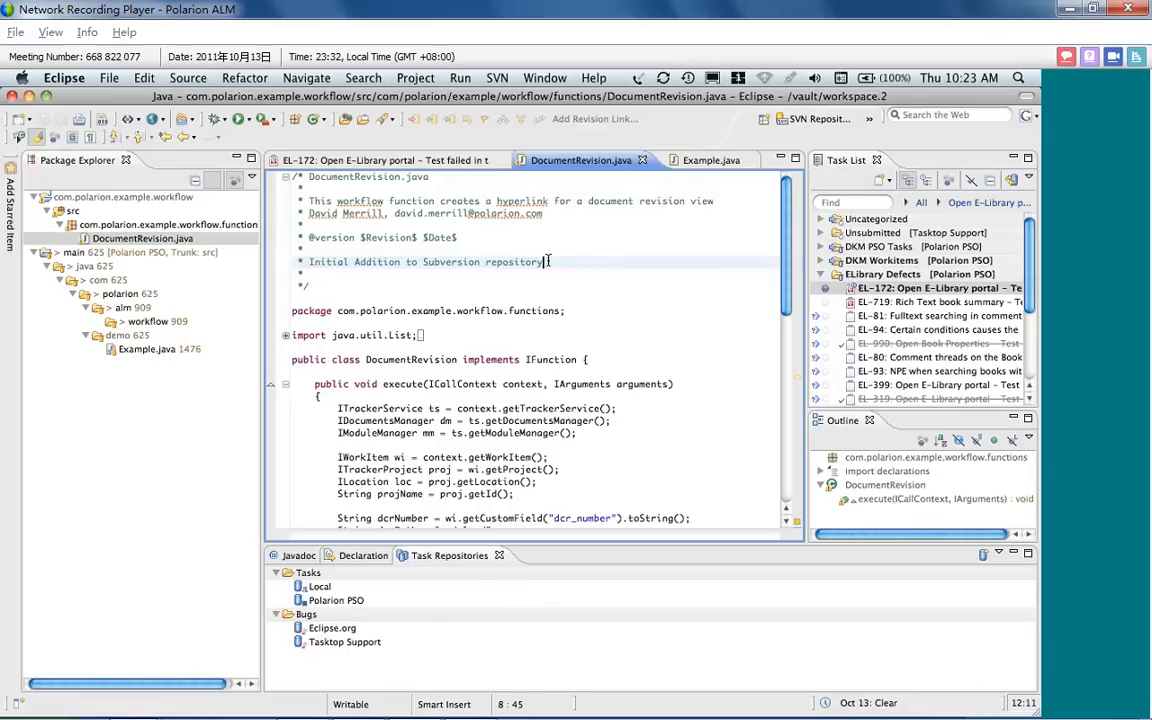
pyautogui.press('Return')
pyautogui.press('Return')
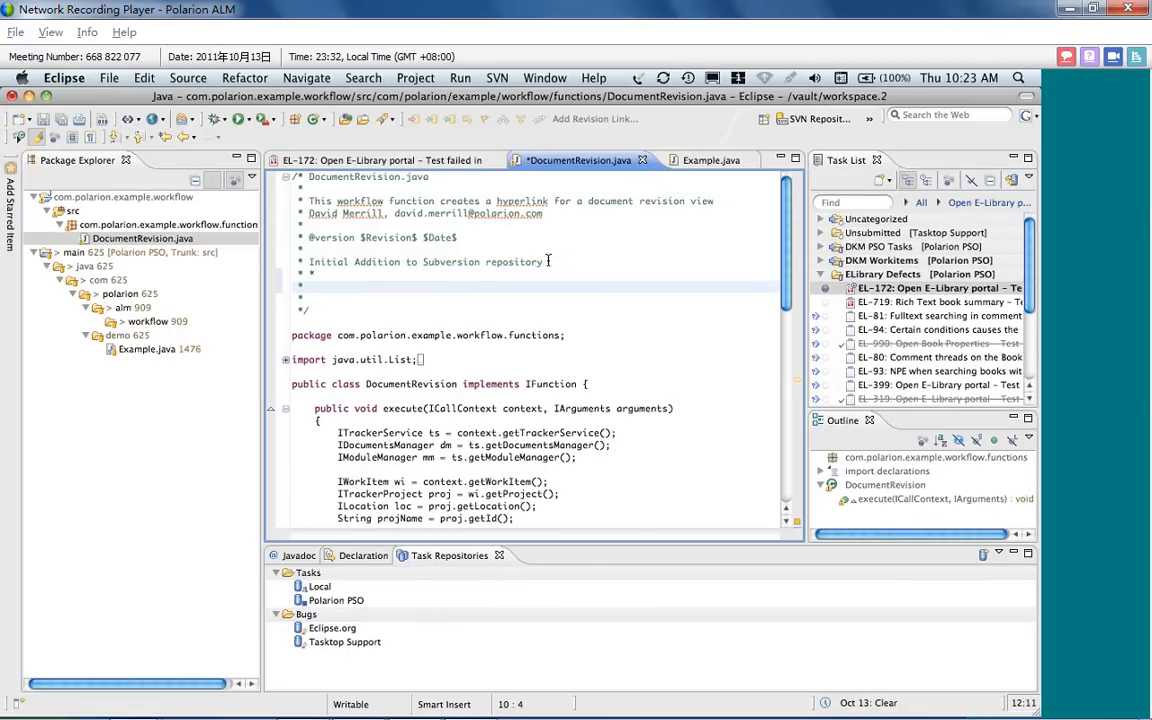
pyautogui.write('Comments for Webinary')
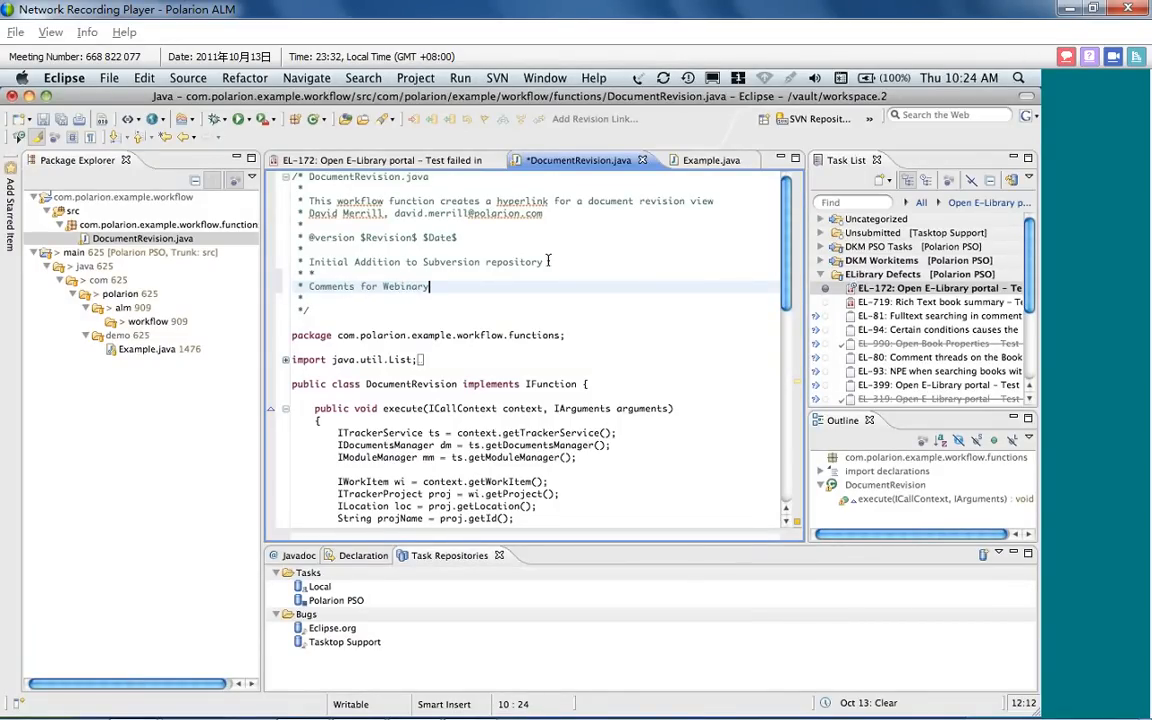
pyautogui.press('BackSpace')
# Add the line "* Webinar Comments" at the end of Example.java's header comment and save all modified files
pyautogui.click(700, 160)
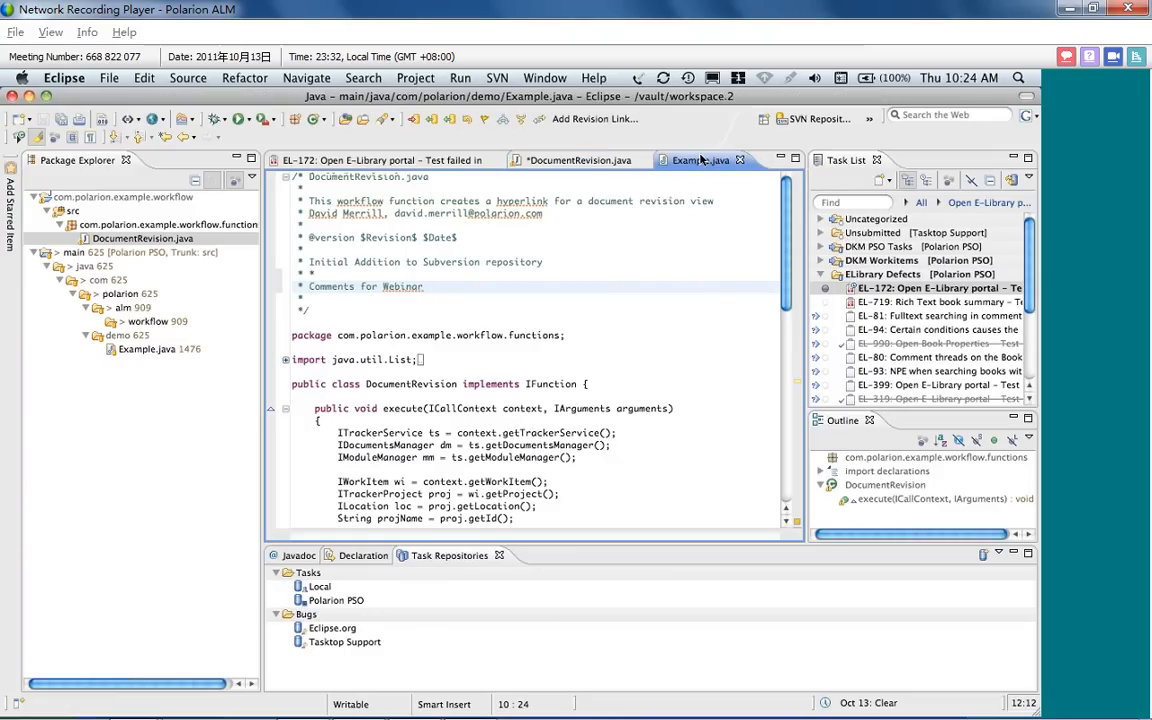
pyautogui.press('Return')
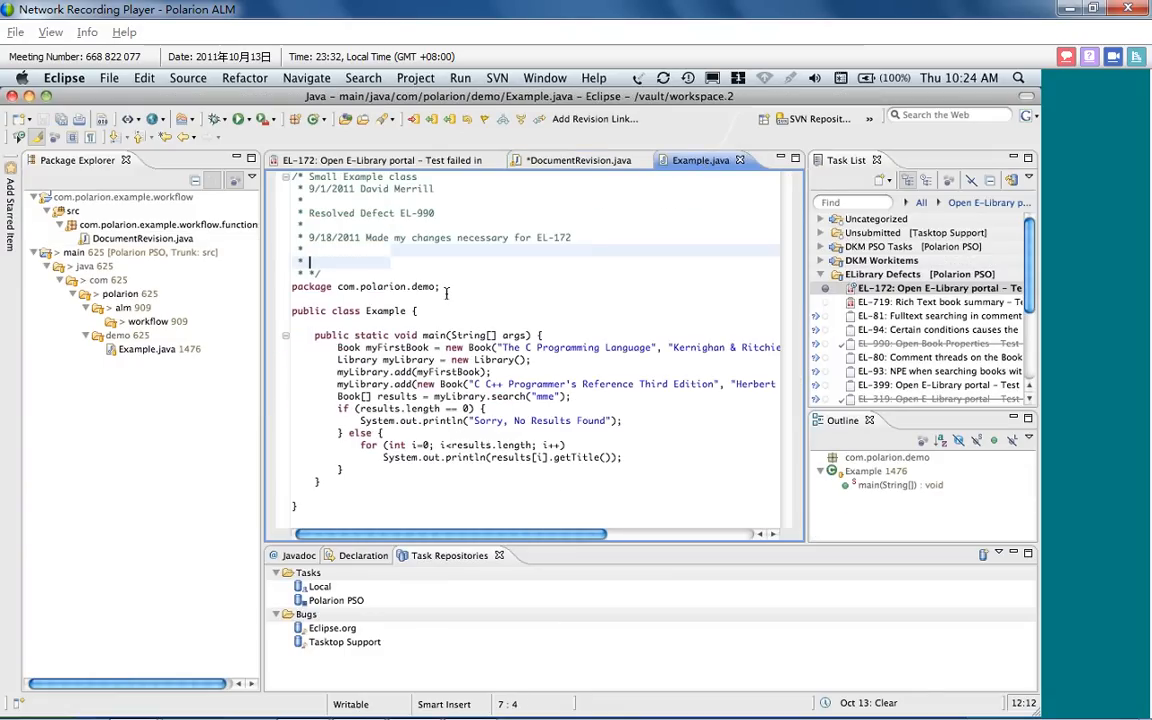
pyautogui.press('Return')
pyautogui.write('* Webin')
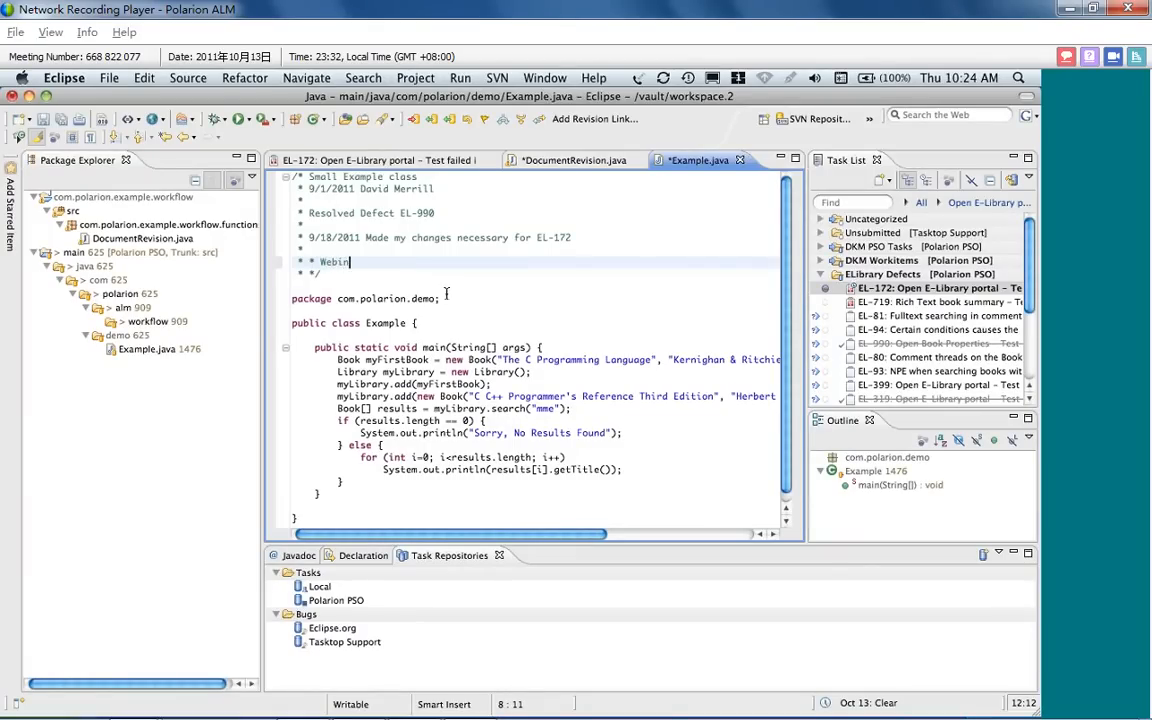
pyautogui.write('ar Comments')
pyautogui.click(64, 120)
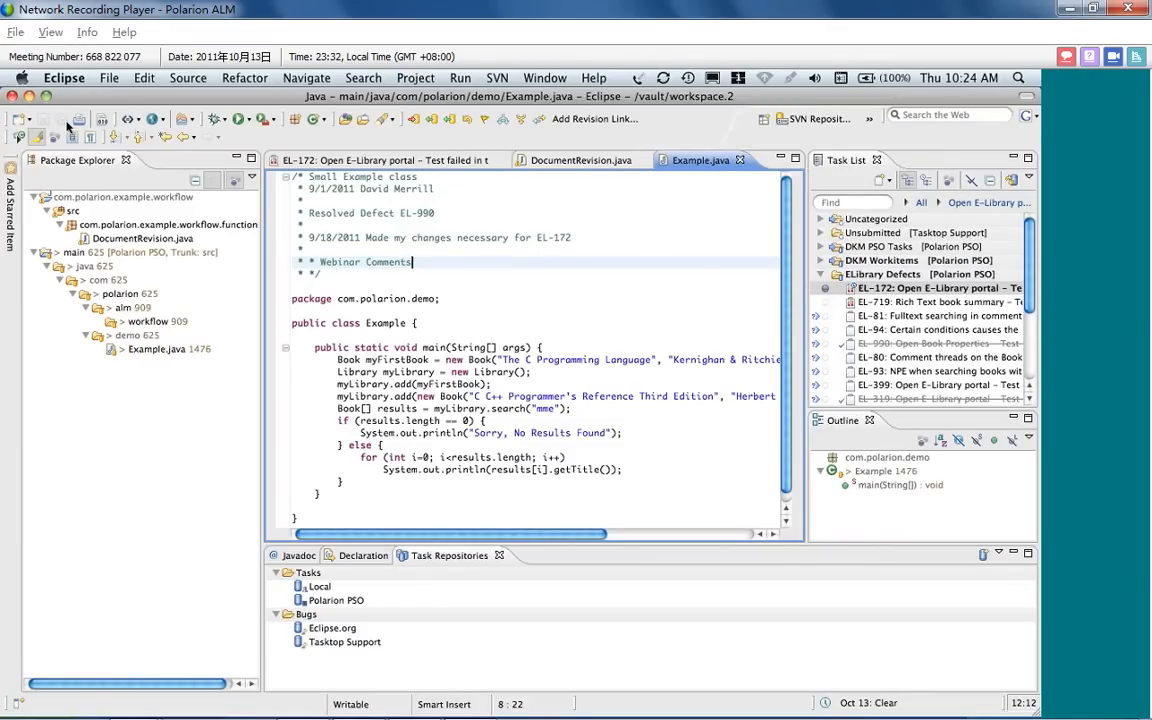
# Commit the Example.java change to the SVN repository with the prefilled EL-172 task comment
pyautogui.click(875, 647)
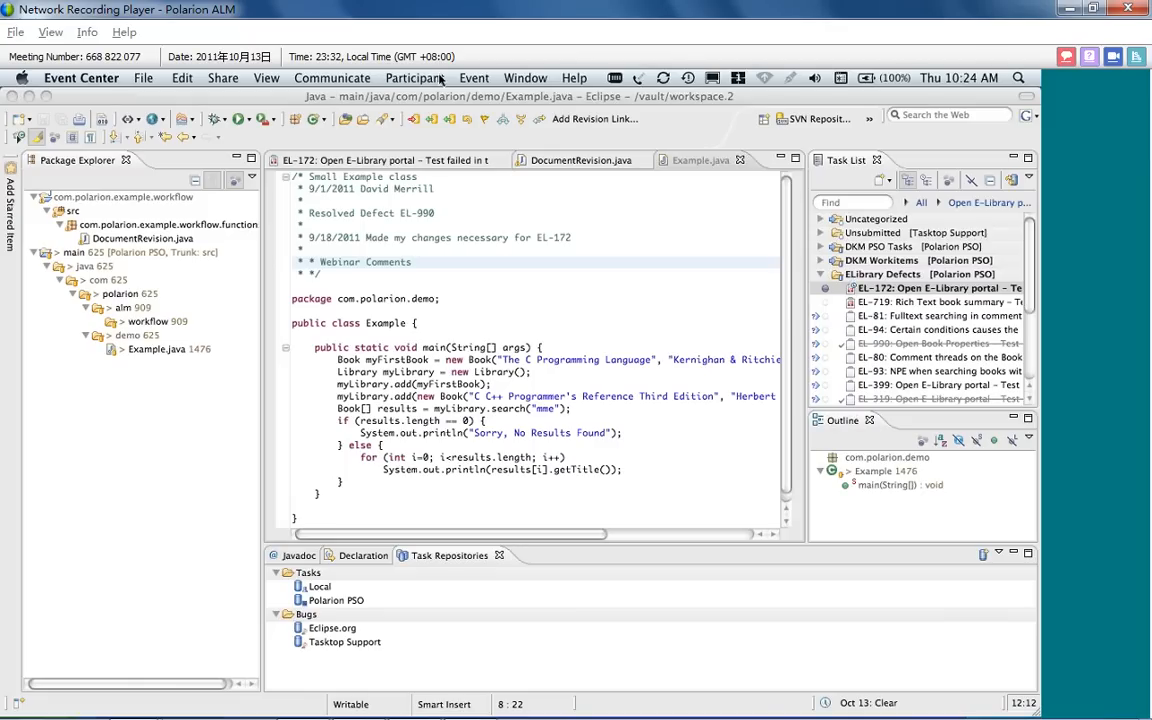
pyautogui.click(491, 236)
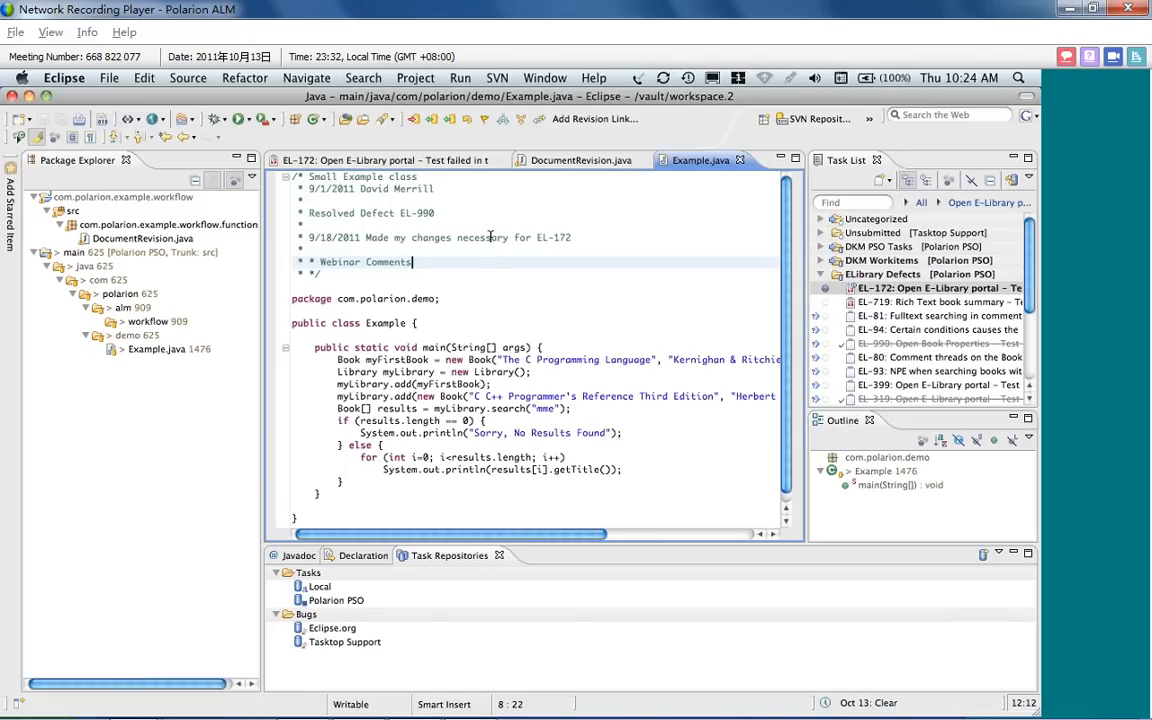
pyautogui.click(505, 80)
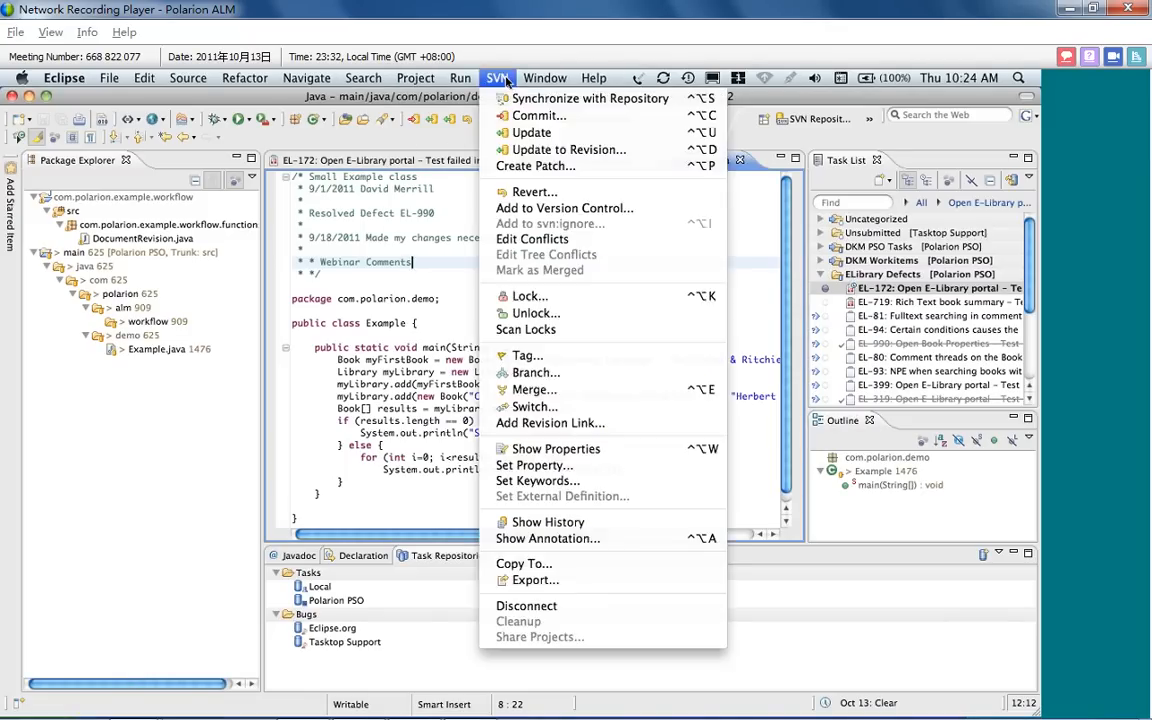
pyautogui.click(530, 116)
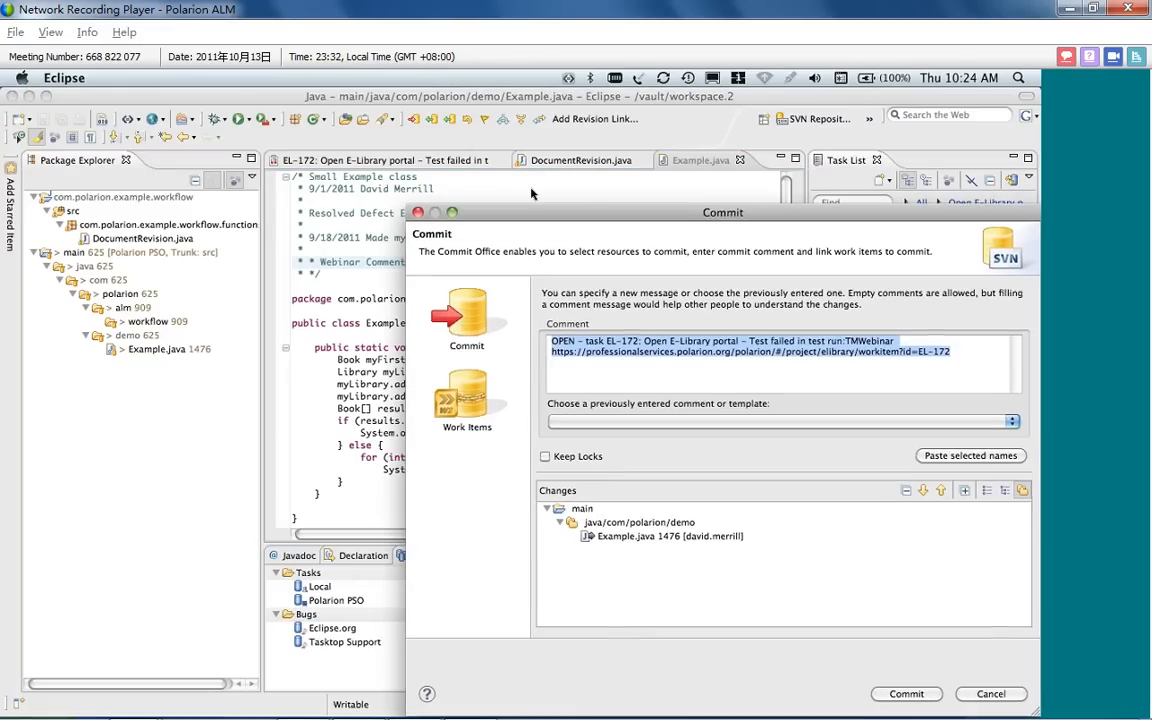
pyautogui.moveTo(584, 218); pyautogui.dragTo(259, 101)
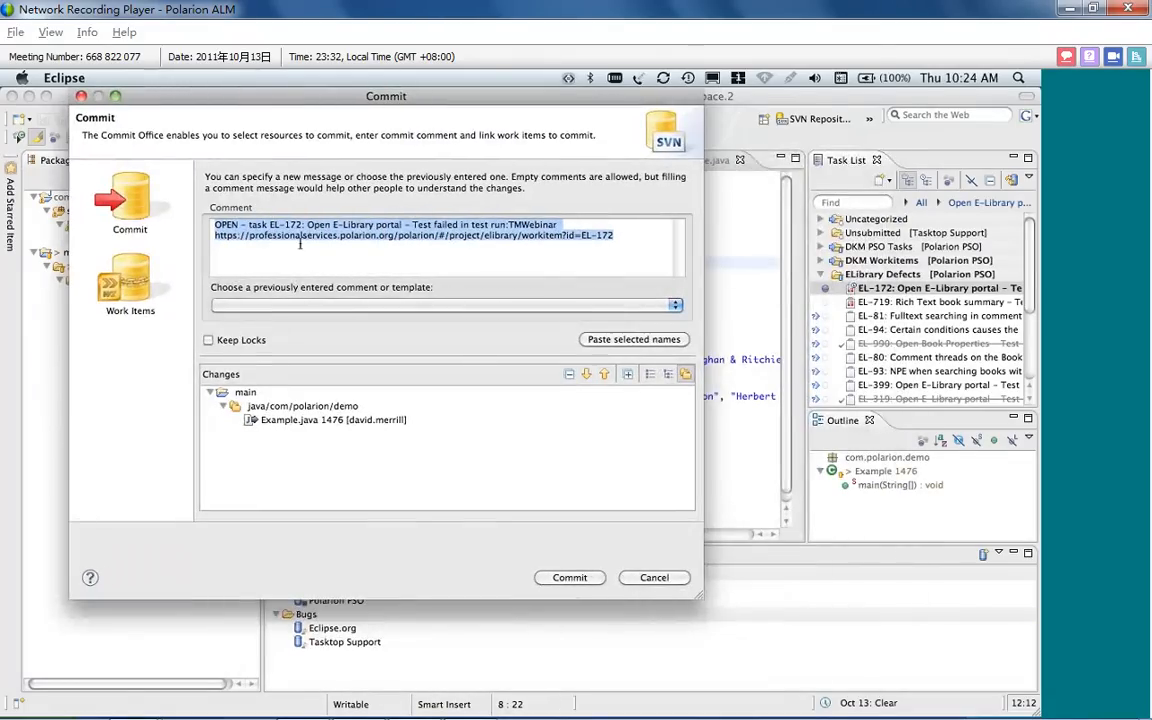
pyautogui.click(585, 580)
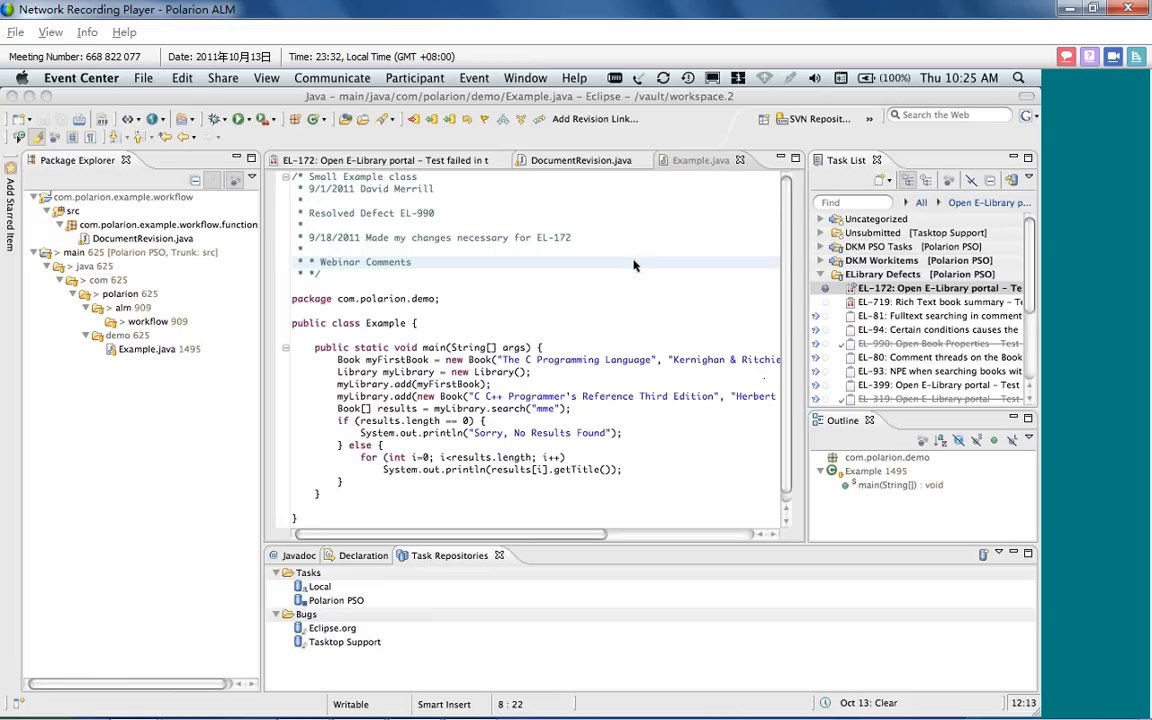
# Switch back to Polarion, refresh defect EL-172, and open the Example.java comparison from its newest linked revision
pyautogui.press('super+Tab')
pyautogui.press('super+Tab')
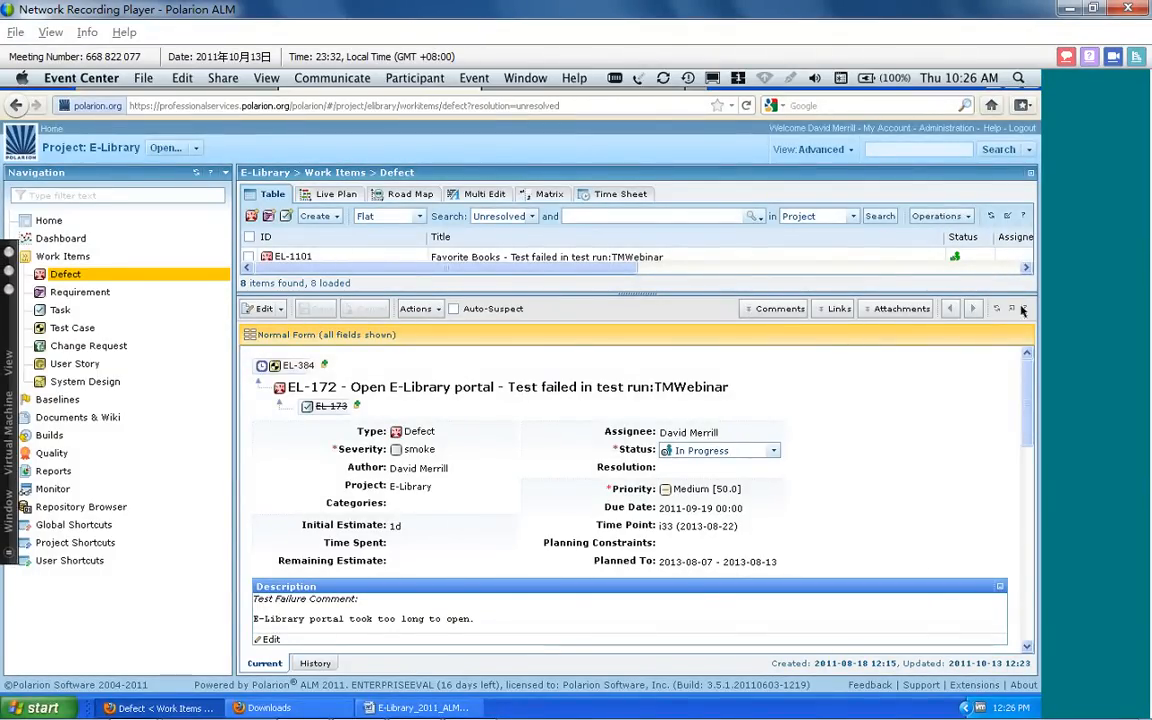
pyautogui.click(996, 309)
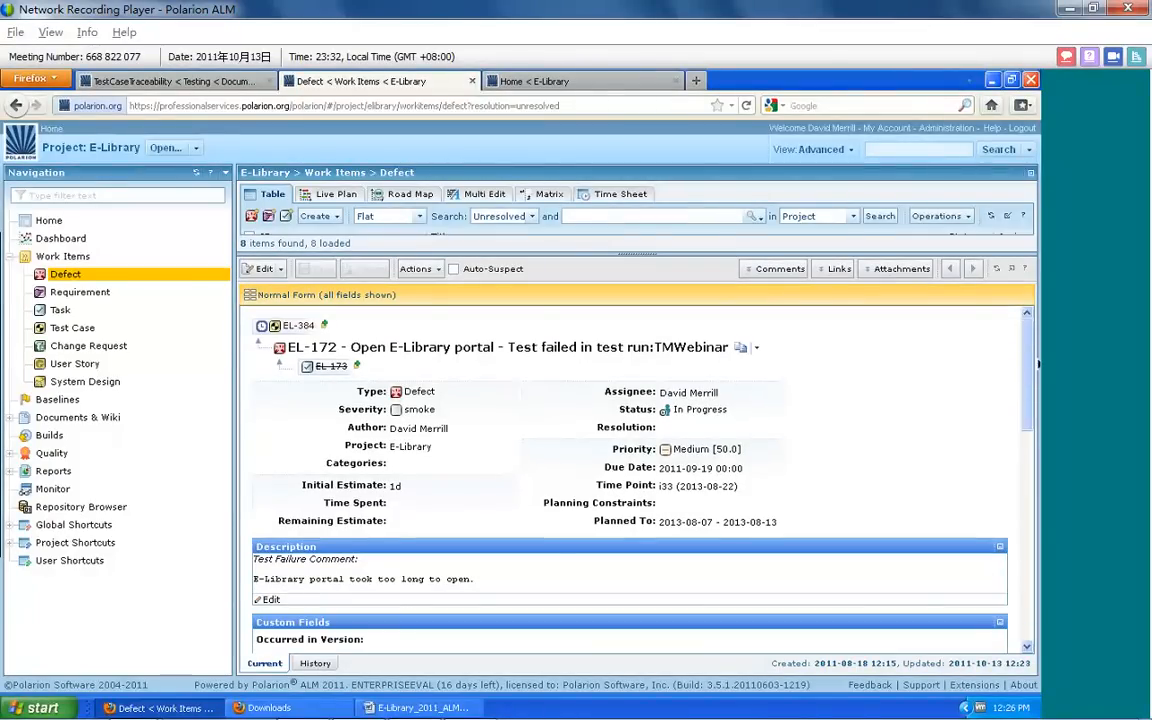
pyautogui.moveTo(1026, 343); pyautogui.dragTo(1032, 540)
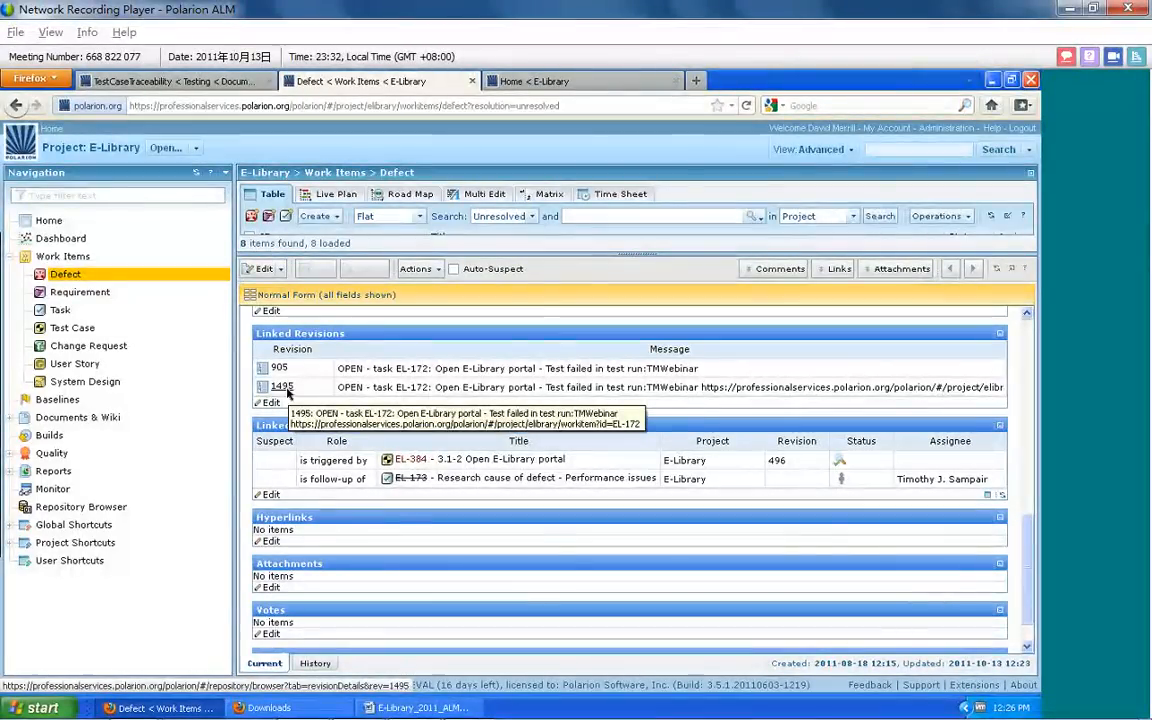
pyautogui.click(283, 387)
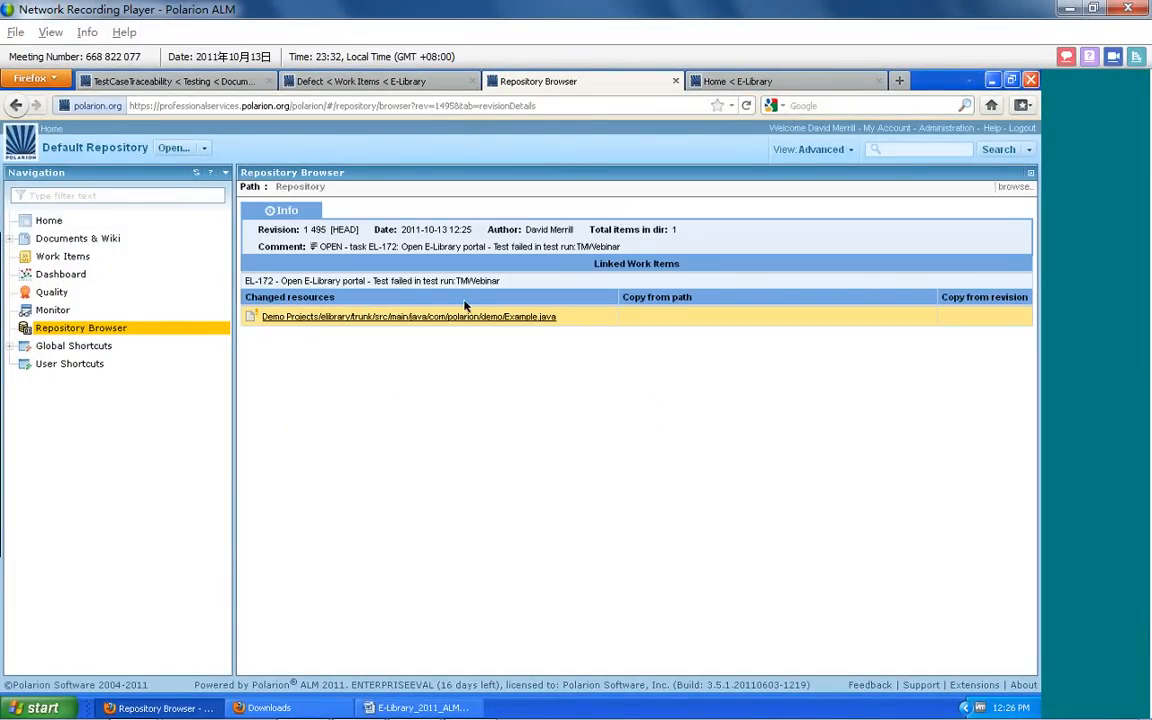
pyautogui.click(413, 316)
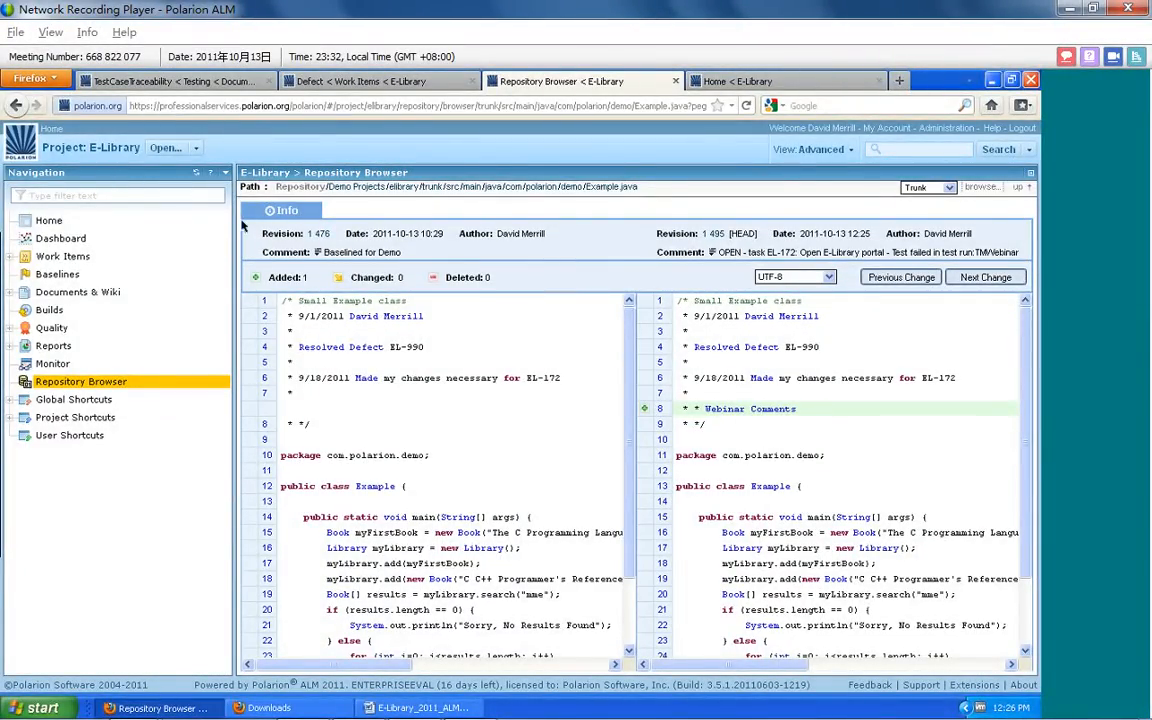
# Close the file comparison and trace defect EL-172 up through test case EL-384 to user story EL-107
pyautogui.click(675, 81)
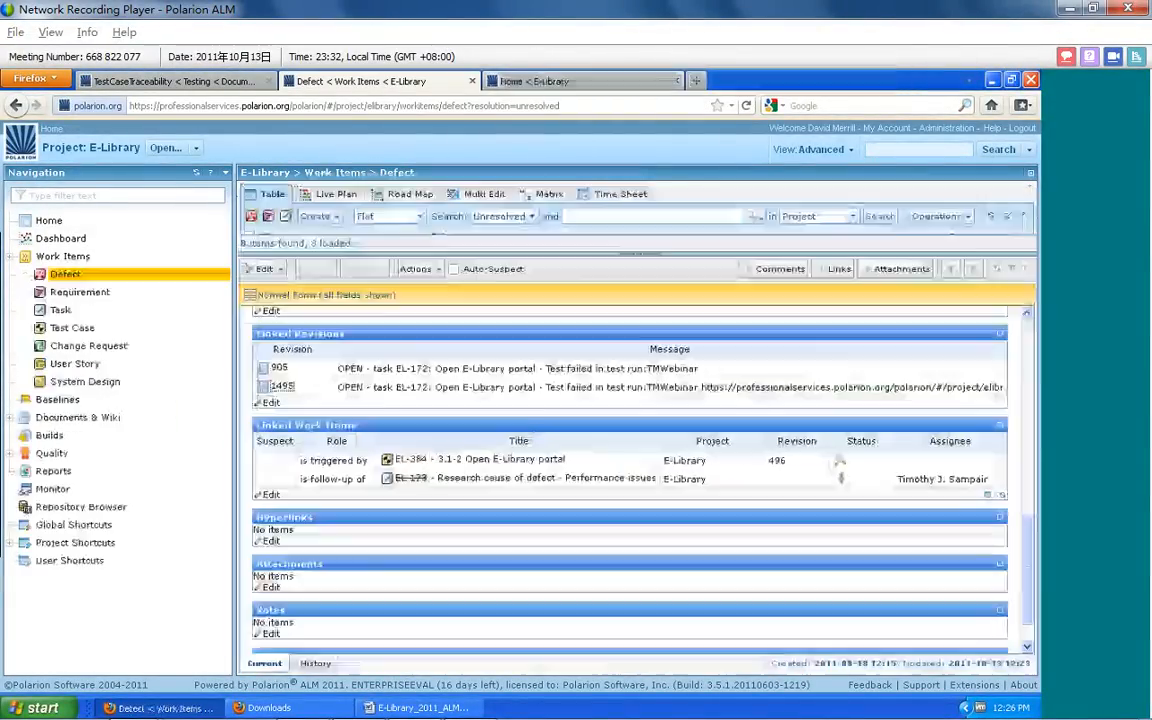
pyautogui.scroll(10, 548, 424)
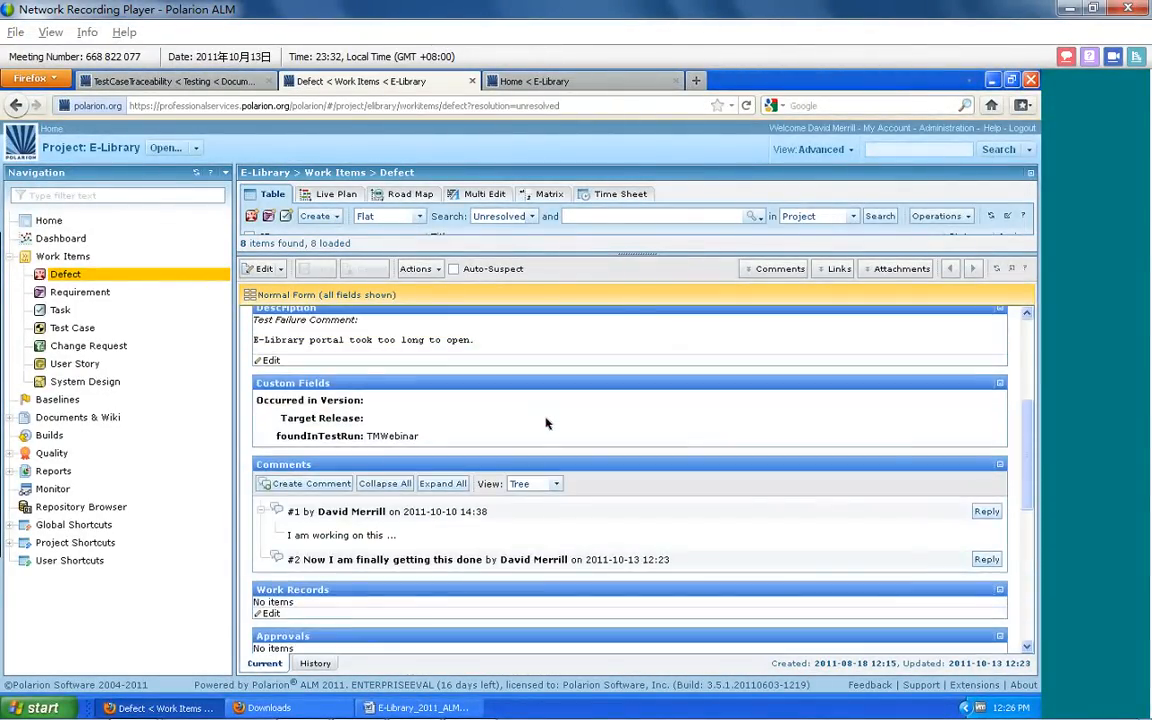
pyautogui.scroll(3, 548, 424)
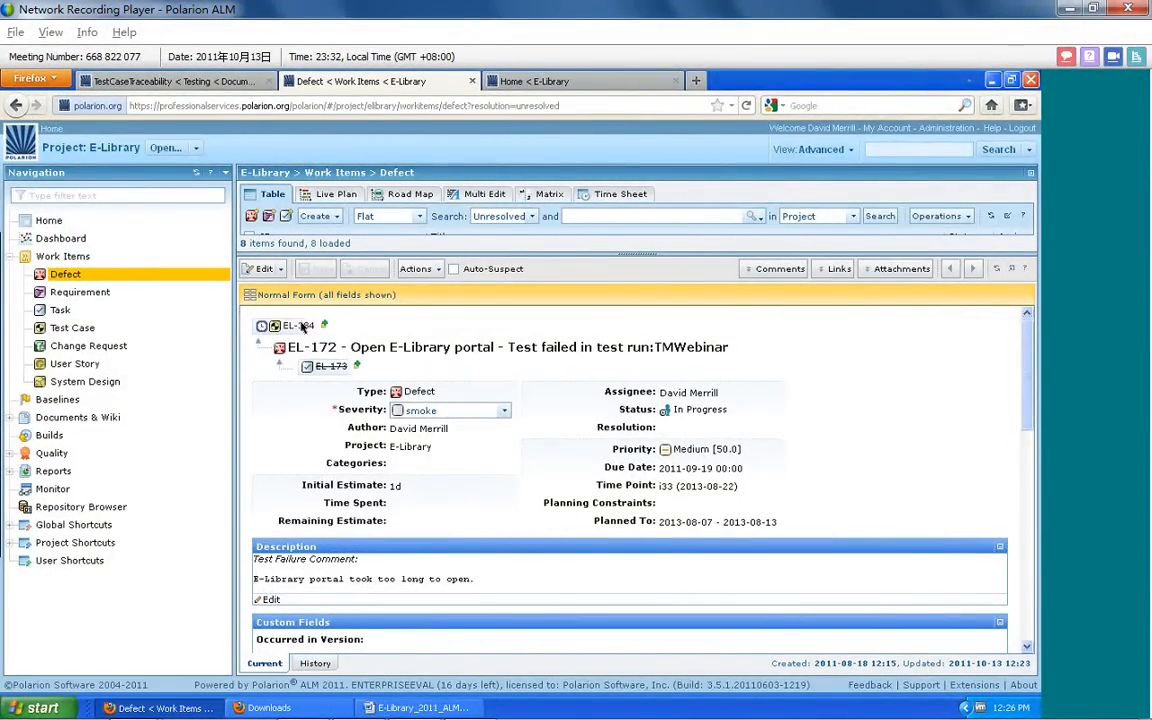
pyautogui.click(300, 326)
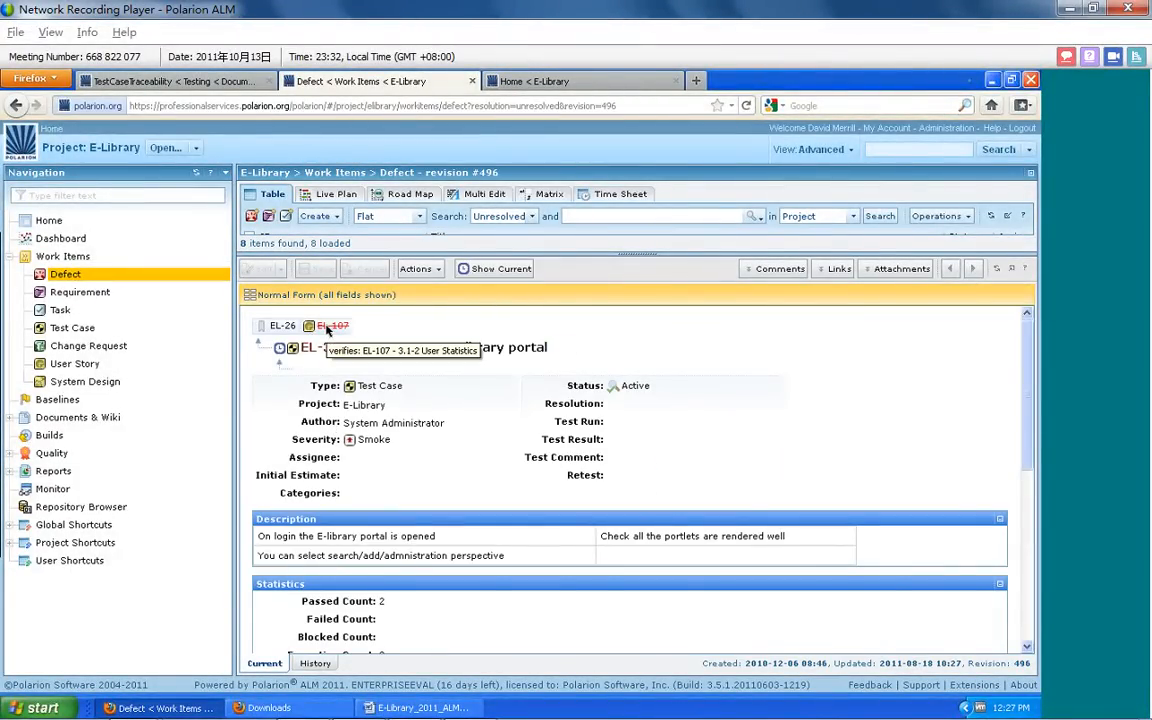
pyautogui.click(328, 327)
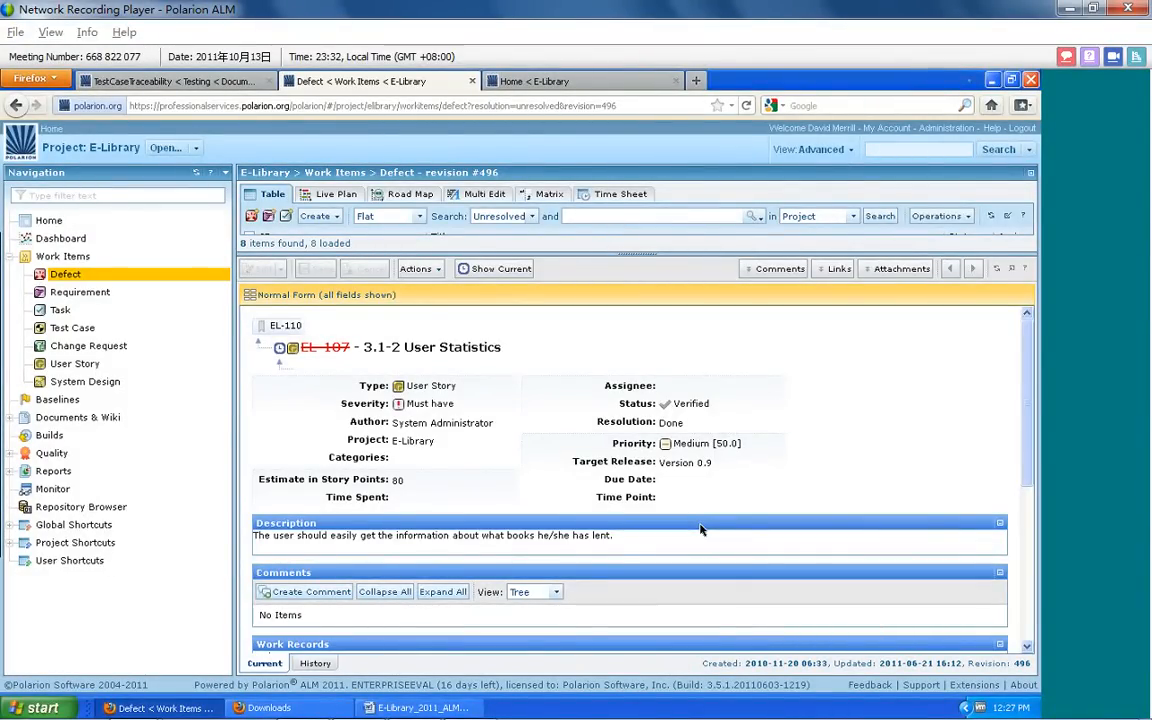
# Show the current revision of user story EL-107 and trace back through test case EL-384 to defect EL-172
pyautogui.press('super+Tab')
pyautogui.moveTo(1027, 353); pyautogui.dragTo(1025, 325)
pyautogui.click(490, 269)
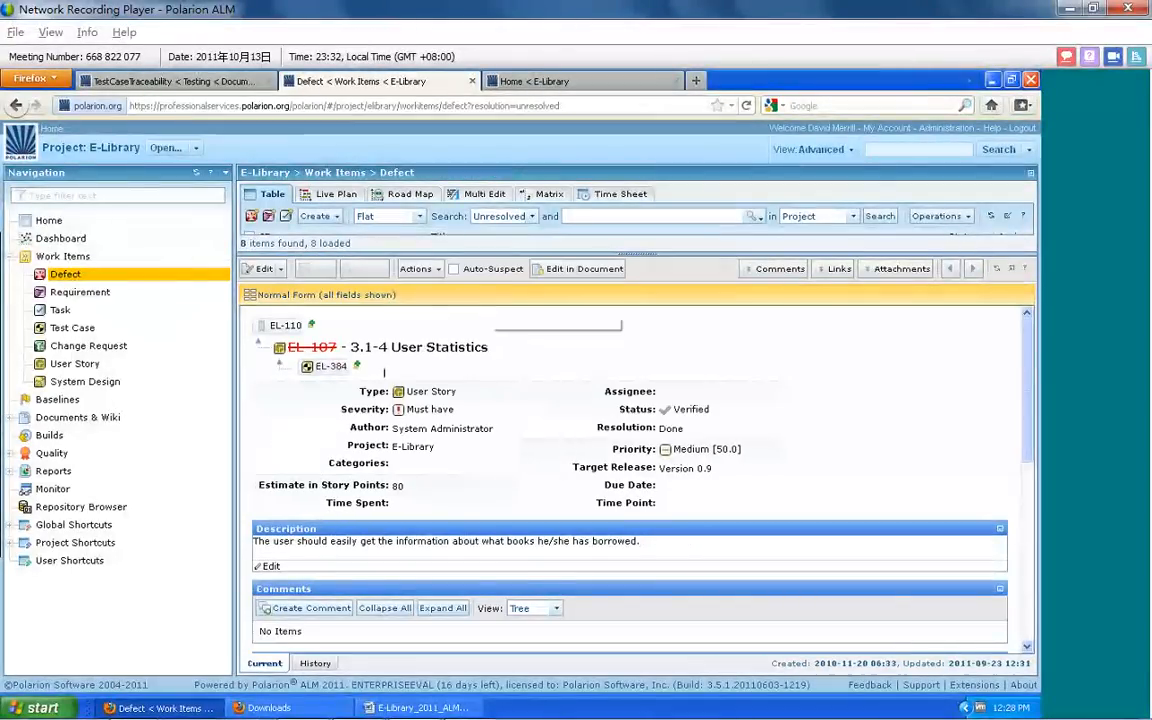
pyautogui.click(330, 367)
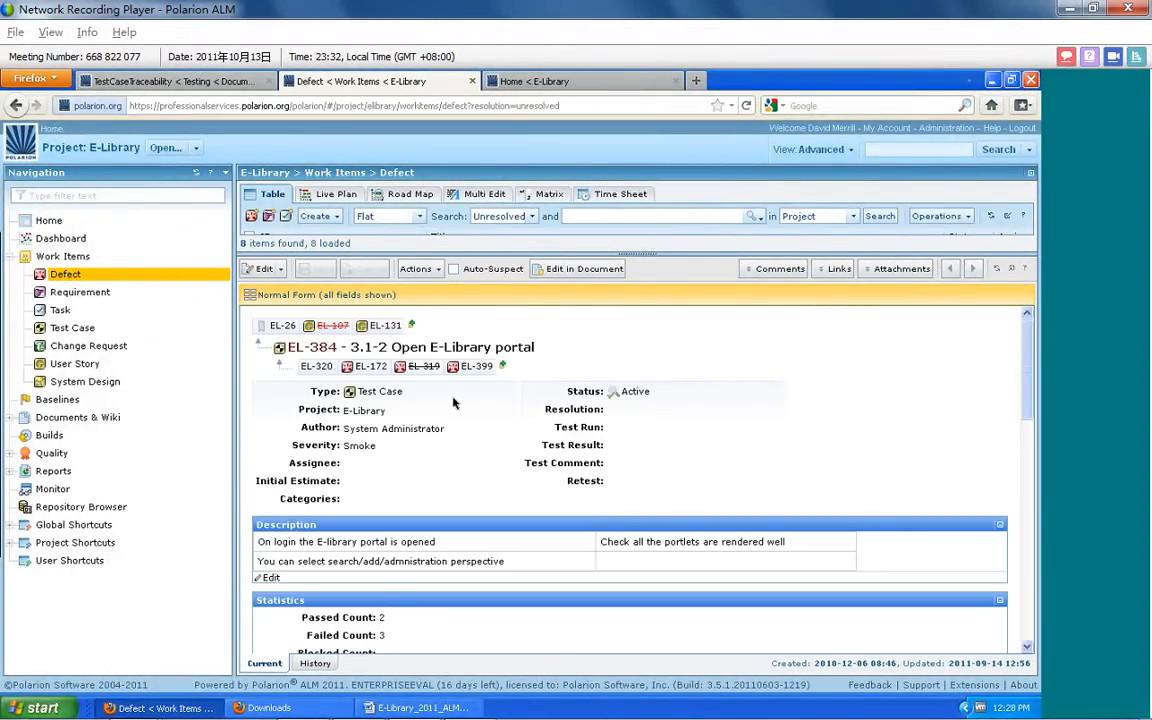
pyautogui.moveTo(328, 370); pyautogui.dragTo(640, 392)
pyautogui.click(401, 362)
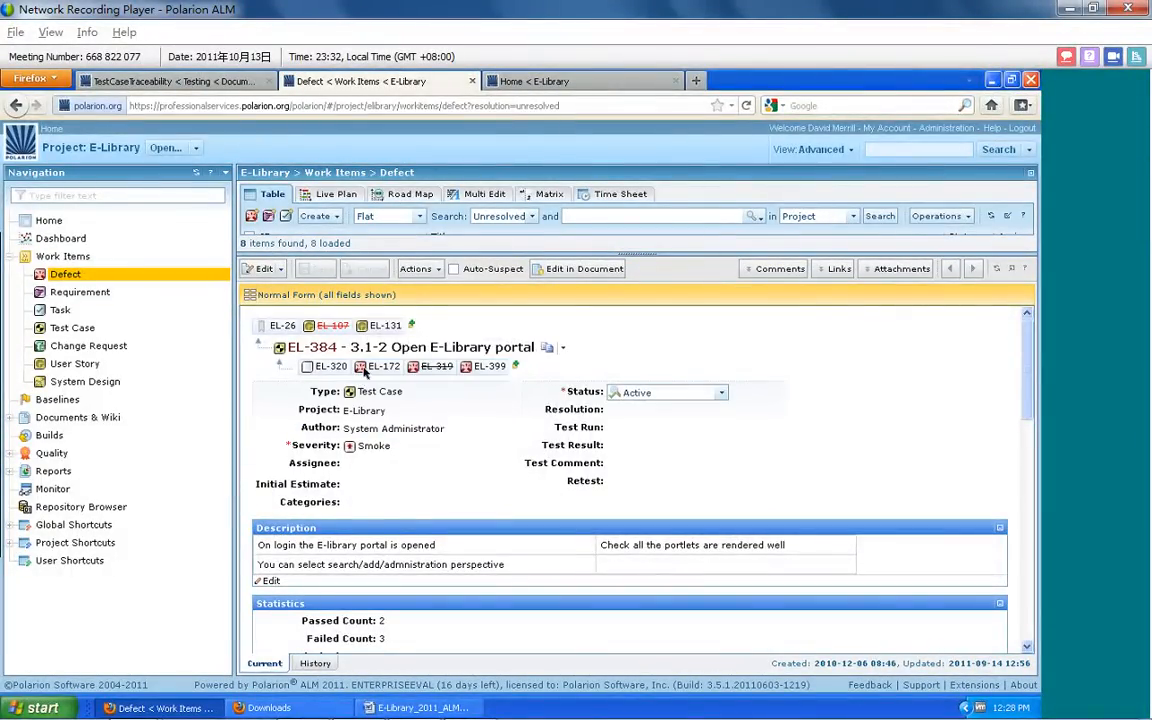
pyautogui.click(366, 368)
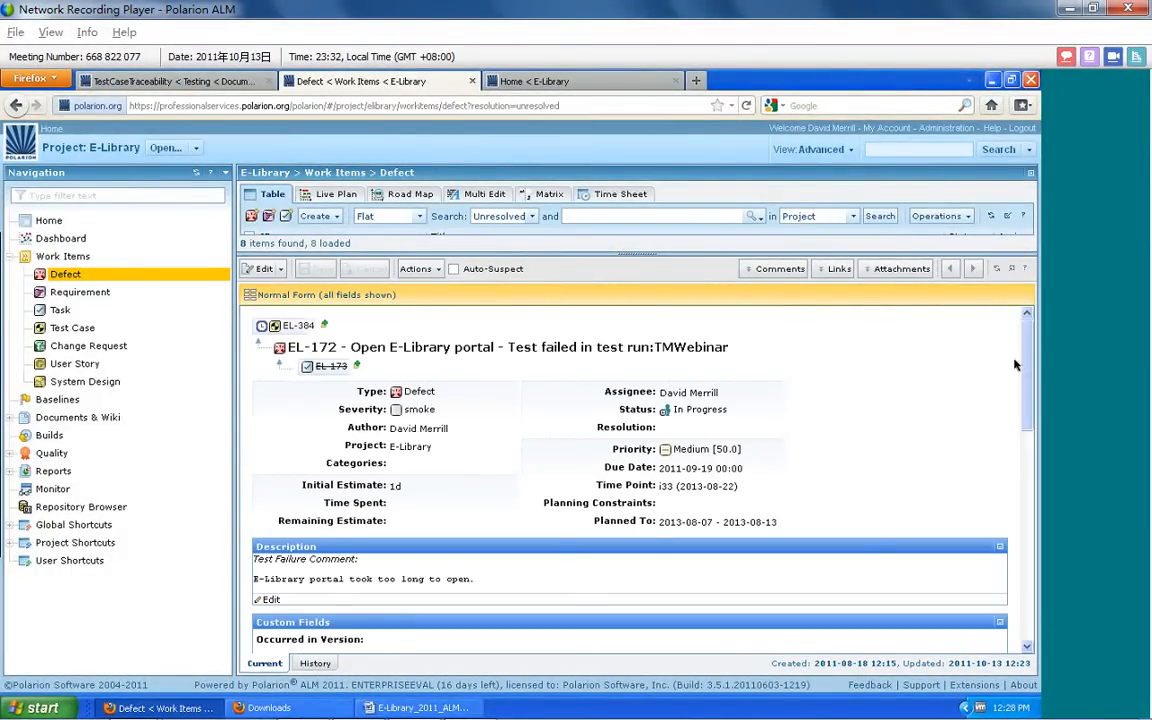
# Start adding a linked revision to EL-172 and search the revision picker for all revisions by all authors
pyautogui.scroll(-10, 1010, 545)
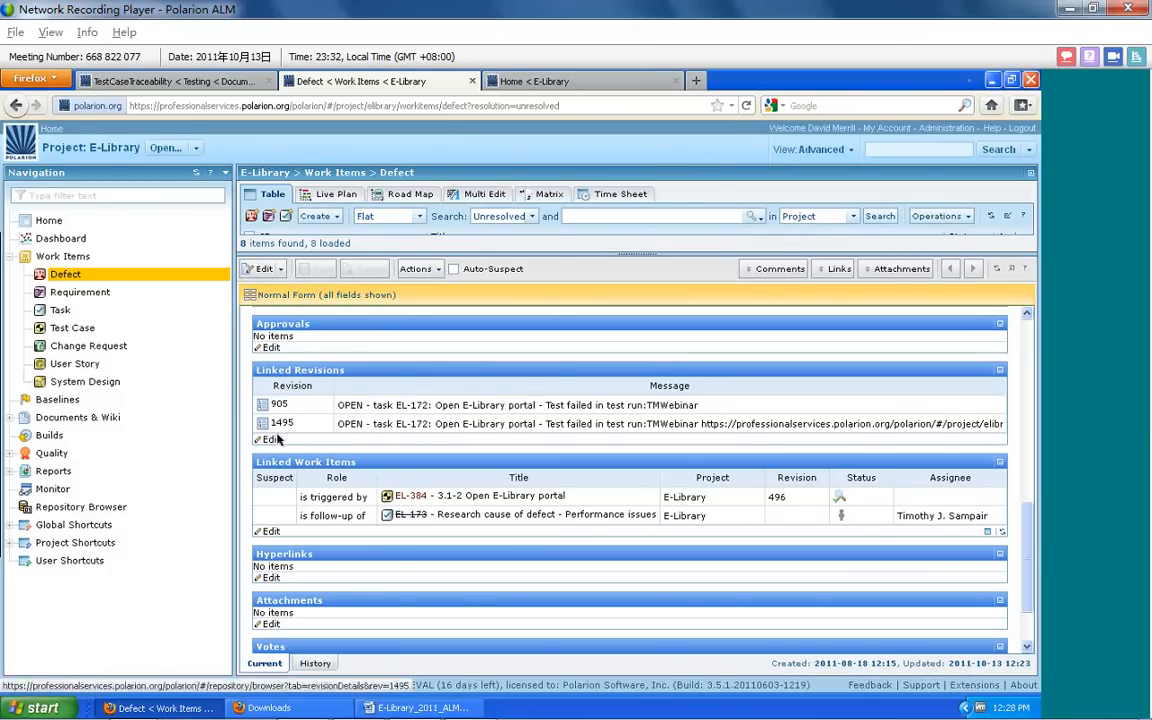
pyautogui.click(276, 440)
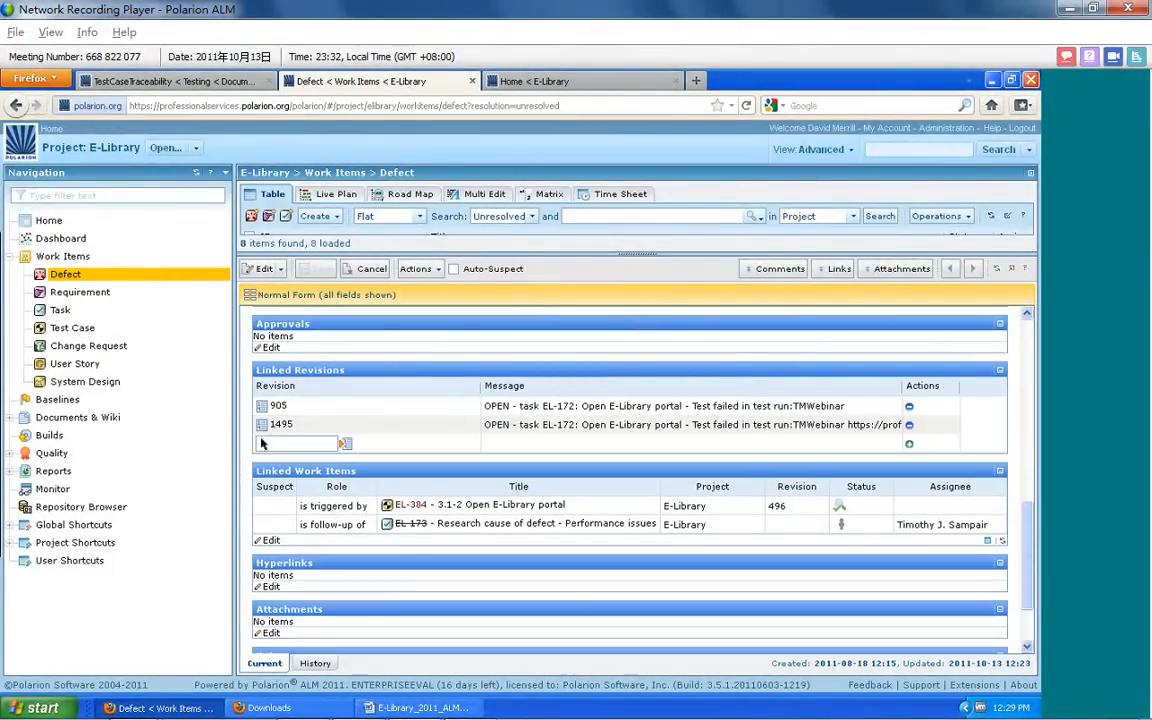
pyautogui.click(345, 443)
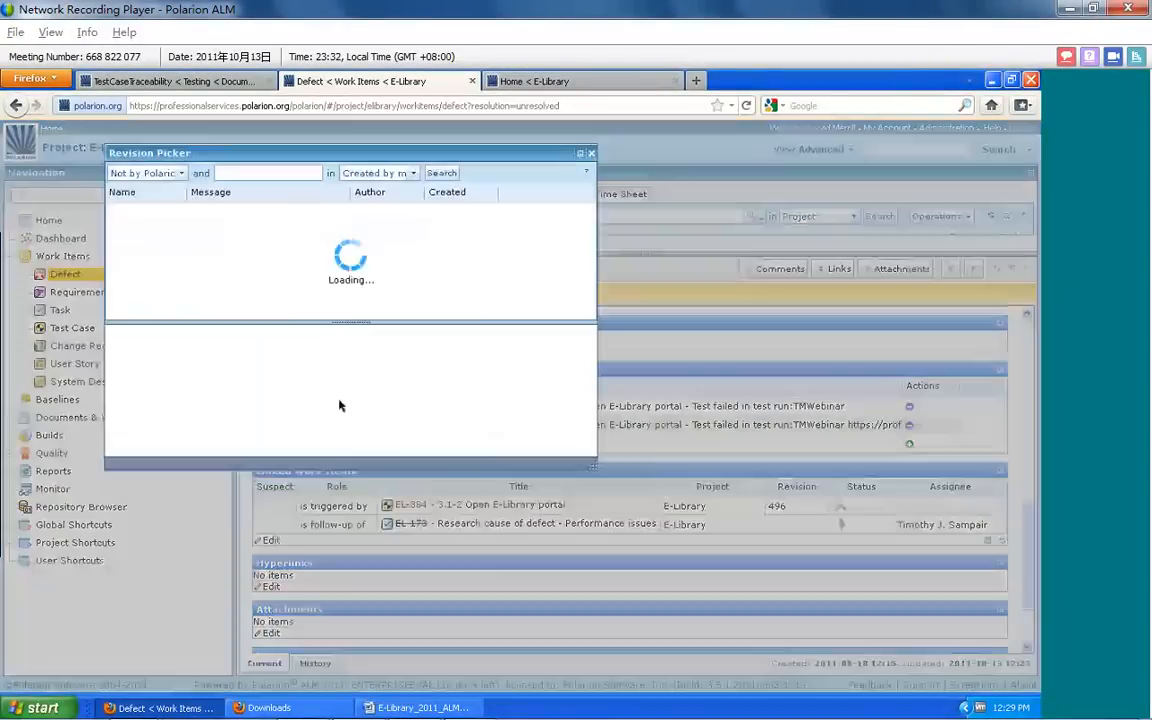
pyautogui.click(180, 174)
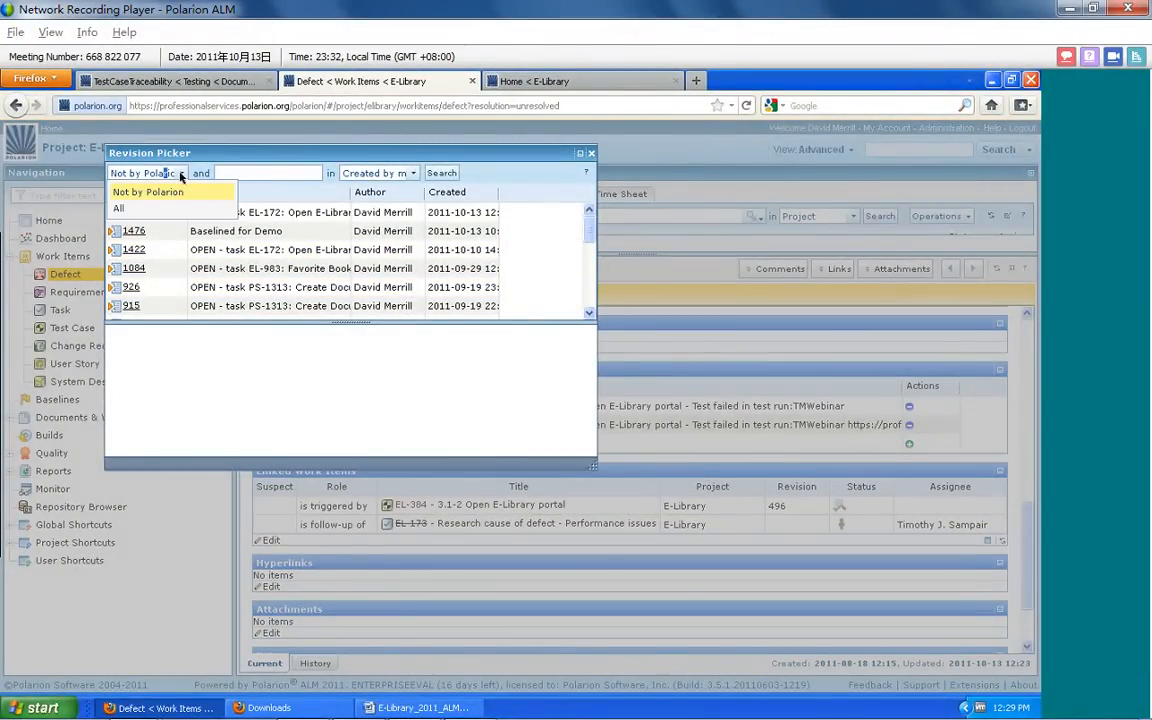
pyautogui.click(165, 209)
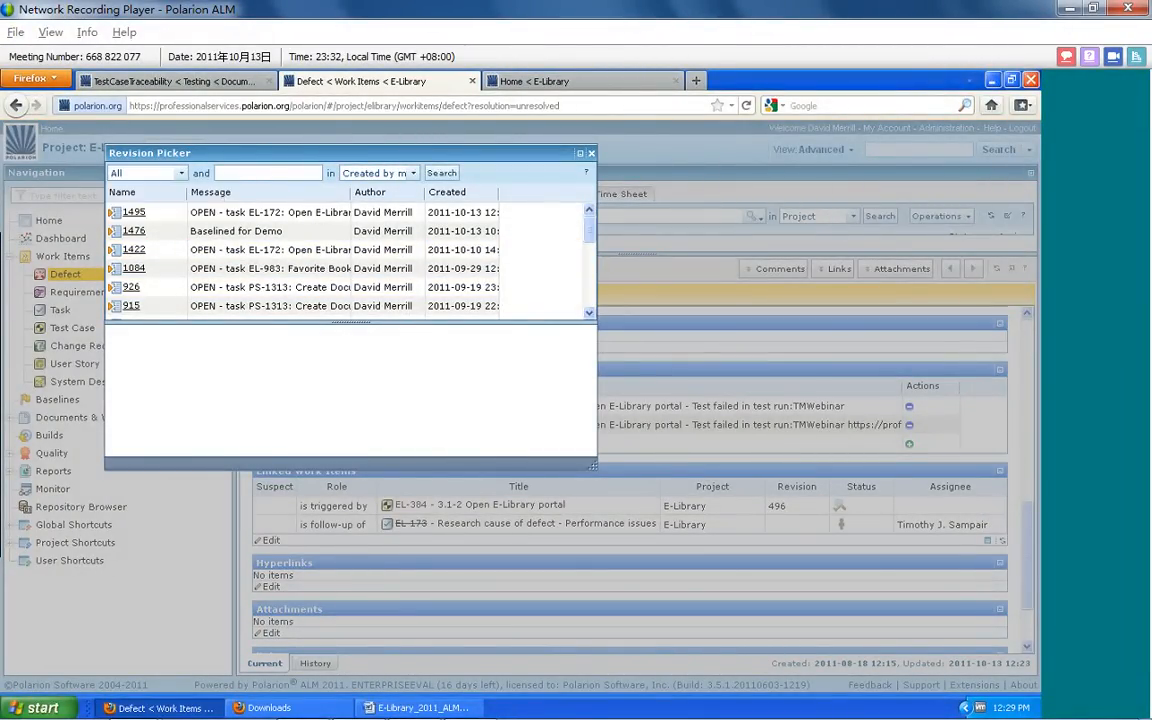
pyautogui.click(407, 174)
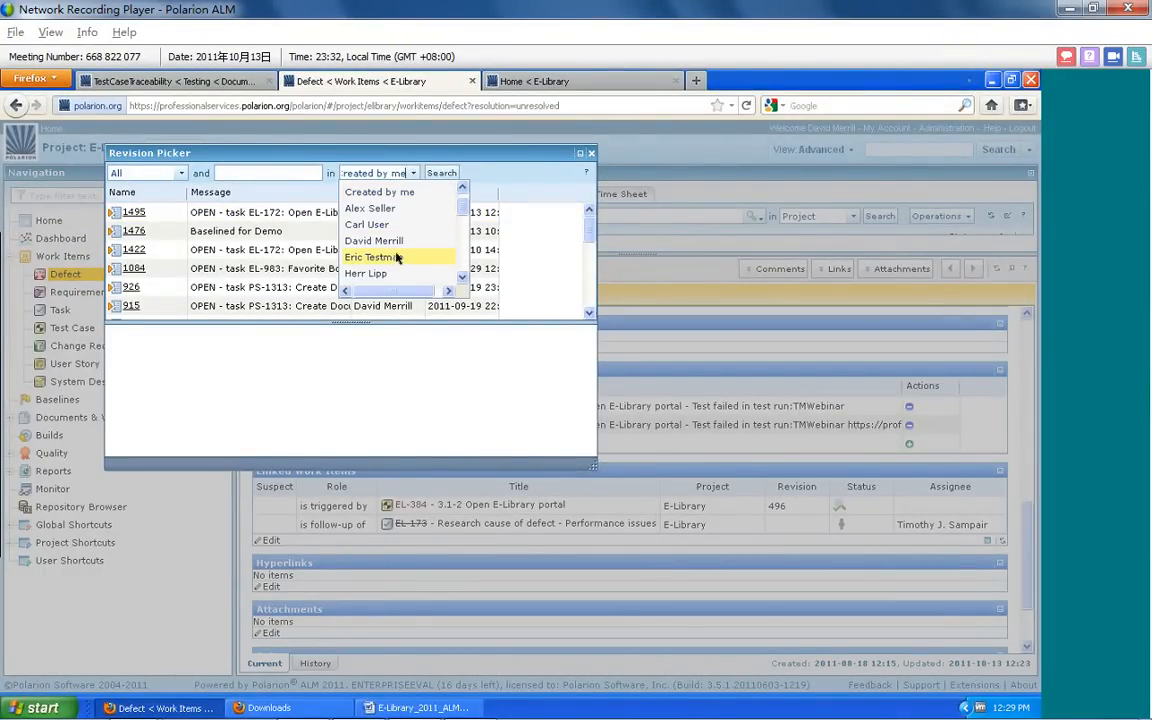
pyautogui.scroll(1, 452, 190)
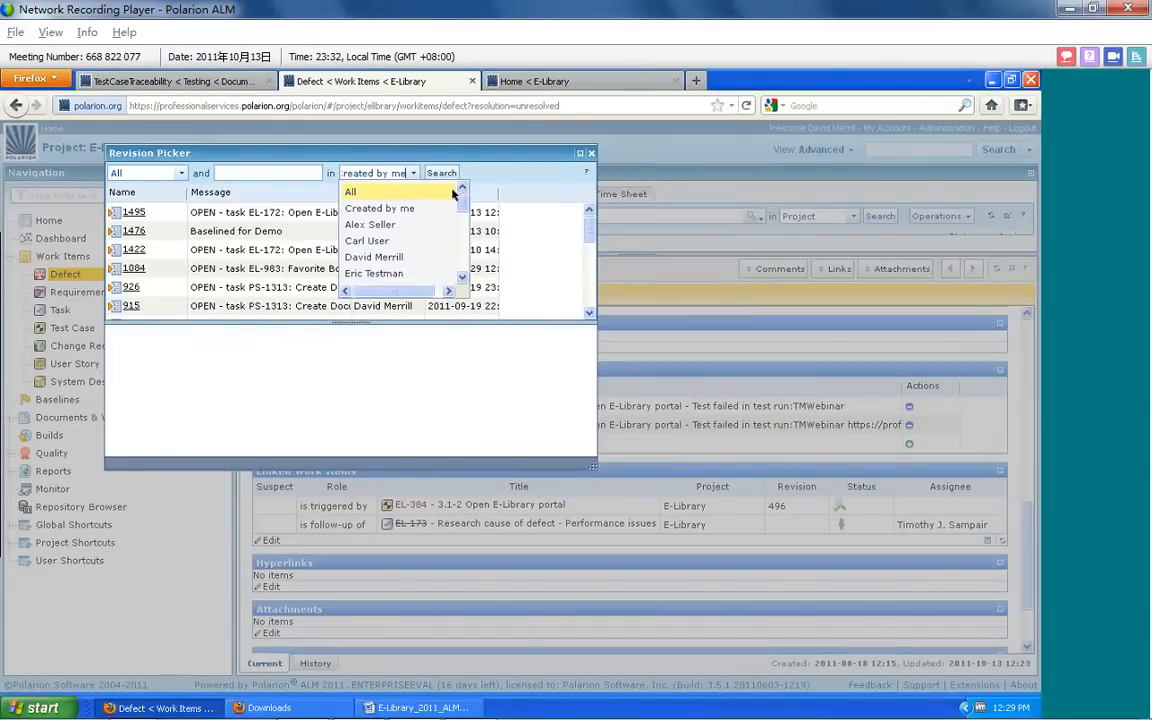
pyautogui.click(428, 193)
pyautogui.click(433, 174)
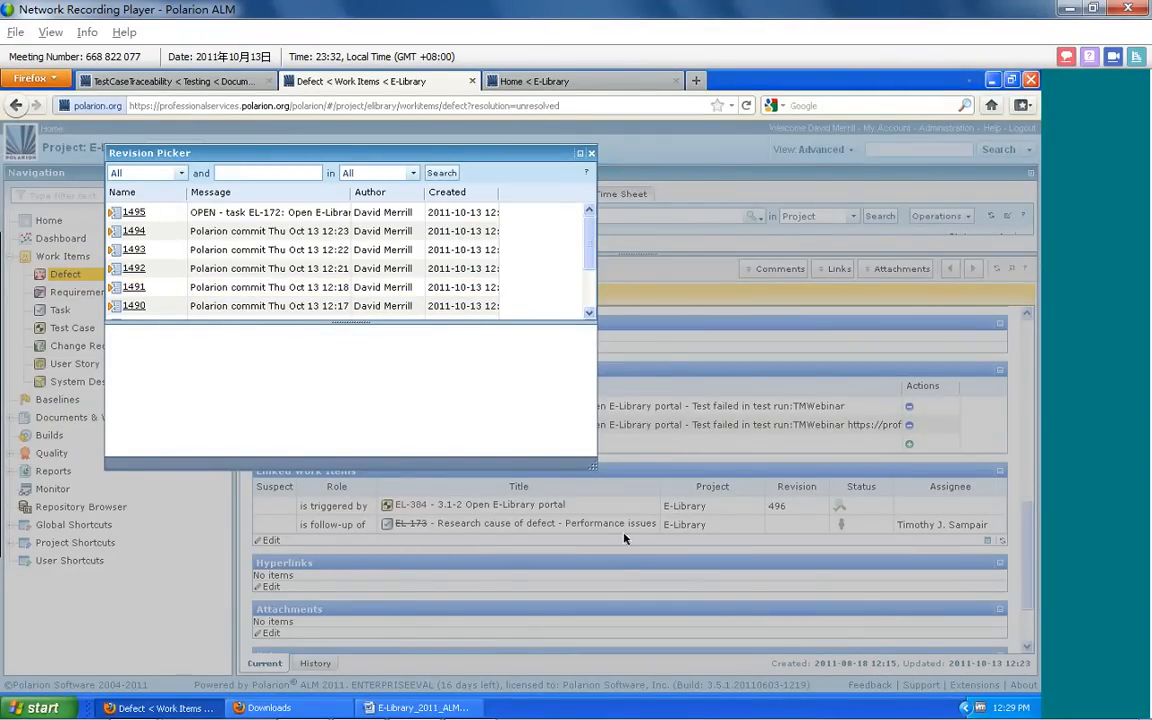
# Pick revision 772 as an additional linked revision of defect EL-172 and save the defect
pyautogui.moveTo(594, 466); pyautogui.dragTo(830, 532)
pyautogui.moveTo(829, 247); pyautogui.dragTo(828, 272)
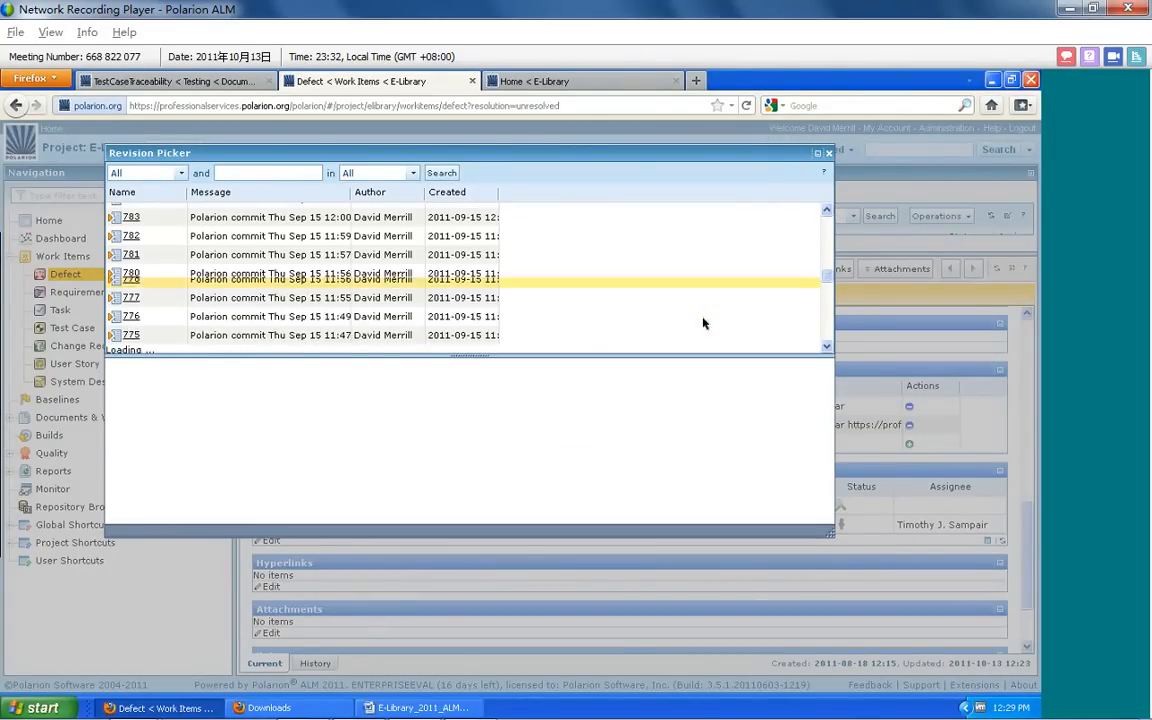
pyautogui.scroll(-3, 703, 323)
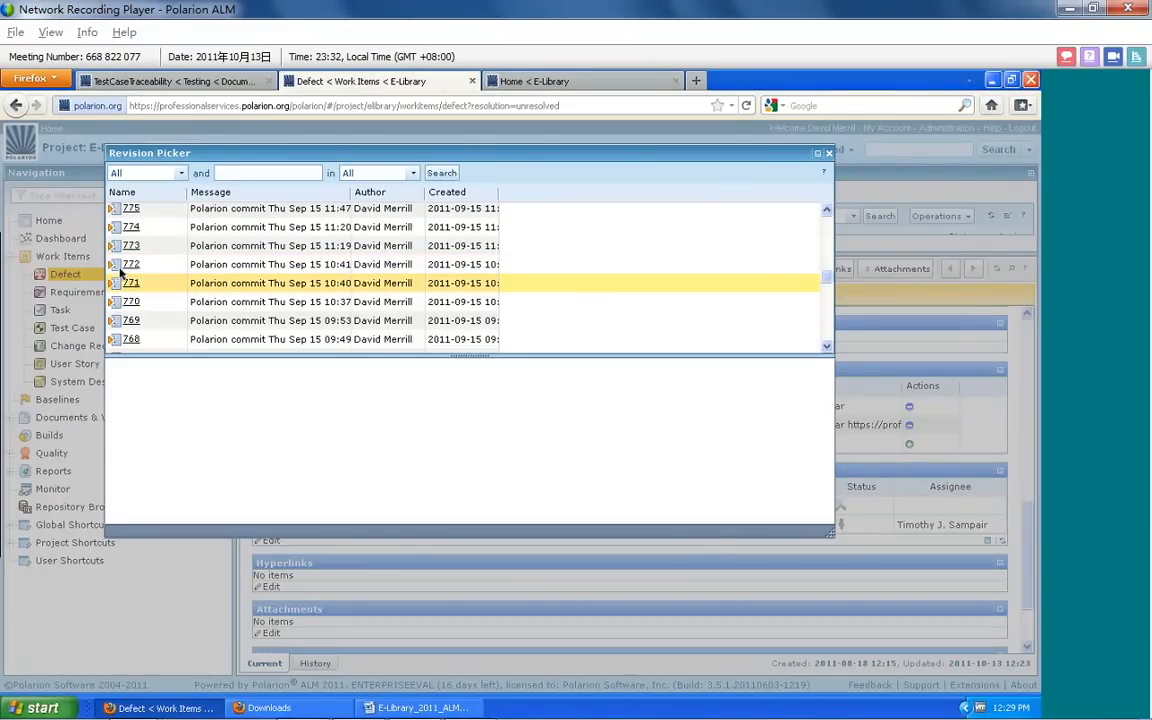
pyautogui.doubleClick(126, 264)
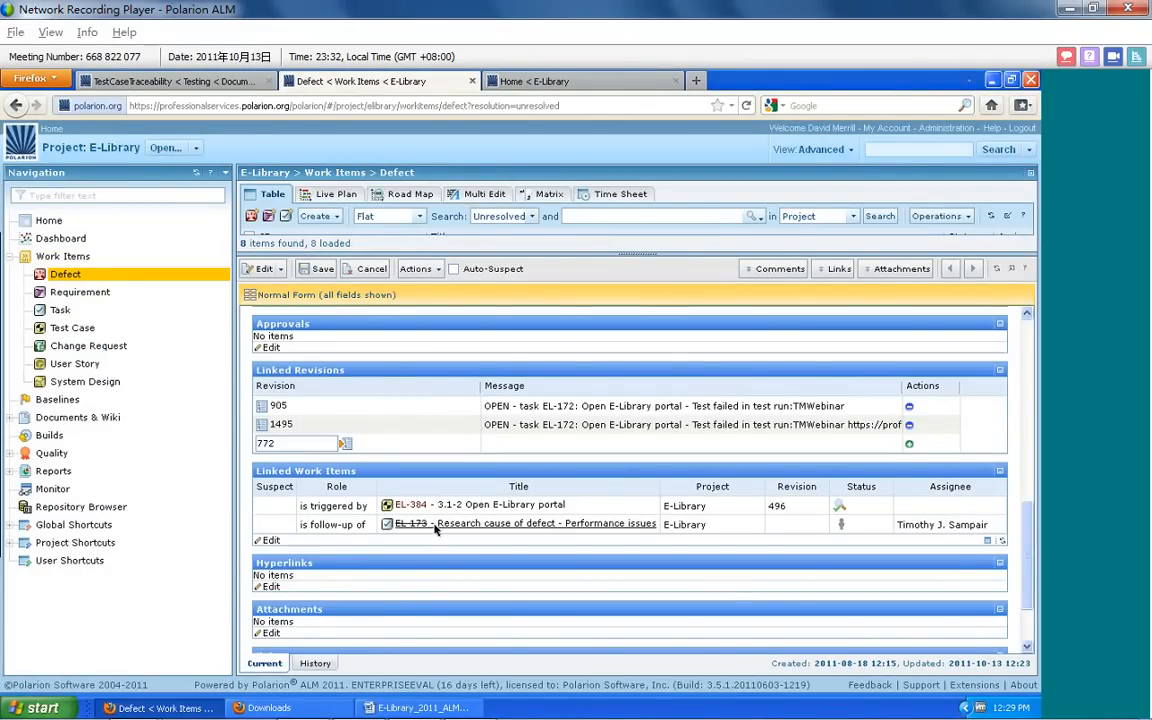
pyautogui.click(312, 269)
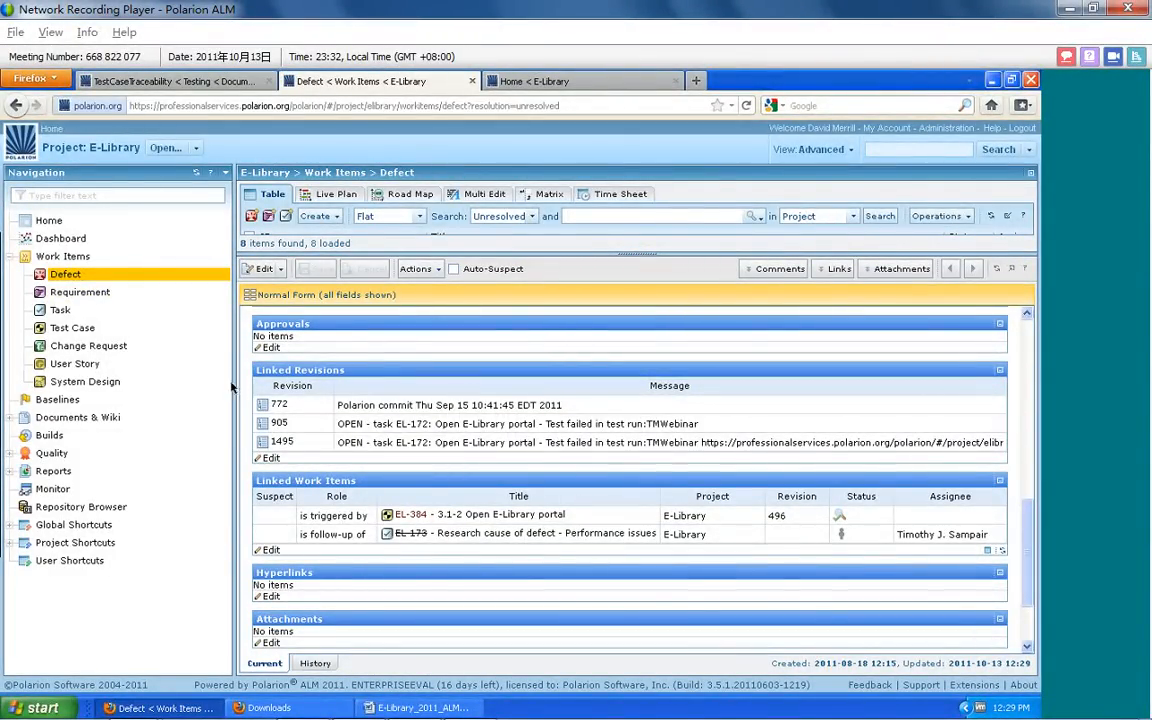
# Narrow the navigation pane, expand Documents & Wiki, and open the Releases page from the E-Library home page
pyautogui.moveTo(233, 387); pyautogui.dragTo(215, 391)
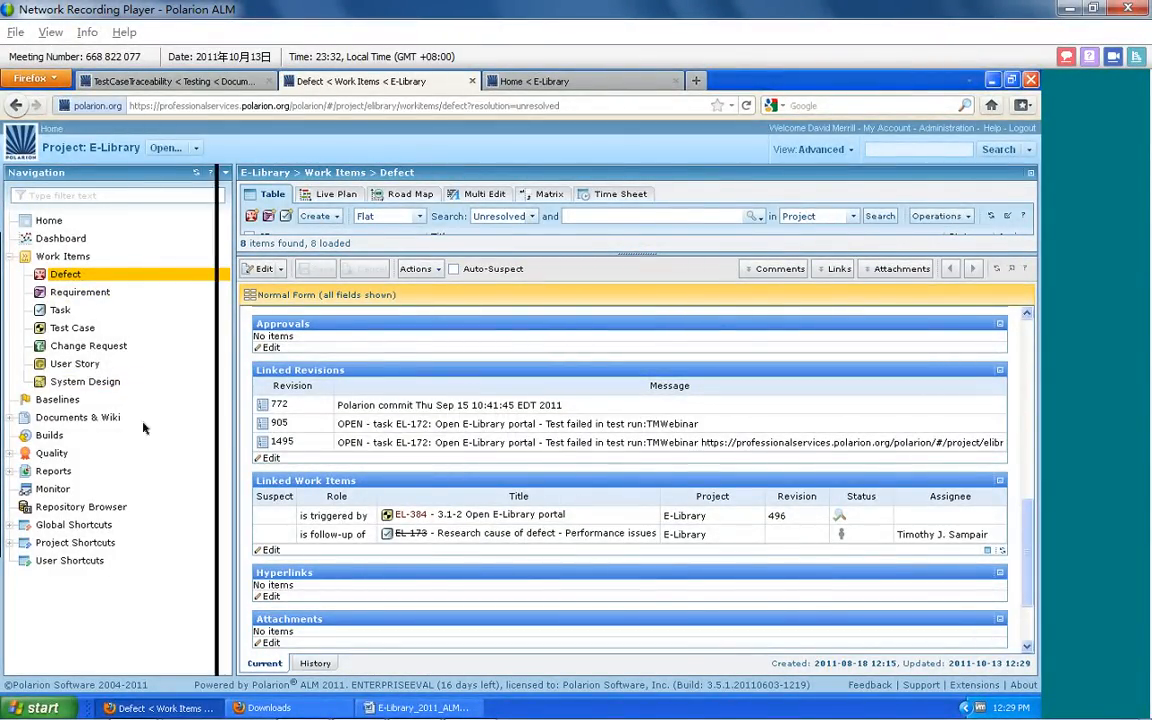
pyautogui.click(14, 418)
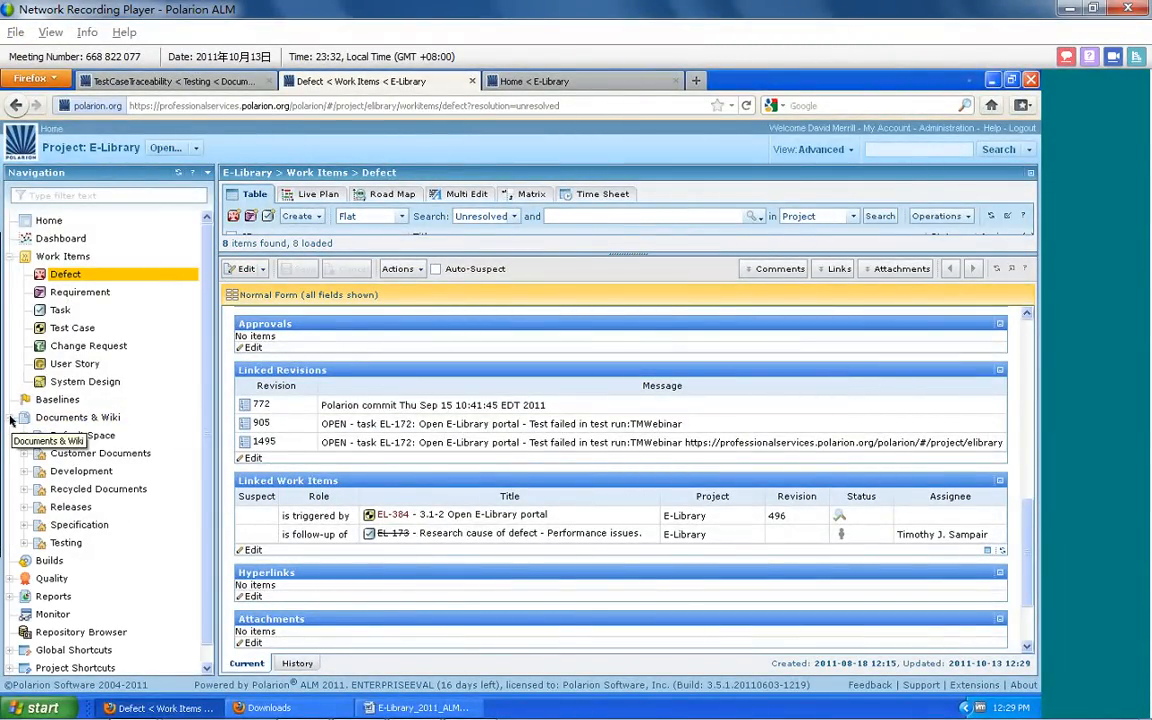
pyautogui.click(72, 225)
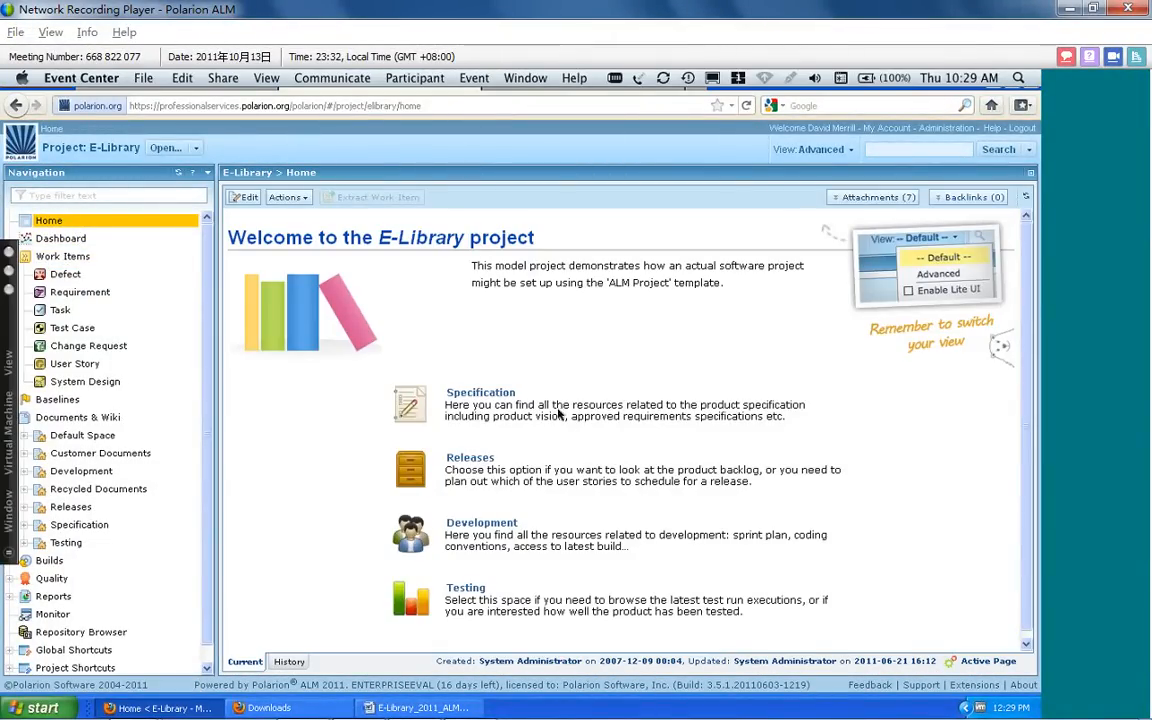
pyautogui.click(471, 461)
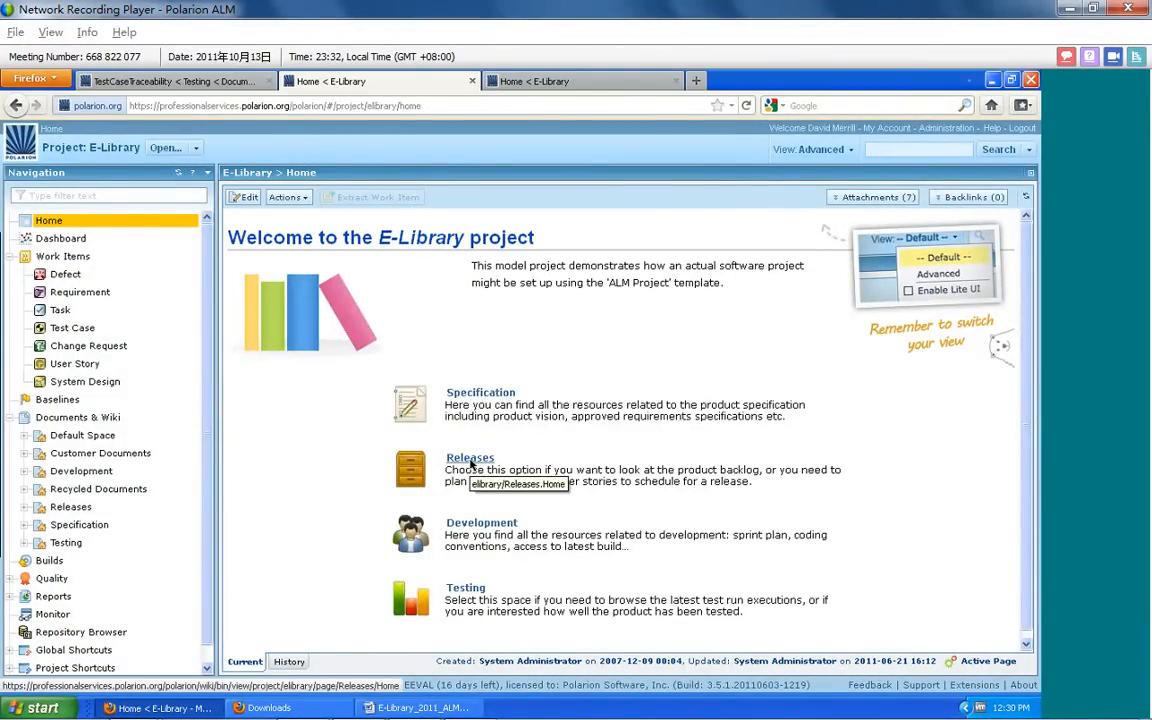
pyautogui.click(471, 461)
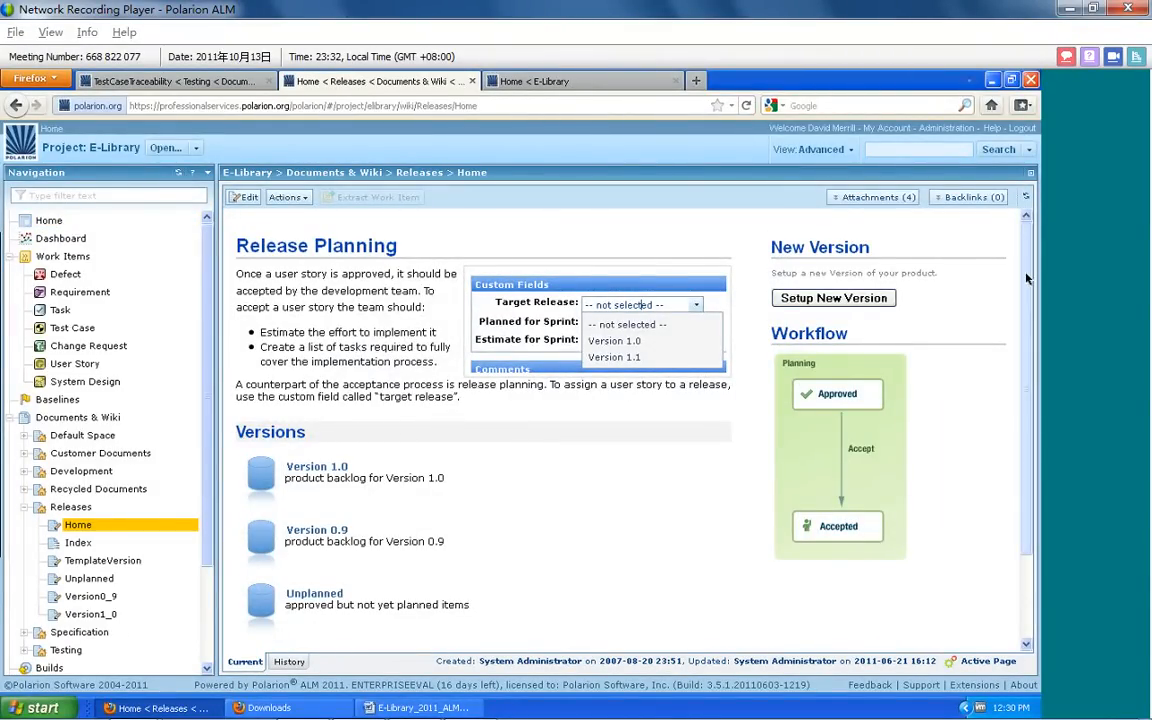
# Open the Version 0.9 release page and review its score board, progress chart and planned user stories
pyautogui.scroll(-2, 700, 400)
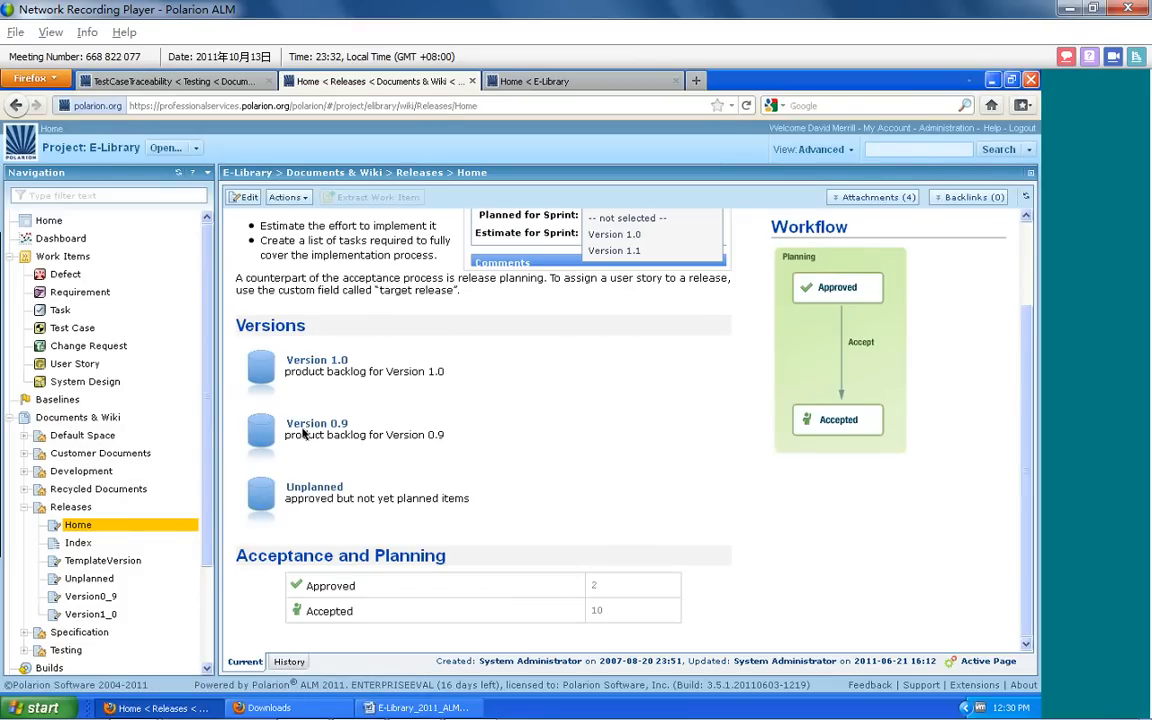
pyautogui.click(306, 425)
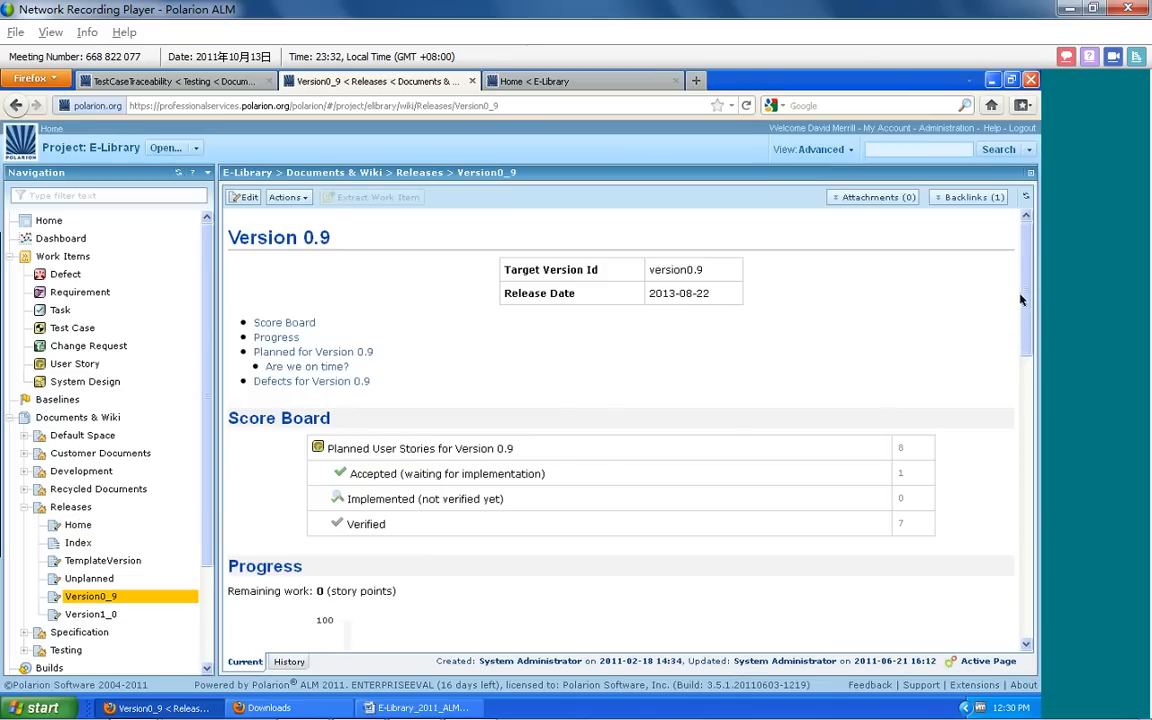
pyautogui.scroll(-1, 1023, 302)
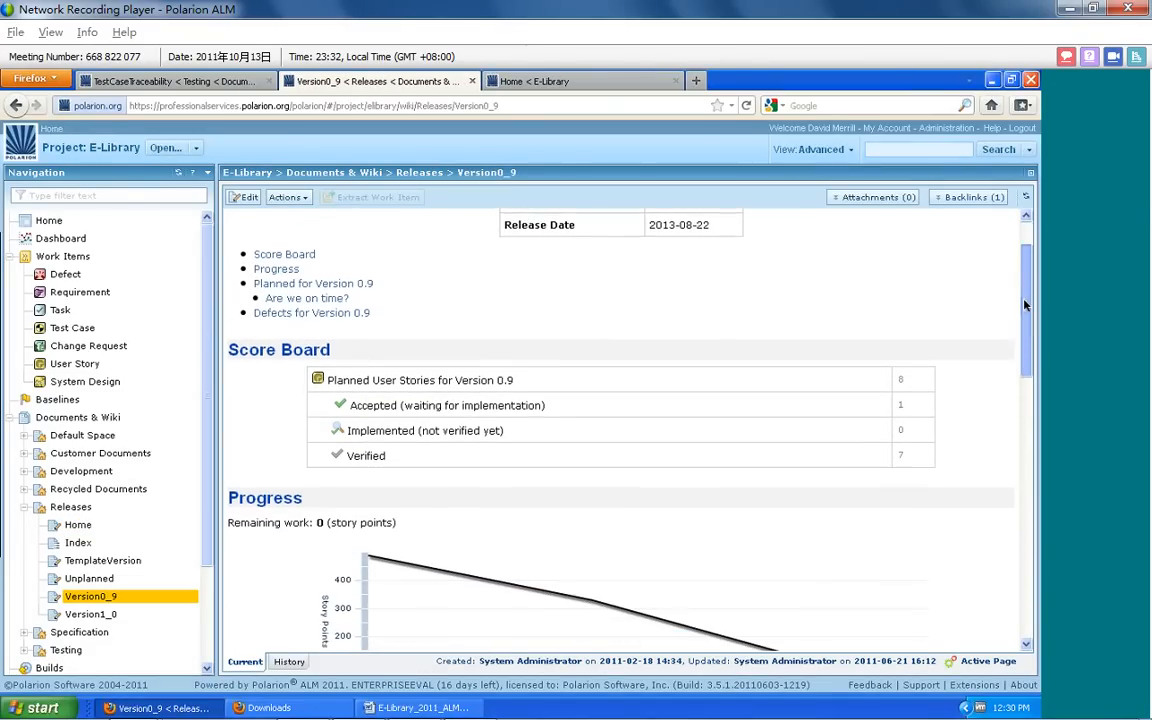
pyautogui.moveTo(1024, 304); pyautogui.dragTo(1028, 382)
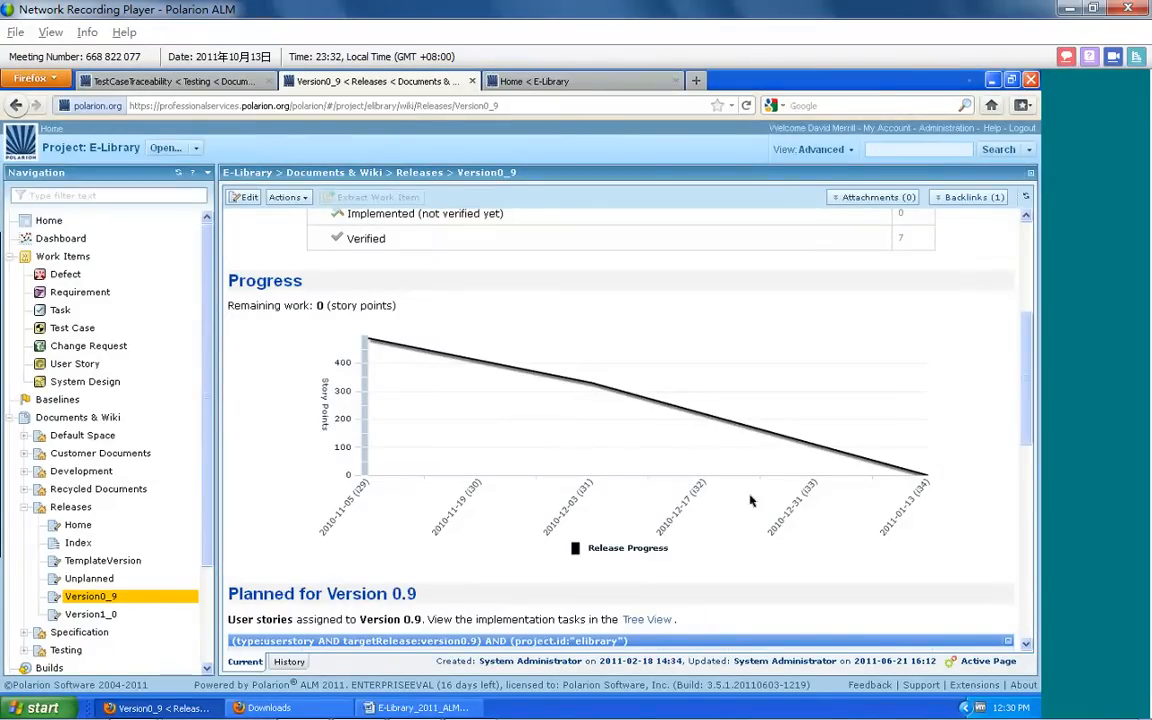
pyautogui.moveTo(1023, 375); pyautogui.dragTo(1036, 486)
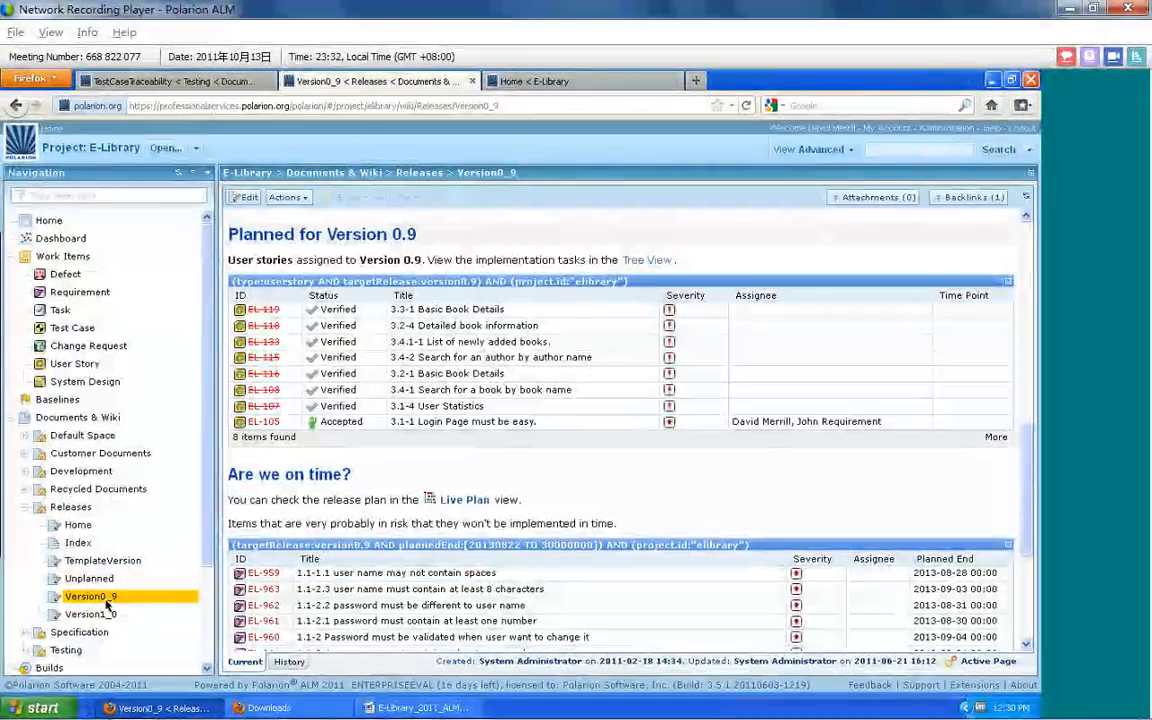
# Open the Version 1.0 release page and review its progress chart, planned user stories and on-time section
pyautogui.click(95, 620)
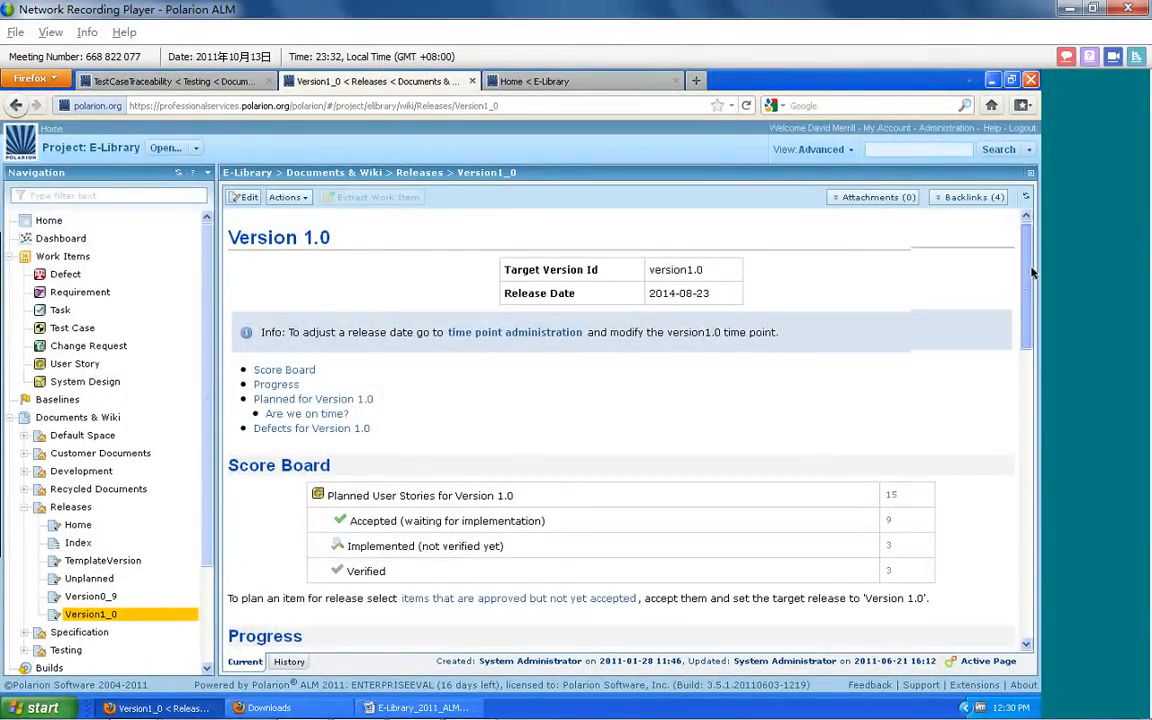
pyautogui.scroll(-5, 1028, 267)
pyautogui.scroll(-4, 620, 420)
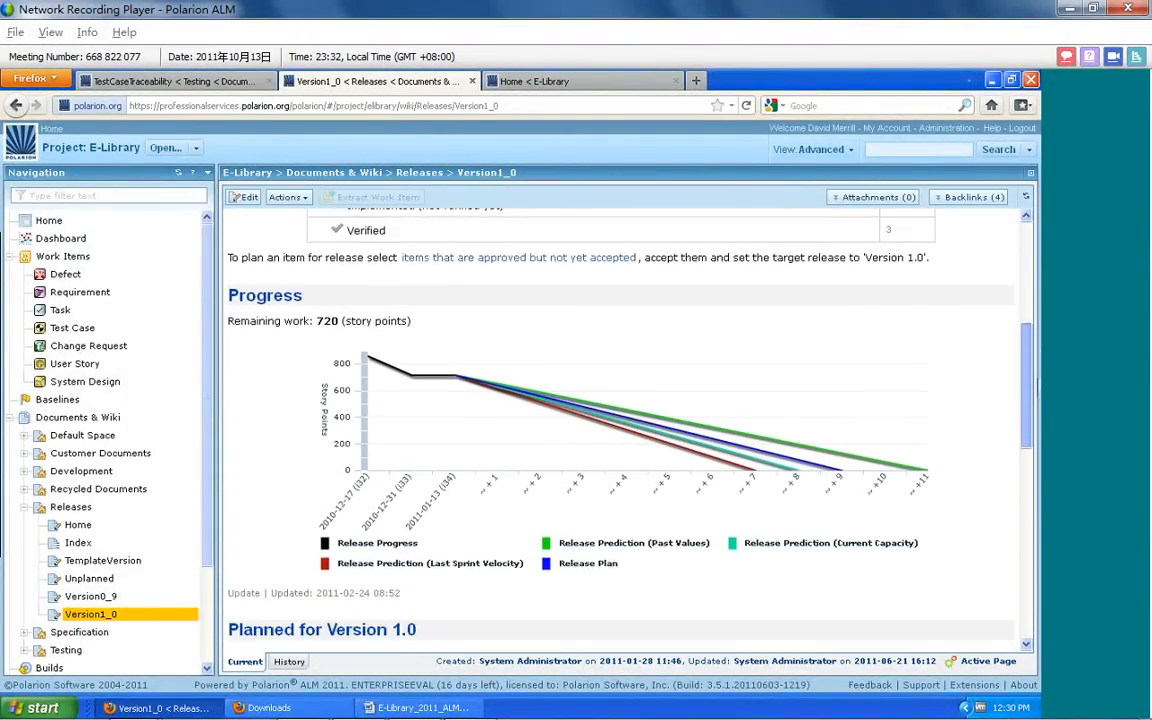
pyautogui.scroll(-3, 620, 420)
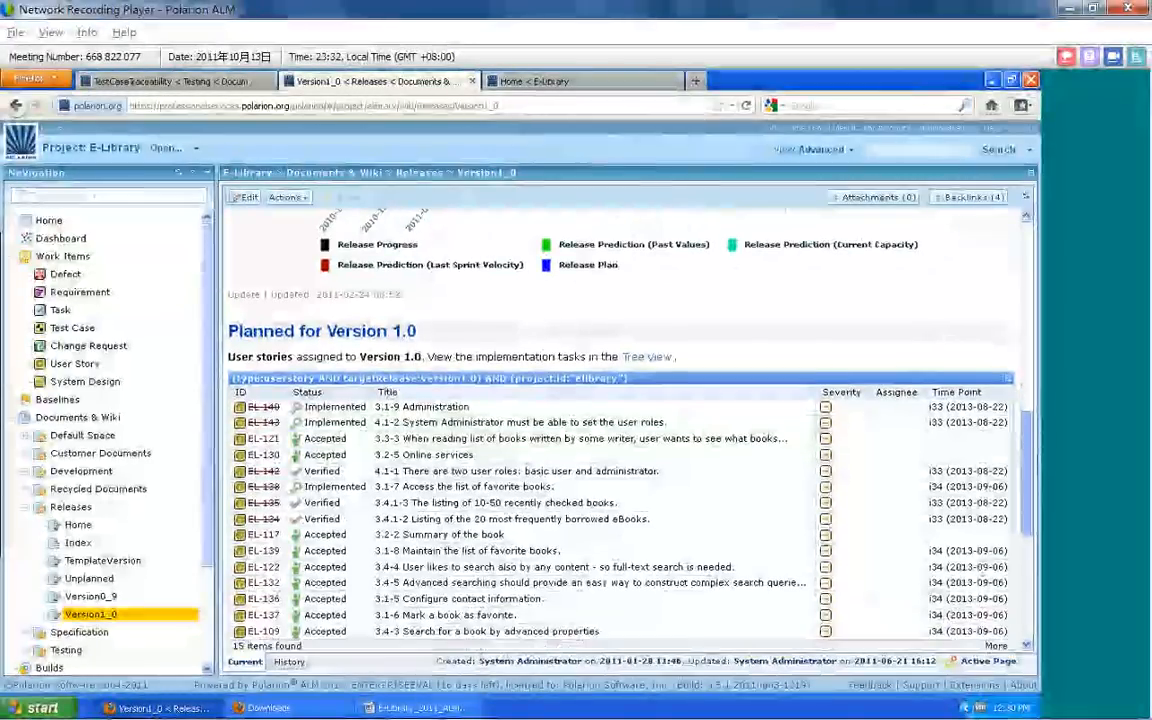
pyautogui.scroll(-3, 620, 420)
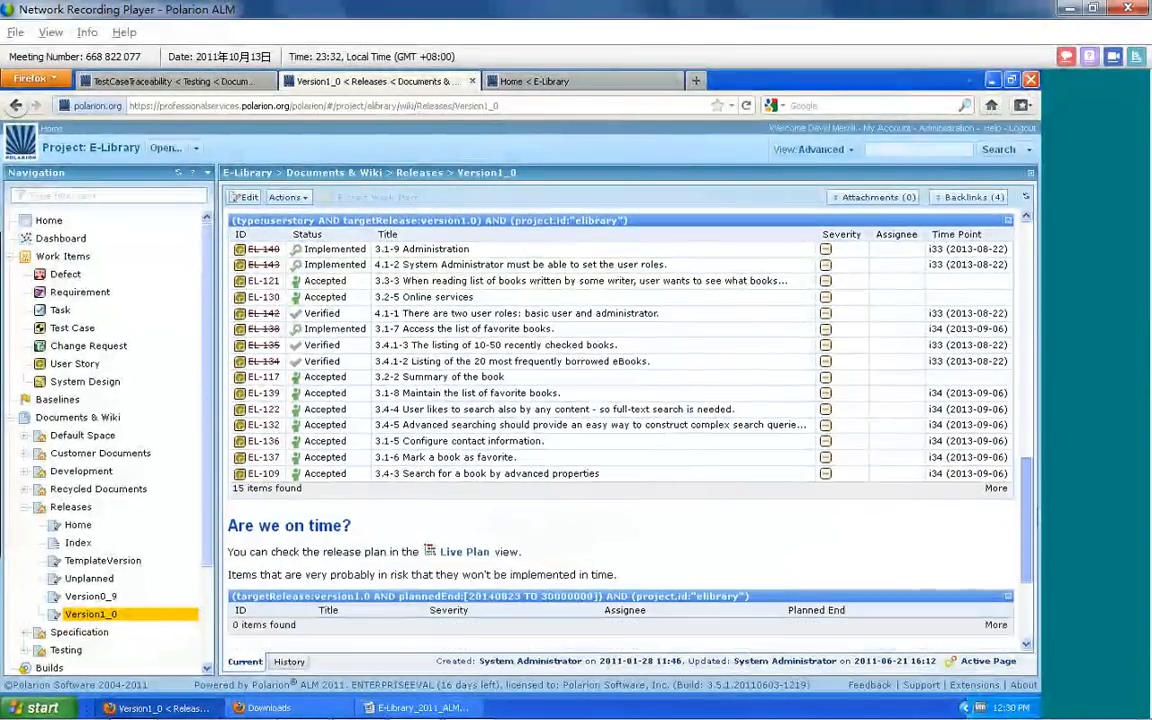
# Review the user stories and defects for Version 1.0, open the release's Live Plan, and set its scale to 1 week
pyautogui.moveTo(1038, 541); pyautogui.dragTo(1031, 478)
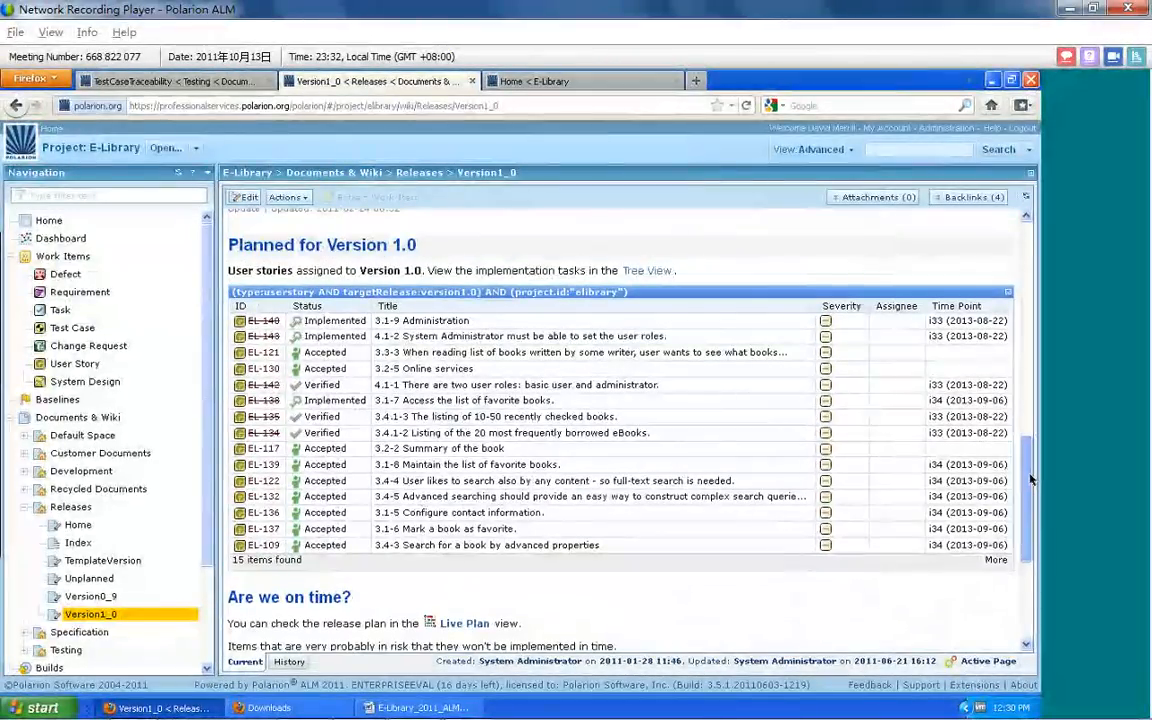
pyautogui.scroll(-4, 1031, 478)
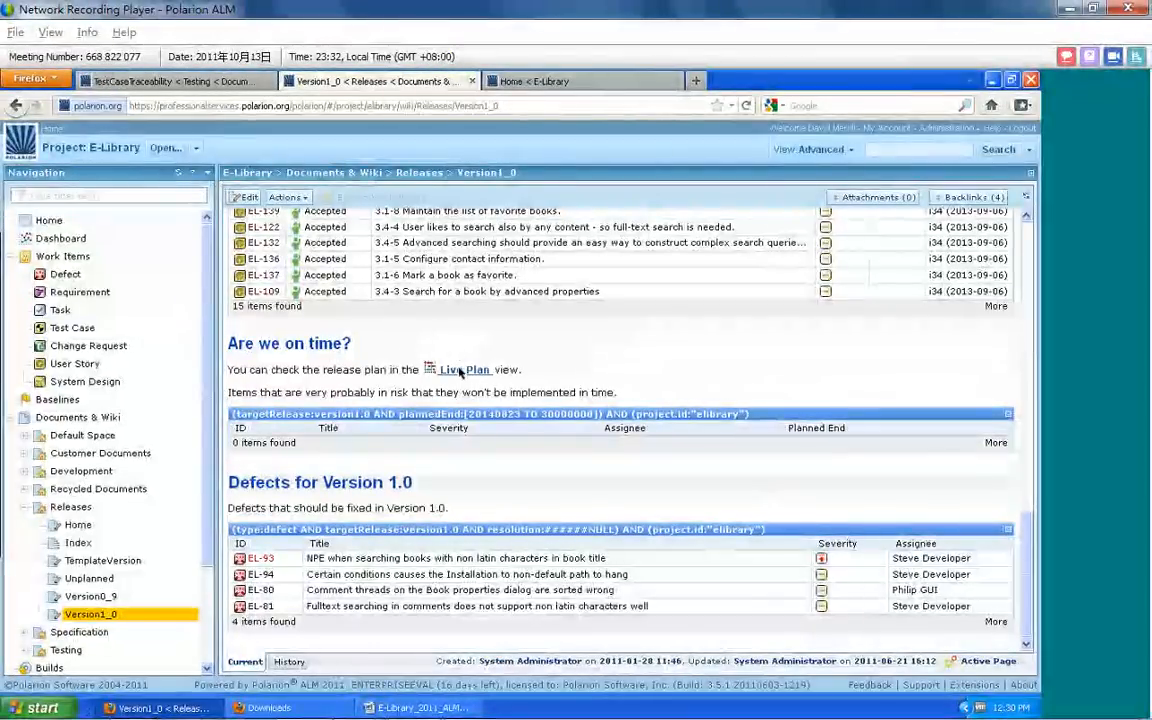
pyautogui.click(458, 371)
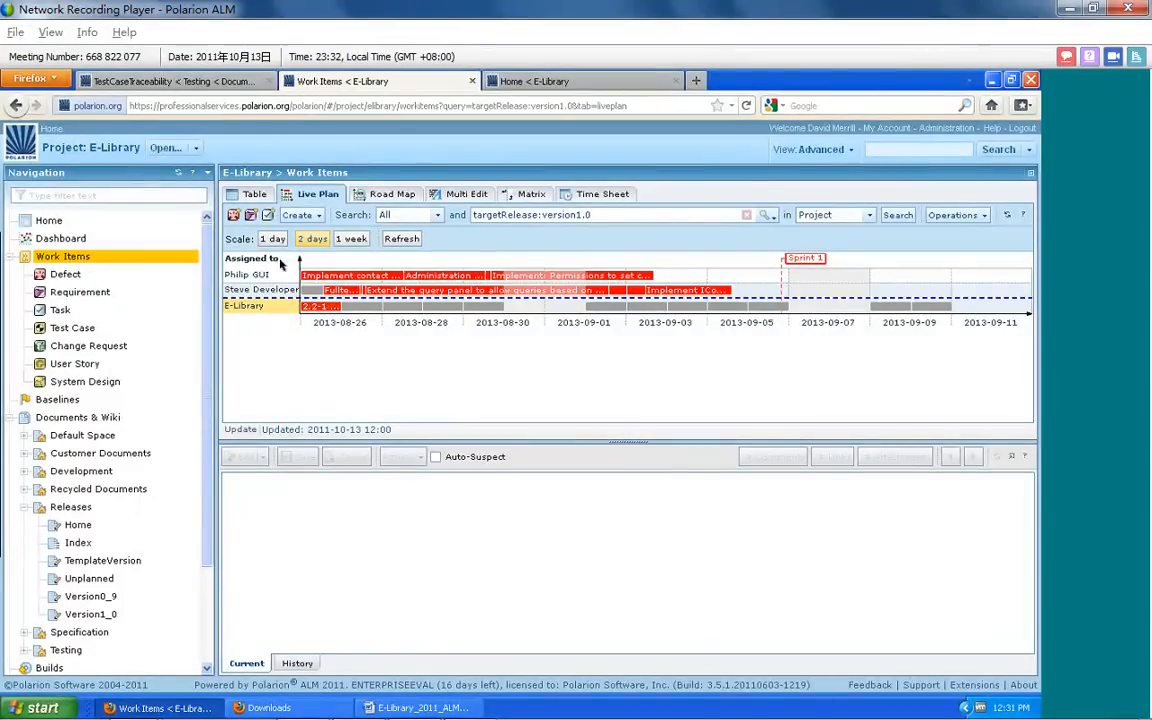
pyautogui.click(343, 240)
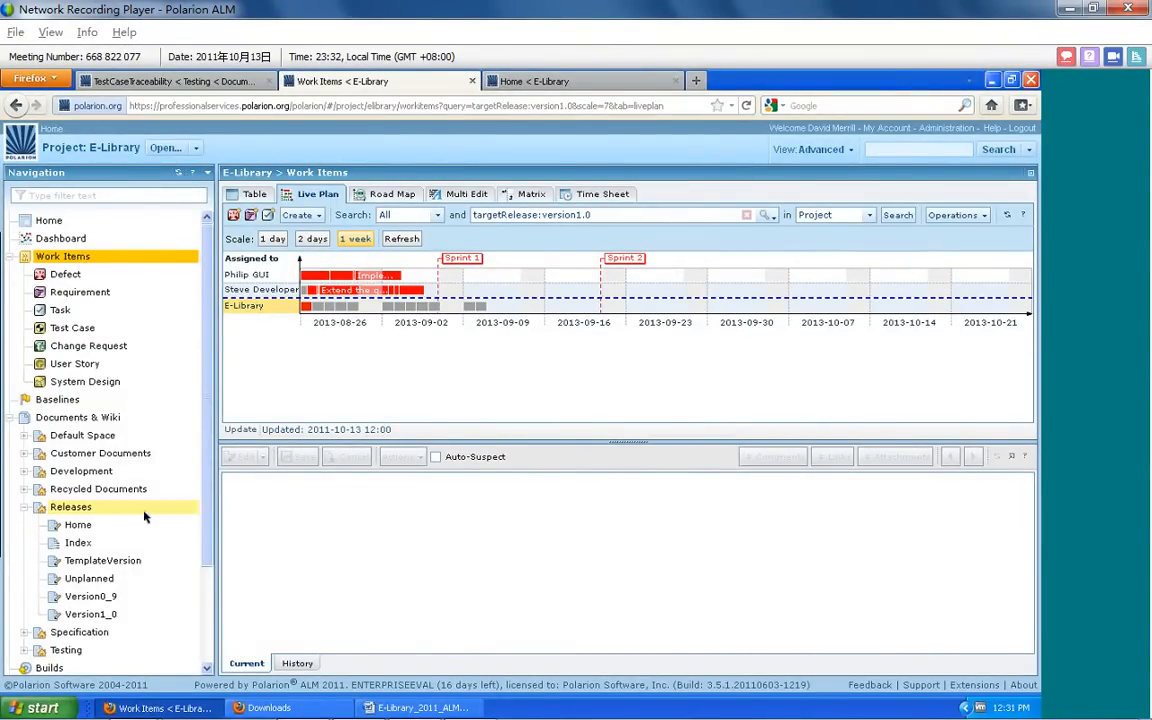
# Collapse the Releases space, open the Development home page, and review its current sprint chart, sprint links and source code section
pyautogui.scroll(-3, 188, 383)
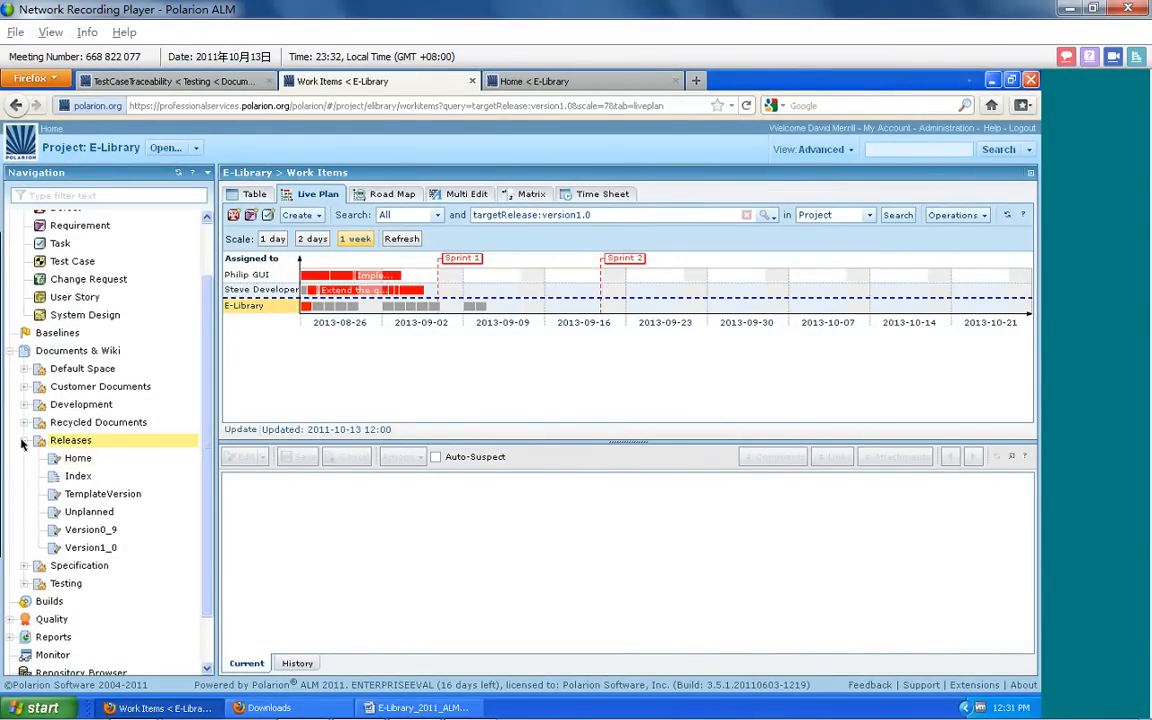
pyautogui.click(22, 442)
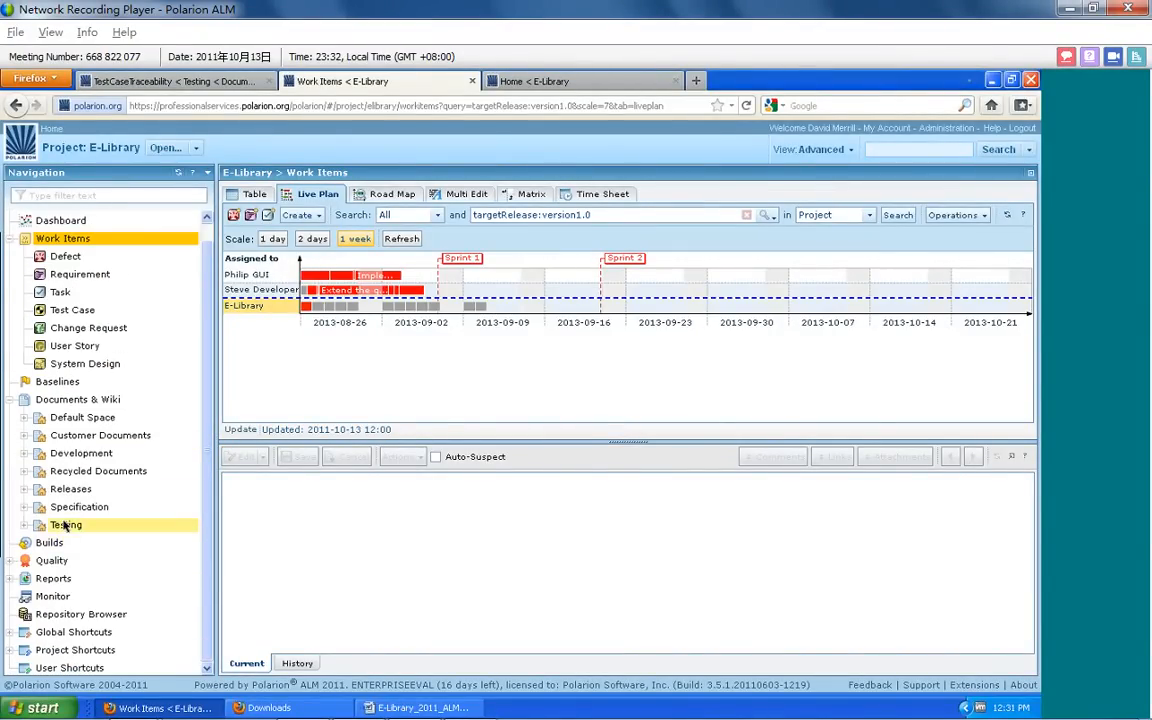
pyautogui.click(78, 462)
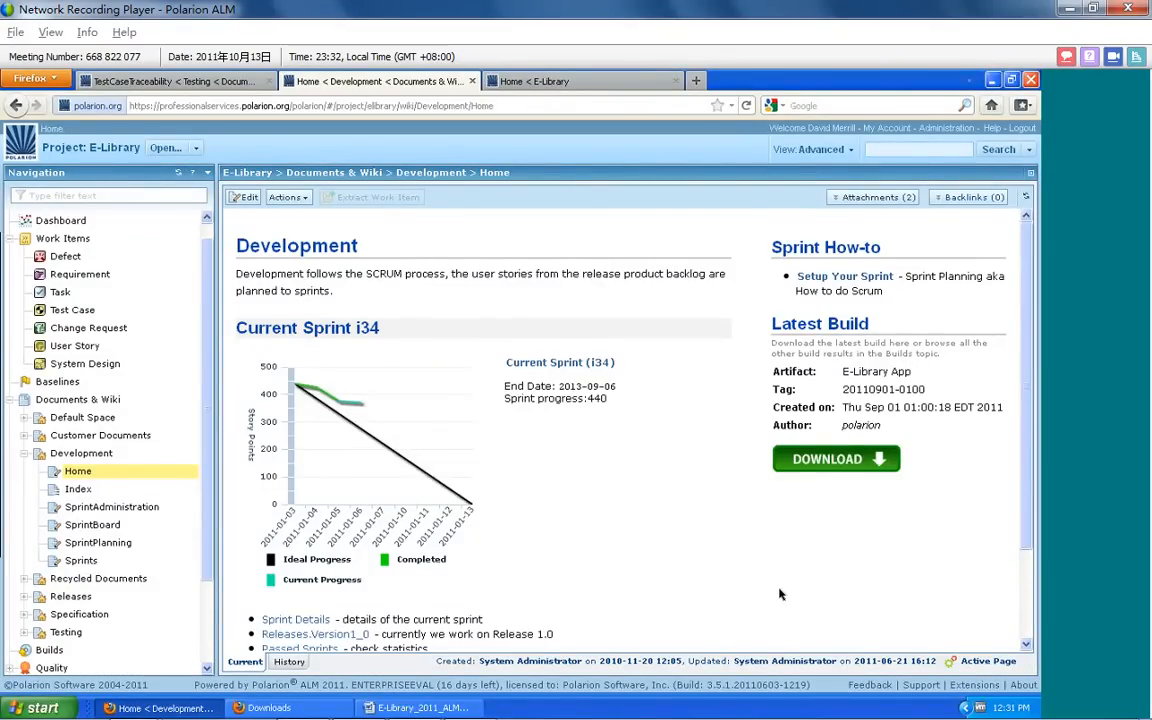
pyautogui.moveTo(1030, 293); pyautogui.dragTo(1033, 319)
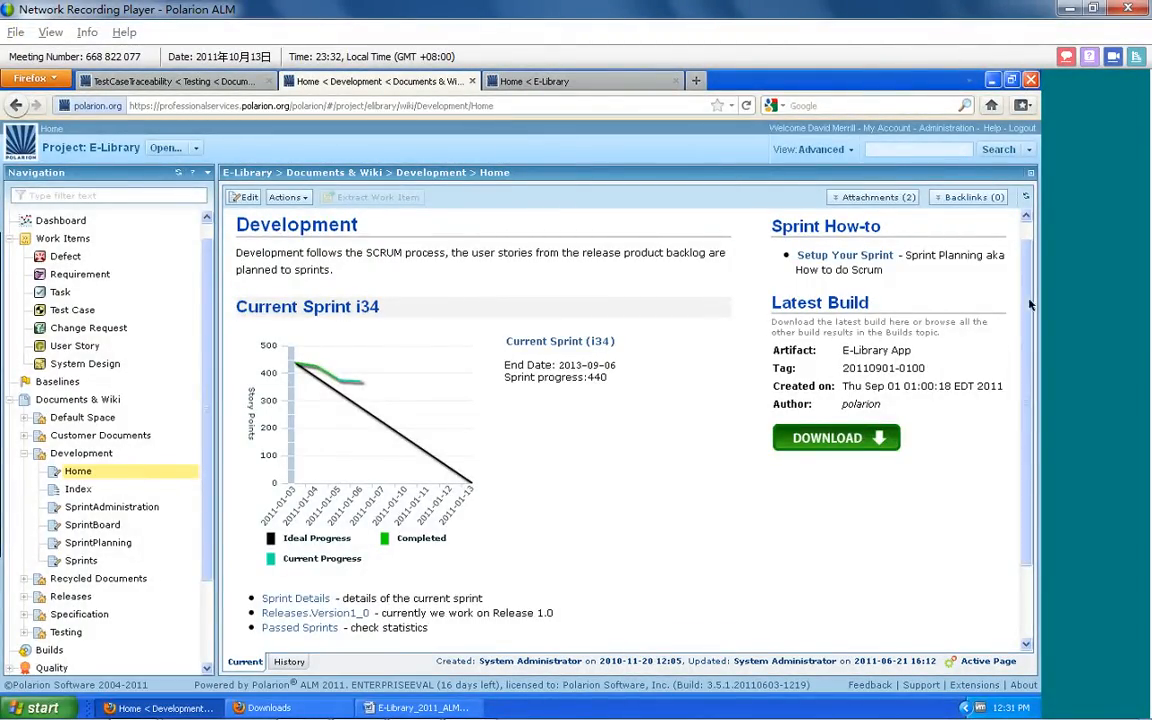
pyautogui.moveTo(1030, 305); pyautogui.dragTo(1033, 358)
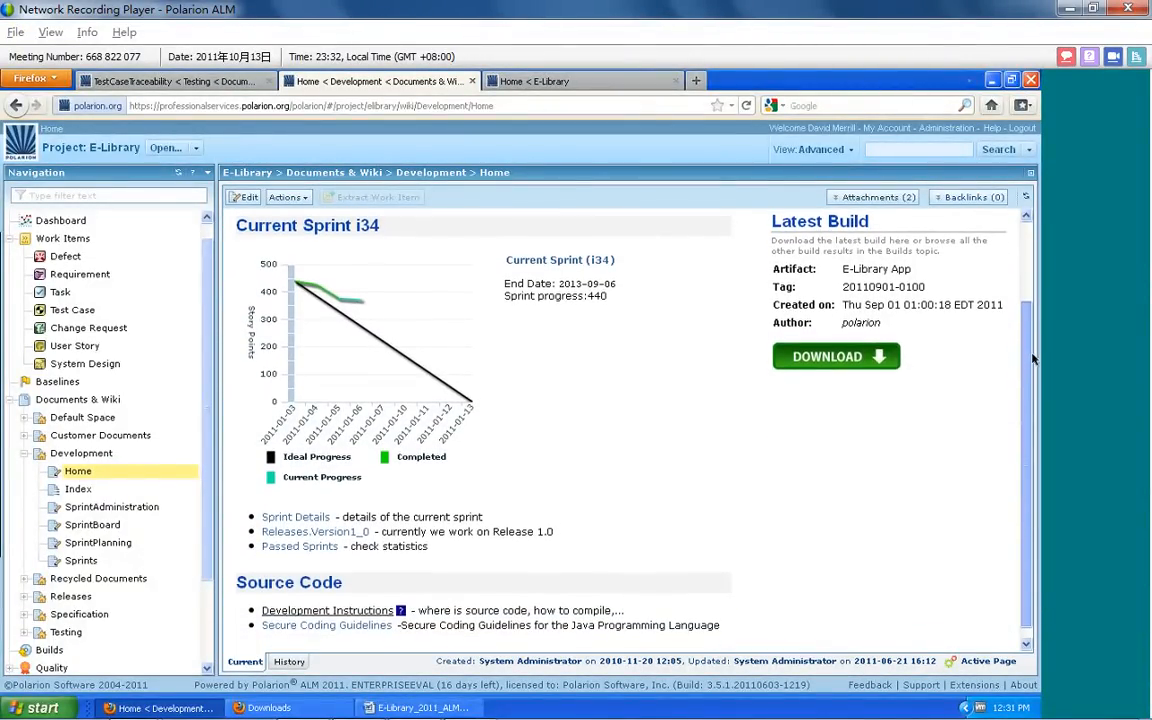
# Open the download listing of the latest E-Library App build from the Development page, and close it again
pyautogui.scroll(1, 957, 327)
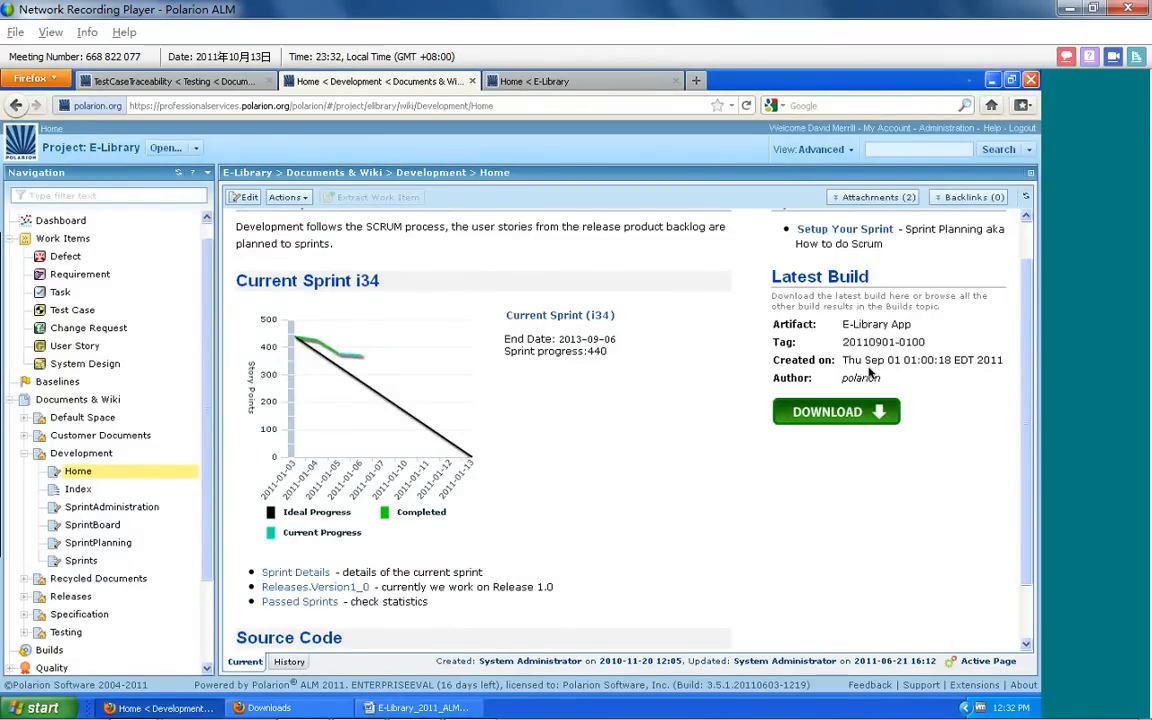
pyautogui.click(859, 420)
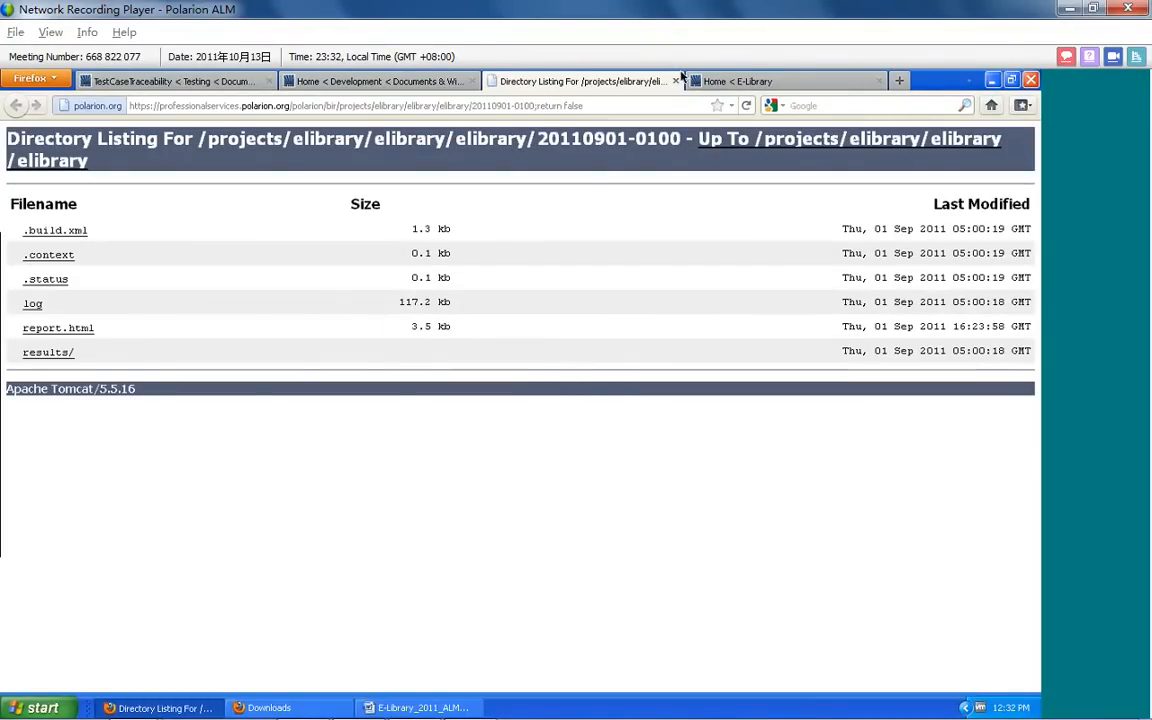
pyautogui.hotkey('ctrl', 'w')
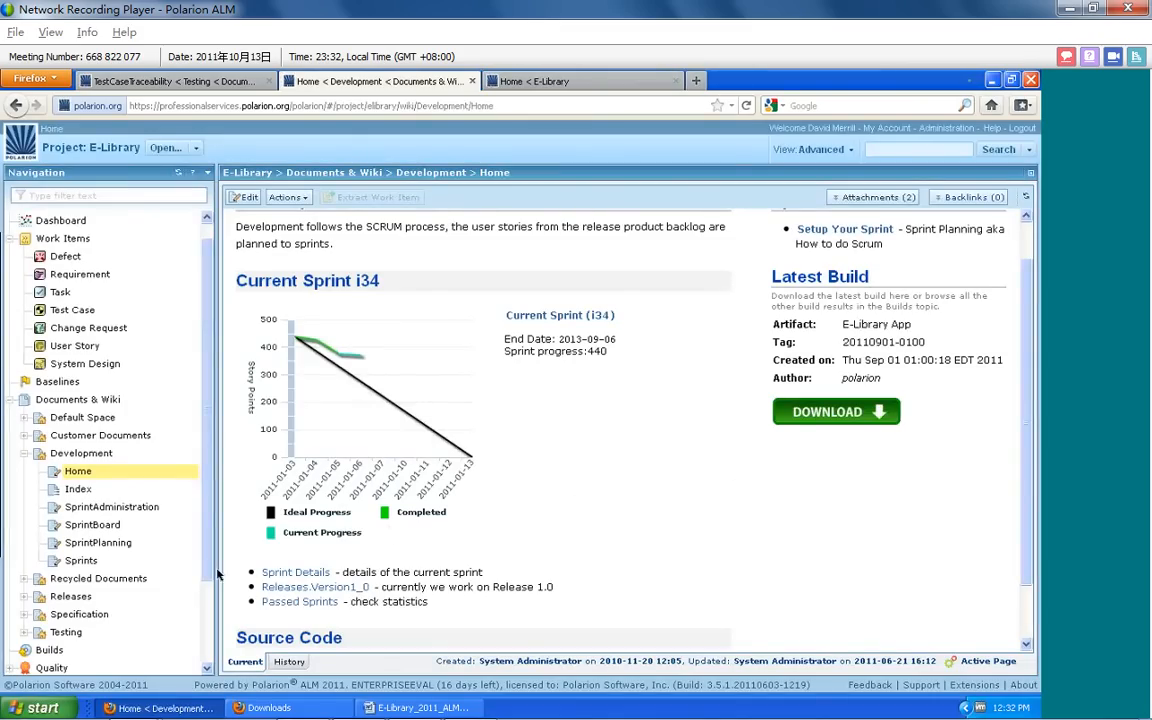
# View the SprintPlanning page, and open the SprintBoard page to examine its work items, progress chart and process violations
pyautogui.click(110, 543)
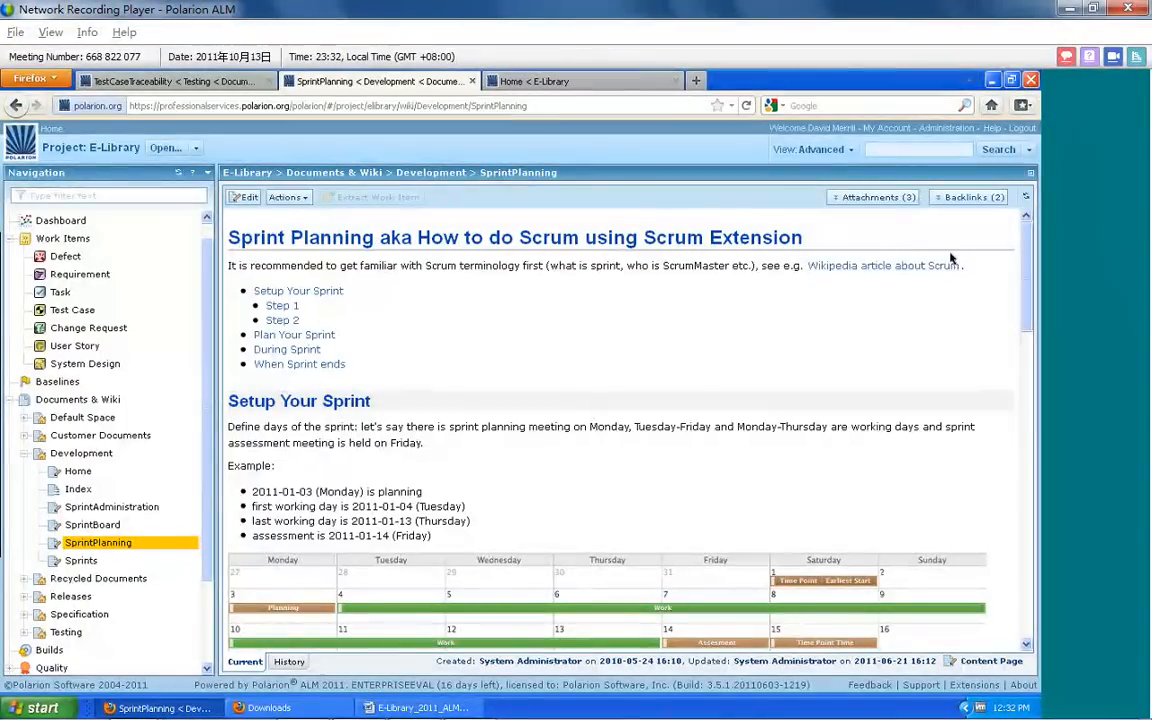
pyautogui.moveTo(1025, 253)
pyautogui.mouseDown()
pyautogui.moveTo(1023, 307)
pyautogui.moveTo(1016, 238)
pyautogui.mouseUp()
pyautogui.click(88, 526)
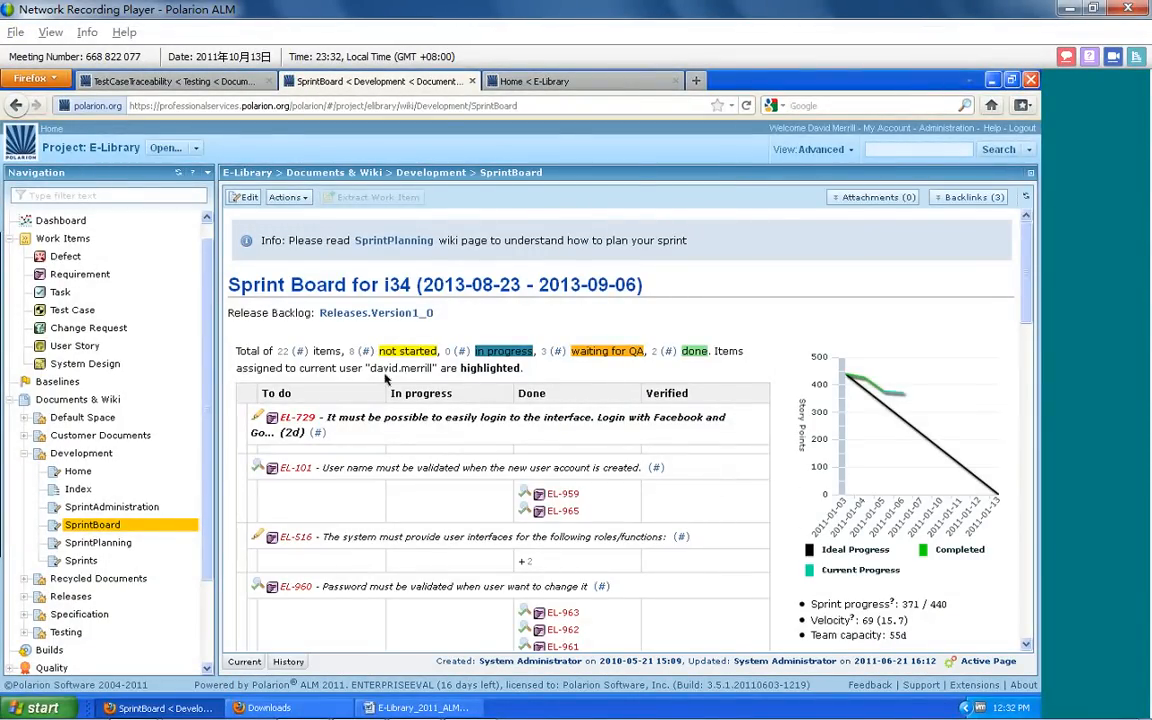
pyautogui.moveTo(1027, 243); pyautogui.dragTo(1027, 249)
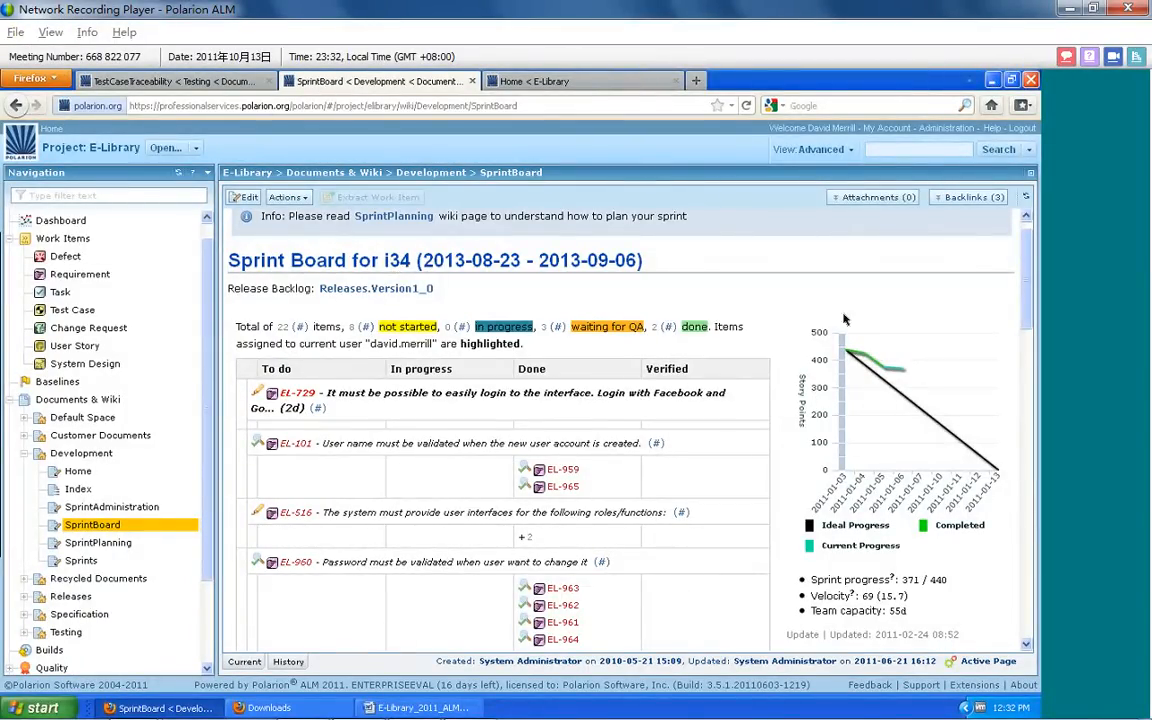
pyautogui.moveTo(1026, 263); pyautogui.dragTo(1028, 301)
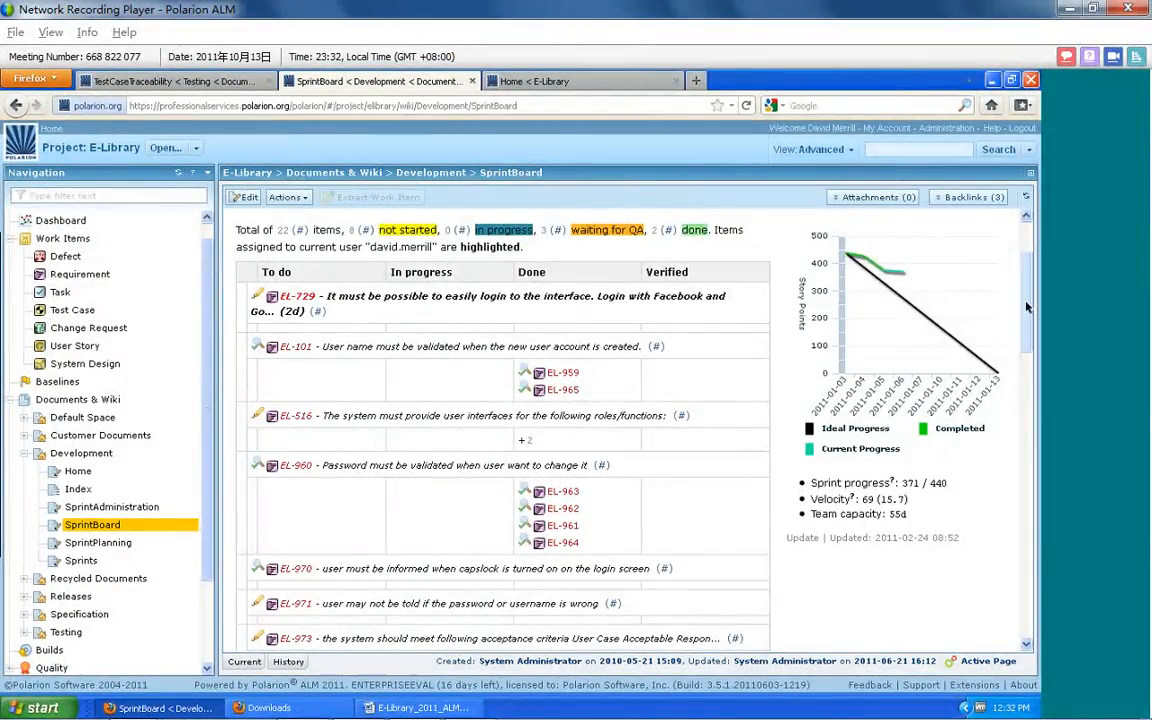
pyautogui.scroll(-6, 1027, 307)
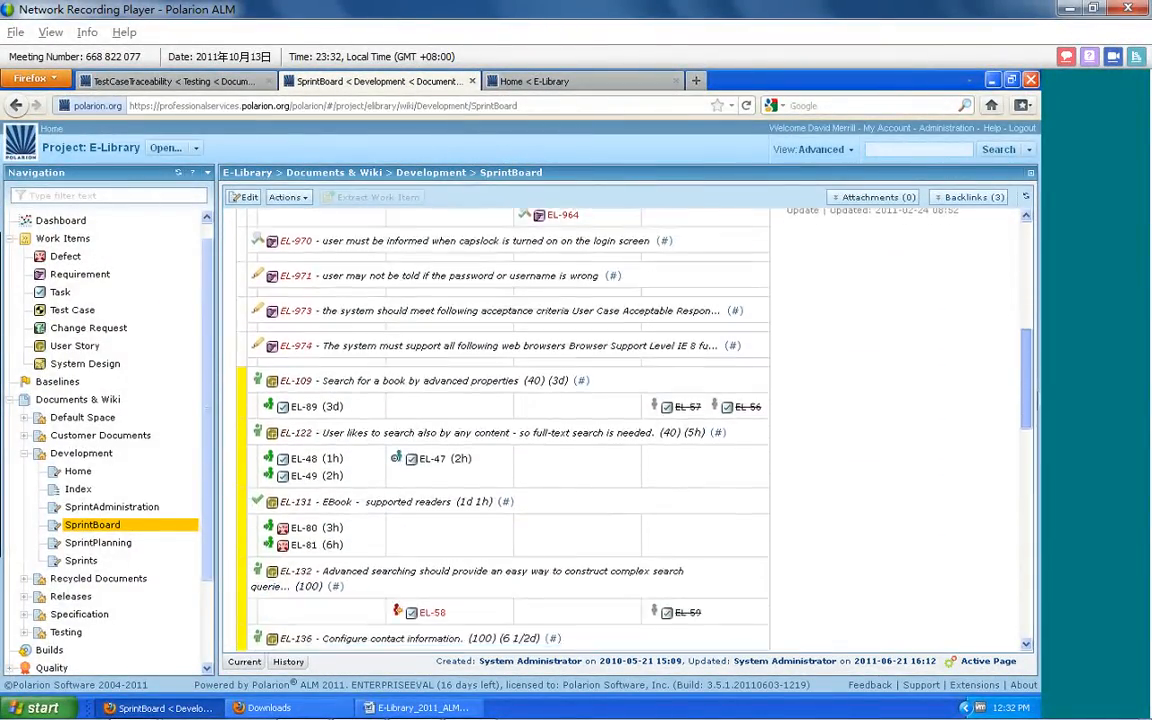
pyautogui.scroll(-3, 712, 432)
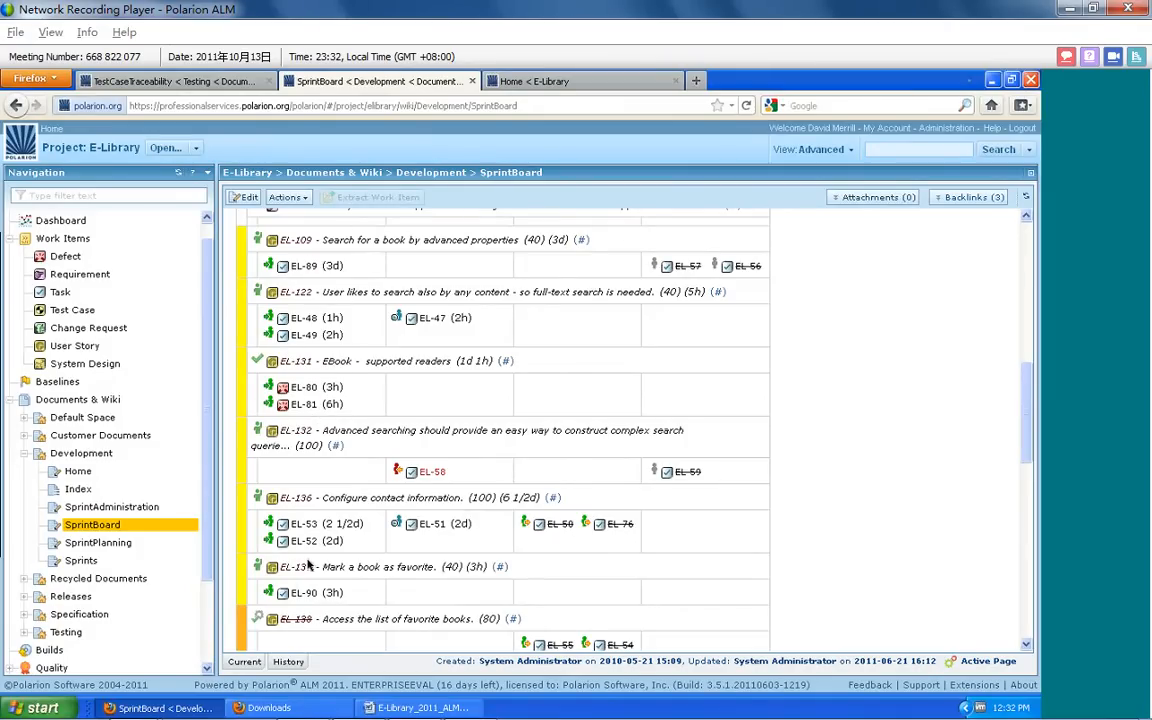
pyautogui.moveTo(1028, 429); pyautogui.dragTo(1028, 288)
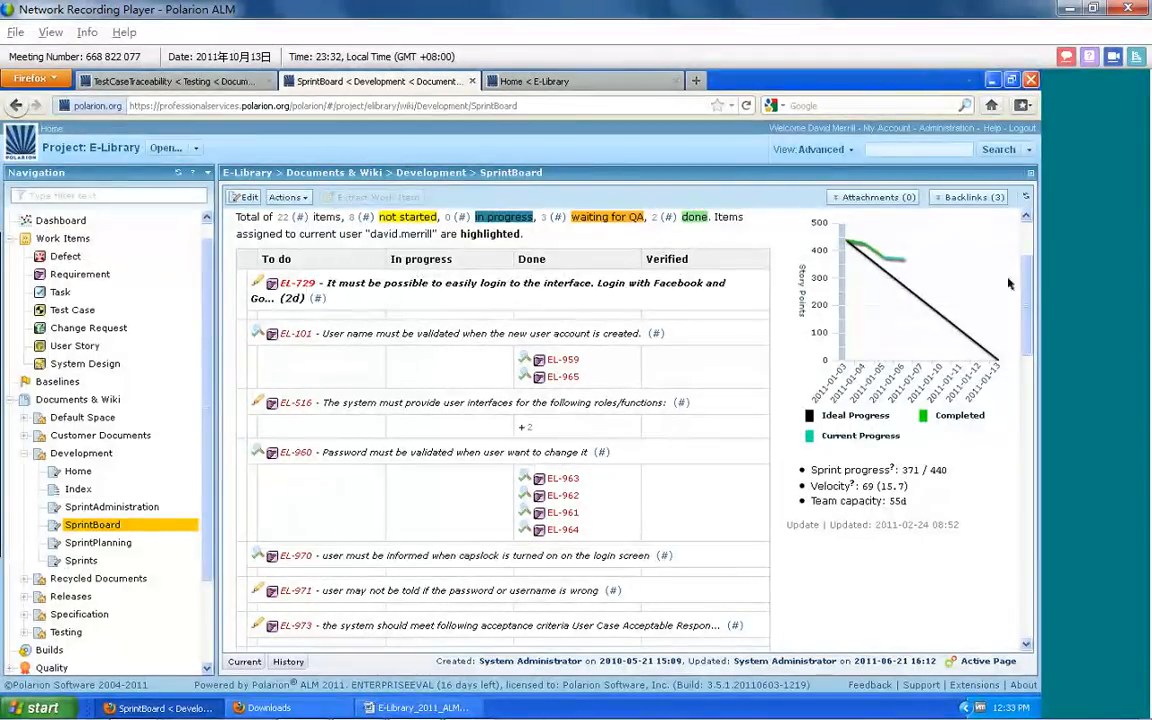
pyautogui.moveTo(1028, 300); pyautogui.dragTo(1038, 565)
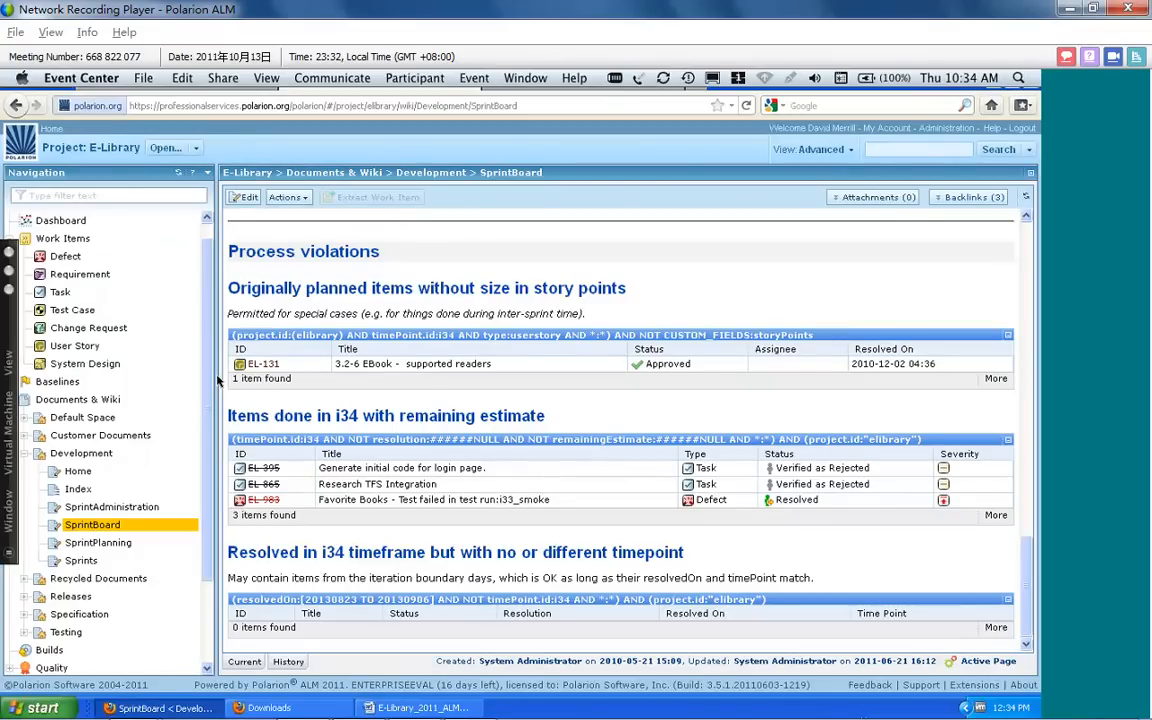
# Widen the navigation pane slightly and switch to the Event Center application
pyautogui.moveTo(217, 380); pyautogui.dragTo(213, 388)
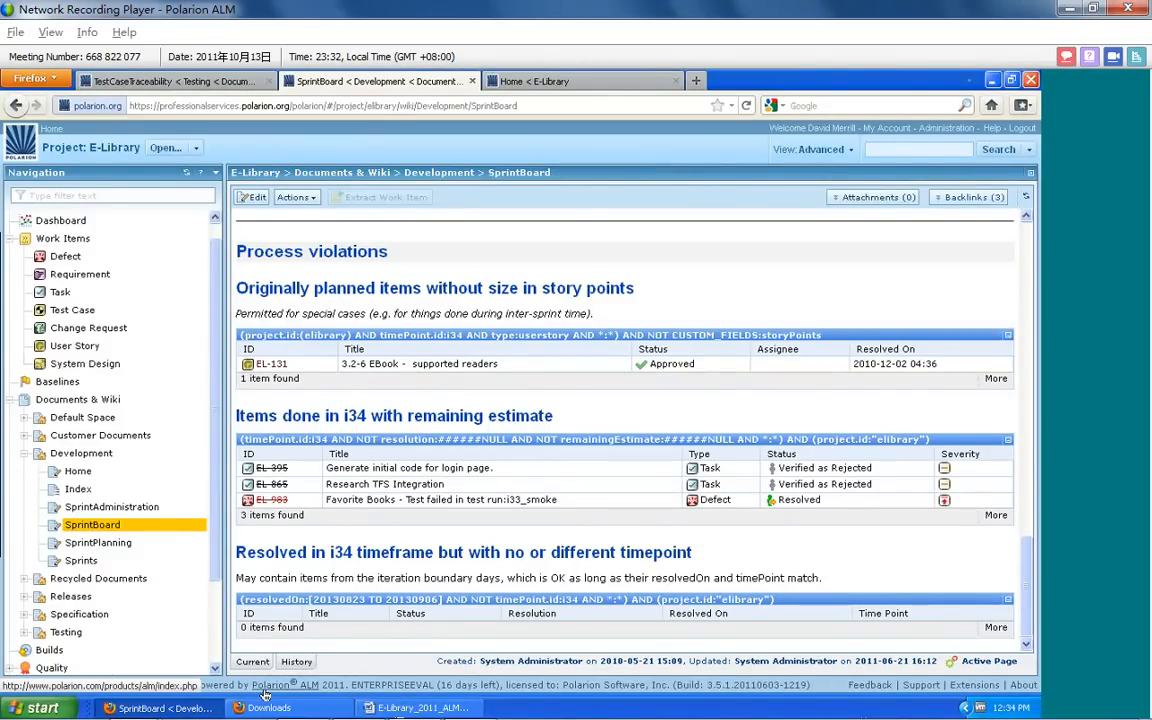
pyautogui.press('super+Tab')
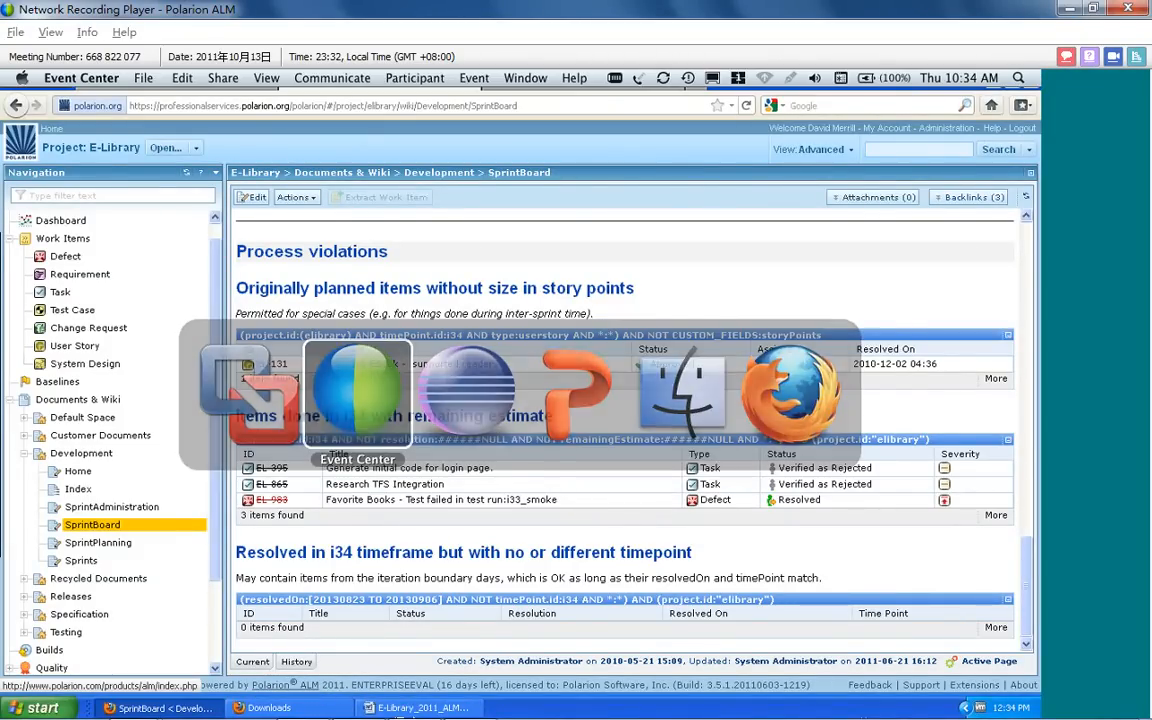